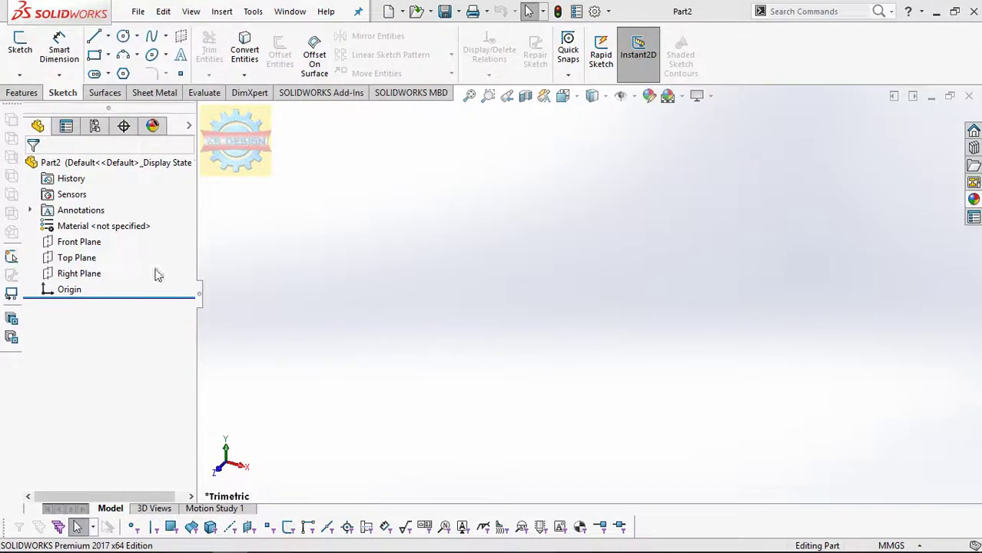
- On the Top Plane, sketch a centre rectangle at the origin and make its sides equal to form a square
click(77, 259)
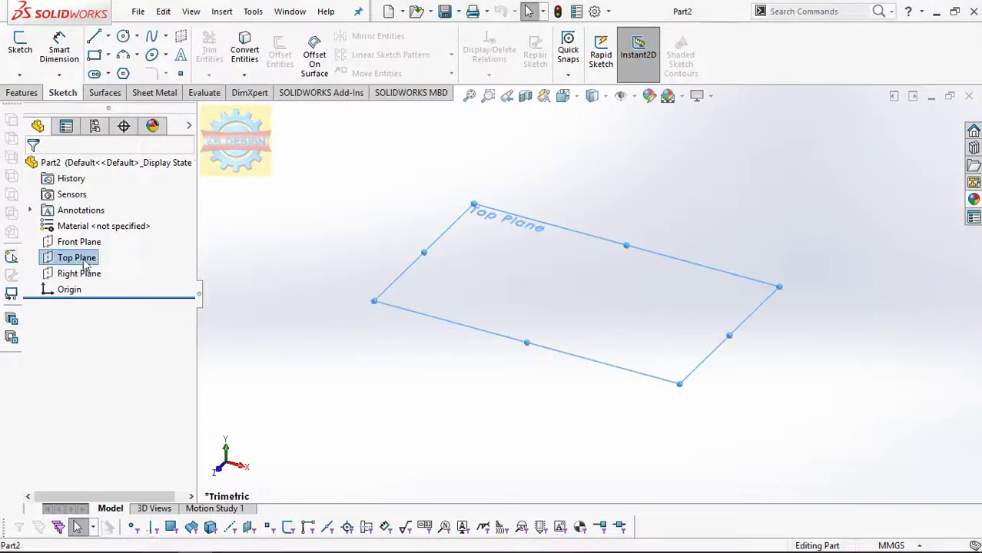
click(19, 50)
click(108, 56)
click(154, 90)
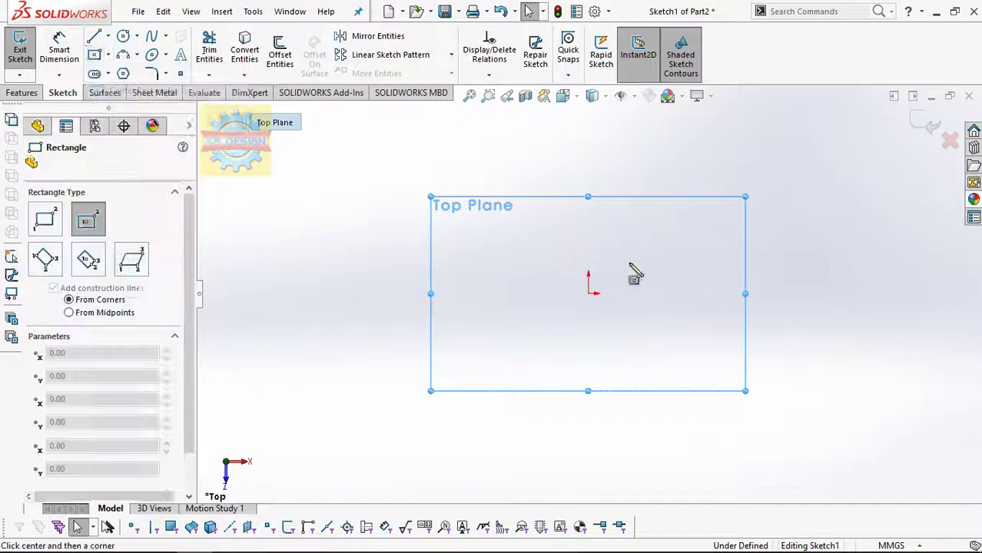
click(589, 293)
click(706, 185)
key(Escape)
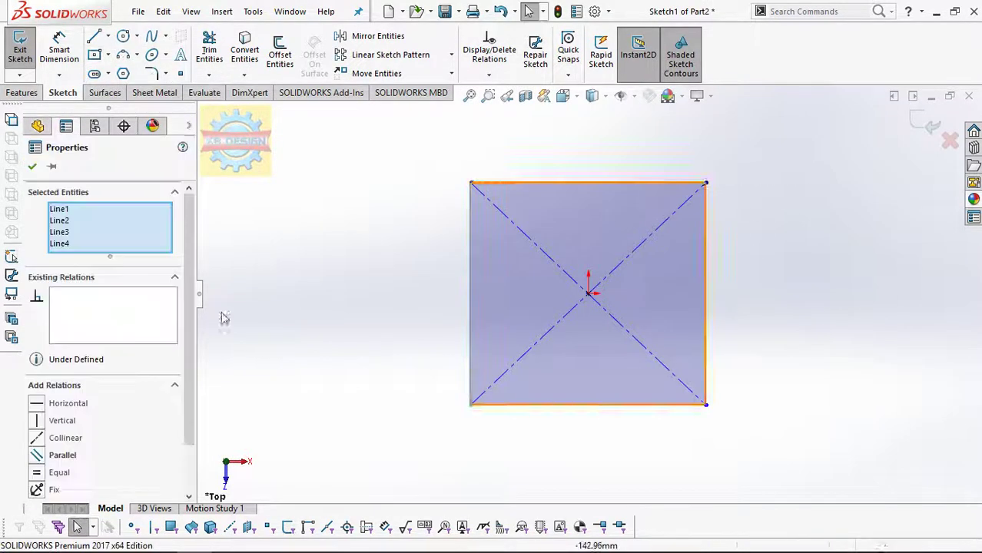
click(37, 476)
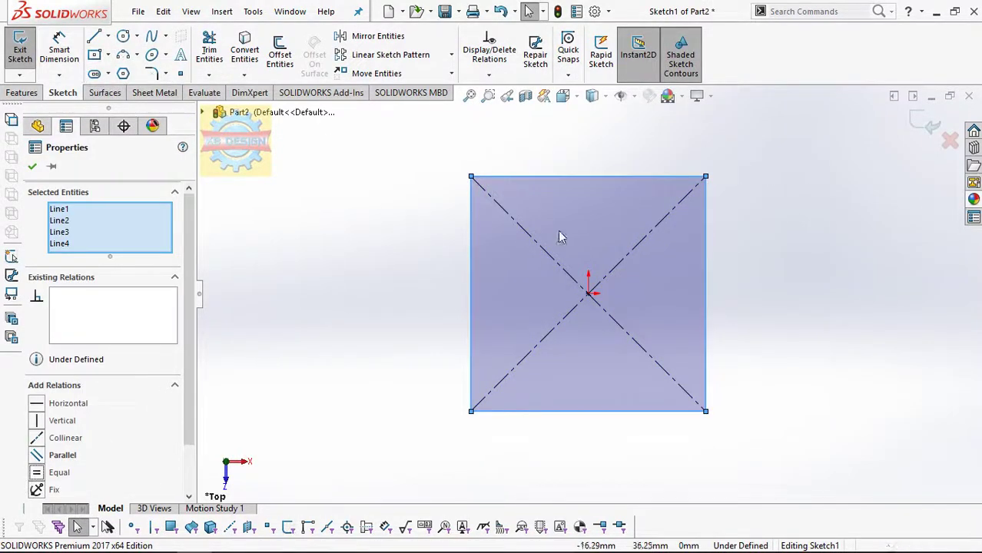
key(Escape)
- Dimension the square's side to 80 mm
click(59, 54)
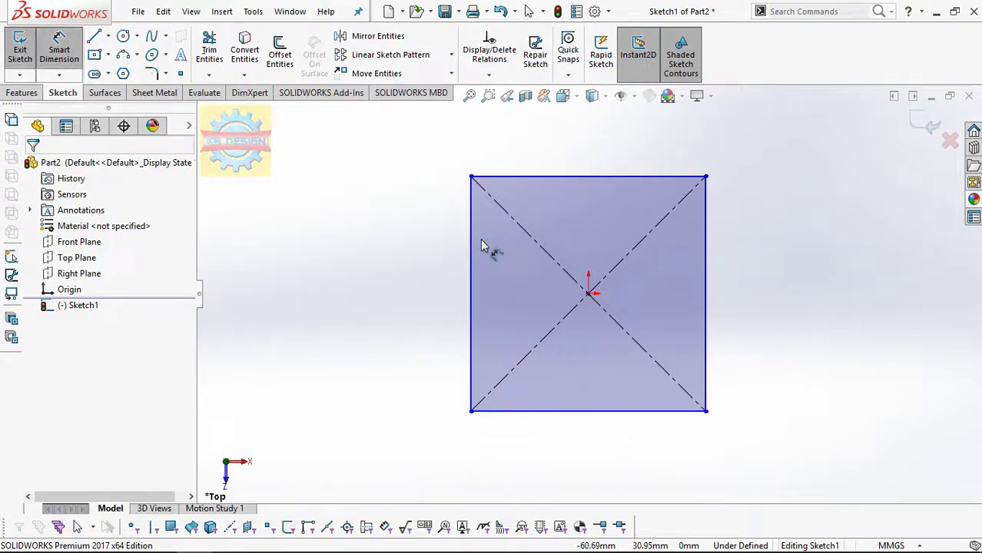
click(471, 254)
click(403, 281)
text(80)
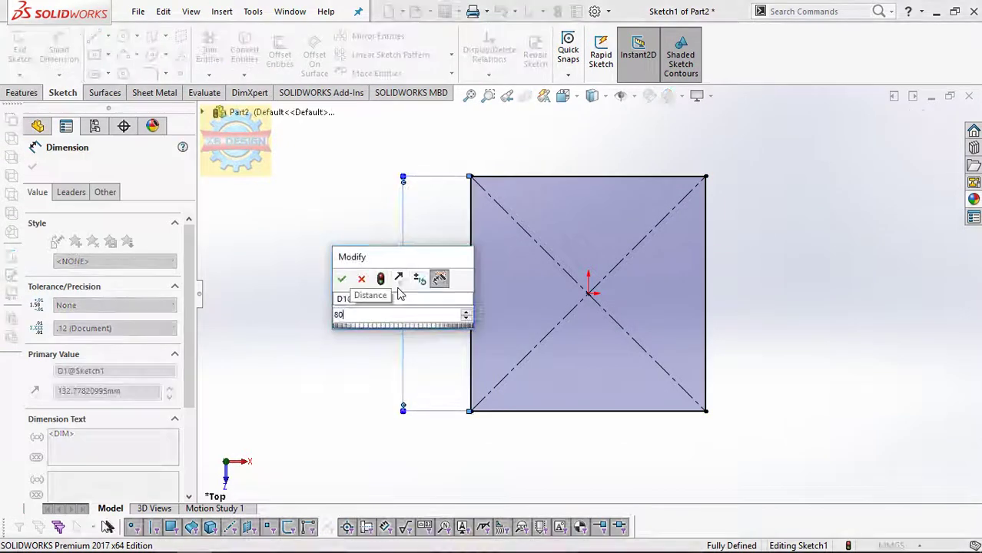
key(Return)
- Add a circle centred on the origin and dimension its diameter to 78 mm
click(123, 36)
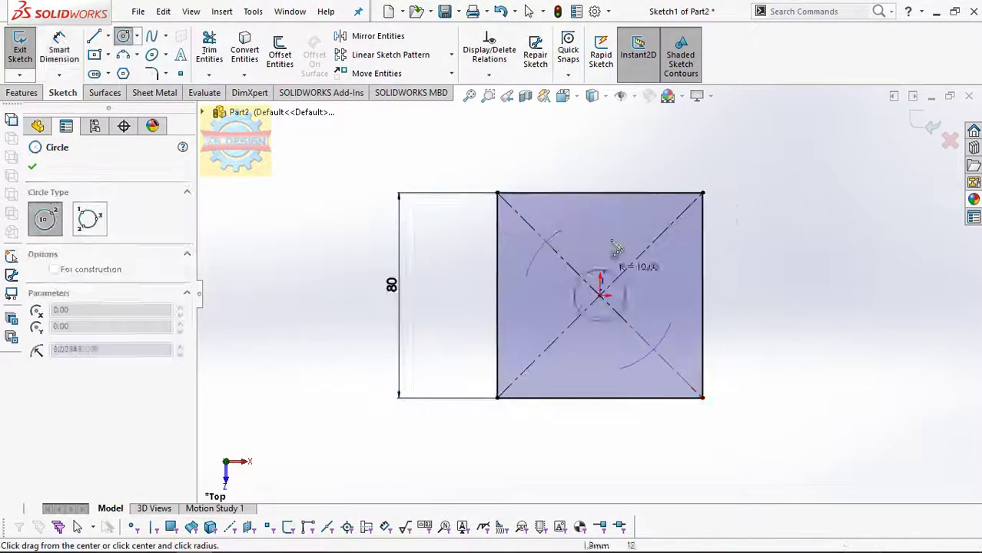
click(599, 296)
click(599, 202)
key(Escape)
click(570, 208)
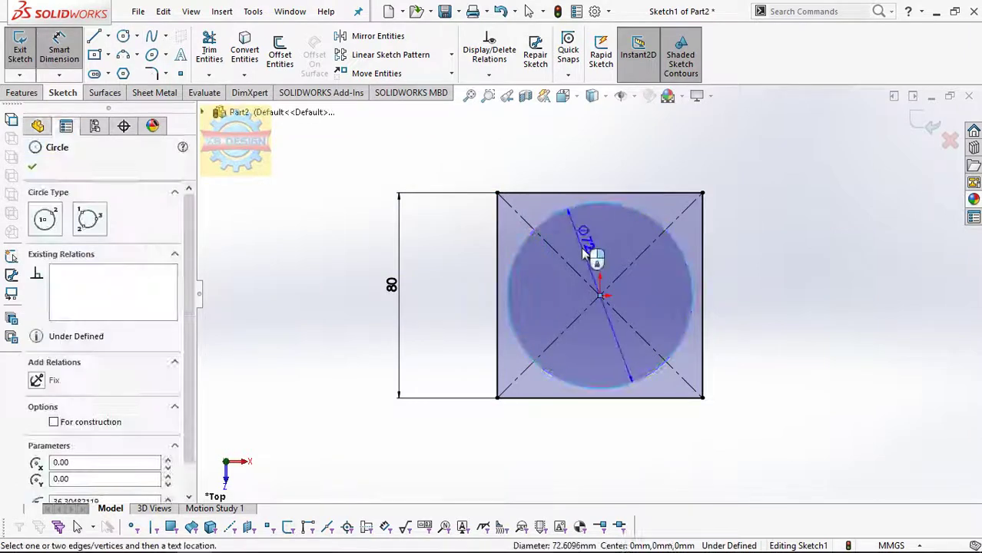
click(588, 246)
text(78)
key(Return)
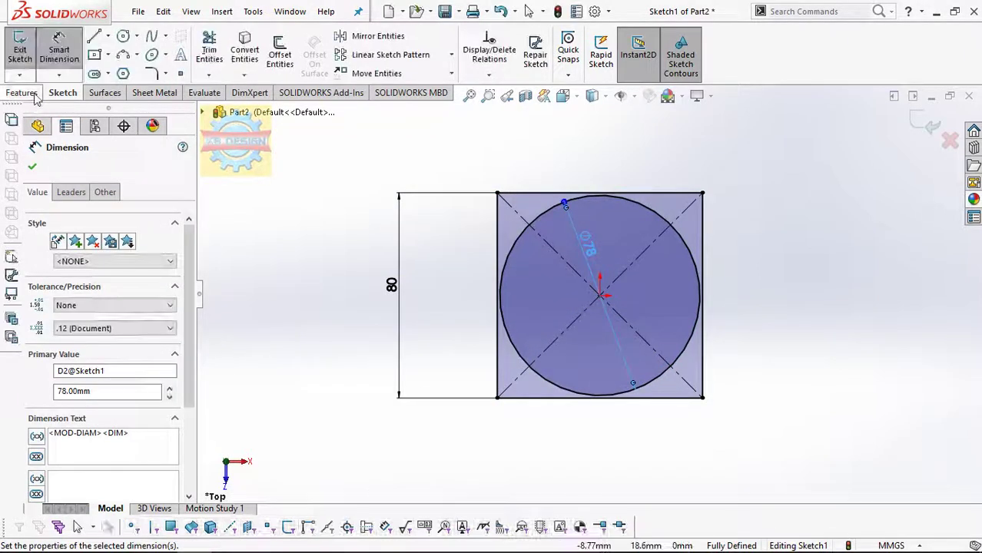
- Extrude the sketch into a 10 mm thick boss and select the plate's top face
click(21, 93)
click(26, 50)
click(33, 166)
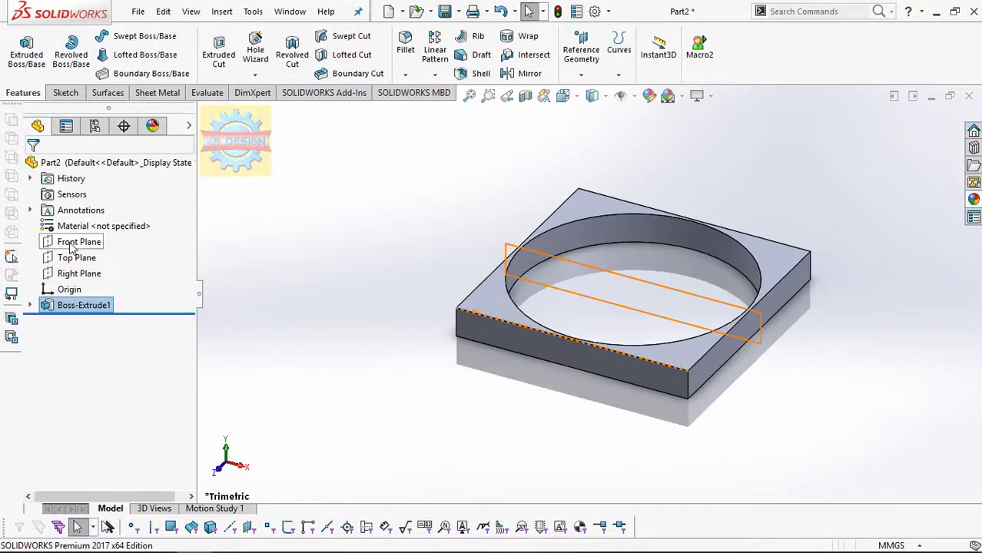
click(505, 309)
- Abandon the top-face sketch and draw a vertical centerline from the origin on the Front Plane
click(564, 259)
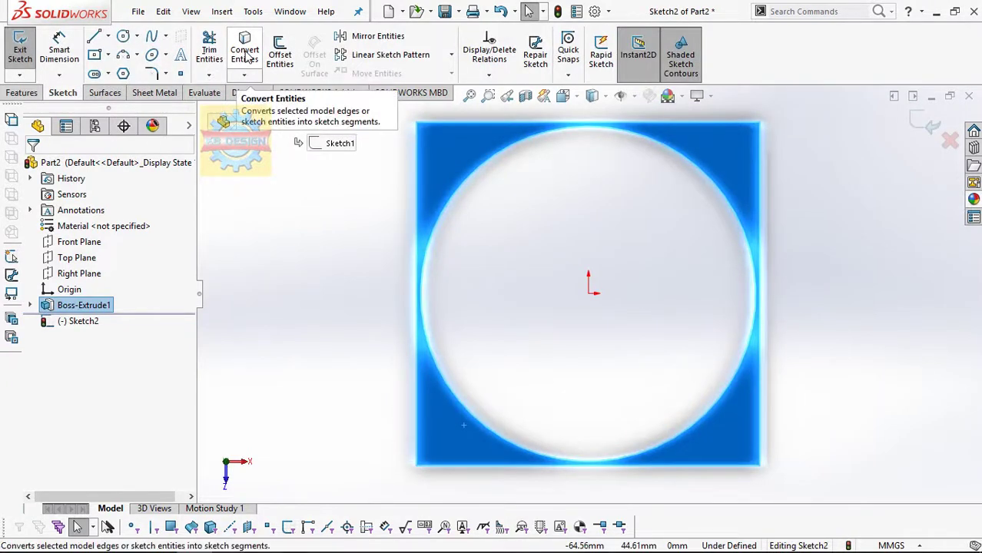
click(20, 50)
click(91, 240)
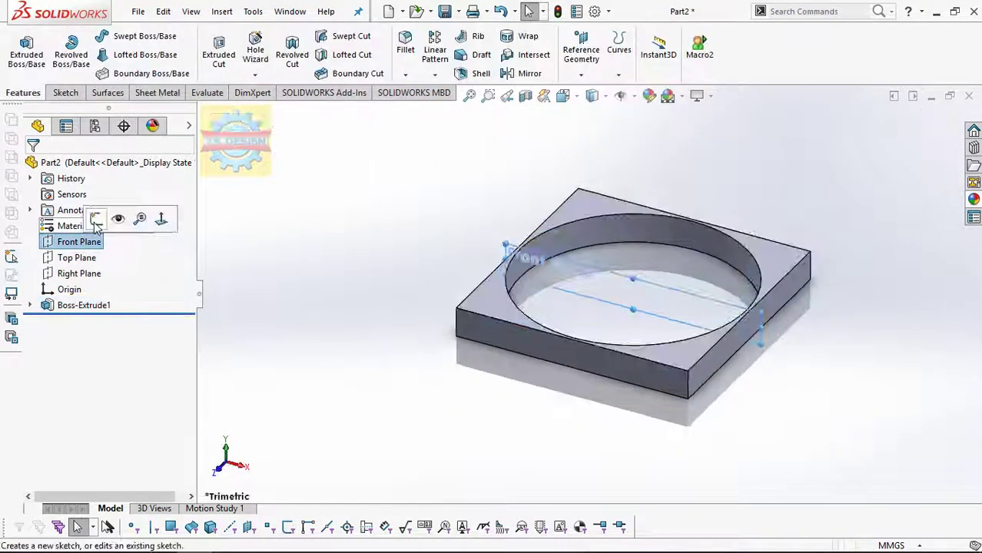
click(96, 220)
click(107, 37)
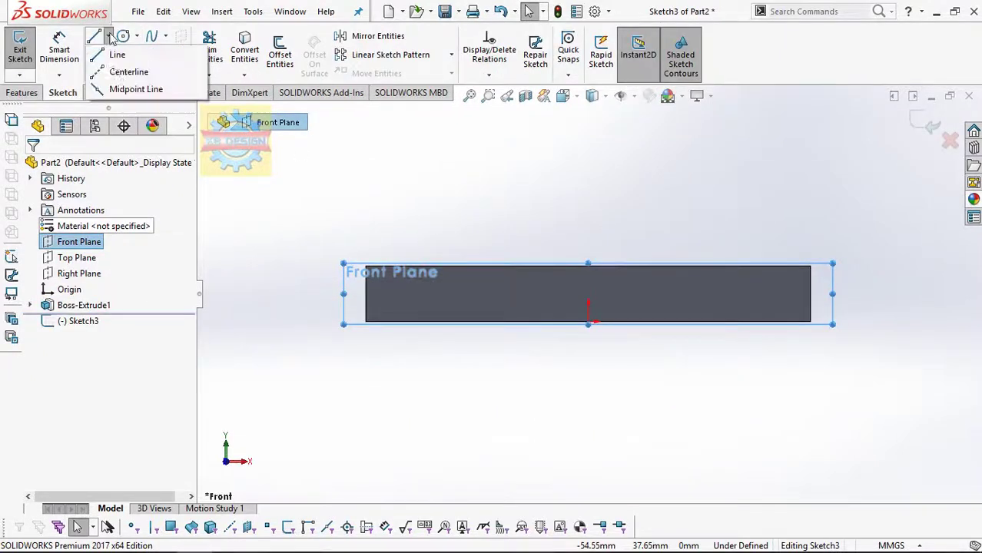
click(127, 70)
click(587, 321)
click(588, 181)
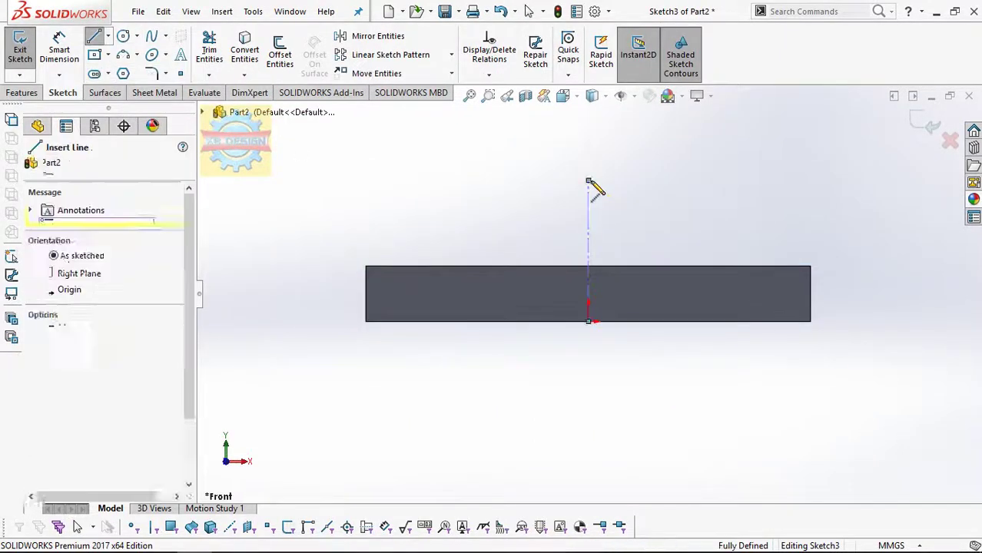
key(Escape)
- Draw the profile's angled line and vertical line up to the case's top edge
key(l)
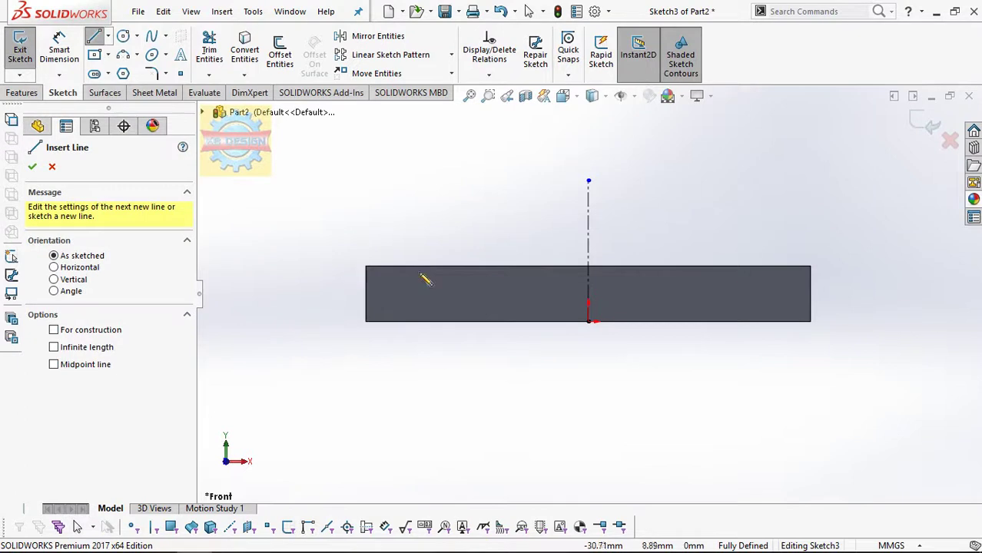
click(338, 266)
click(418, 307)
click(418, 266)
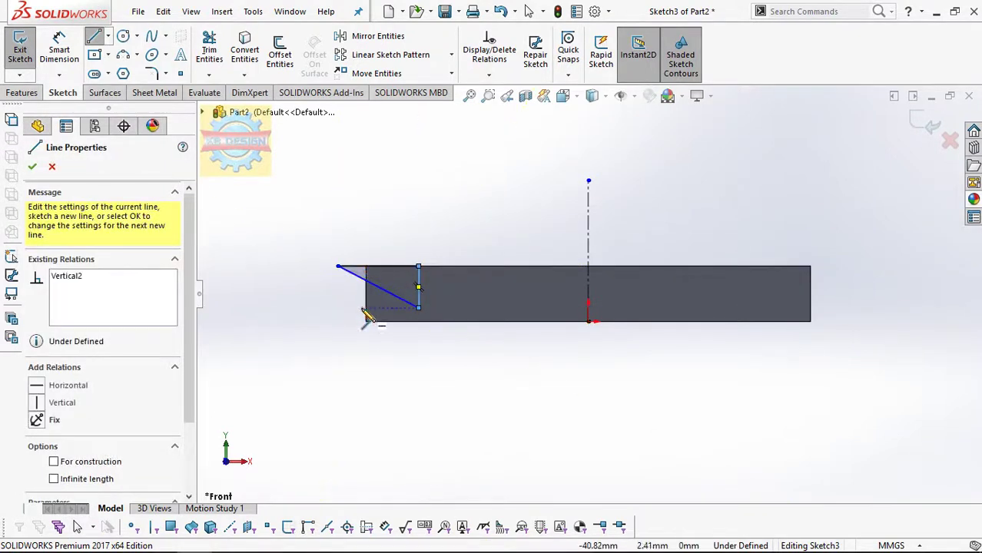
scroll(350, 307, down, 1)
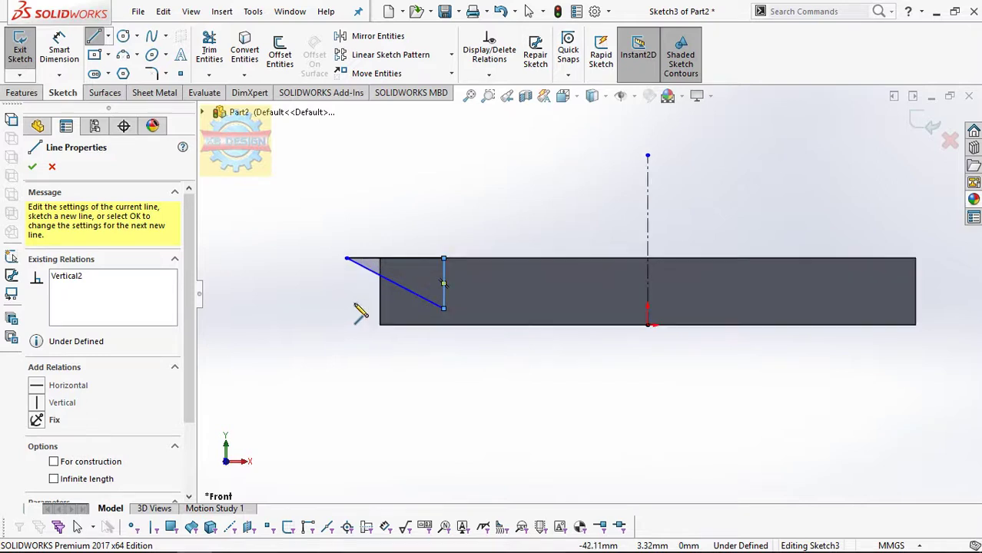
key(Escape)
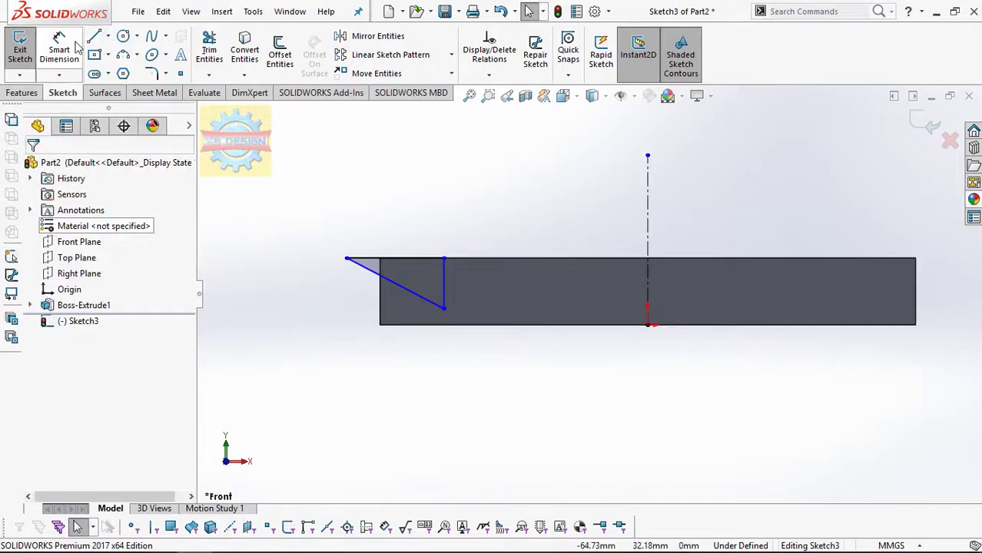
- Dimension the profile points 45 mm and 35 mm from the centerline
click(62, 47)
click(347, 258)
click(650, 243)
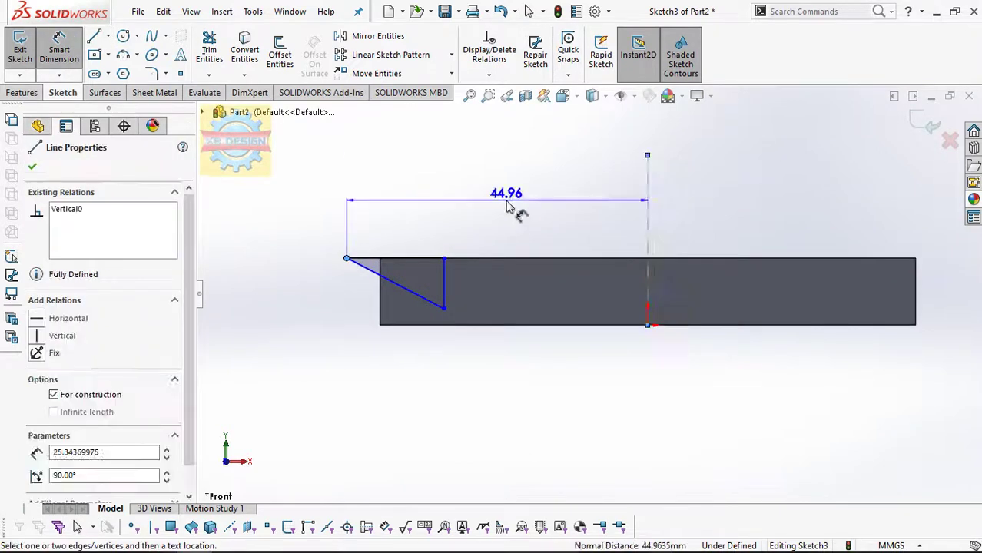
click(511, 209)
text(45)
key(Return)
click(444, 258)
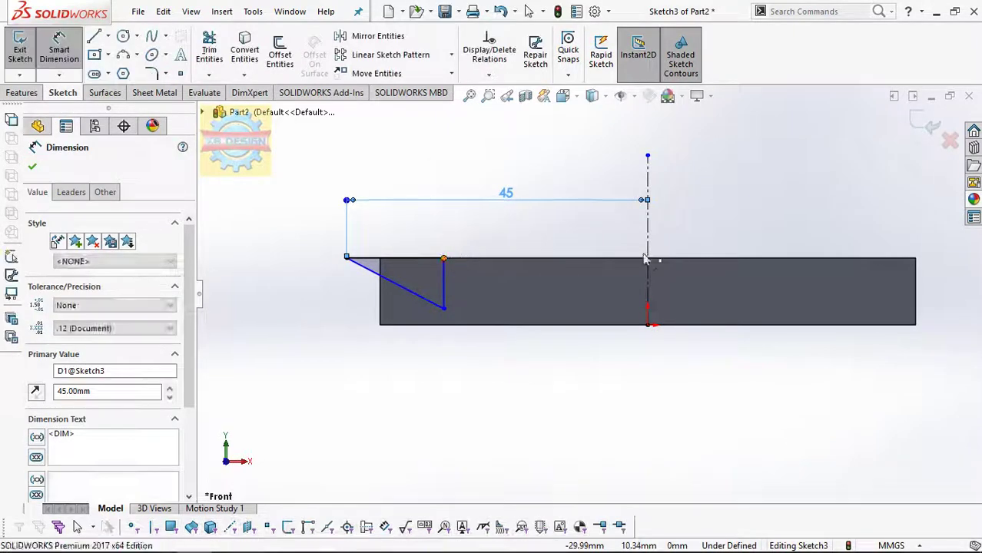
click(648, 254)
click(547, 232)
text(4)
key(BackSpace)
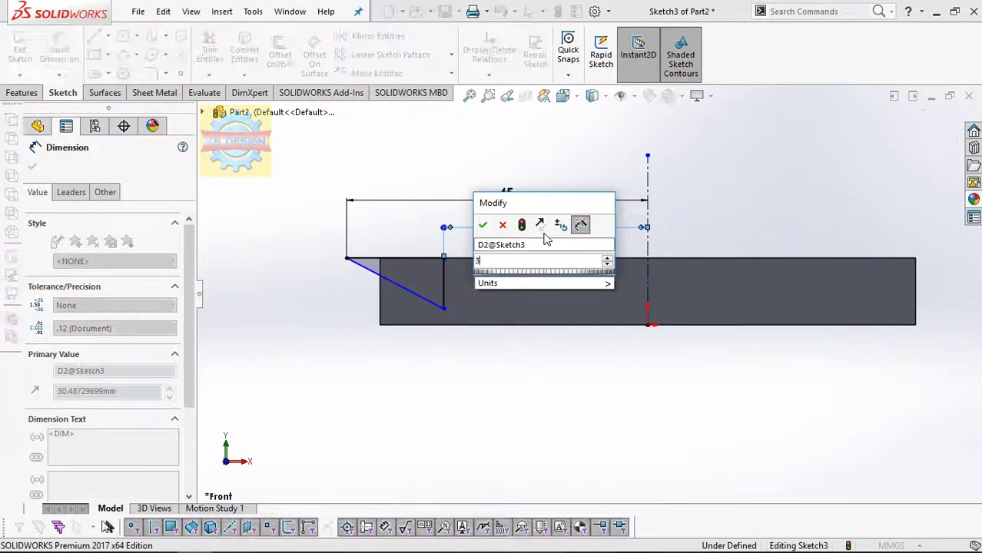
text(35)
key(Return)
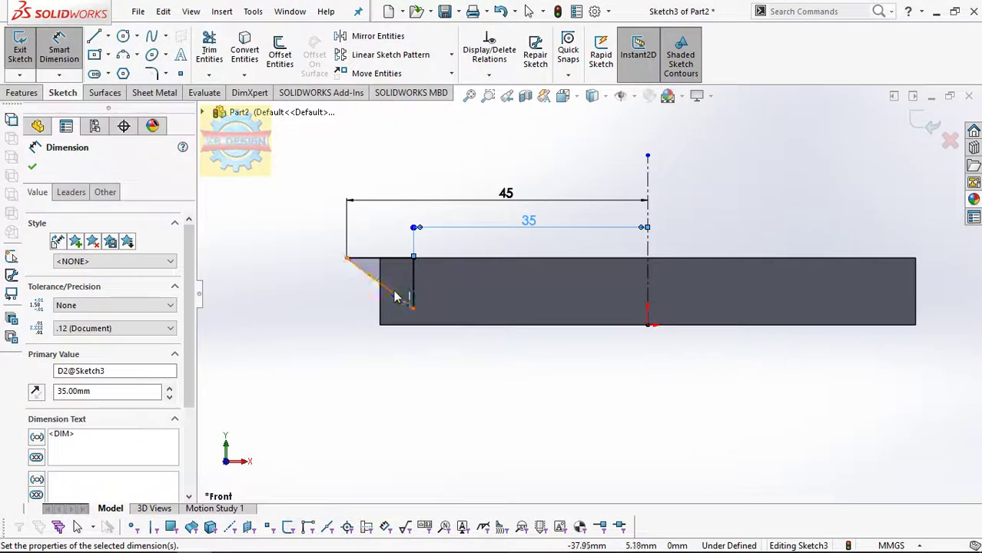
- Set the angle between the angled and vertical lines to 40°
click(394, 295)
click(388, 259)
click(453, 301)
text(40)
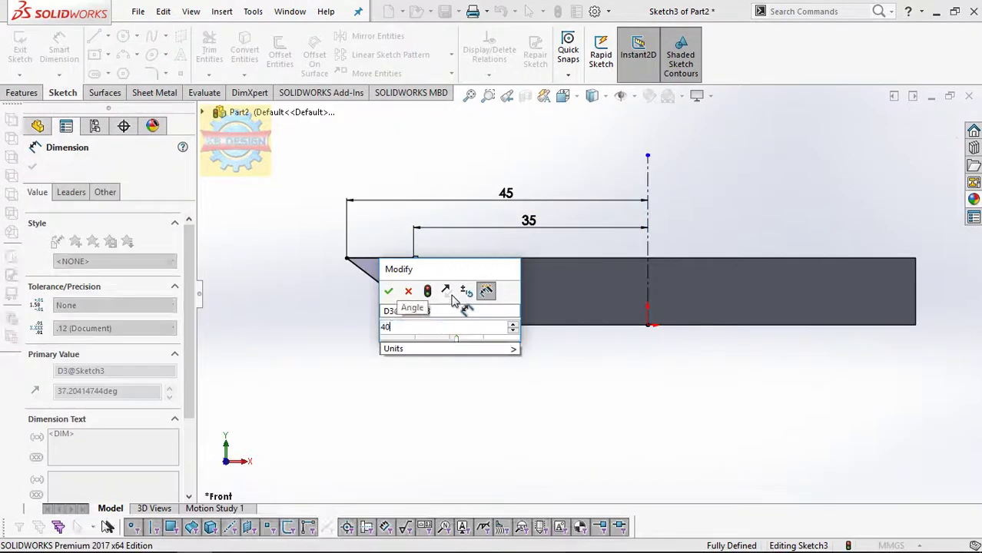
key(Return)
- Revolve-cut the profile around the centerline and orbit to view the result
click(43, 94)
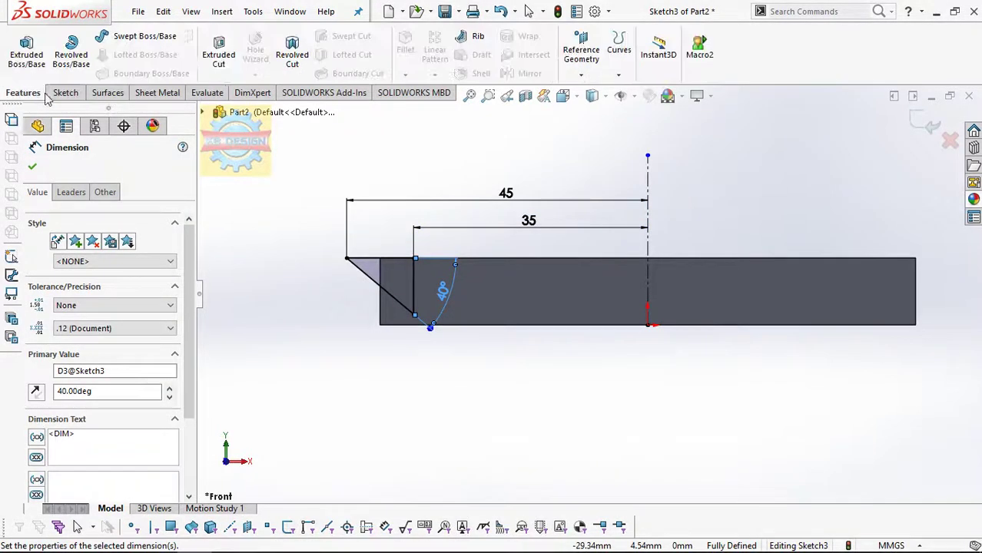
click(292, 54)
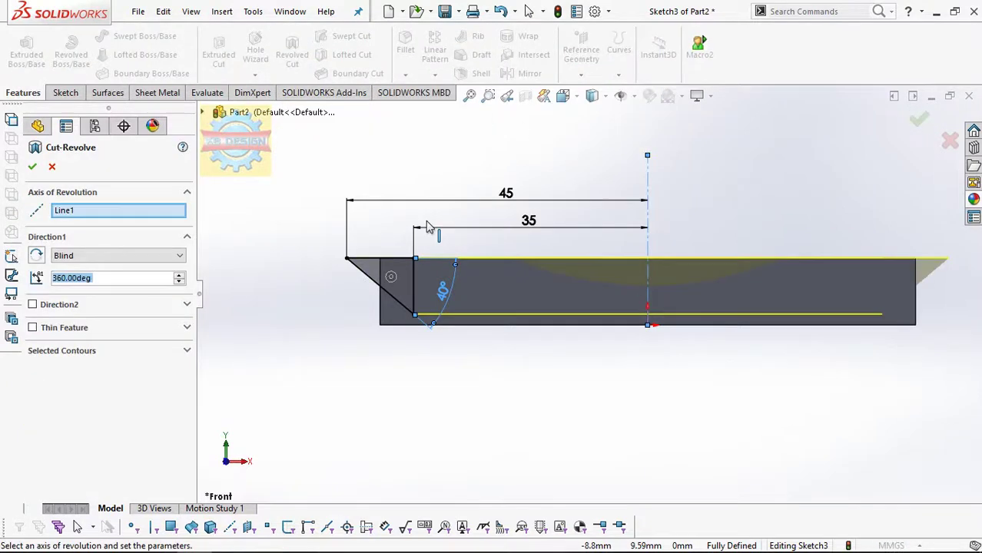
click(32, 167)
middle_drag(450, 213, 569, 300)
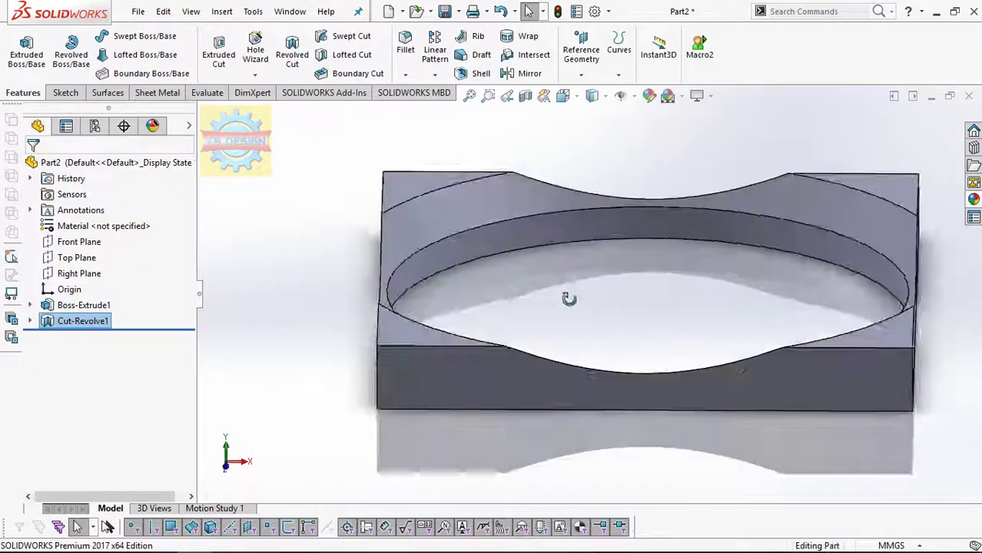
- Sketch on the top face an inward 1.5 mm offset of the face's edges
click(459, 326)
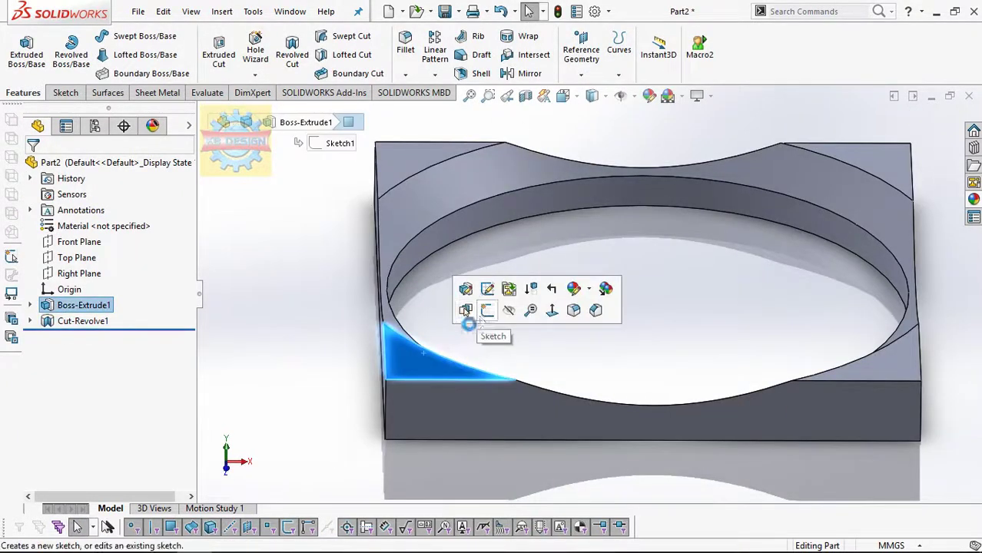
click(487, 309)
middle_drag(453, 360, 485, 140)
key(ctrl+8)
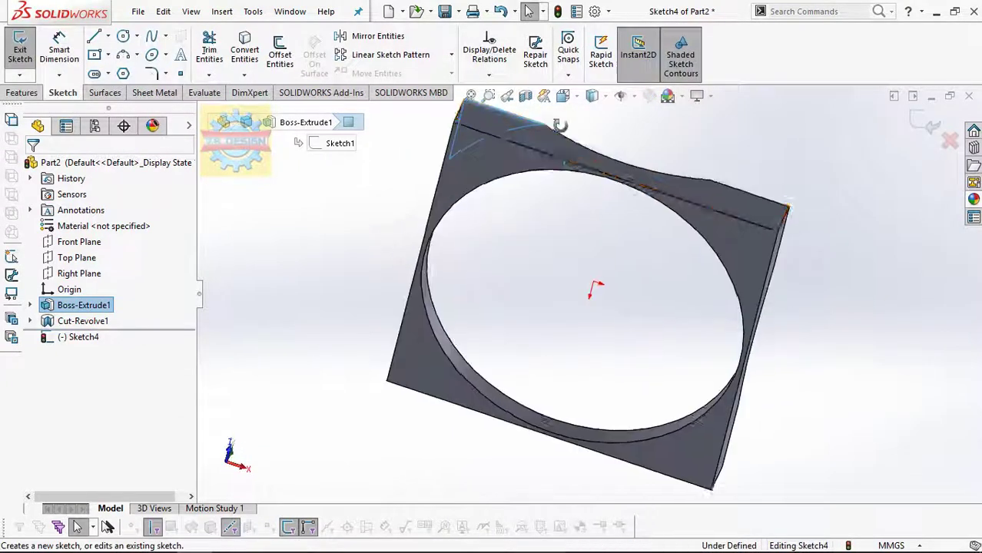
click(406, 349)
click(258, 58)
mouse_move(504, 186)
middle_down()
mouse_move(450, 372)
mouse_move(504, 350)
middle_up()
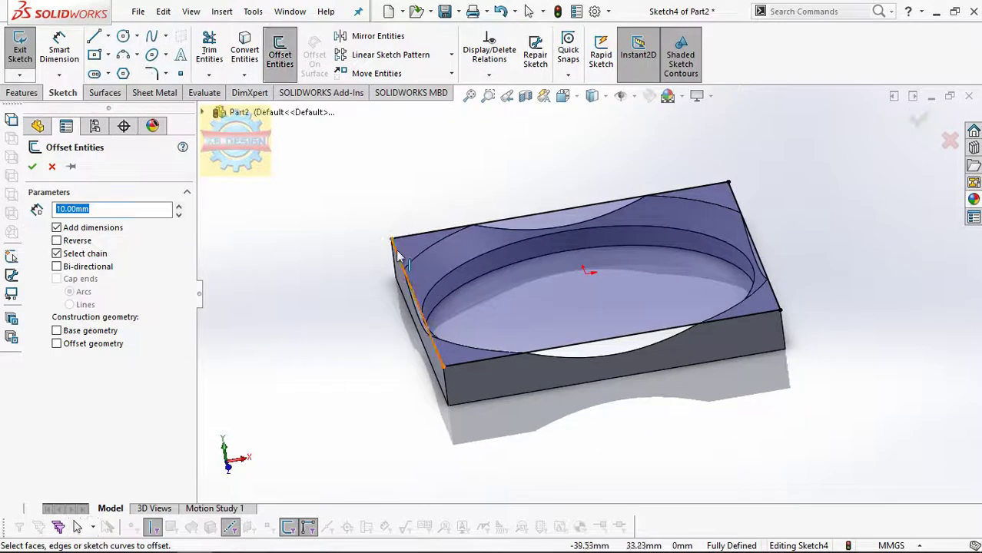
click(84, 242)
text(.5)
key(Return)
click(31, 166)
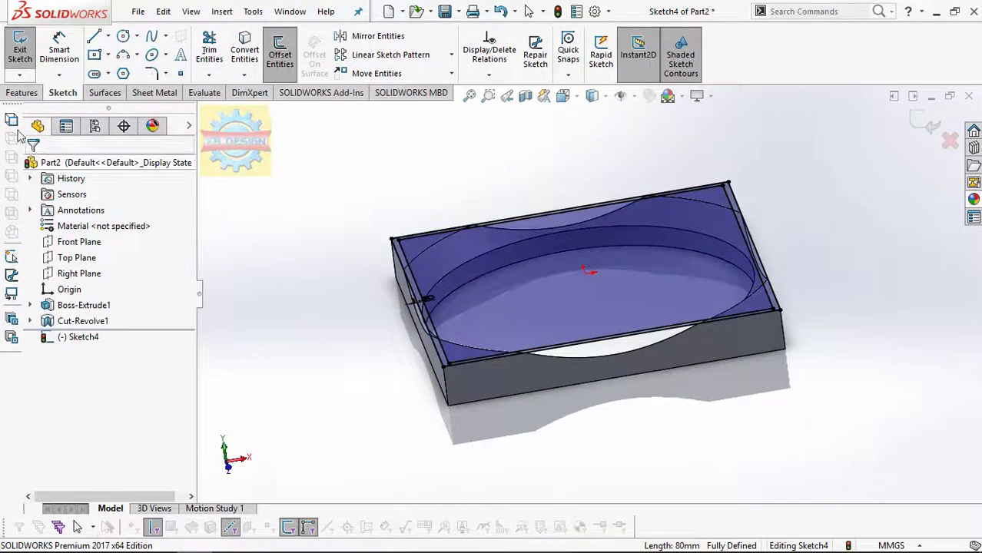
- Extrude the offset outline 10 mm in the reversed direction as a merged boss
click(22, 93)
click(28, 53)
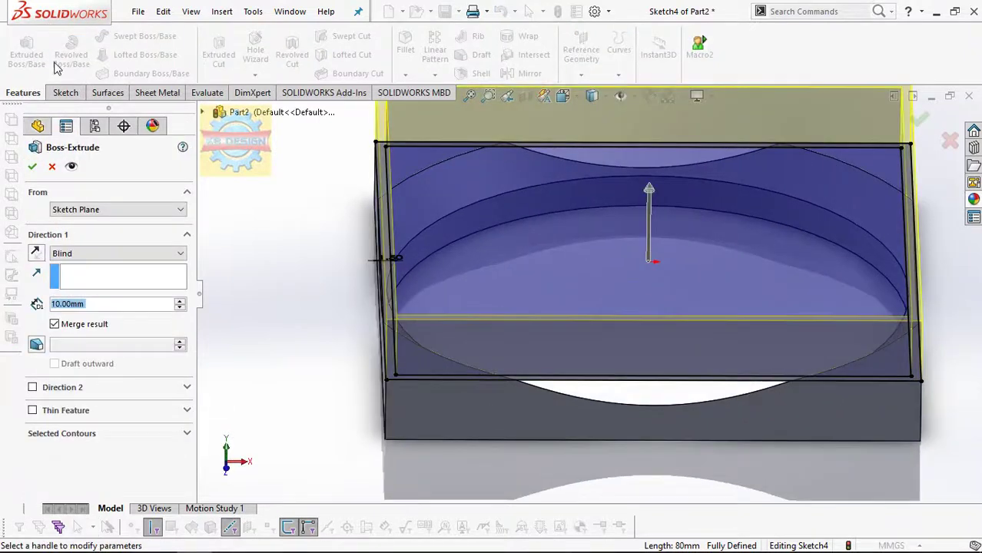
click(36, 253)
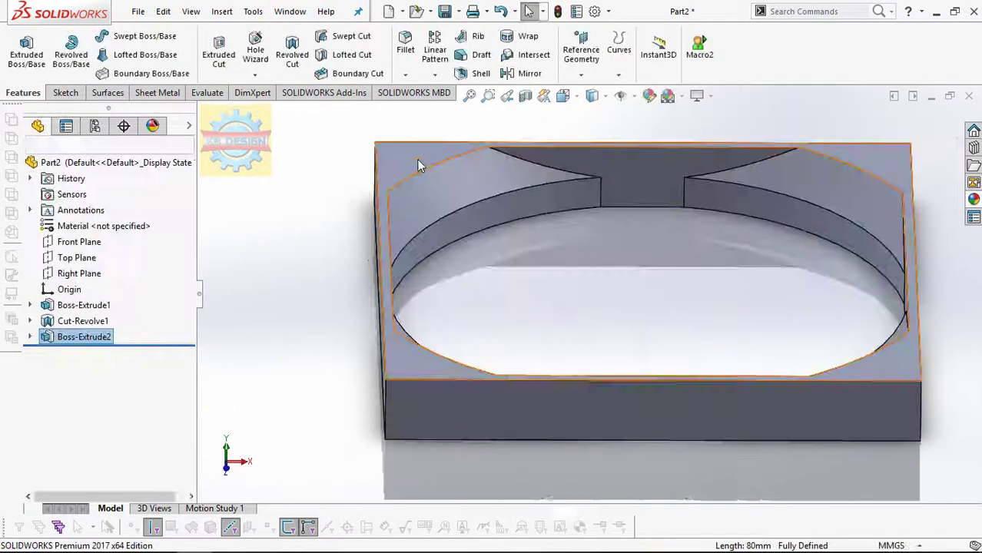
click(907, 175)
- Sketch a 5 mm diameter circle near the top-right corner of the top face
click(858, 127)
scroll(722, 165, down, 3)
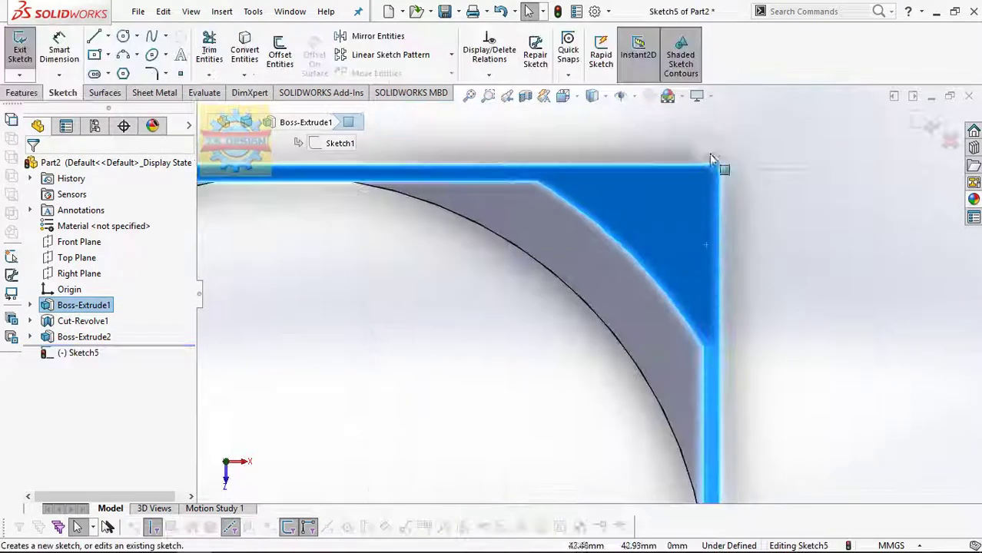
right_drag(769, 164, 446, 154)
click(667, 210)
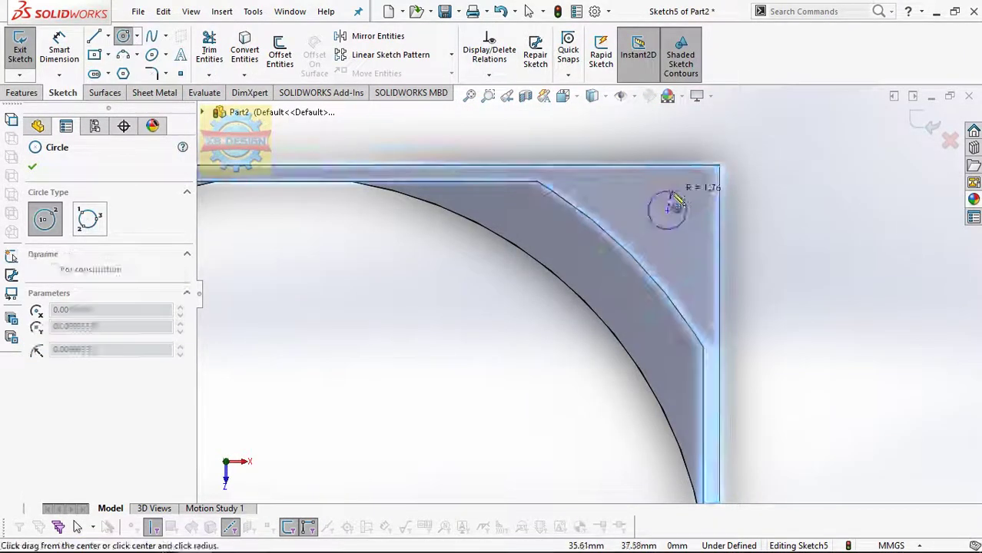
click(651, 221)
click(651, 221)
click(466, 283)
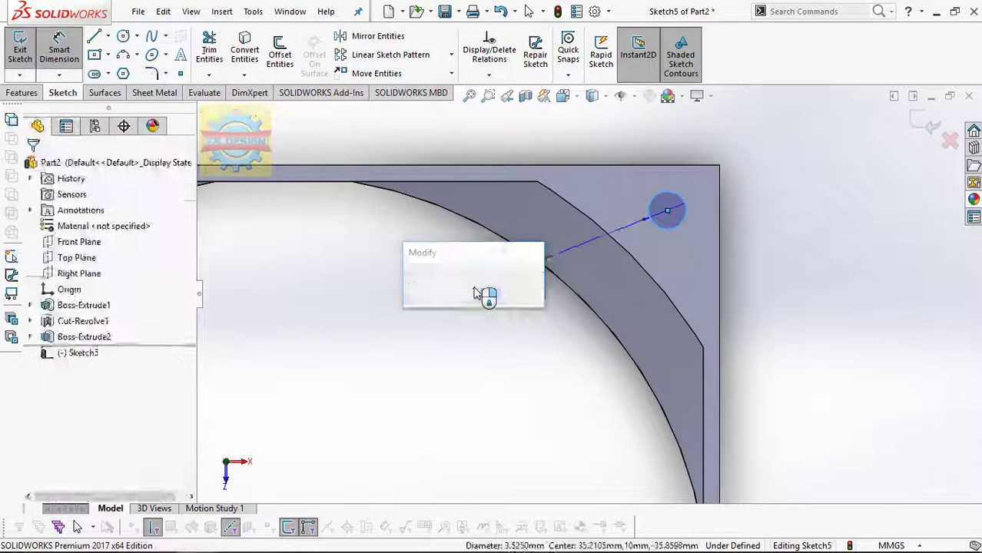
text(5)
key(Return)
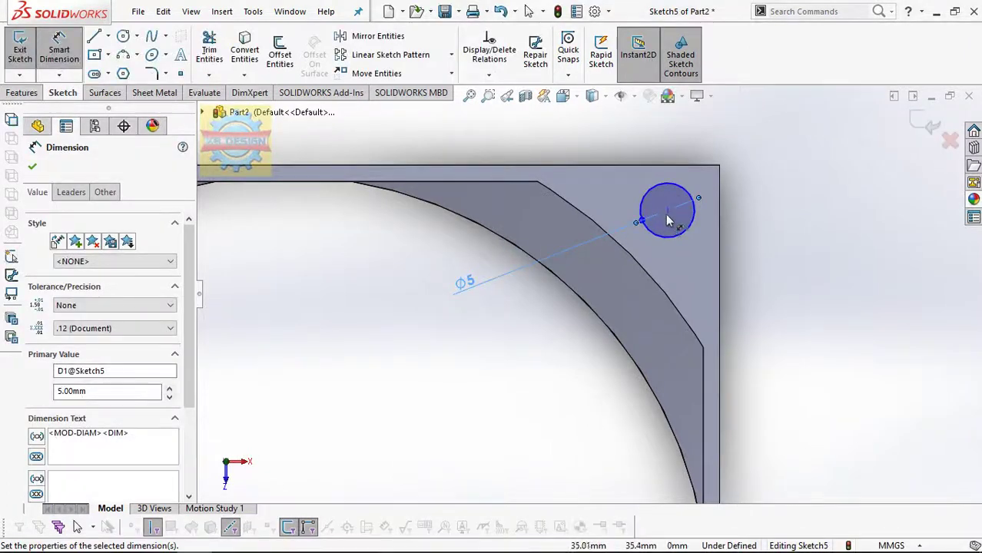
- Position the hole centre 4 mm from the top edge and 4 mm from the right edge
click(667, 209)
click(659, 165)
click(905, 167)
text(4)
key(Return)
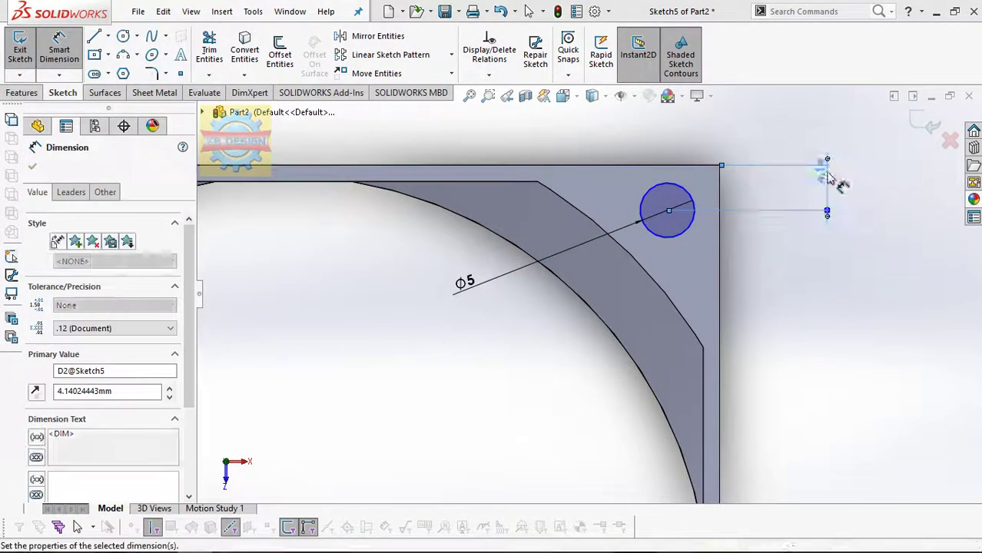
click(667, 209)
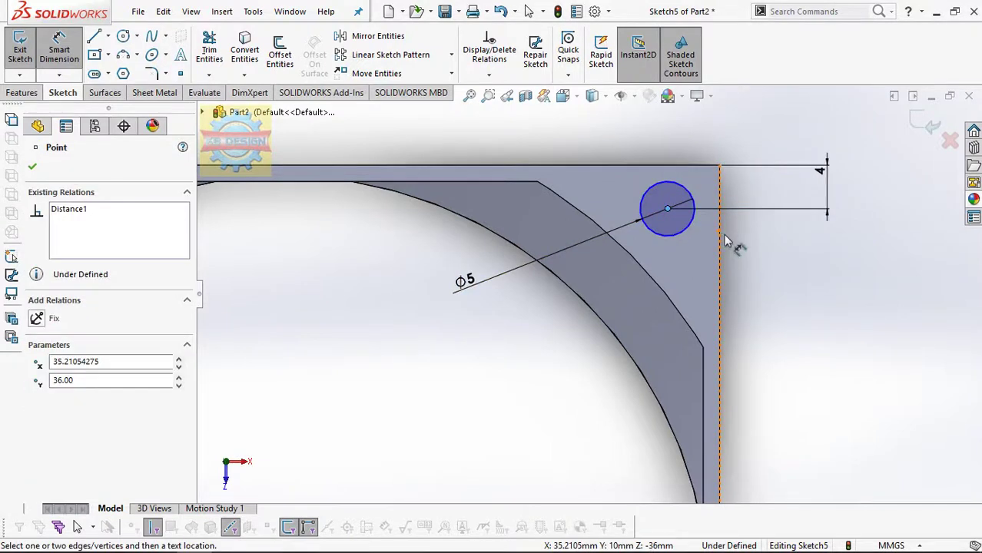
click(720, 247)
click(772, 292)
text(4)
key(Return)
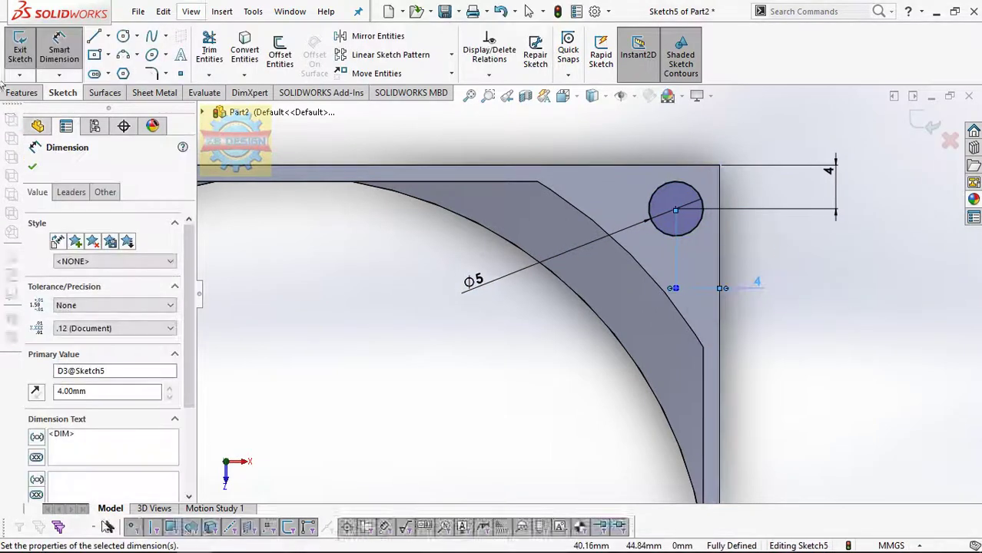
- Cut the hole and circular-pattern it into four copies around the curved wall axis
click(23, 92)
click(218, 75)
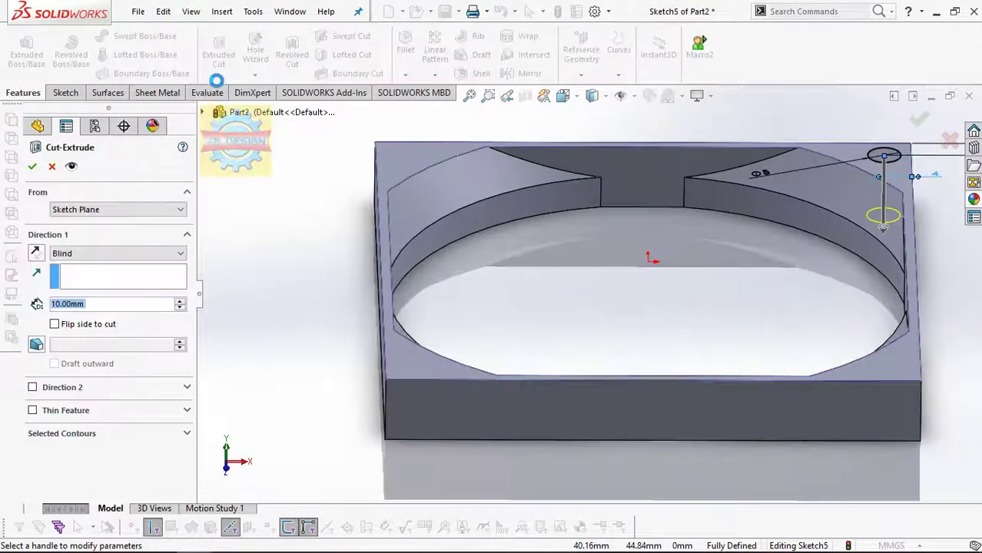
click(29, 166)
click(435, 74)
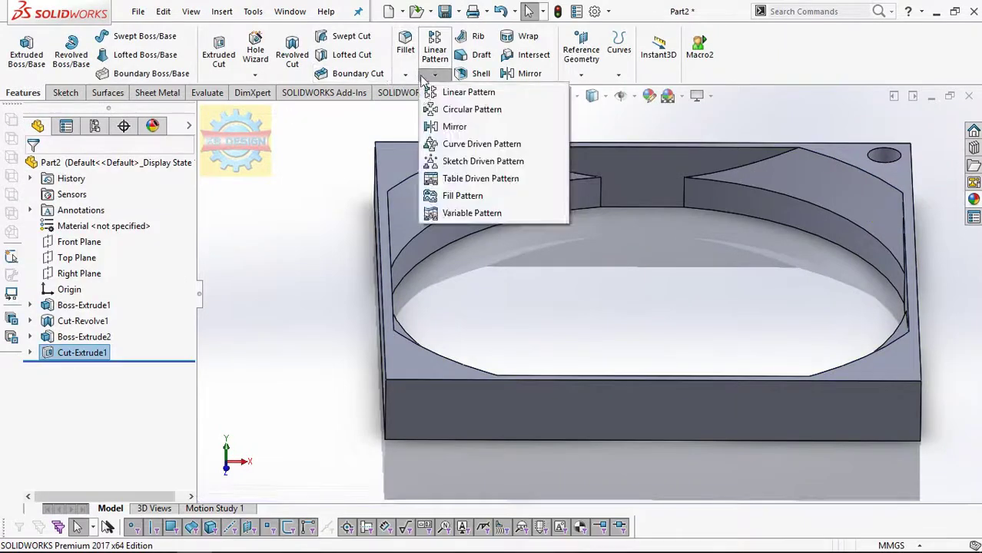
click(470, 109)
click(495, 218)
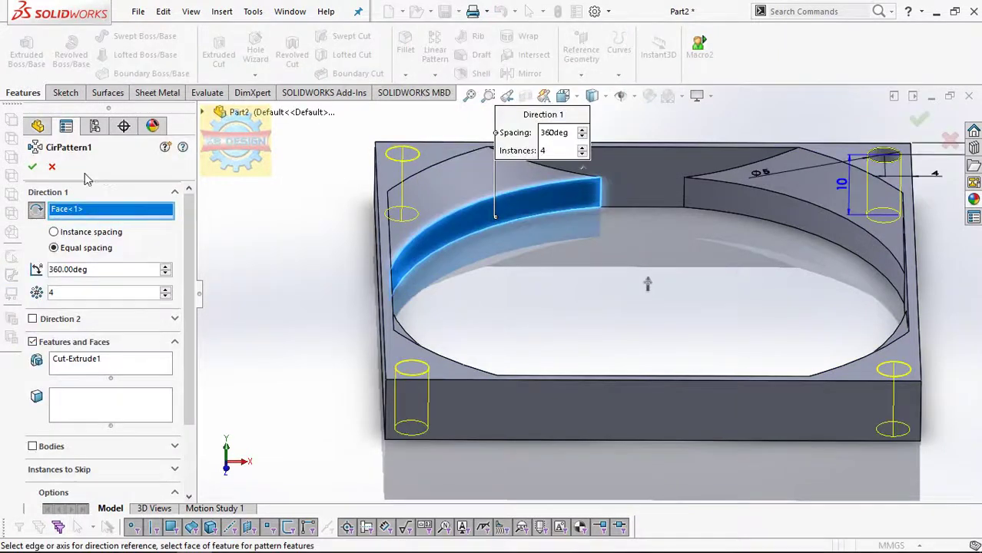
click(31, 167)
- Start a new sketch on the case's top face
click(850, 160)
click(849, 112)
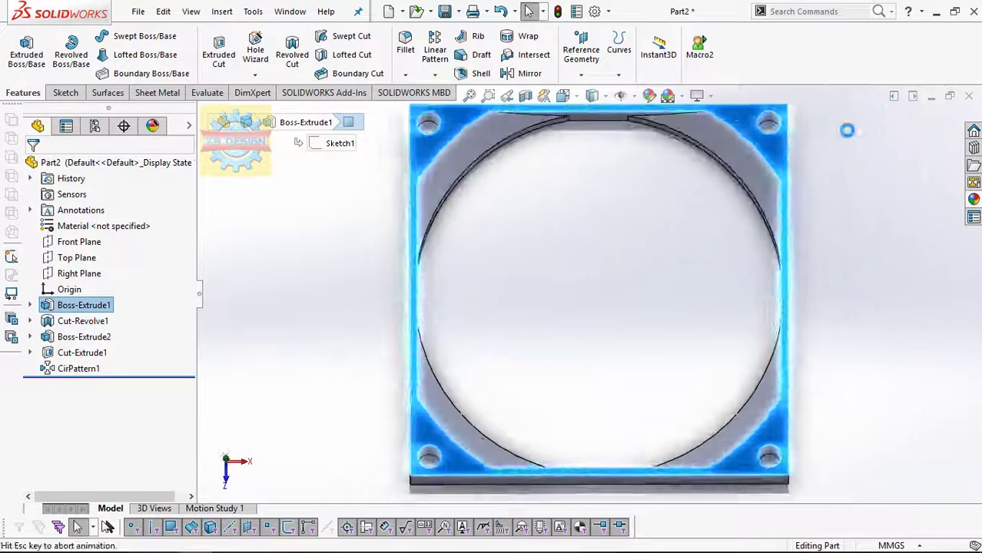
scroll(729, 157, down, 2)
scroll(729, 156, down, 2)
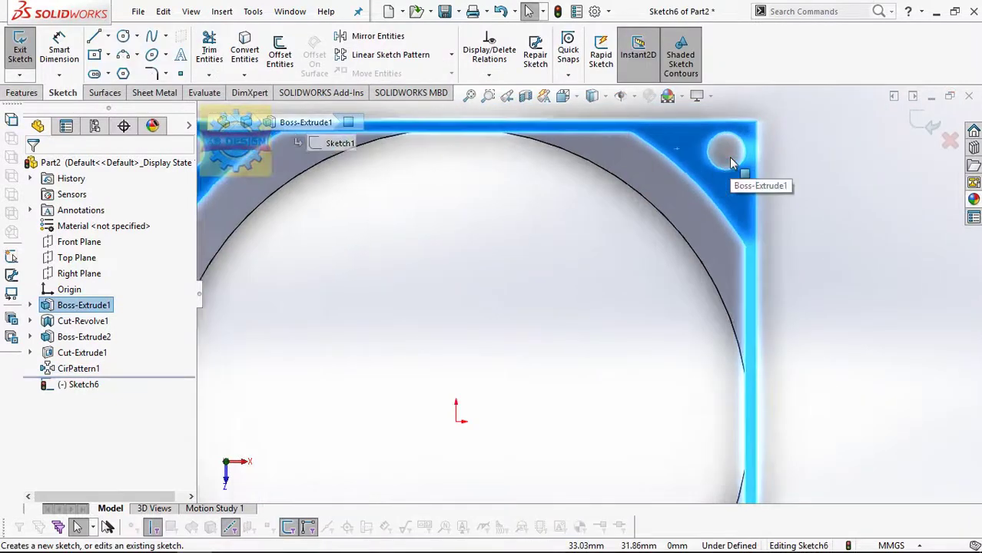
- Draw a circle centred on the corner hole and a centreline from its centre to the origin
click(123, 36)
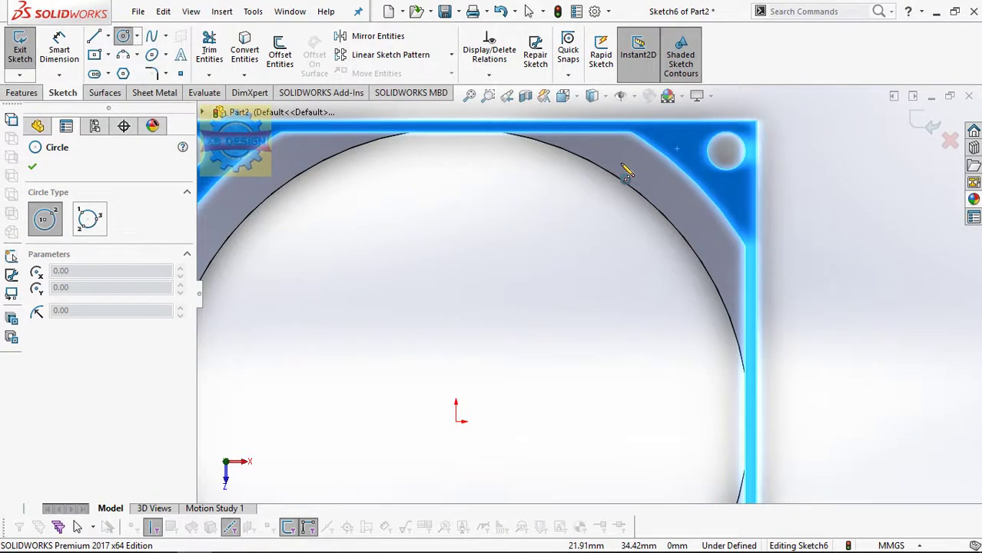
click(725, 151)
click(778, 133)
key(Escape)
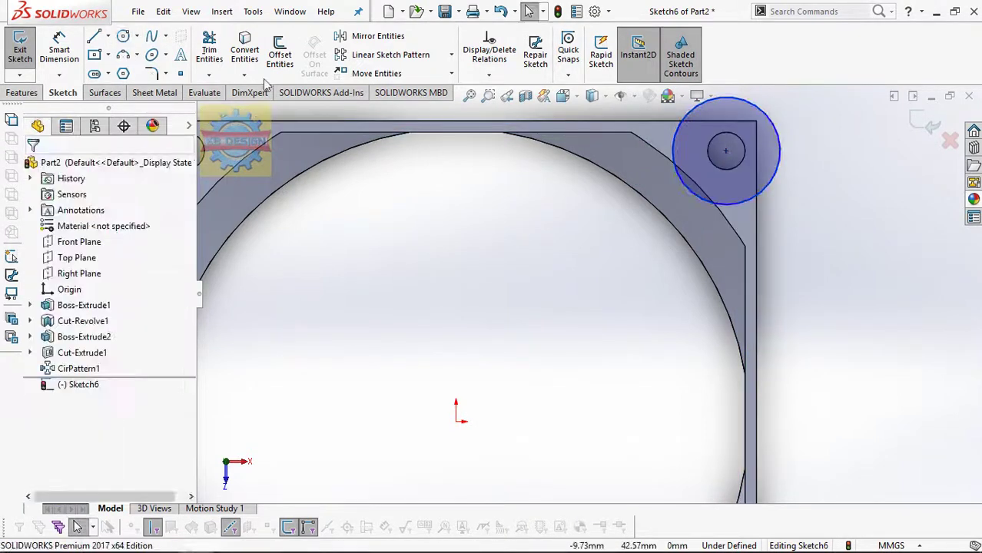
click(108, 38)
click(127, 70)
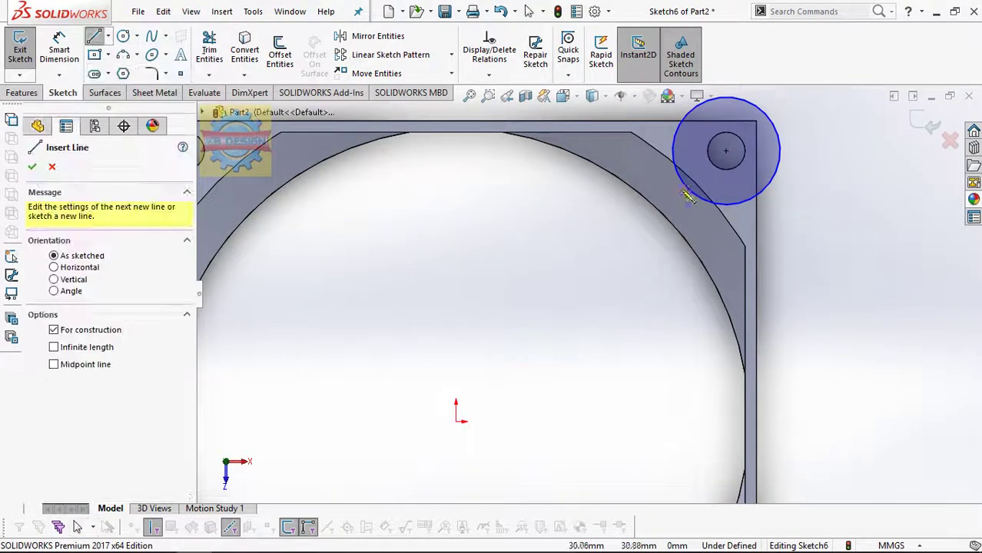
click(726, 151)
click(456, 416)
key(Escape)
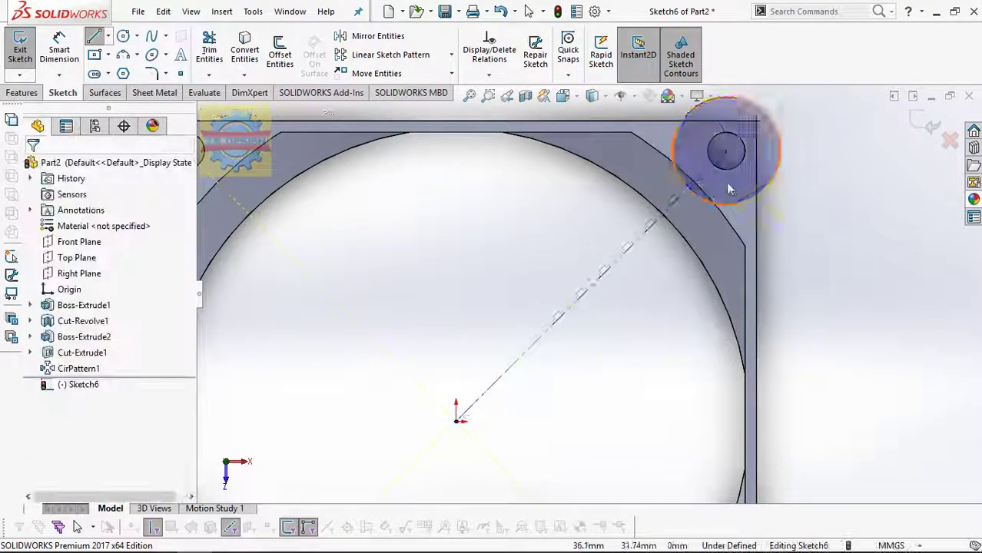
scroll(730, 190, down, 5)
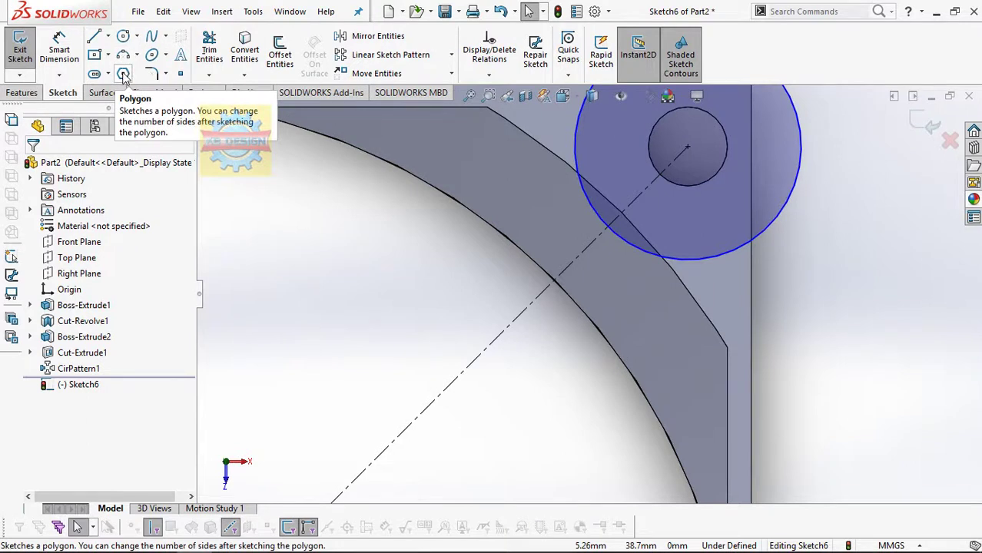
- Dimension the circle's diameter to 7.20 mm
click(59, 50)
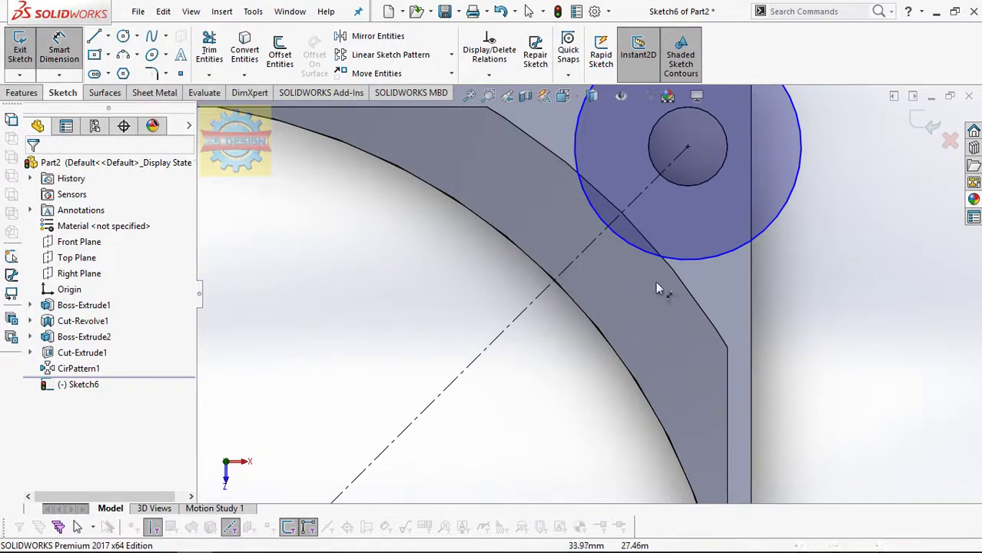
click(706, 263)
click(815, 272)
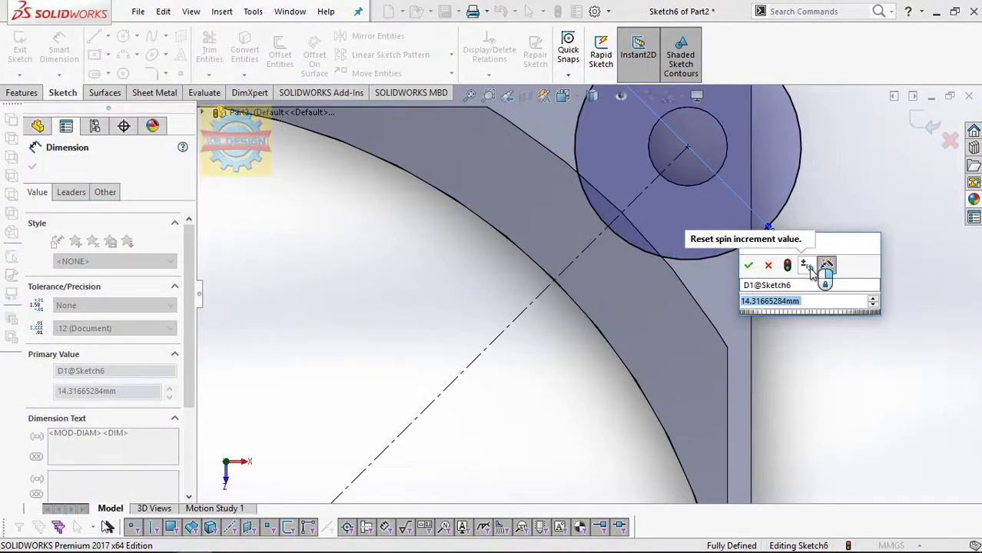
text(7.2)
key(Return)
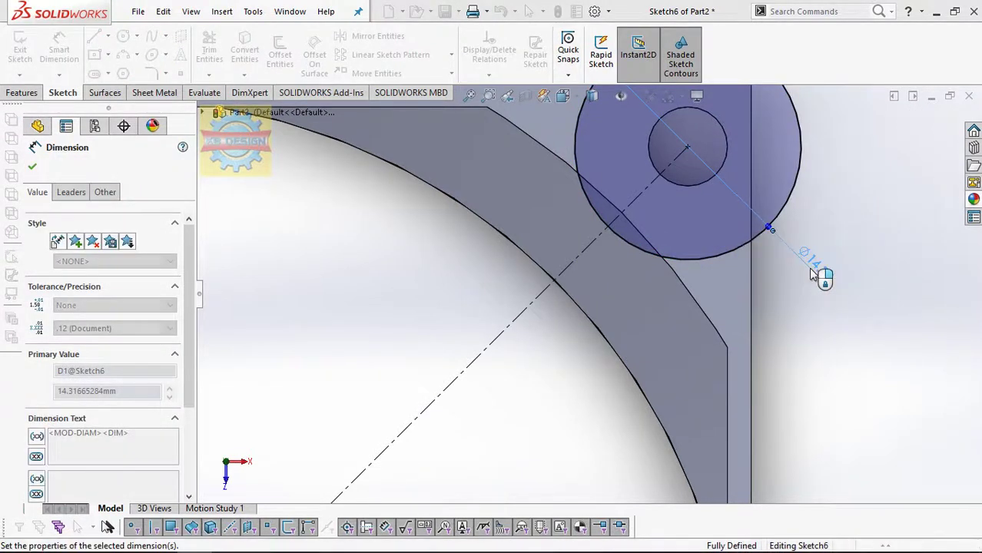
- Draw a three-point arc and make its endpoints symmetric about the centreline
click(131, 53)
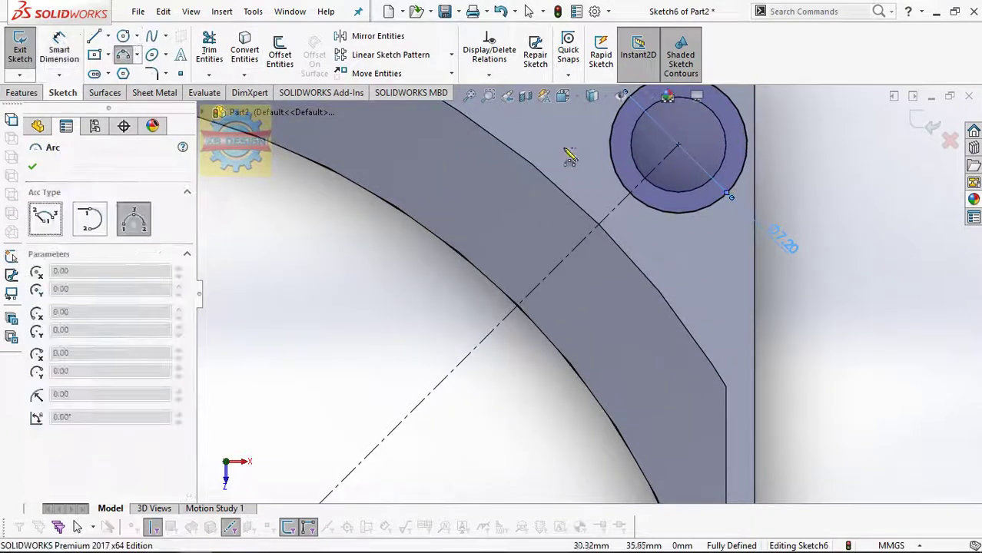
click(520, 142)
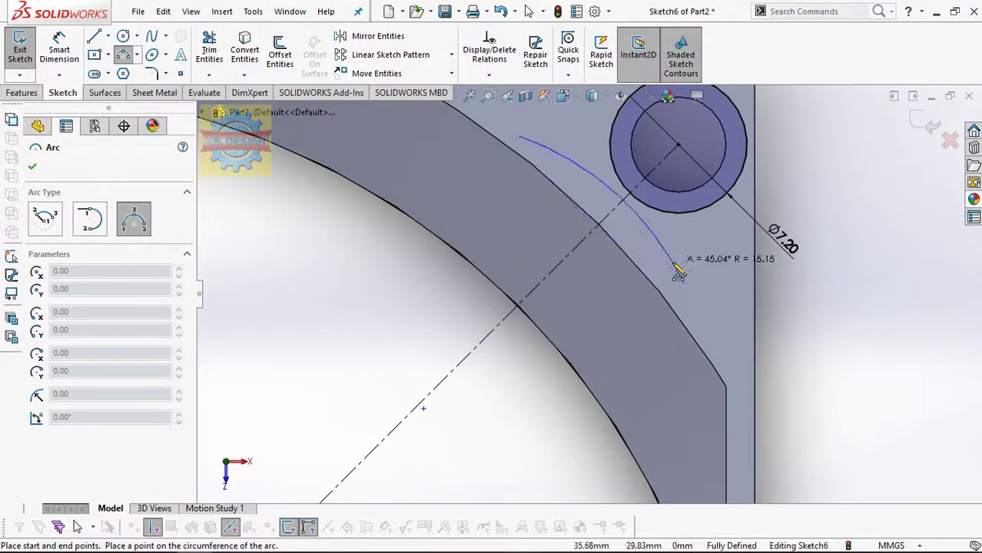
click(665, 259)
click(489, 75)
click(507, 110)
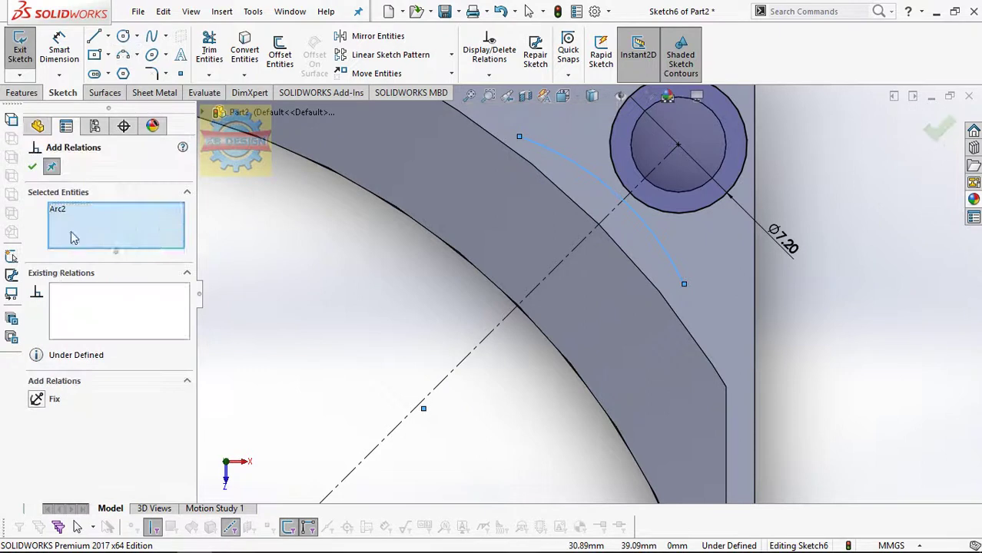
click(614, 206)
click(519, 136)
click(684, 283)
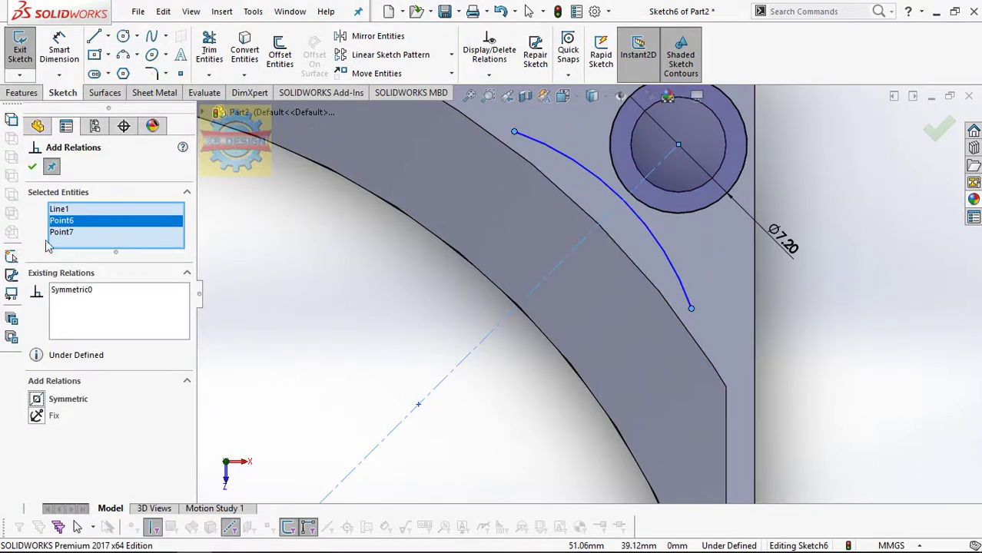
- Dimension the arc radius to 46 mm and drag its endpoint to reshape the arc
click(45, 57)
click(670, 270)
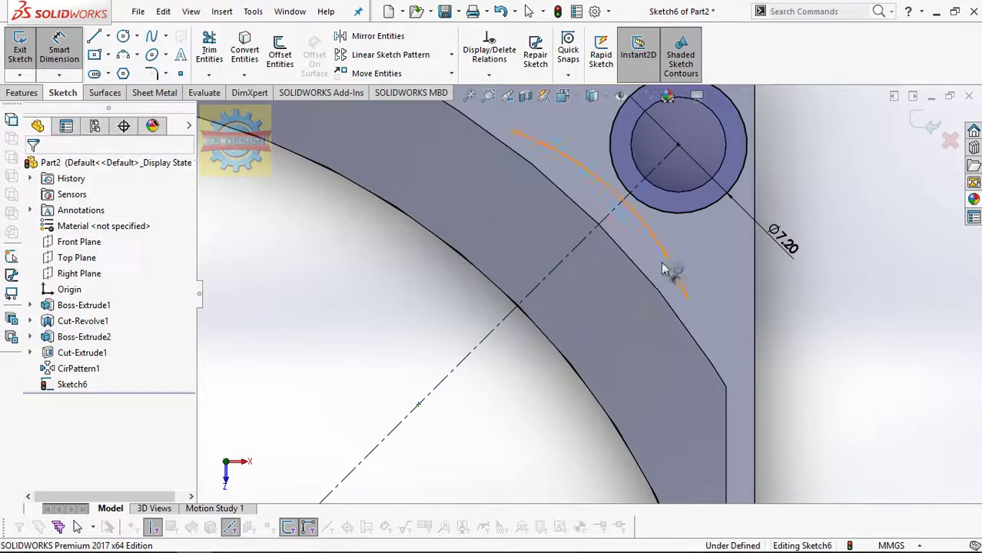
click(564, 324)
text(46)
key(Return)
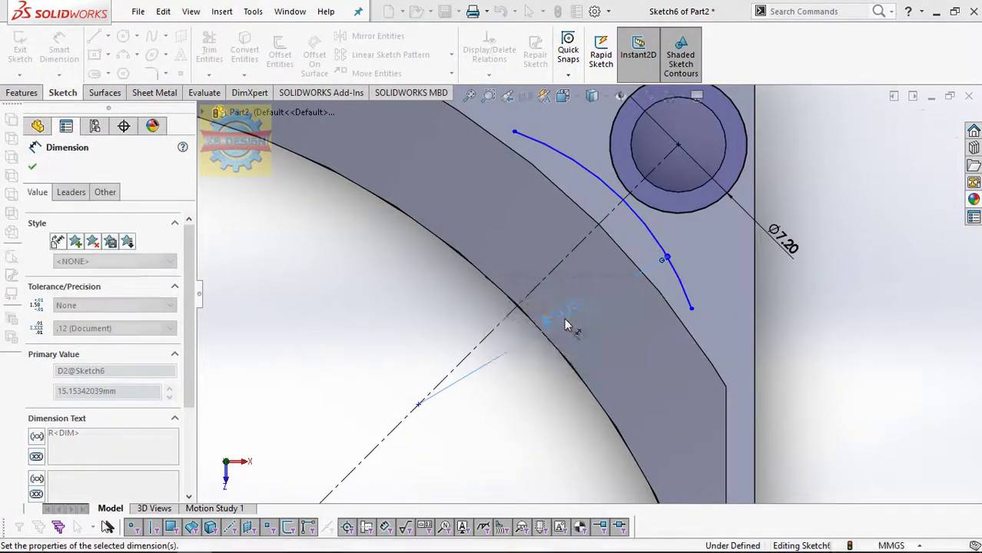
key(Escape)
scroll(588, 296, up, 3)
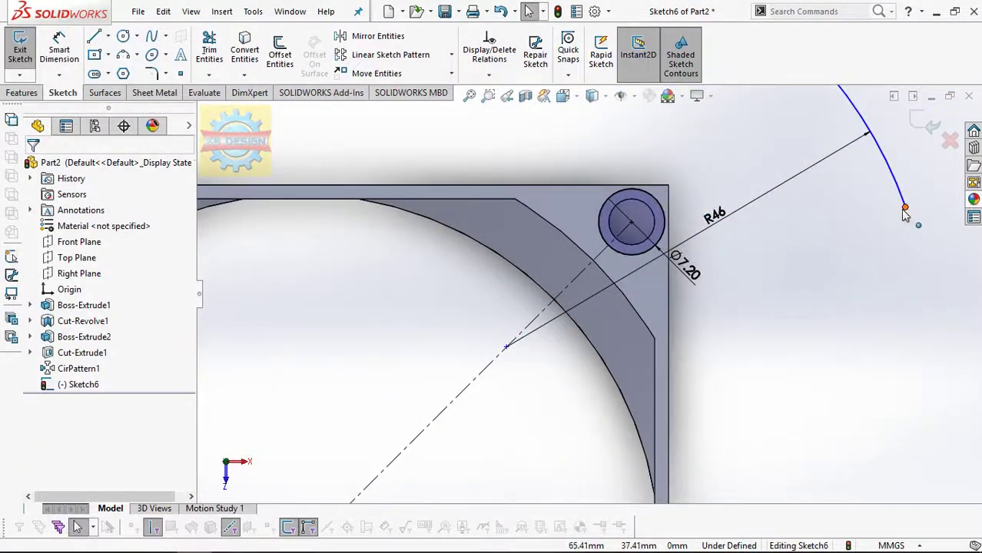
drag(904, 212, 651, 305)
scroll(661, 259, down, 1)
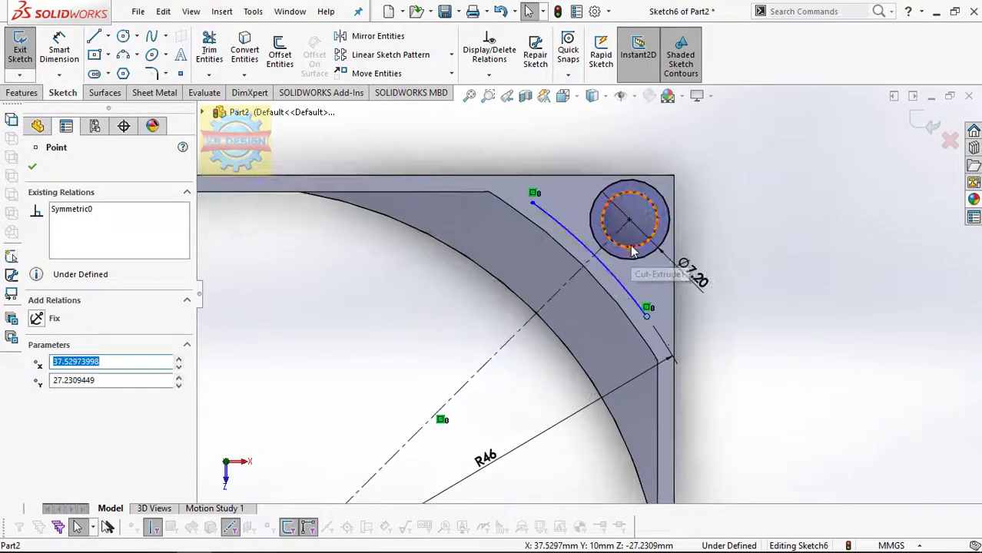
scroll(657, 265, down, 1)
scroll(645, 244, down, 1)
scroll(645, 240, down, 1)
key(Escape)
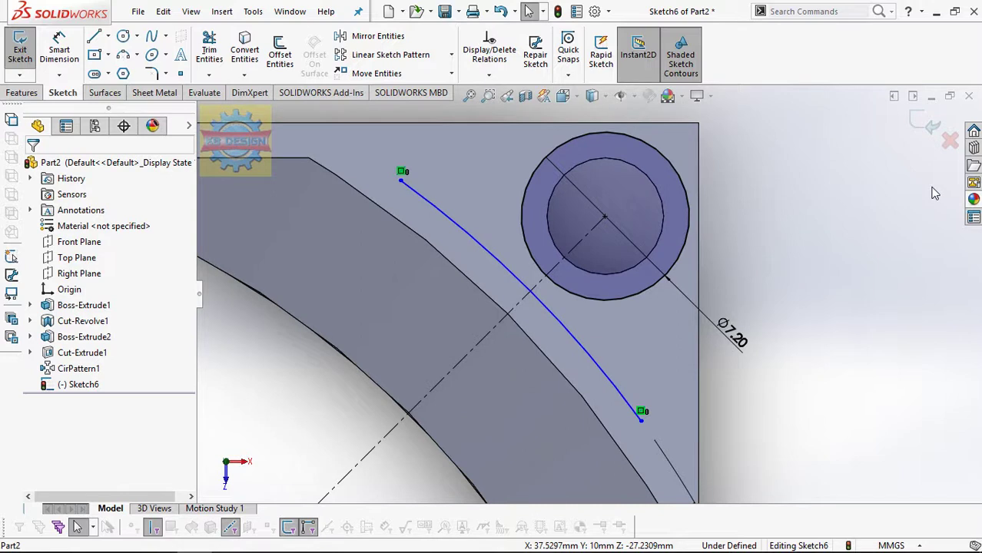
- Draw a line from the arc end to the circle and mirror it about the diagonal centreline
click(92, 46)
click(400, 180)
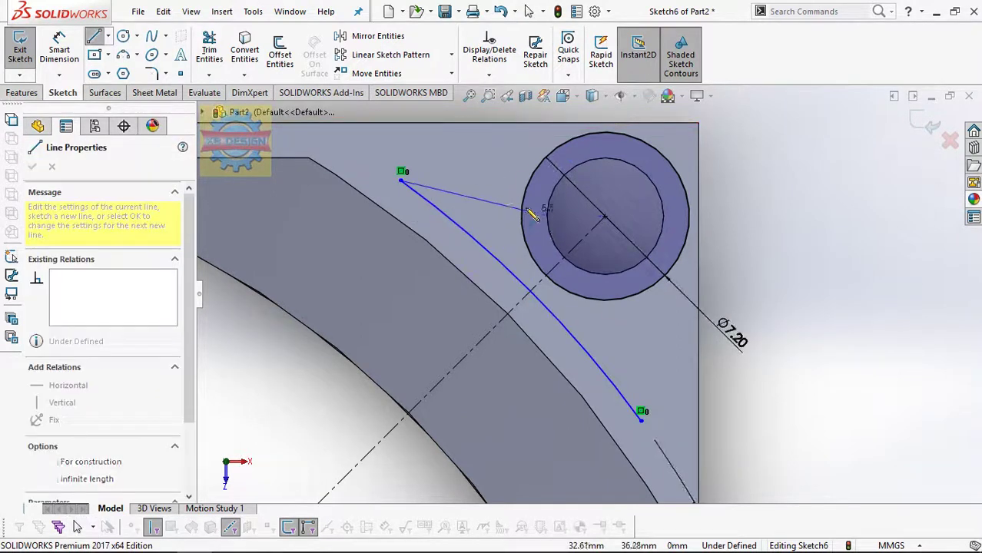
click(523, 195)
key(Escape)
click(390, 44)
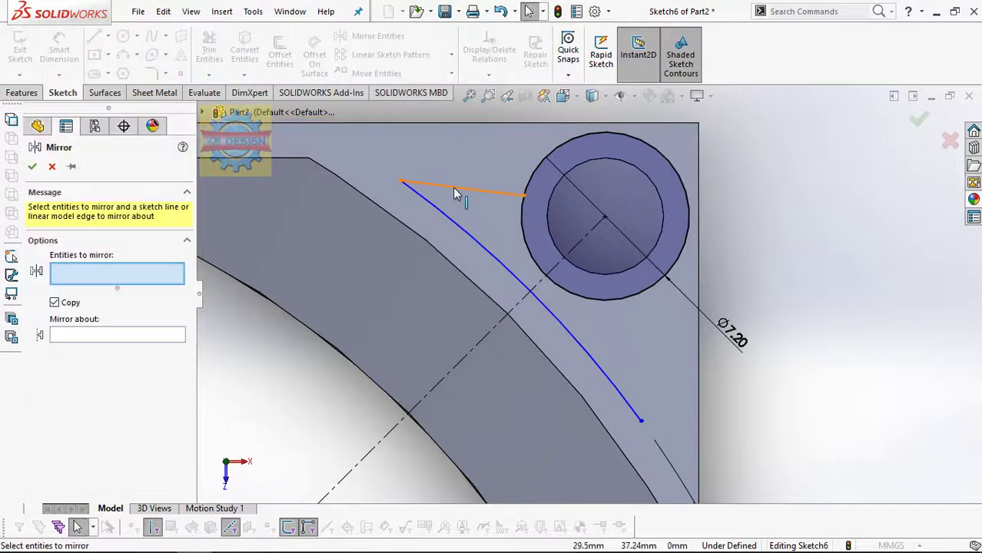
click(461, 188)
click(92, 336)
click(435, 390)
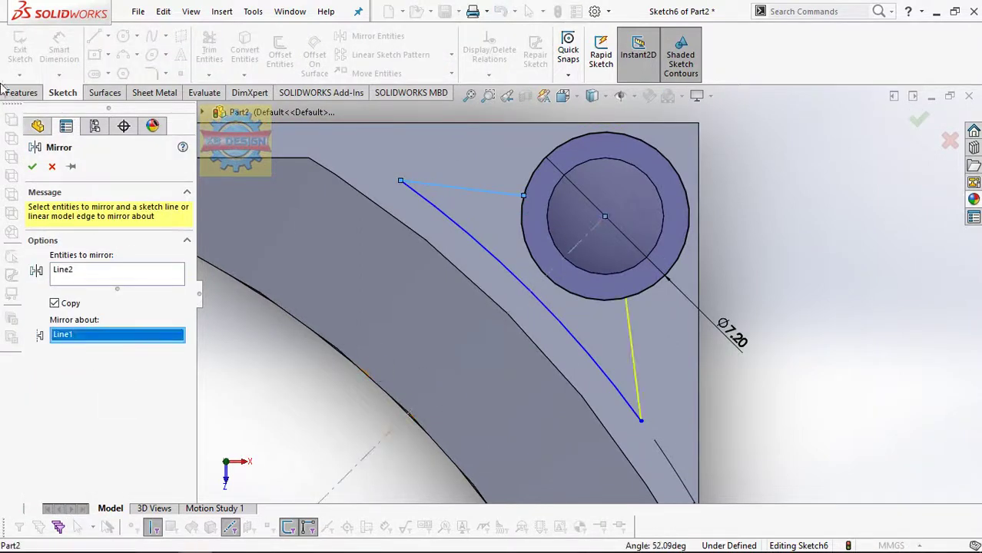
click(30, 166)
- Trim away the excess arcs of the circle around the hole
click(209, 50)
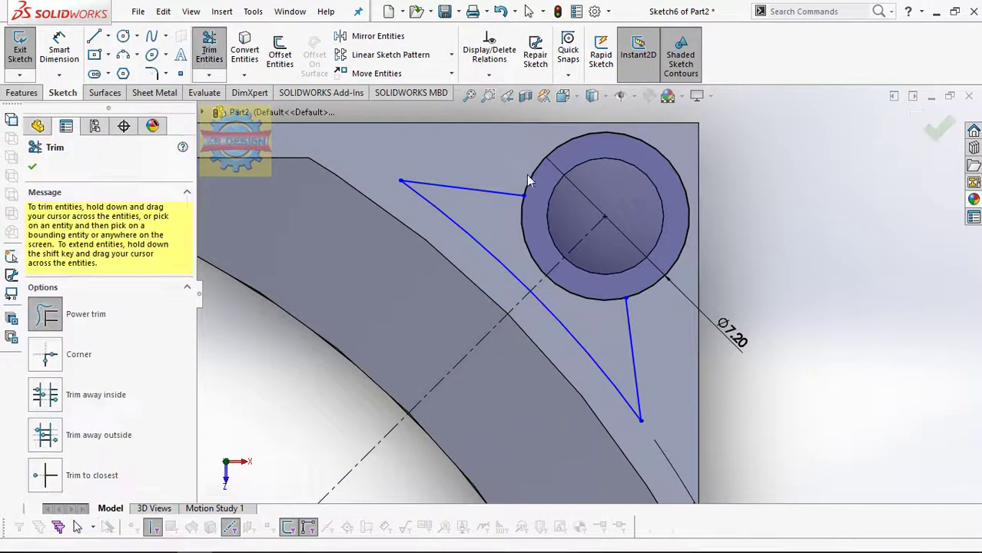
drag(528, 176, 530, 169)
key(Escape)
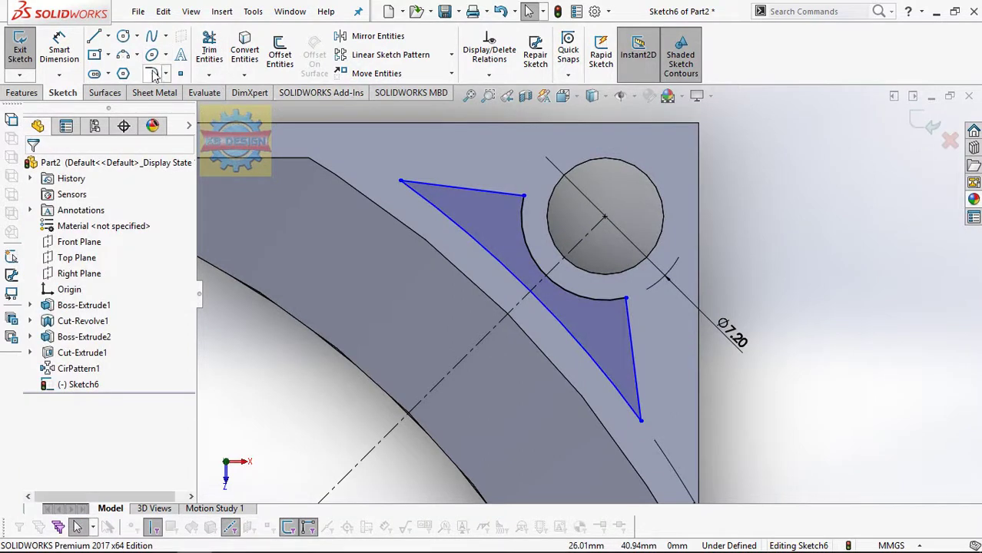
- Round the profile's top and lower corners with 1 mm sketch fillets
click(153, 73)
click(400, 186)
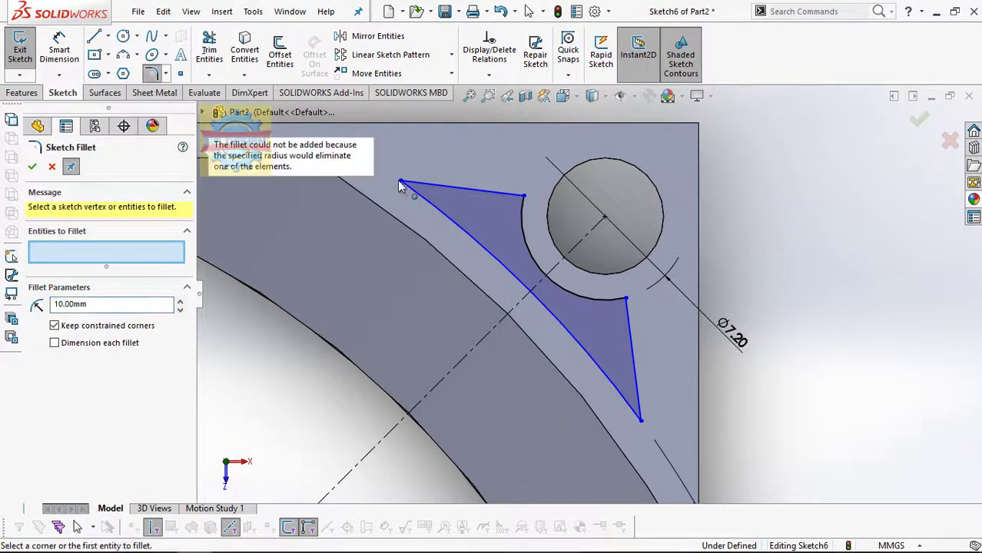
text(1)
click(409, 184)
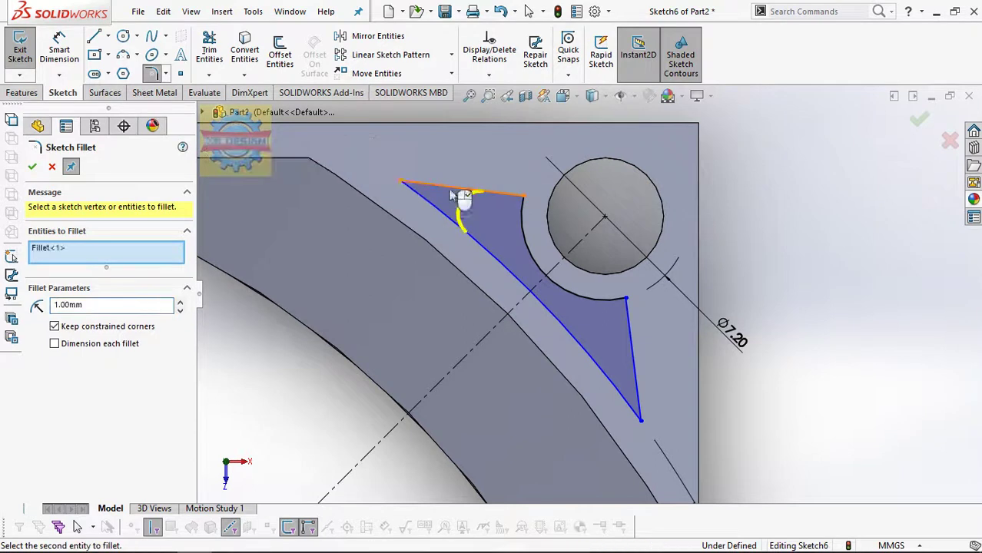
click(522, 198)
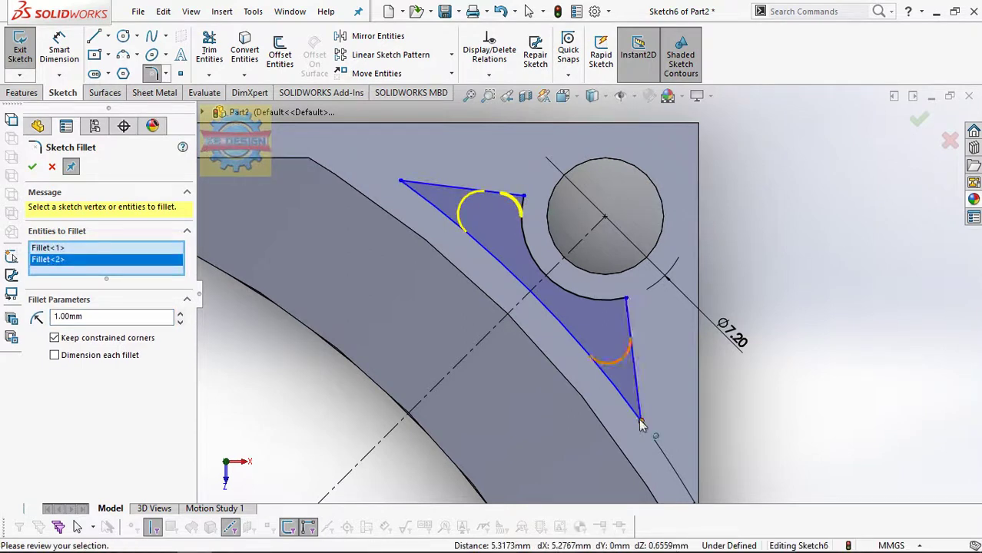
click(642, 424)
click(625, 301)
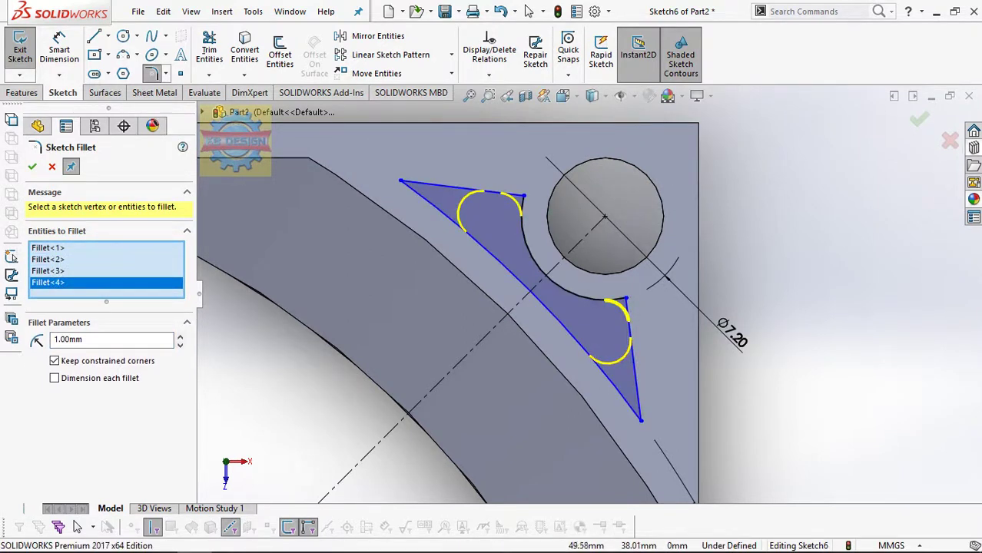
click(31, 169)
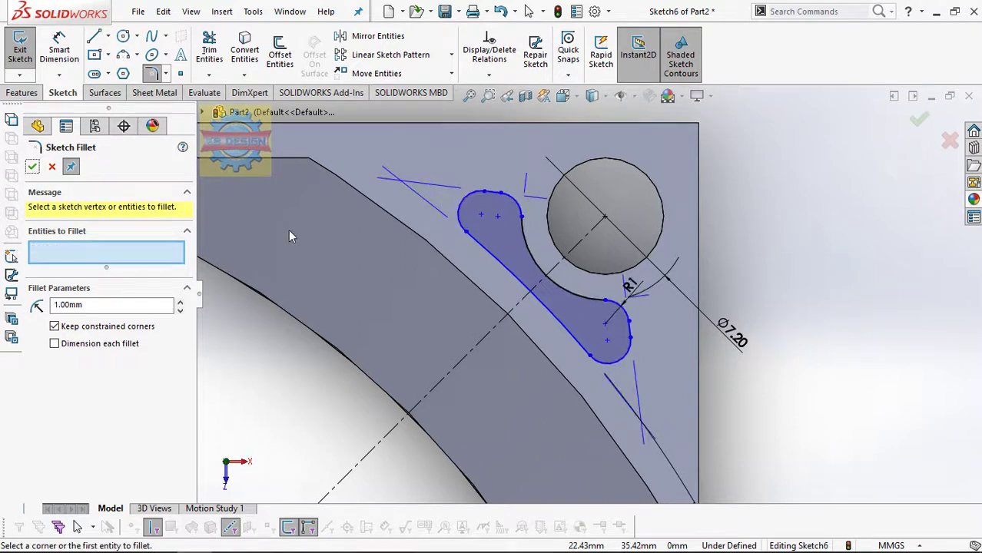
key(Escape)
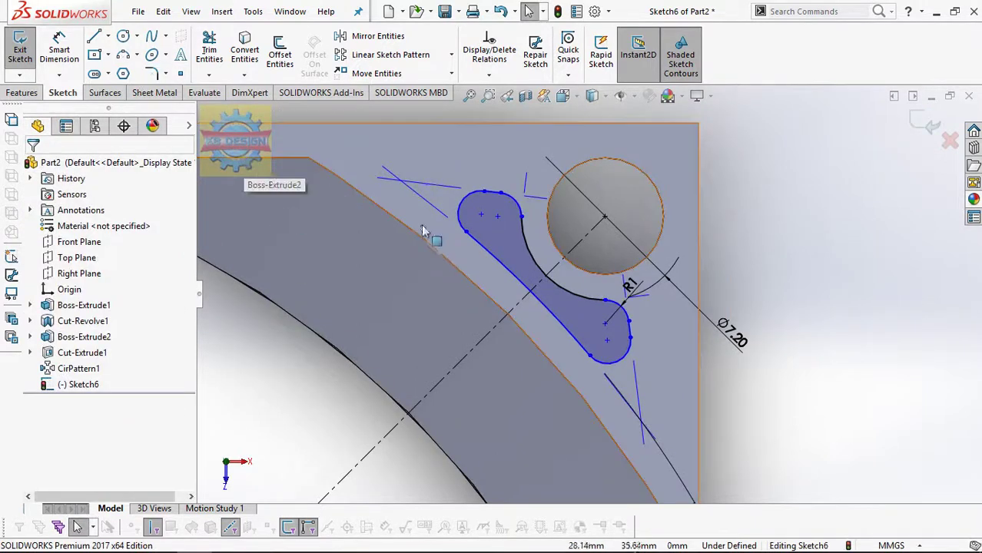
- Drag the profile's top point left to reshape the slot
drag(484, 192, 458, 198)
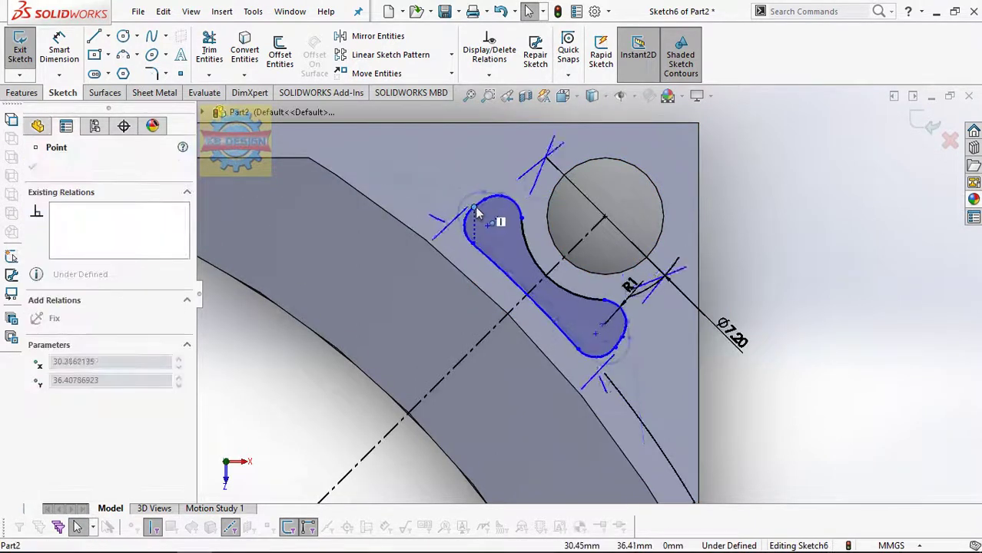
key(Escape)
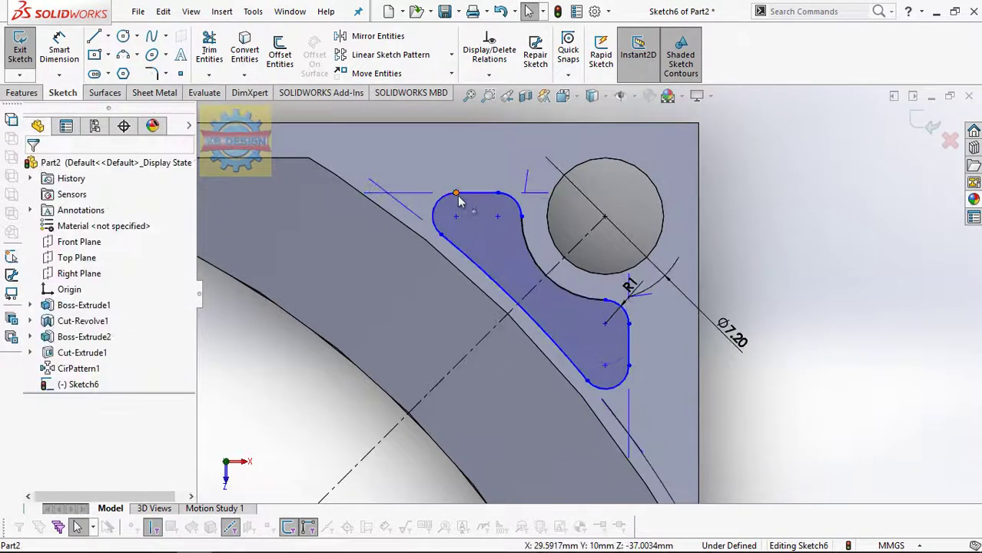
click(22, 92)
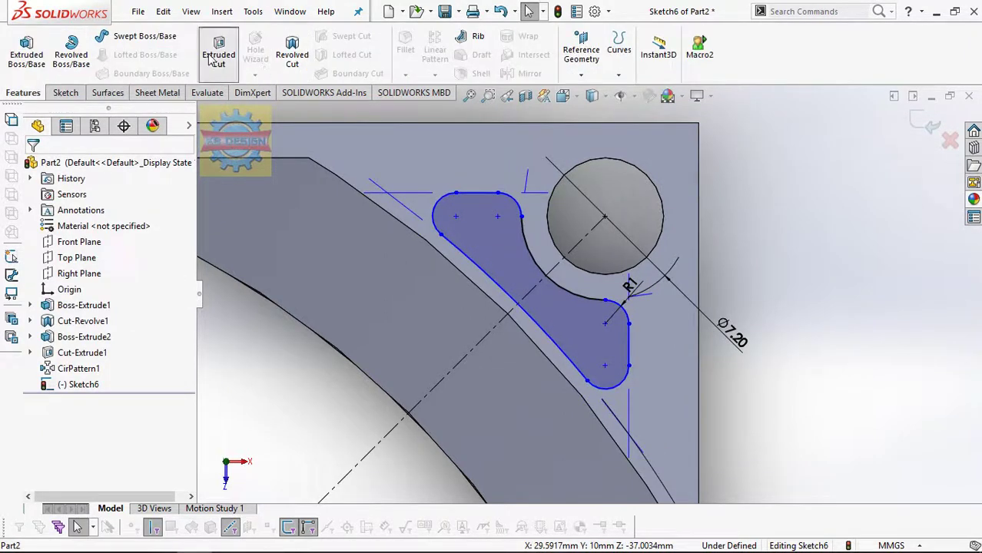
- Cut the slot profile 1 mm blind into the face with Extruded Cut
click(218, 50)
text(1)
key(Return)
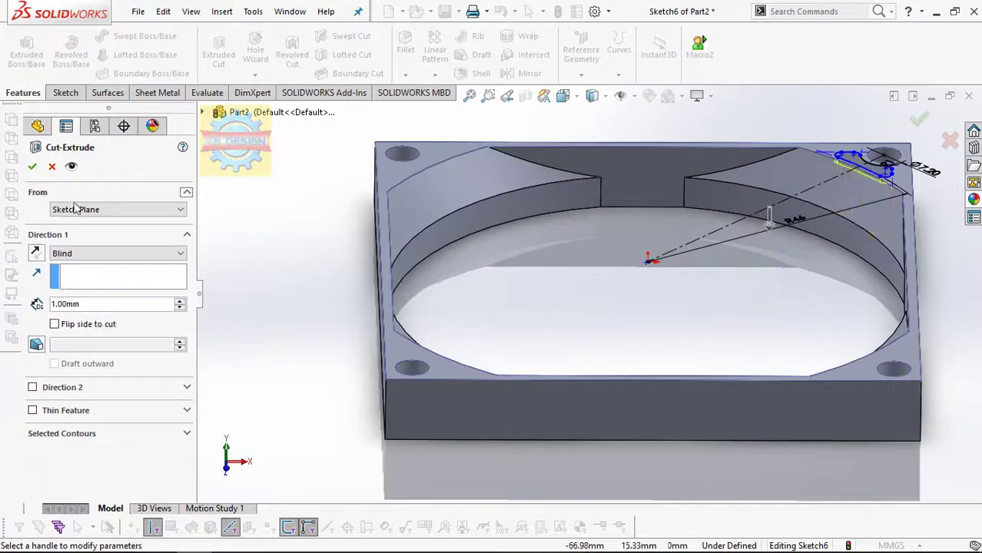
click(32, 167)
- Circular-pattern the cut around the curved ring face, 4 instances over 360°
click(435, 73)
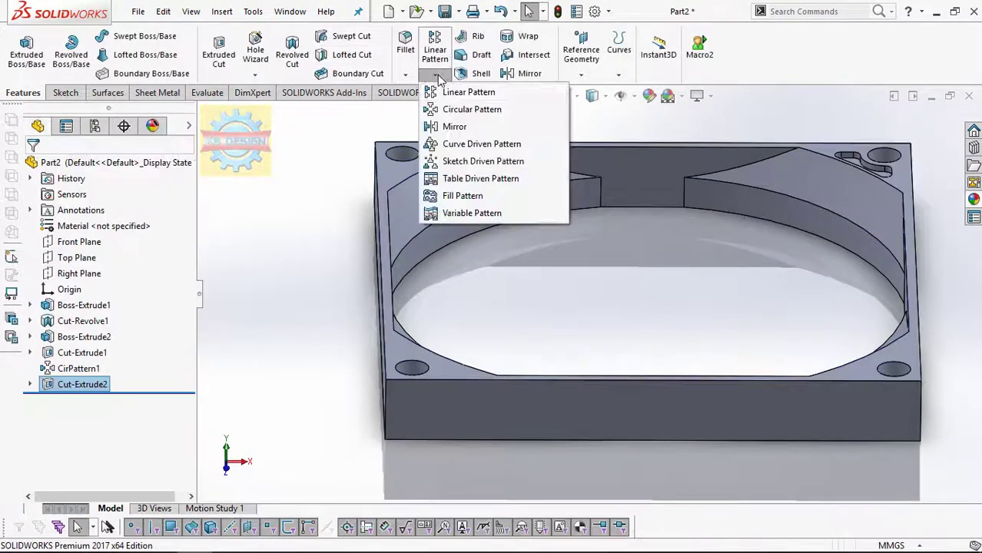
click(469, 106)
click(740, 196)
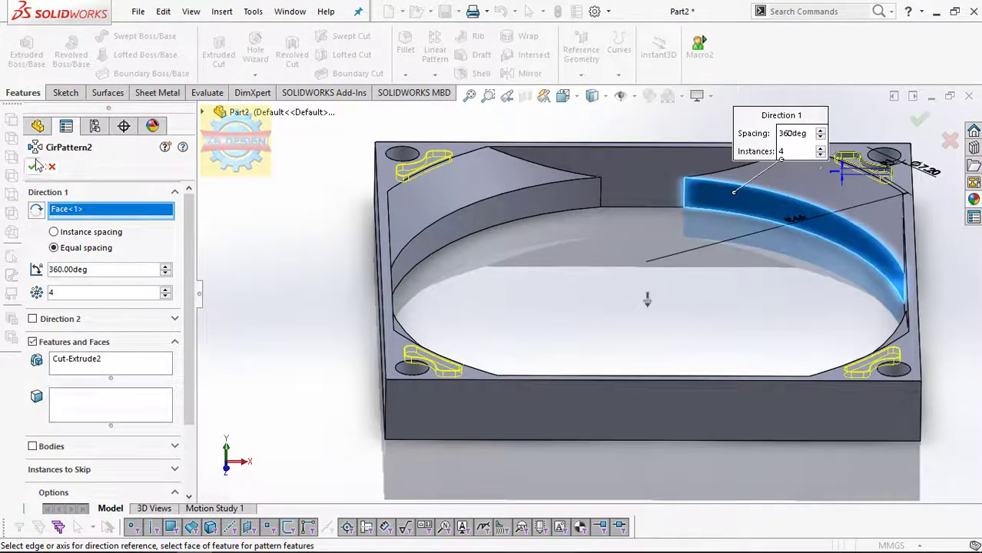
click(34, 167)
- Start a sketch on the Front Plane and draw a corner rectangle beside the bar
click(76, 241)
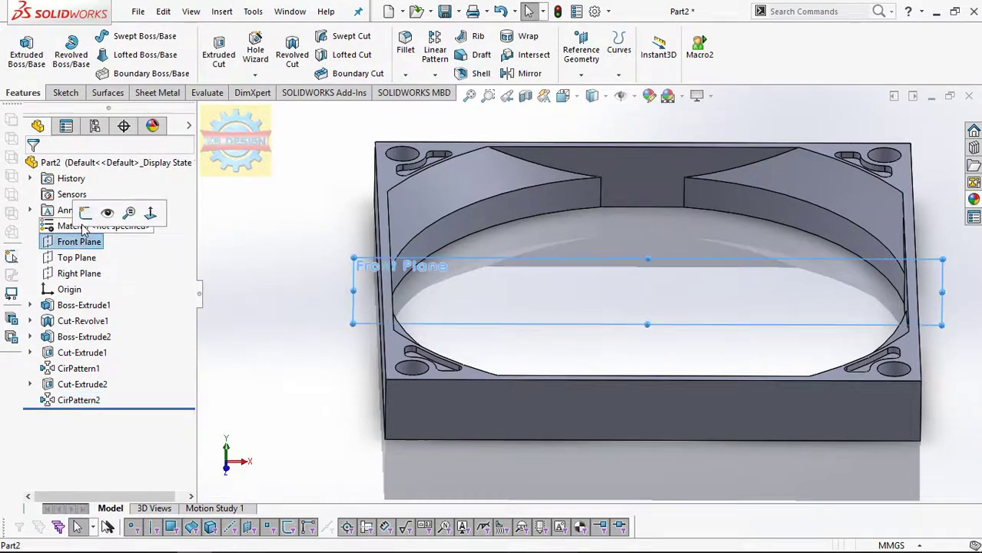
click(121, 212)
click(107, 54)
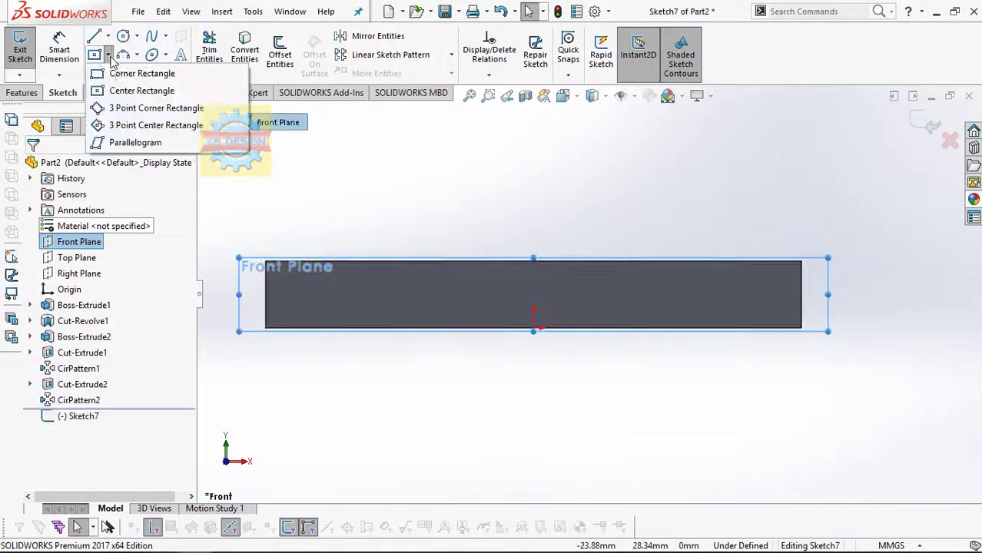
click(131, 71)
click(816, 287)
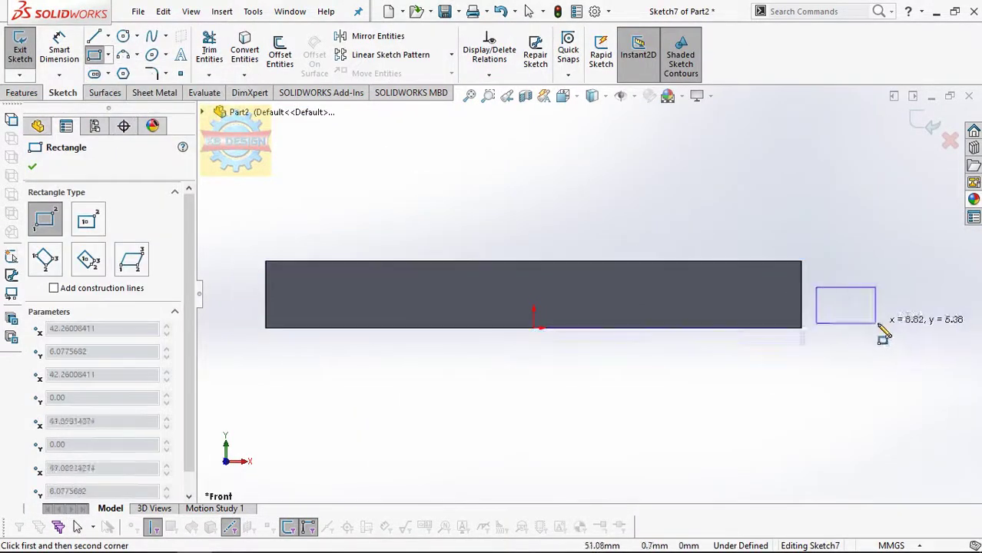
click(912, 328)
- Draw a vertical centerline up from the bar's bottom midpoint
click(108, 37)
click(127, 71)
click(533, 328)
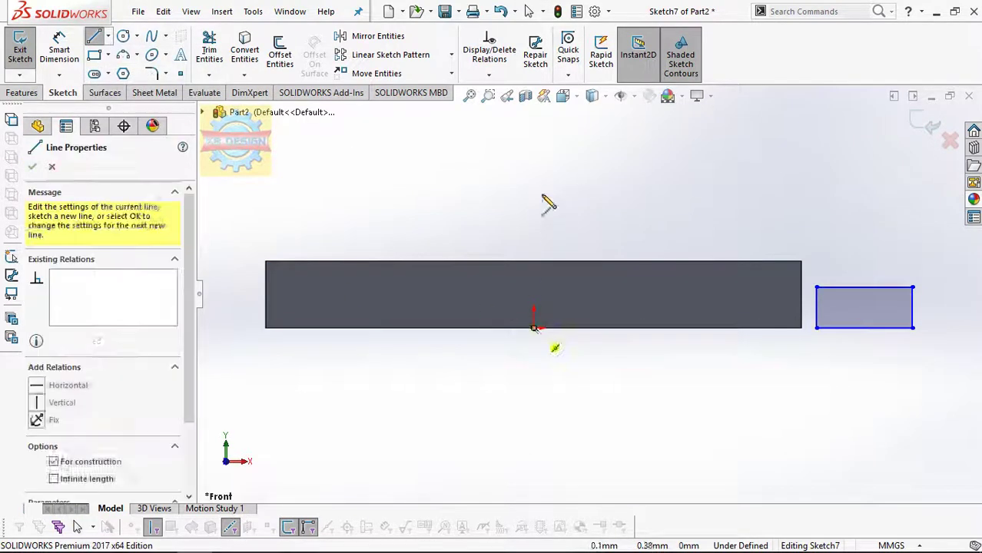
click(533, 180)
key(Escape)
click(534, 225)
key(Escape)
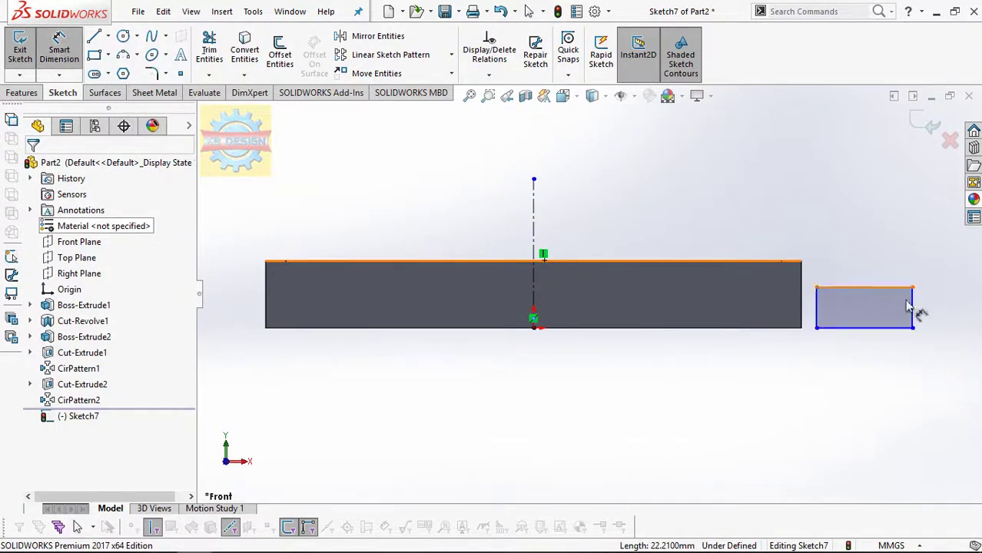
- Dimension the rectangle 60 mm and 41 mm from the centerline and 4 mm below the bar top
click(911, 306)
click(533, 328)
click(735, 428)
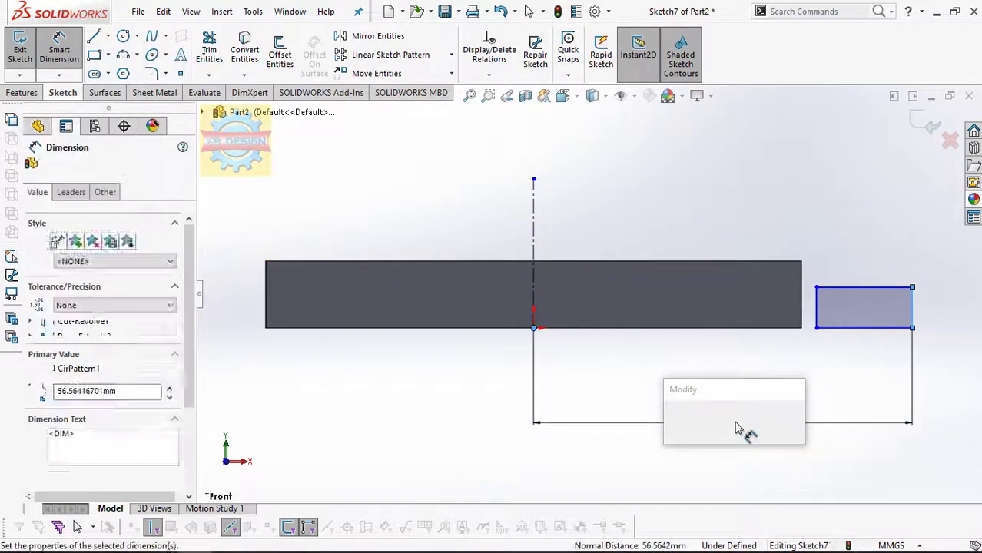
text(60)
key(Return)
click(839, 315)
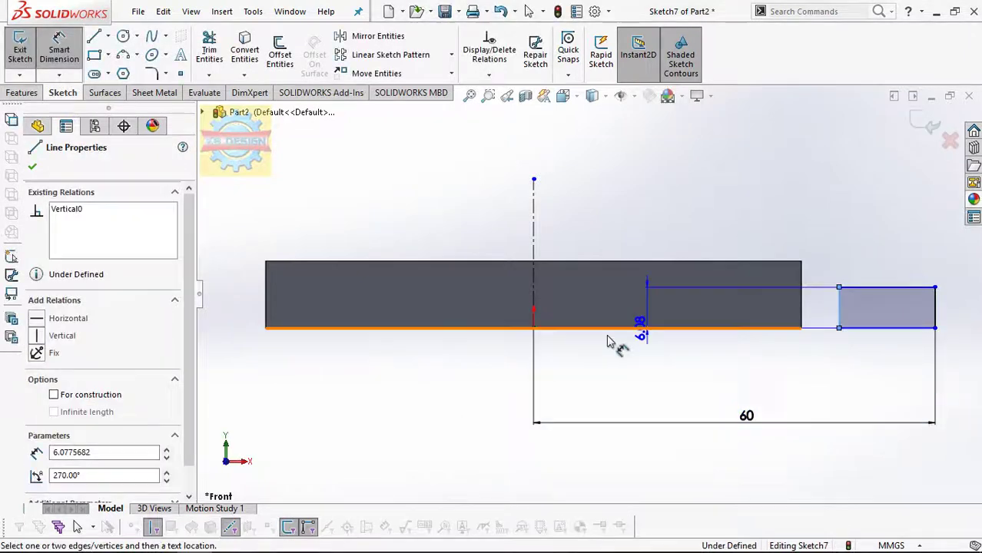
click(536, 345)
click(642, 393)
text(41)
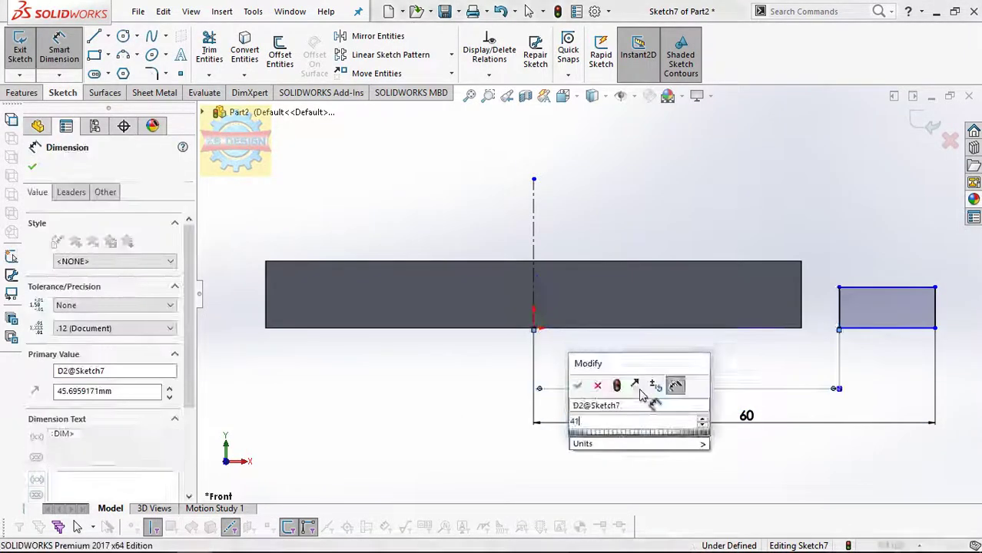
key(Return)
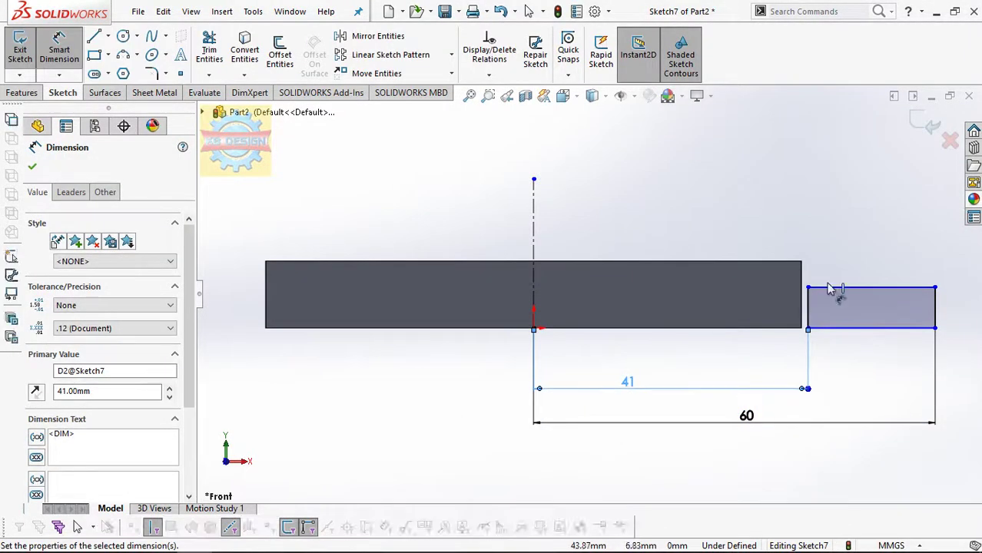
click(830, 287)
click(803, 262)
click(842, 269)
text(4)
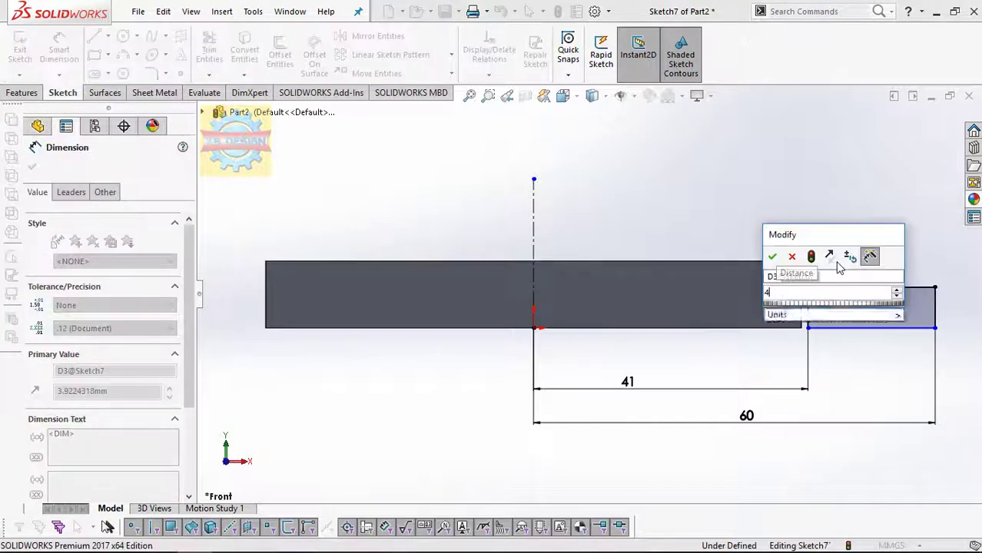
key(Return)
- Chamfer the rectangle's top-left corner by 3 mm
click(165, 74)
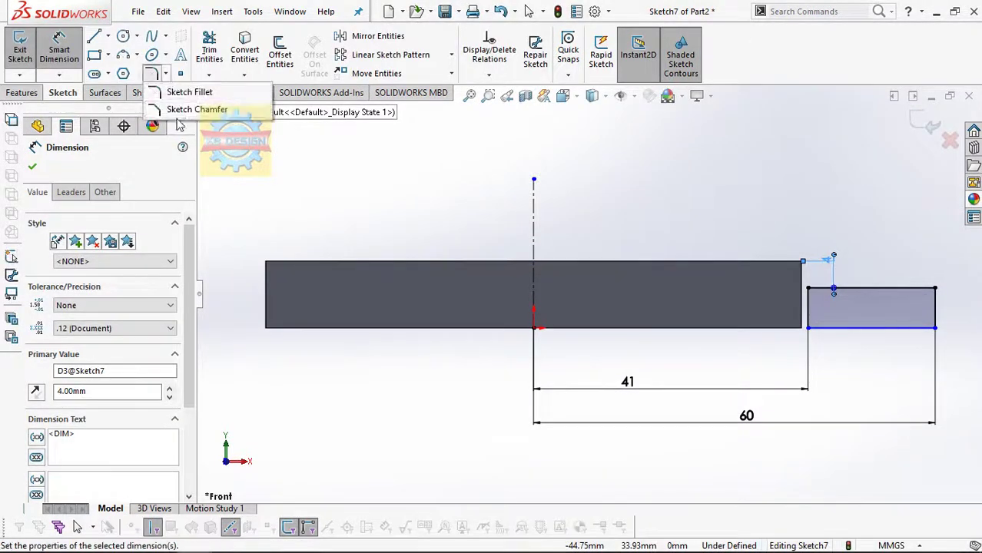
click(192, 107)
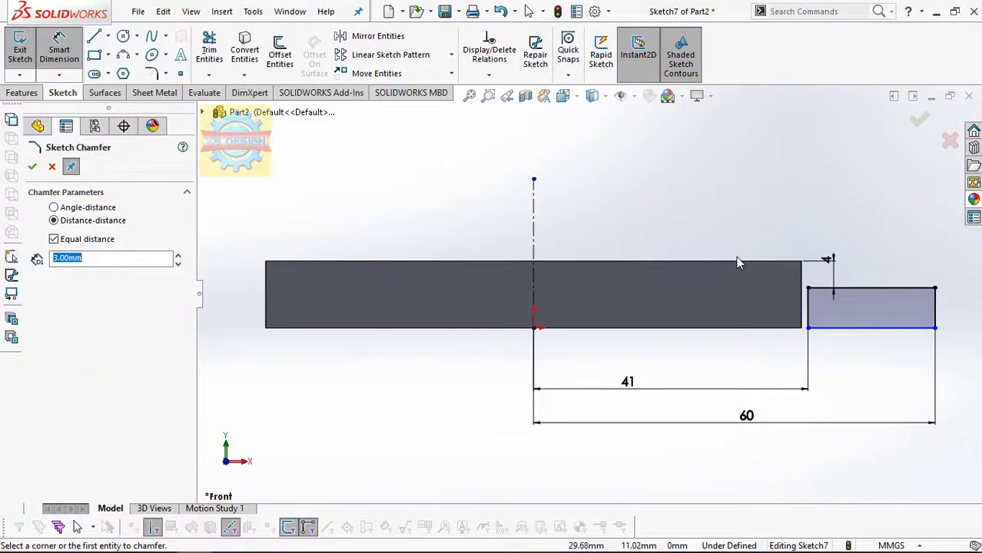
click(809, 289)
click(34, 165)
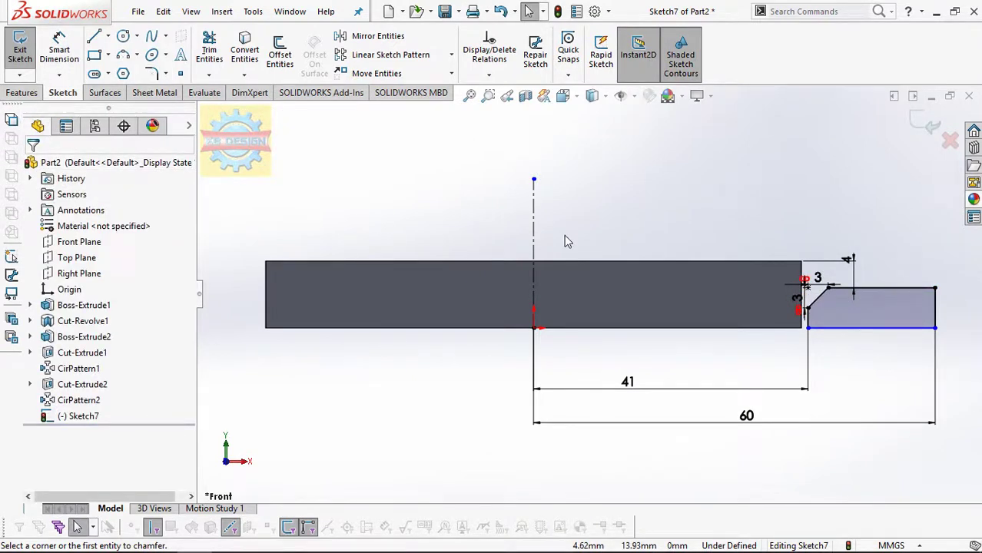
click(35, 93)
- Revolve-cut the chamfered profile 360° around the centerline and orbit to check it
click(288, 56)
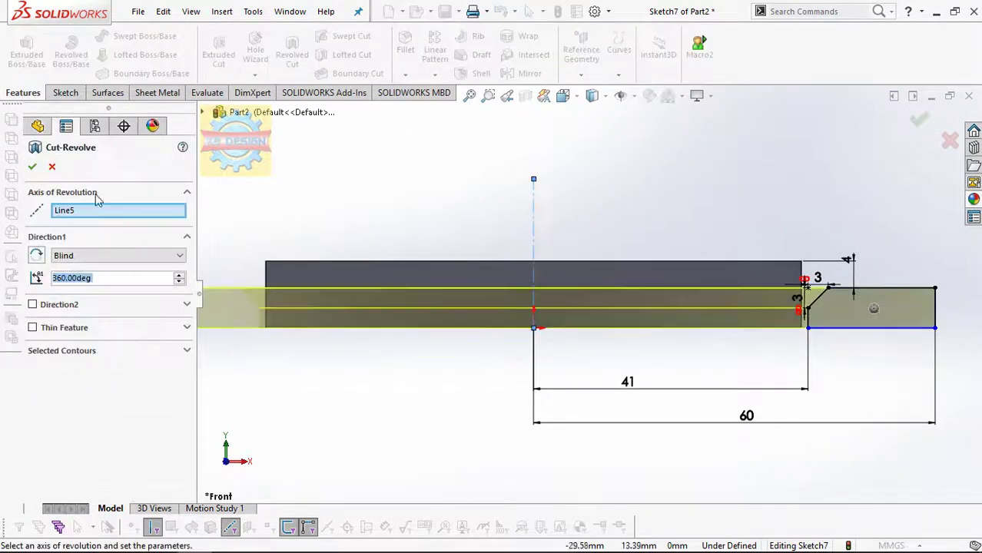
click(31, 167)
middle_drag(514, 280, 580, 319)
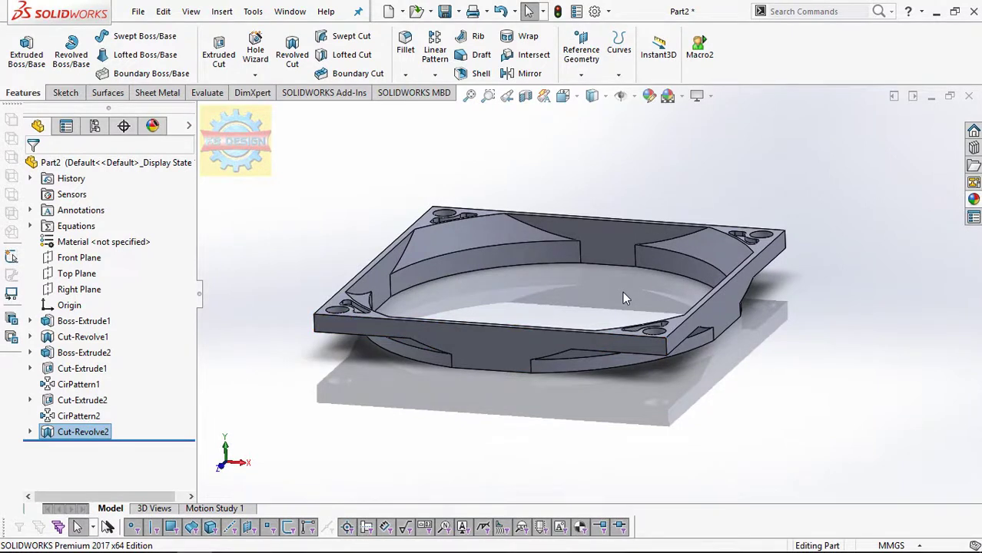
- Open a new sketch on the Top Plane viewed face-on
click(77, 274)
click(82, 257)
click(107, 36)
- Draw a centerline from the origin to the case corner, then orbit to a tilted view
click(131, 72)
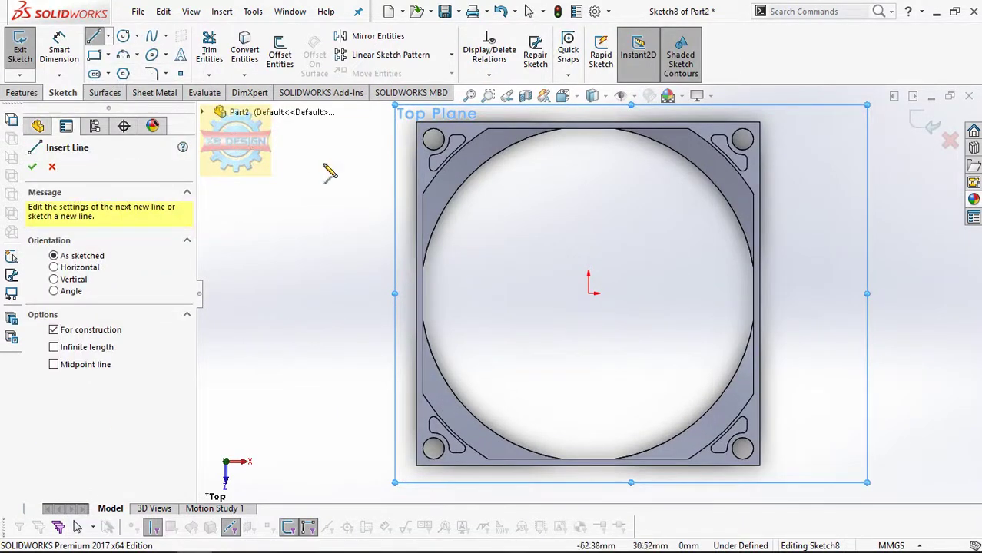
click(589, 293)
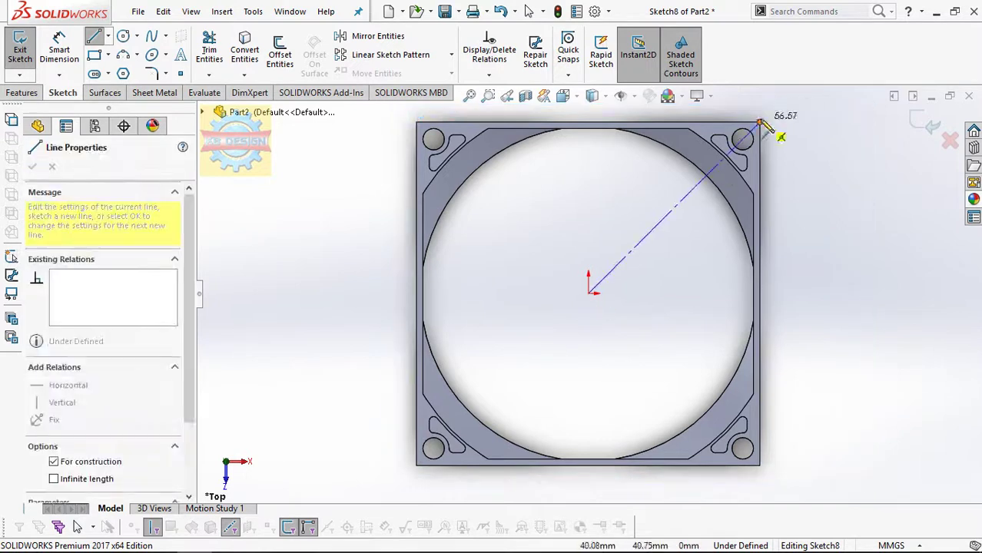
click(759, 122)
key(Escape)
middle_drag(747, 185, 640, 91)
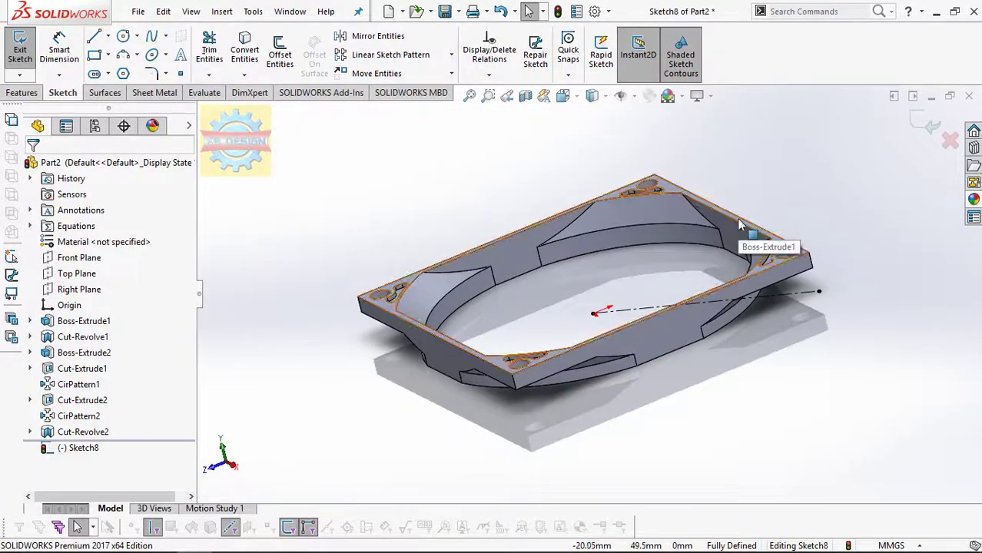
scroll(855, 341, down, 3)
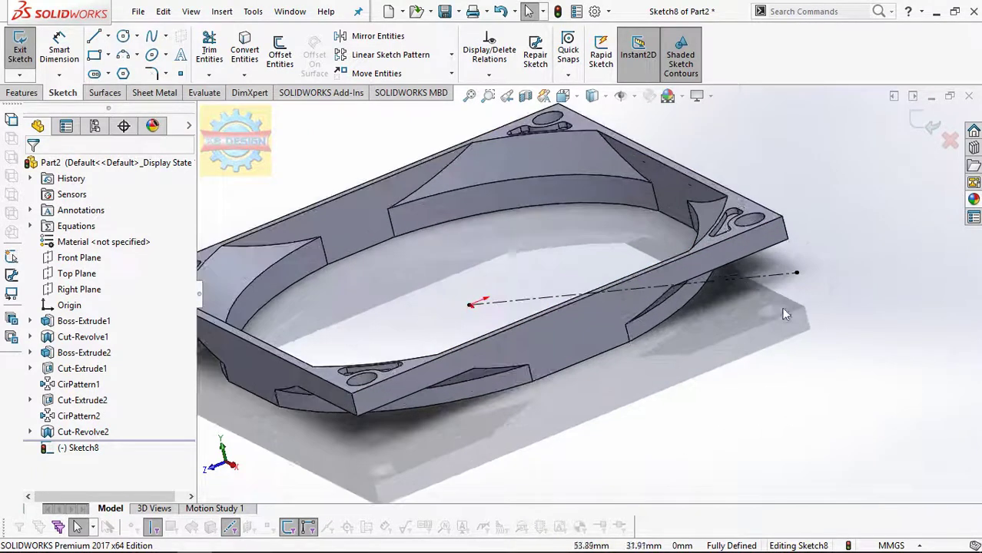
scroll(546, 246, down, 2)
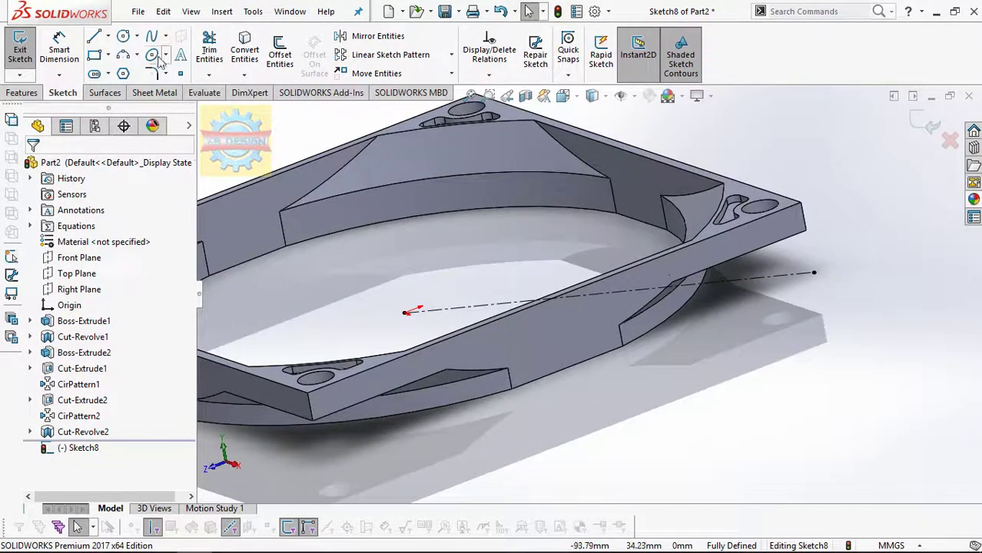
- Pick a center rectangle, cancel it, and return to a Normal To top-down view
click(97, 56)
click(107, 56)
click(107, 91)
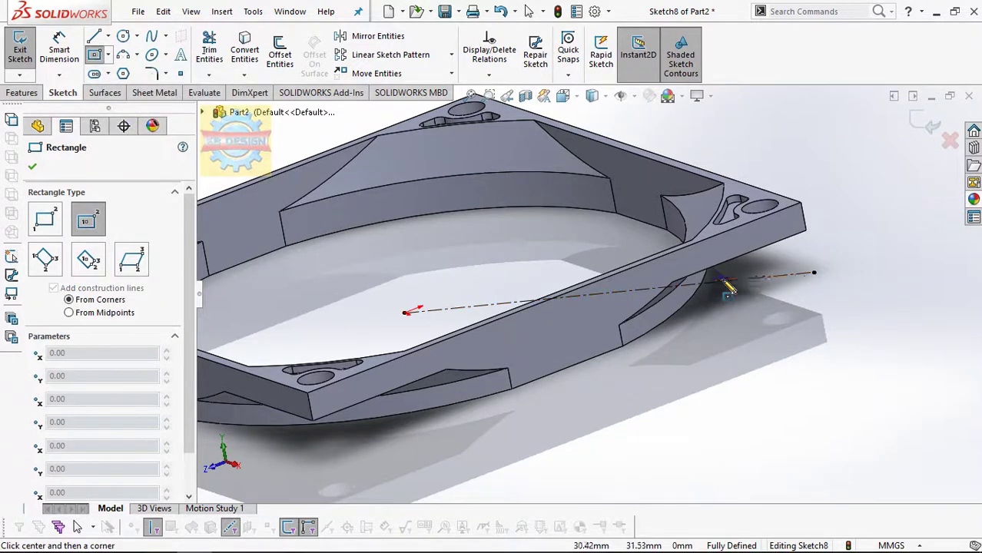
key(Escape)
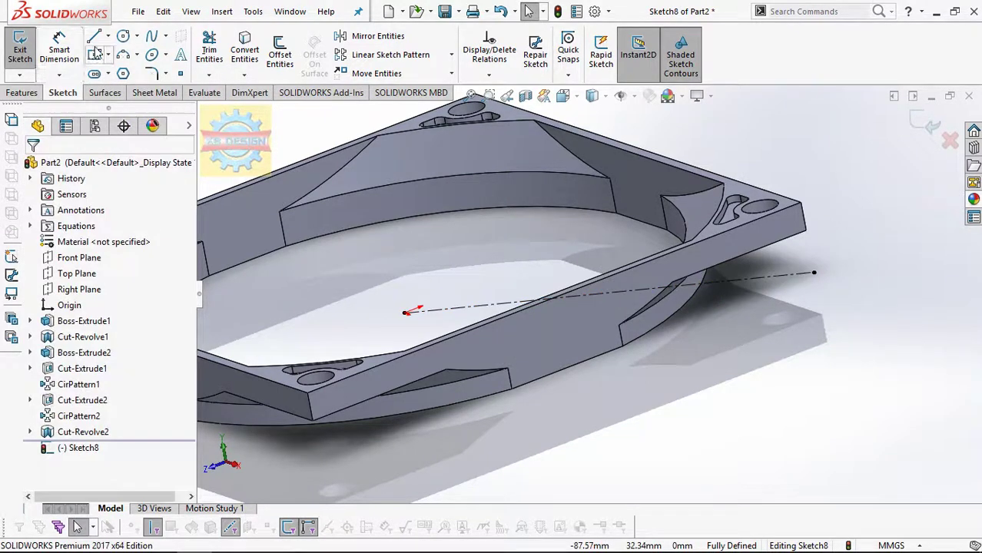
scroll(640, 268, up, 2)
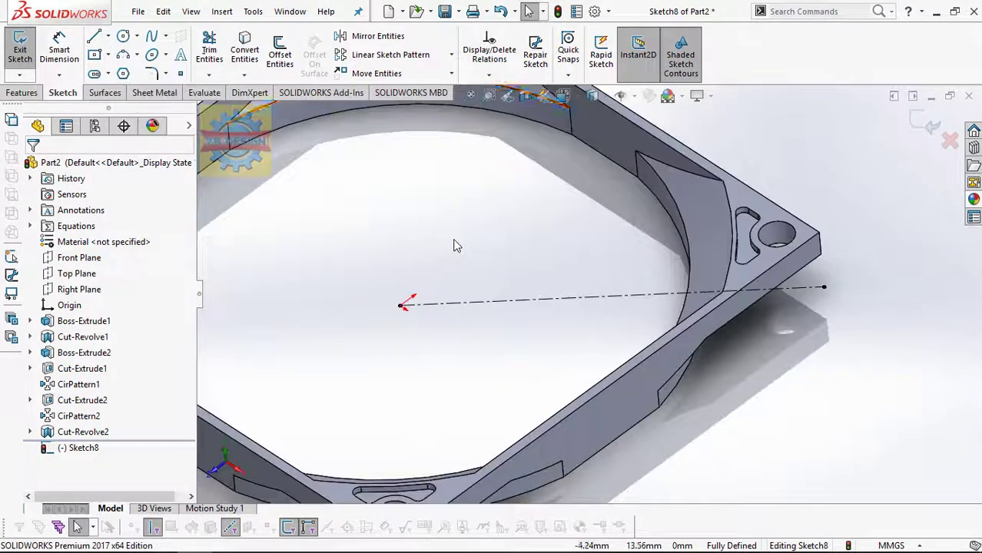
scroll(639, 269, up, 4)
key(ctrl+8)
scroll(749, 441, down, 3)
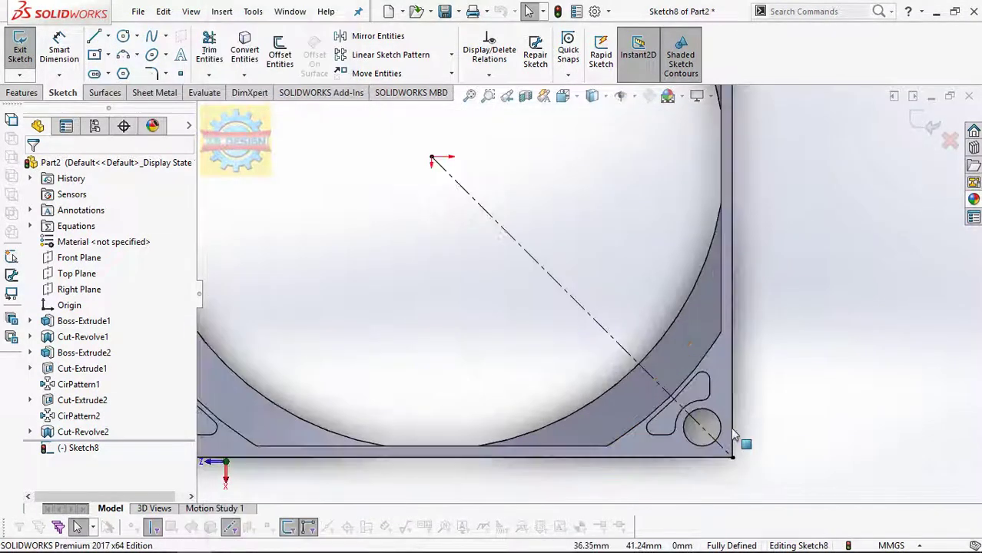
scroll(722, 431, down, 2)
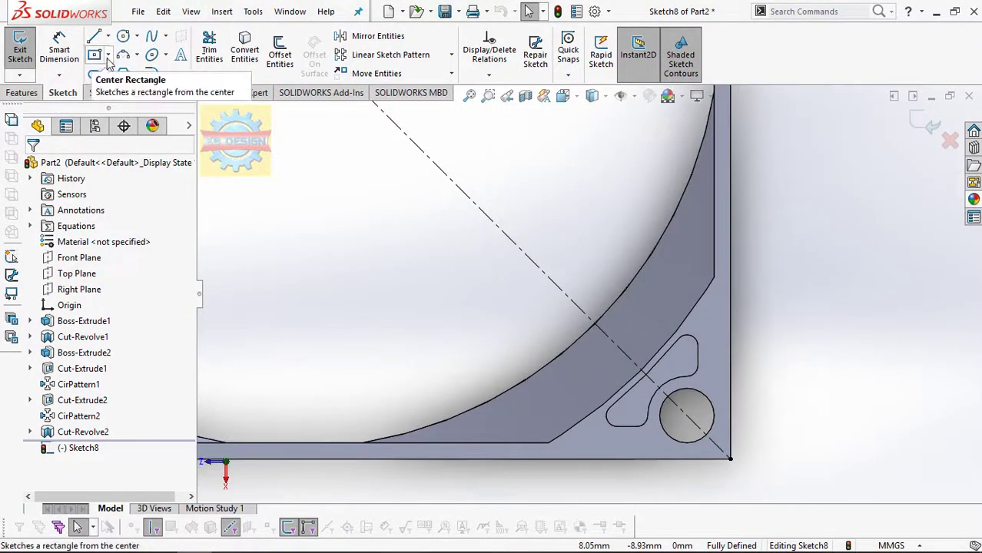
- Draw three lines forming an open outline around the corner mounting hole
click(94, 36)
click(650, 333)
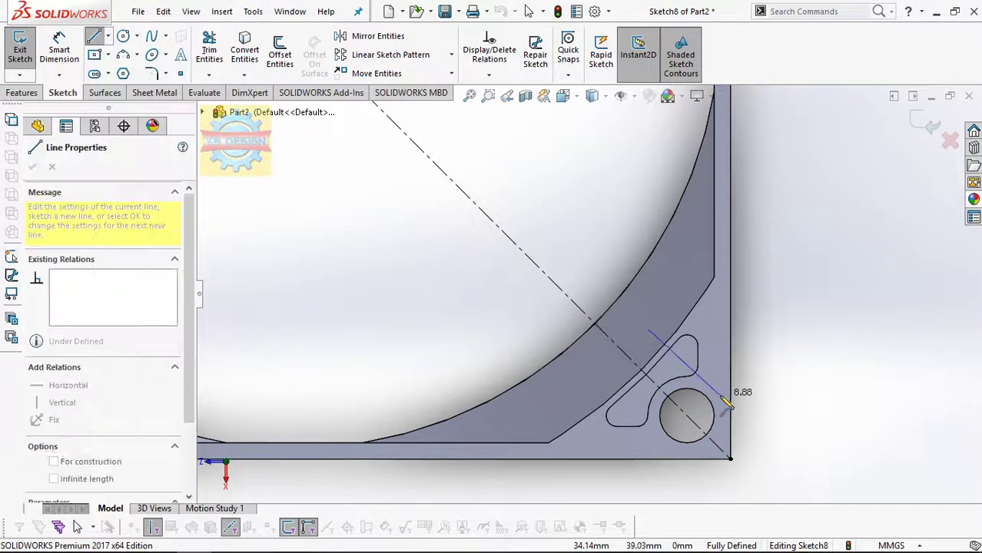
click(720, 401)
click(667, 454)
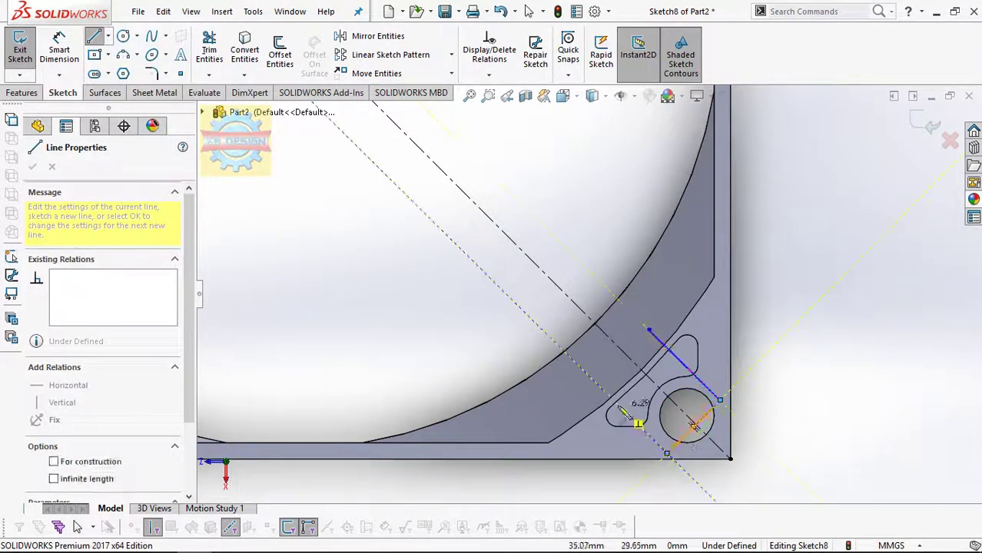
click(602, 390)
key(Escape)
- Make two outline sides symmetric about the diagonal centerline
click(488, 75)
click(507, 107)
click(649, 444)
right_click(128, 209)
click(176, 215)
click(644, 435)
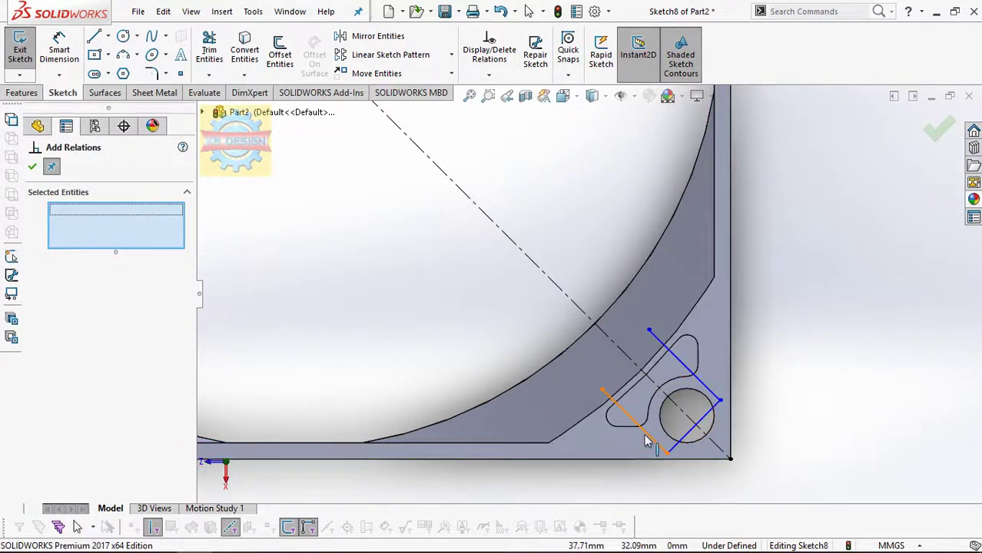
click(679, 413)
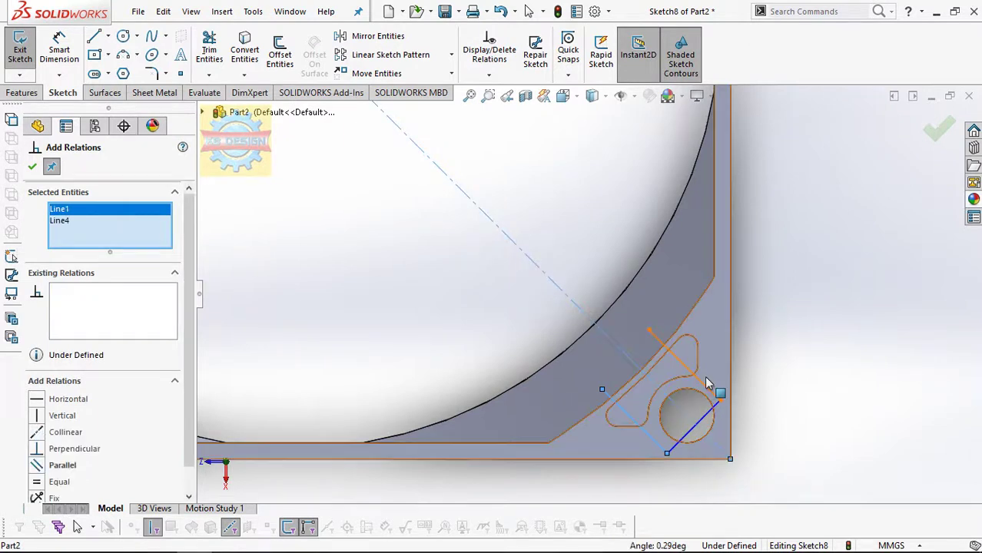
click(694, 386)
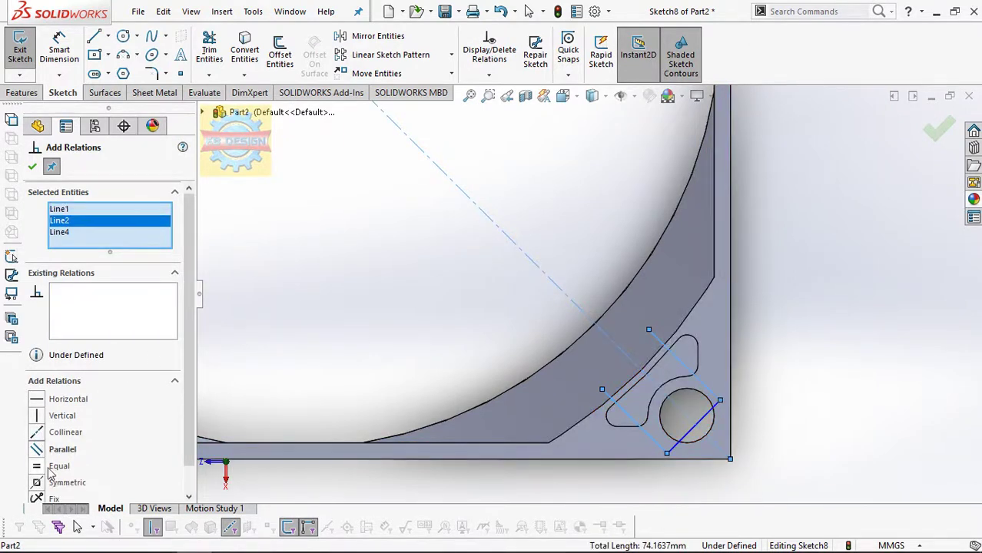
key(Escape)
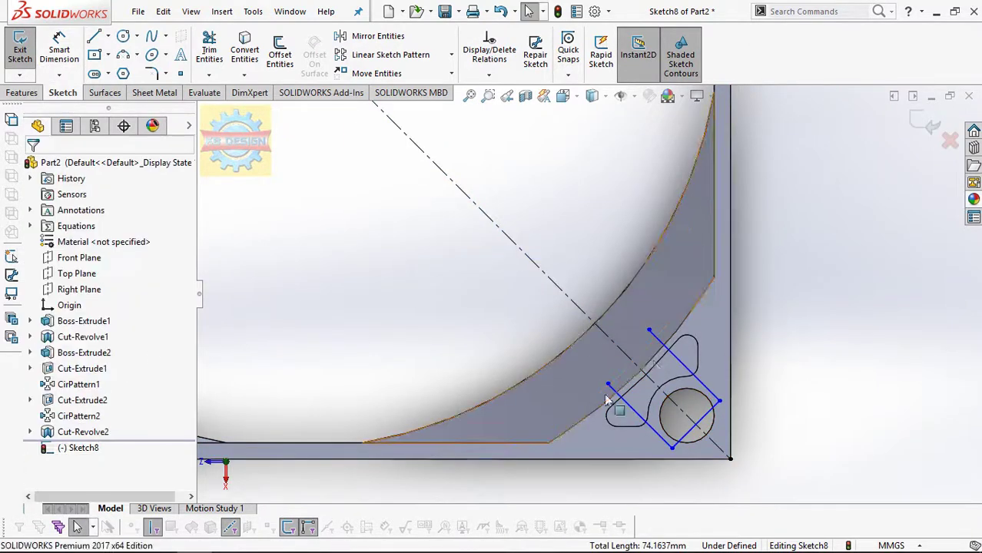
- Make the two opposite sides of the outline parallel
click(667, 349)
click(489, 75)
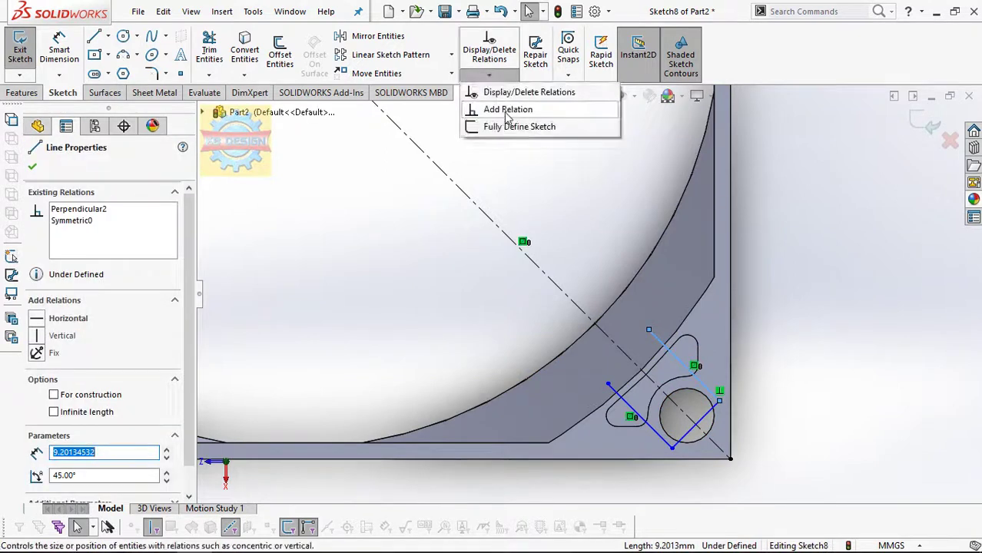
click(522, 104)
click(619, 342)
click(36, 466)
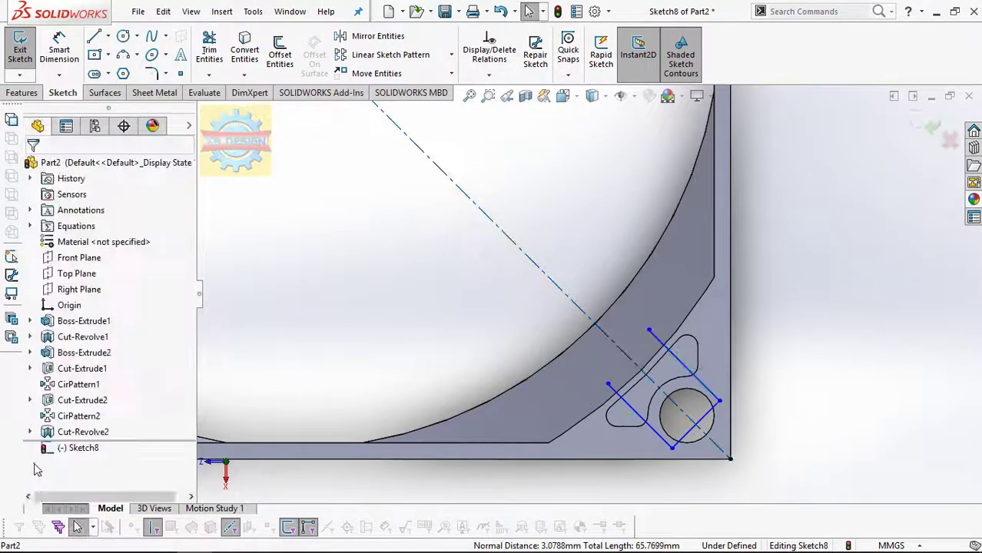
click(70, 59)
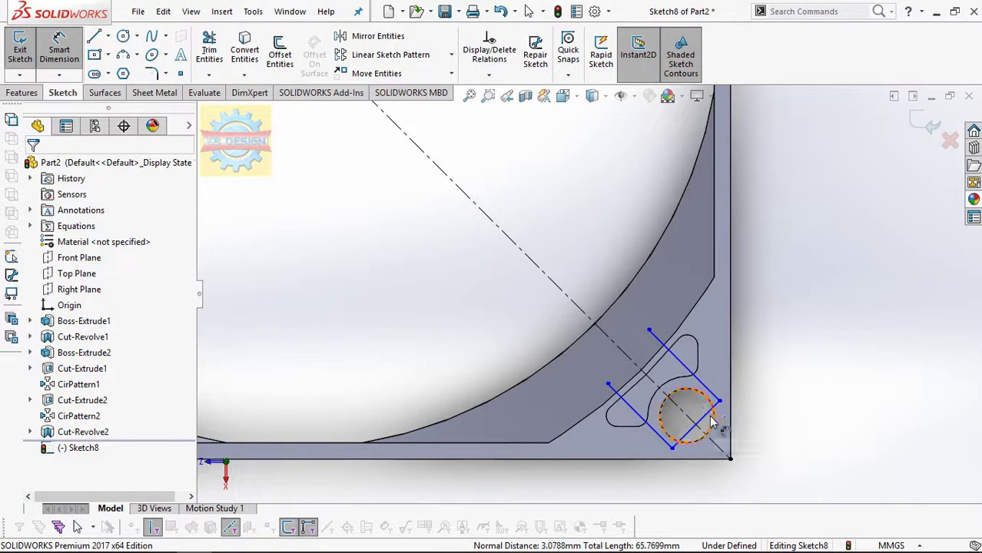
click(710, 422)
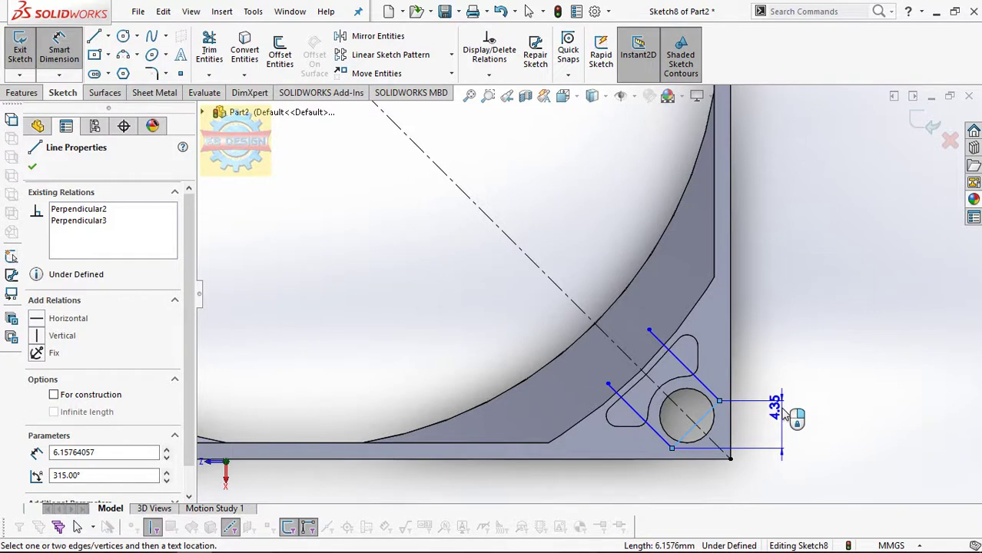
key(Escape)
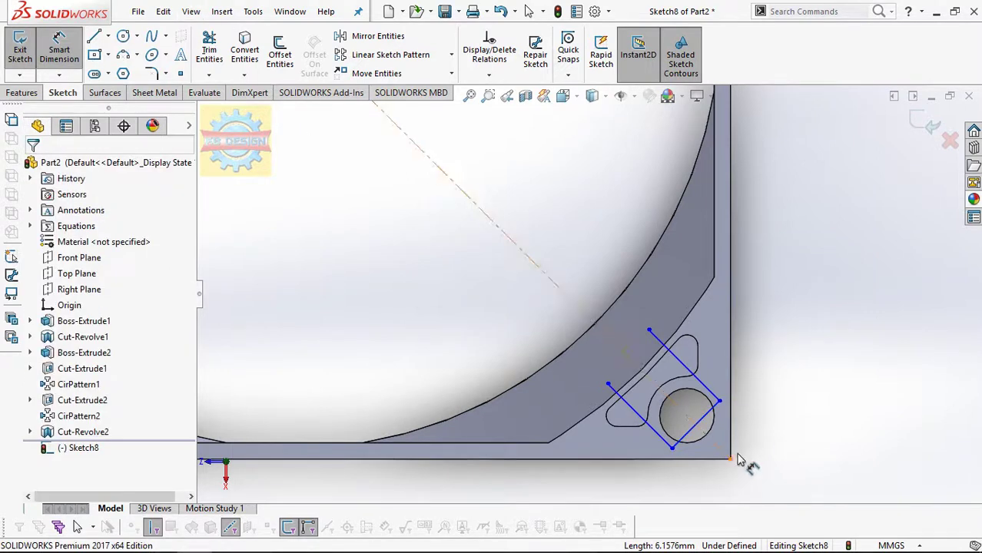
- Dimension the outline's distance from the case corner and set its short side to 1.00 mm
click(730, 459)
click(698, 422)
click(769, 394)
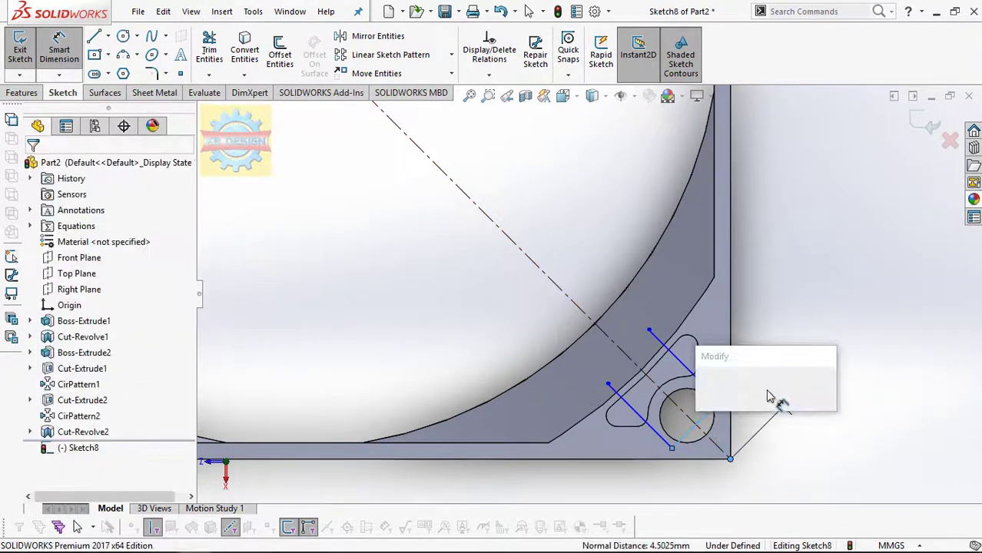
key(Return)
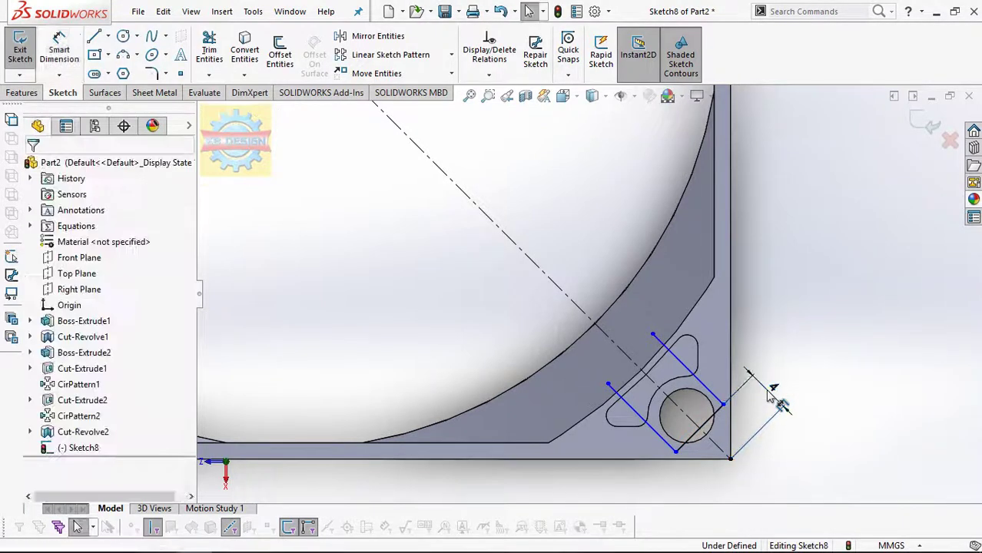
click(690, 444)
key(d)
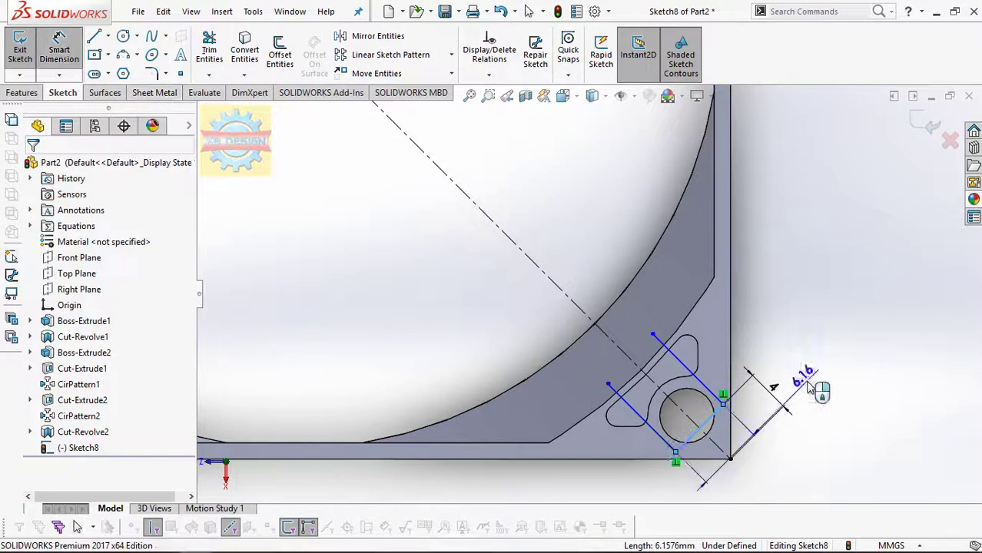
click(808, 388)
text(1)
key(Return)
mouse_move(815, 388)
middle_down()
mouse_move(755, 293)
mouse_move(713, 451)
middle_up()
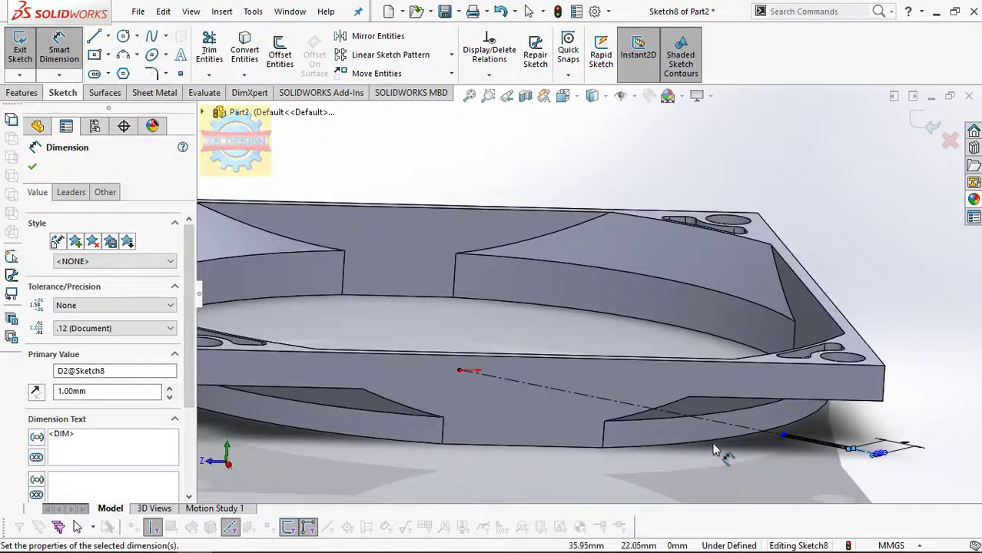
key(Escape)
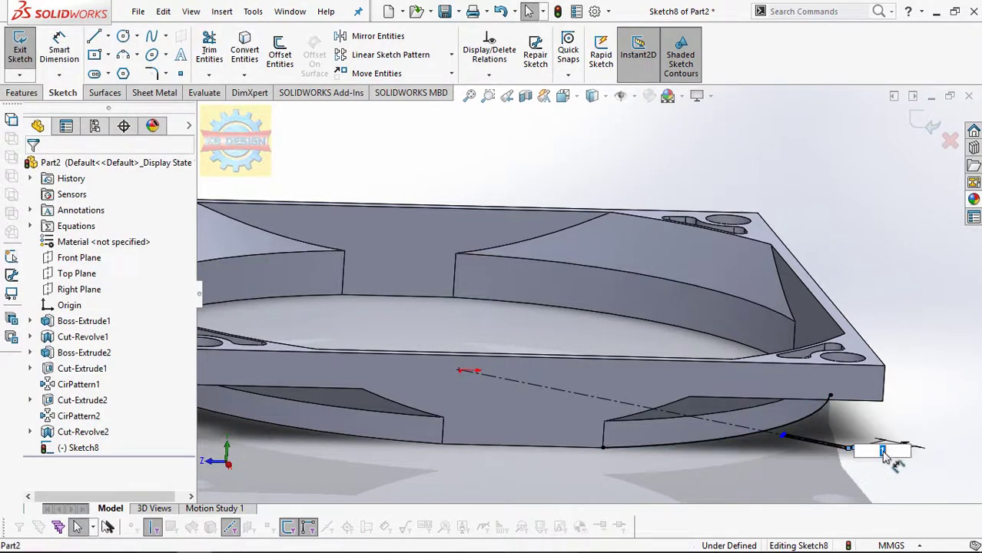
- Start an Extruded Boss/Base on the sketch, previewing a 1.00 mm Blind depth
scroll(751, 427, down, 2)
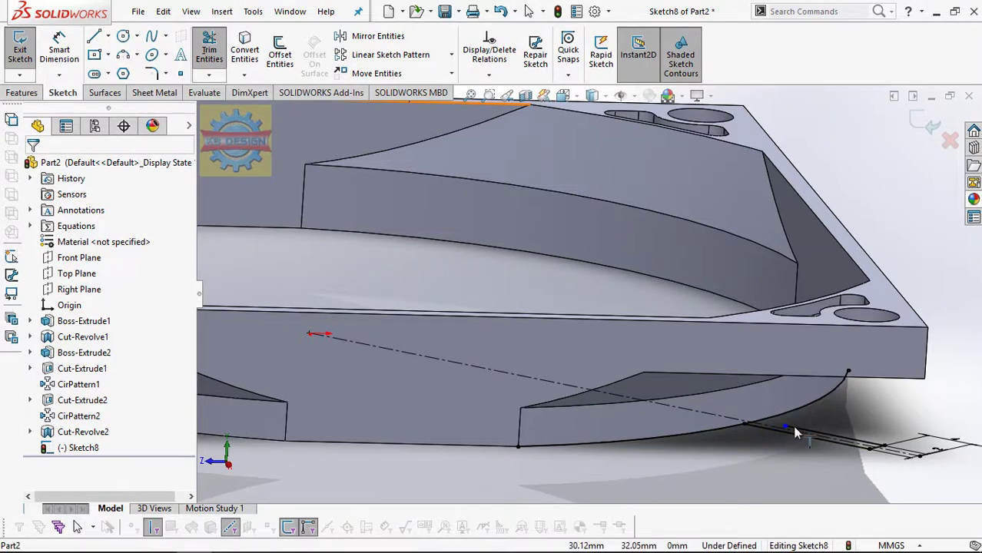
click(209, 75)
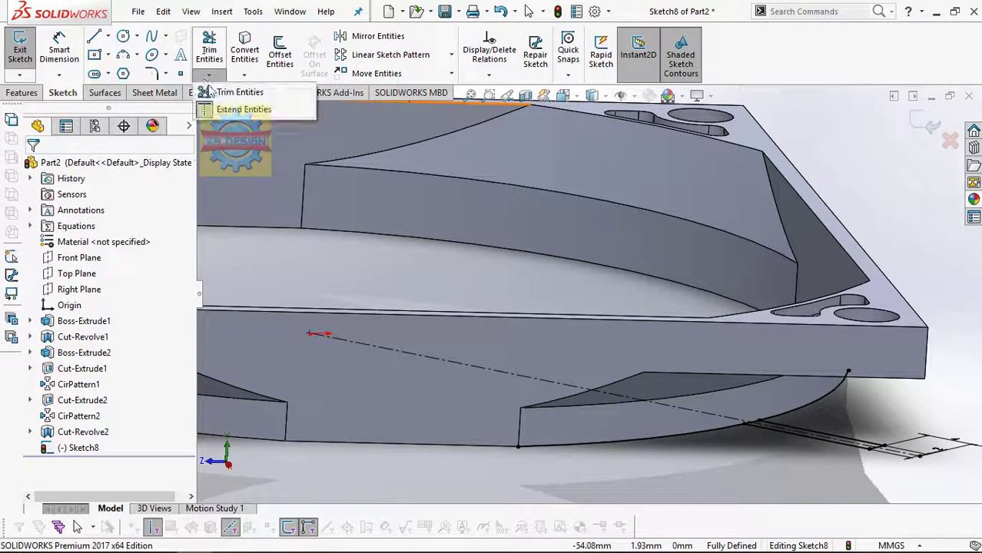
click(230, 89)
scroll(587, 292, up, 3)
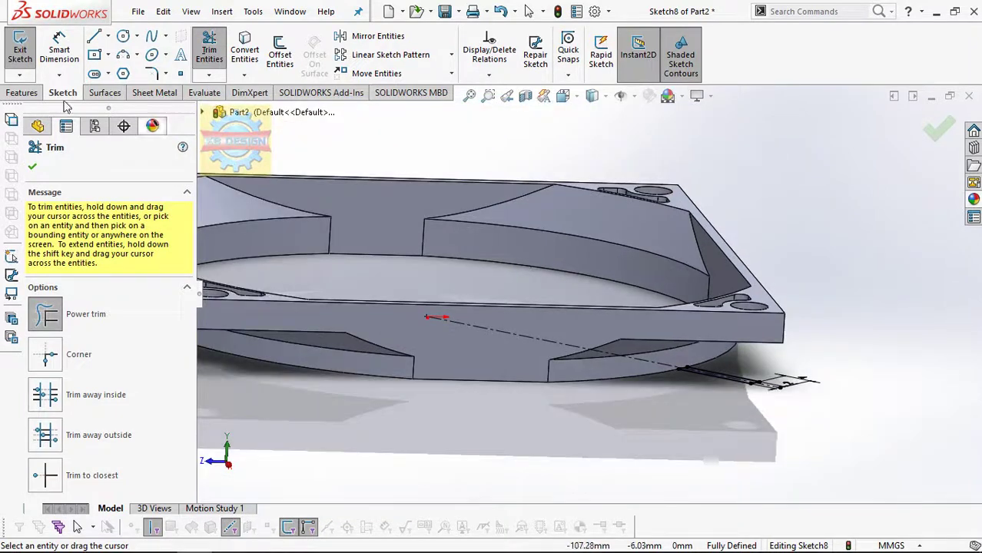
click(35, 93)
click(26, 51)
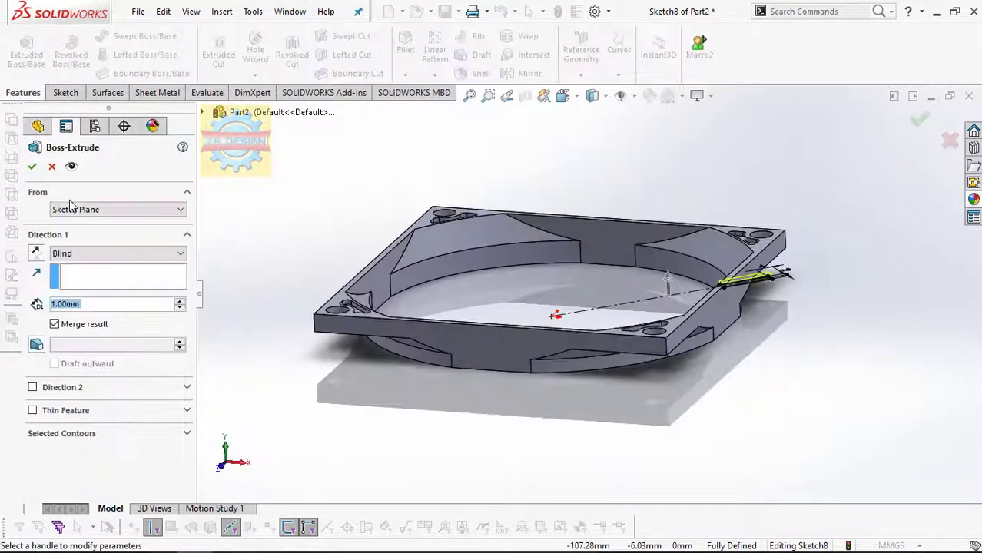
- Try an Up To Next extrusion, toggle Thin Feature on and off, then cancel it
click(75, 256)
click(76, 286)
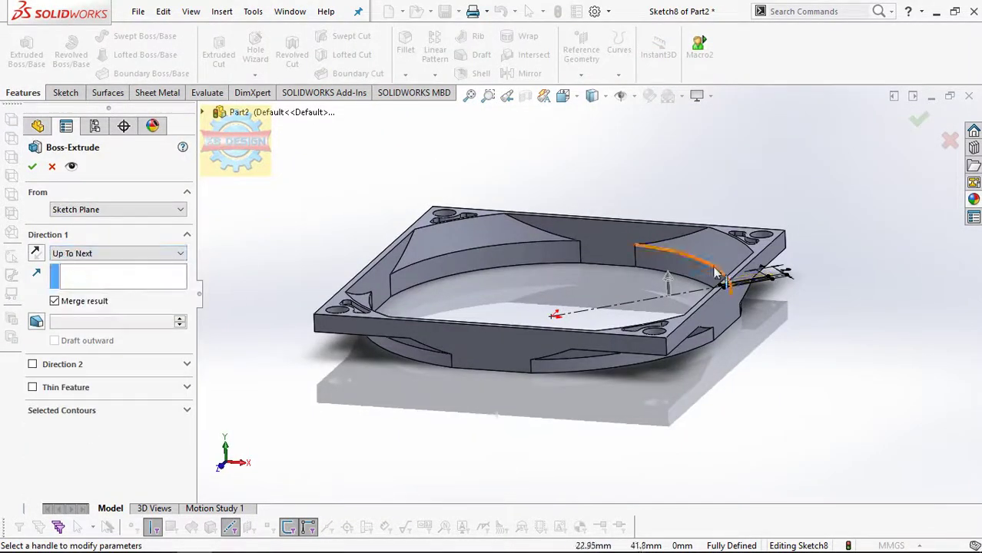
middle_drag(722, 276, 631, 323)
scroll(631, 323, down, 5)
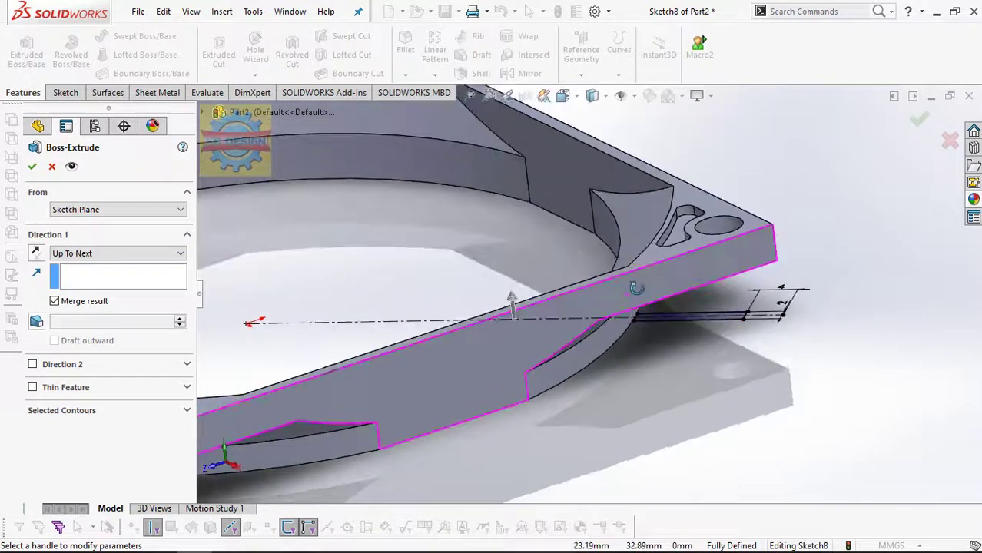
click(657, 317)
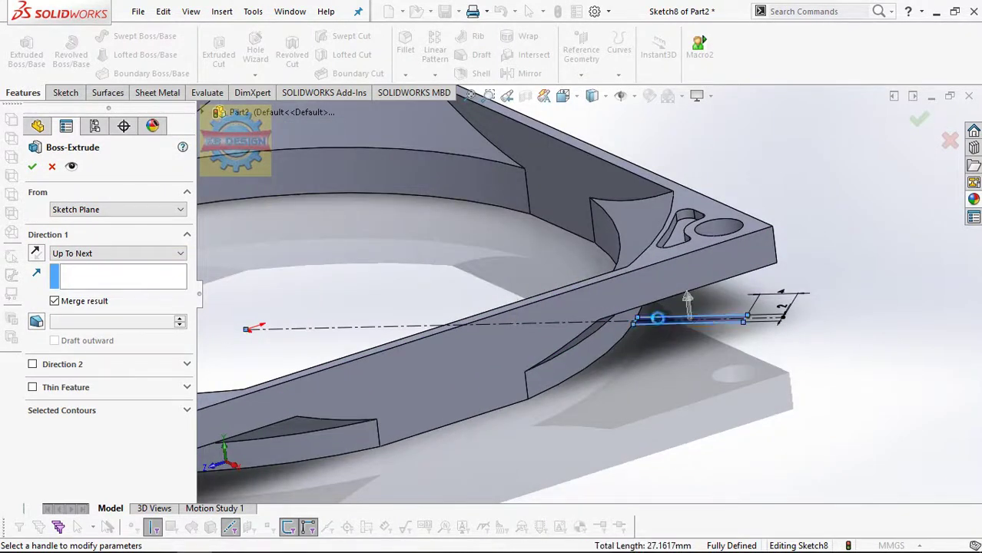
click(75, 388)
click(77, 388)
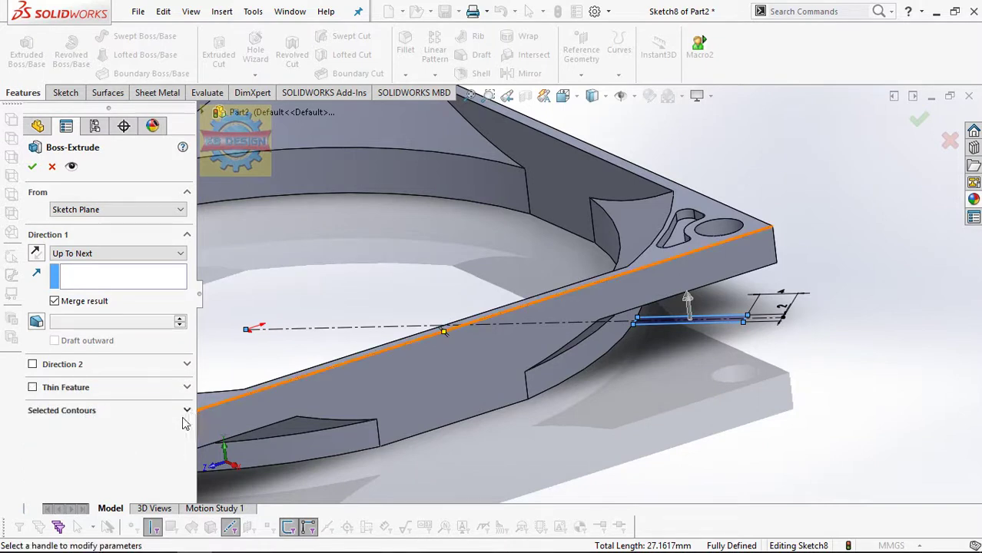
click(51, 166)
- Retry the extrusion with two Sketch8 regions as Selected Contours, then cancel it
click(27, 51)
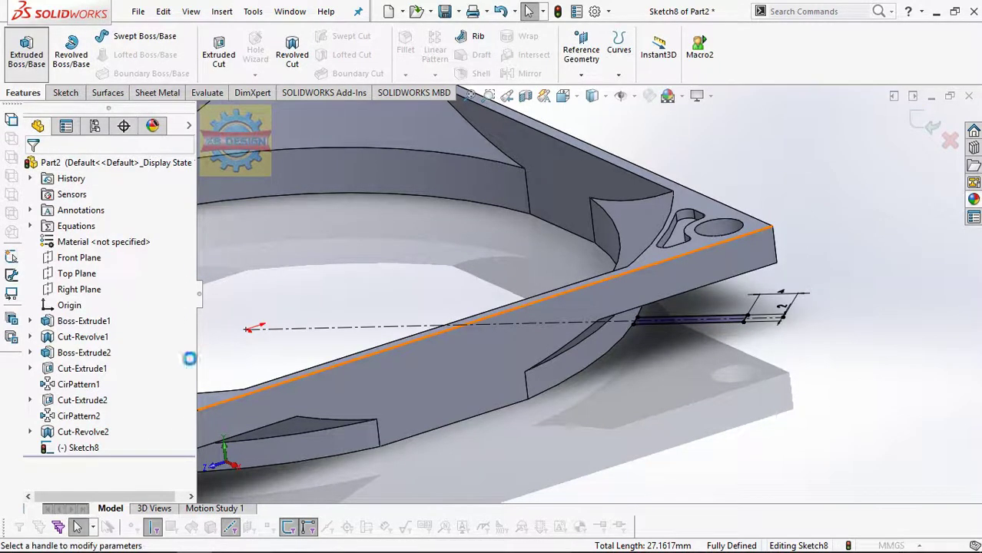
click(112, 433)
click(115, 254)
click(77, 274)
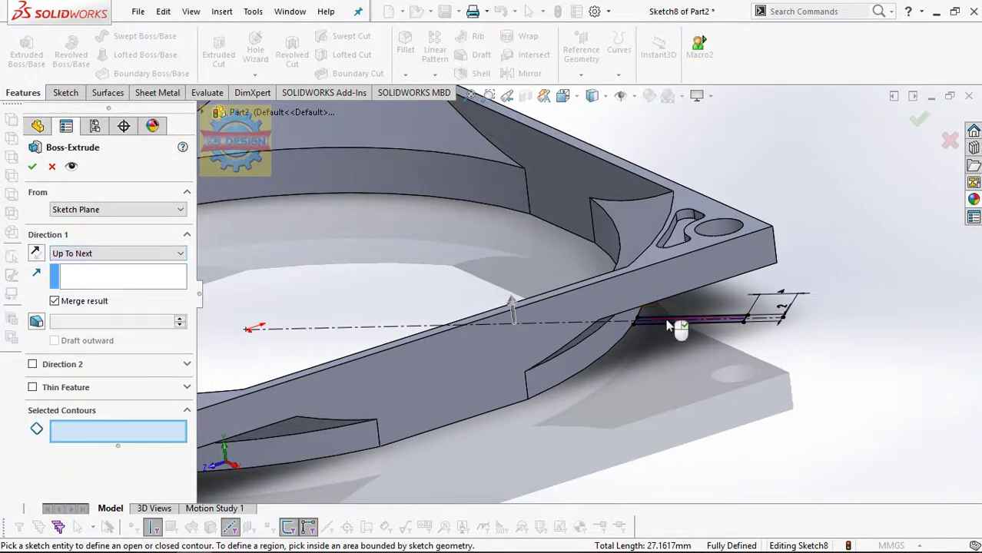
scroll(667, 327, down, 3)
click(649, 317)
click(649, 317)
mouse_move(649, 317)
middle_down()
mouse_move(649, 252)
mouse_move(652, 276)
middle_up()
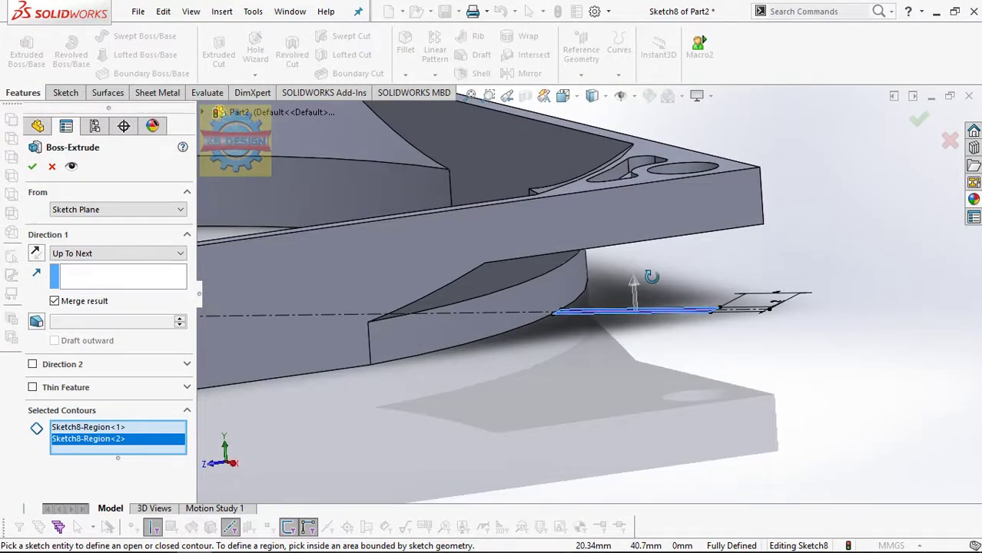
key(Escape)
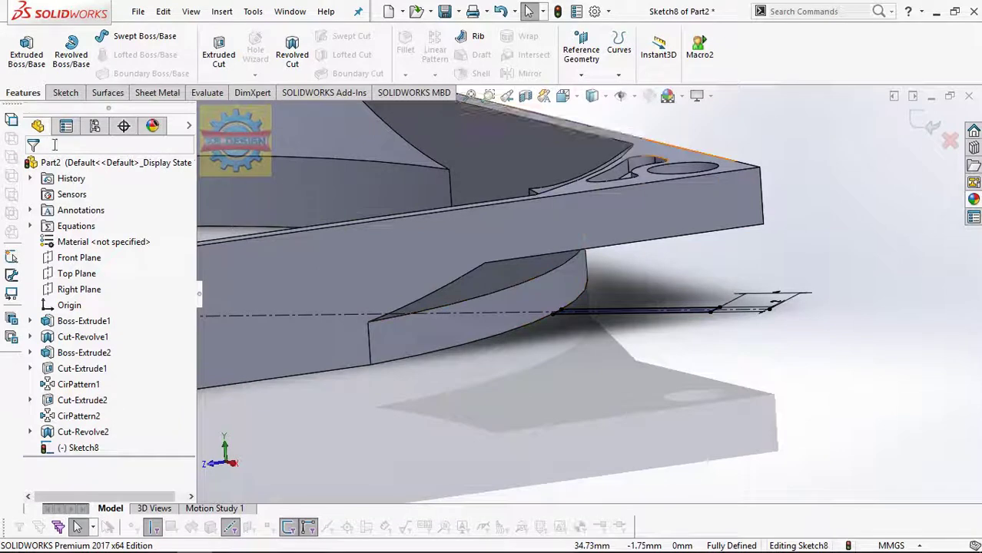
- Reopen Sketch8 for editing and view it Normal To the sketch plane
click(78, 447)
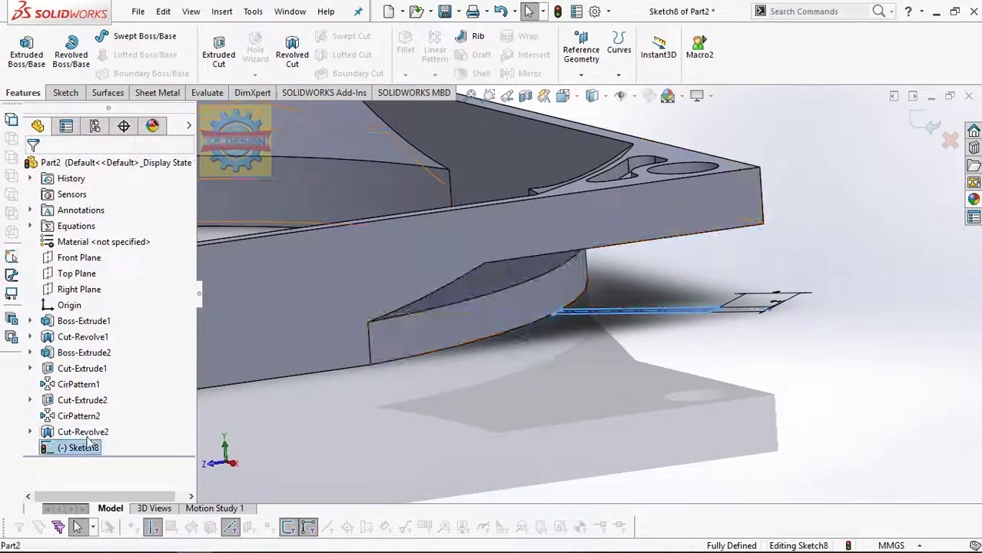
click(66, 93)
click(20, 49)
click(68, 439)
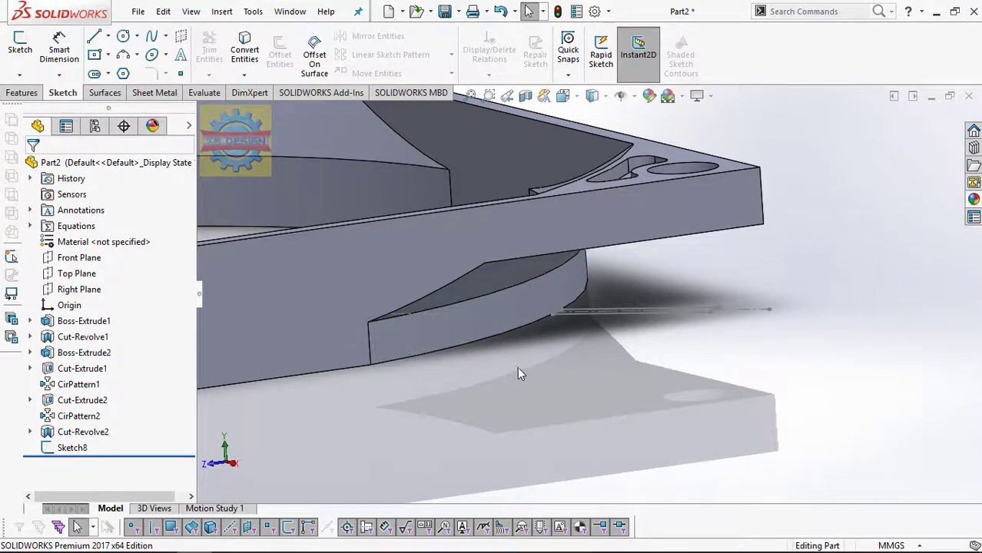
middle_drag(517, 368, 430, 338)
click(73, 448)
click(84, 401)
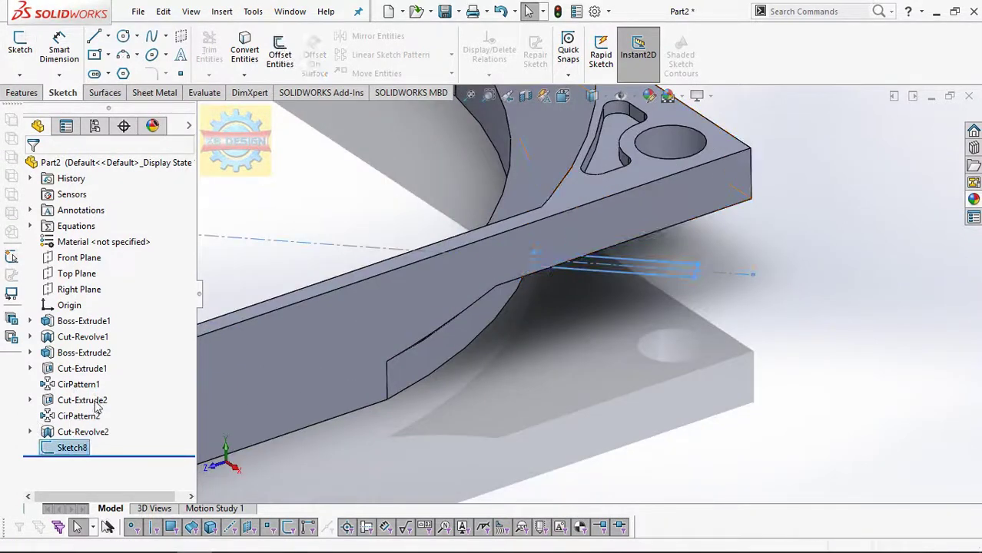
key(space)
click(607, 224)
- Delete the rectangle's dimension and drag its end point up-left out of the corner hole
scroll(691, 415, down, 3)
scroll(692, 415, down, 3)
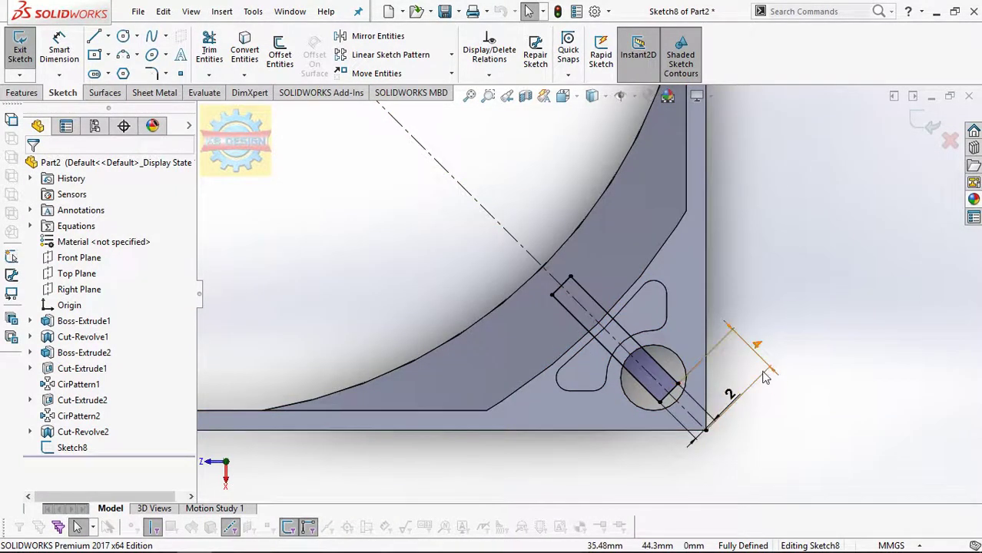
key(Delete)
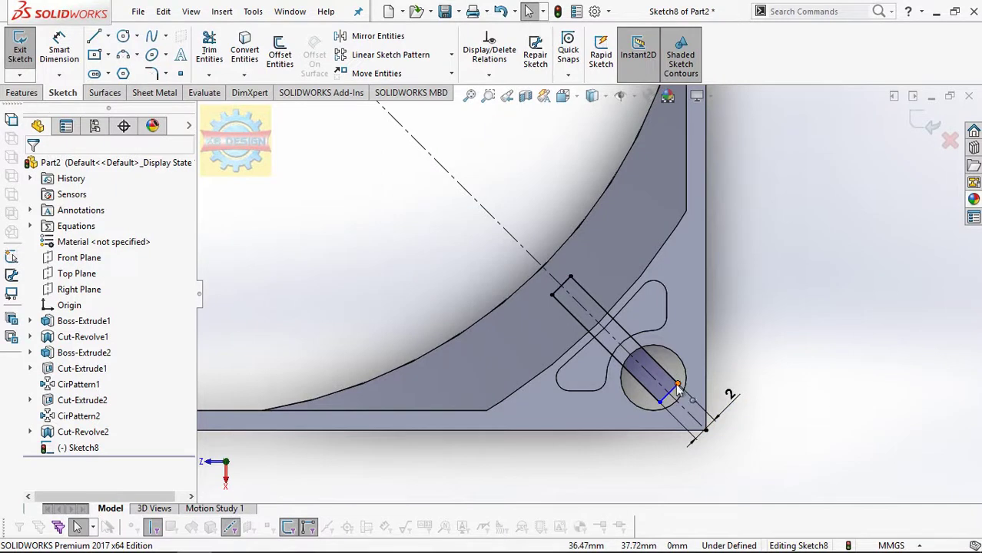
drag(676, 388, 621, 333)
key(Escape)
- Dimension the rectangle's end line from the corner hole's centre and exit the sketch
click(59, 50)
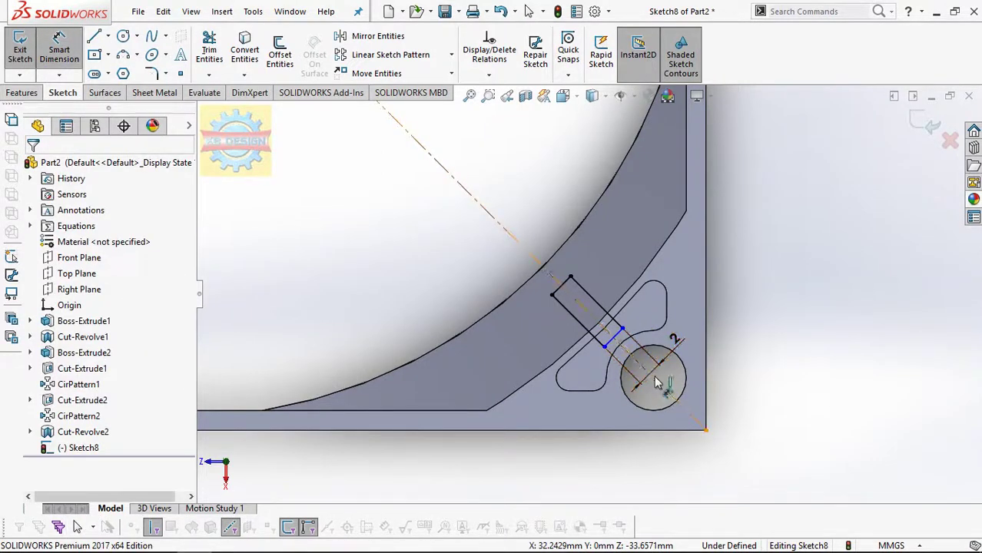
key(Escape)
key(l)
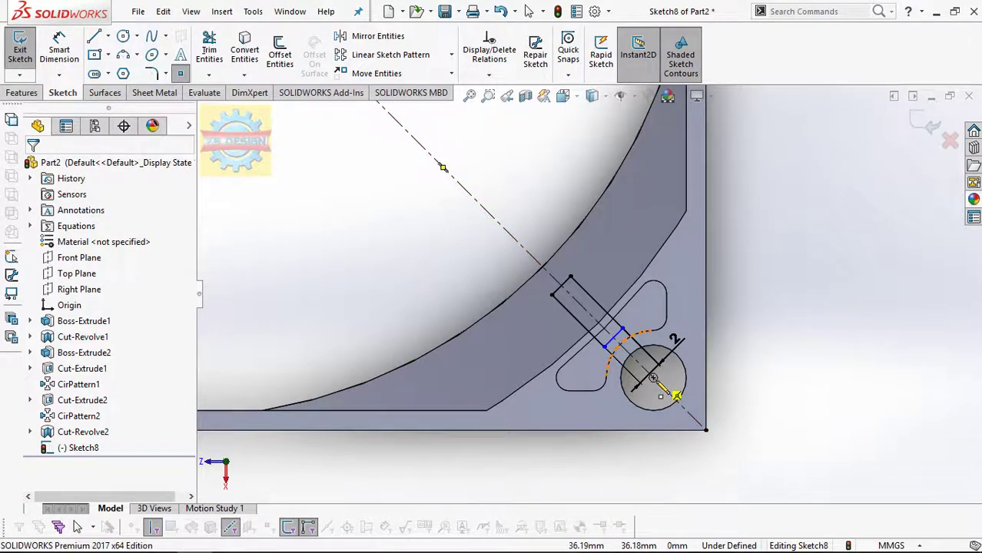
click(59, 50)
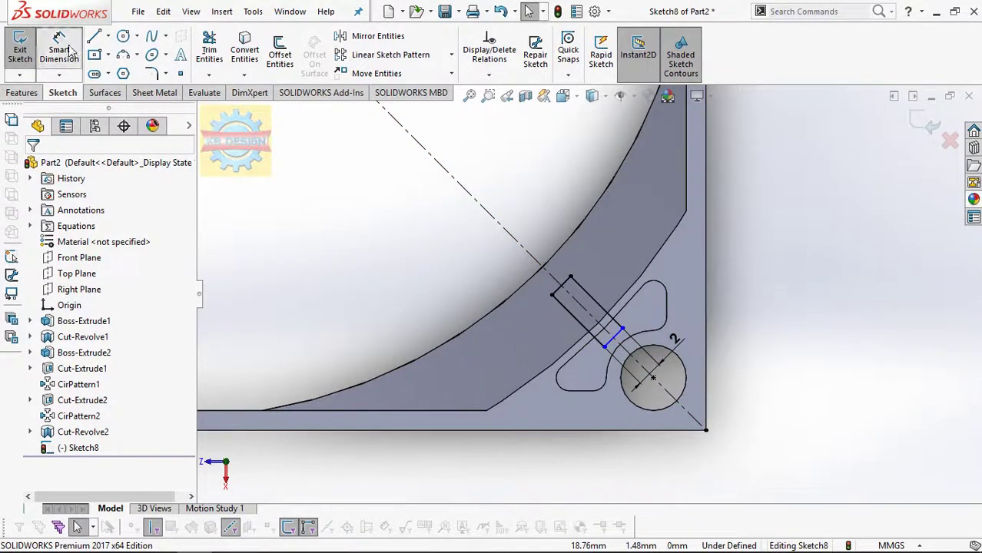
click(654, 379)
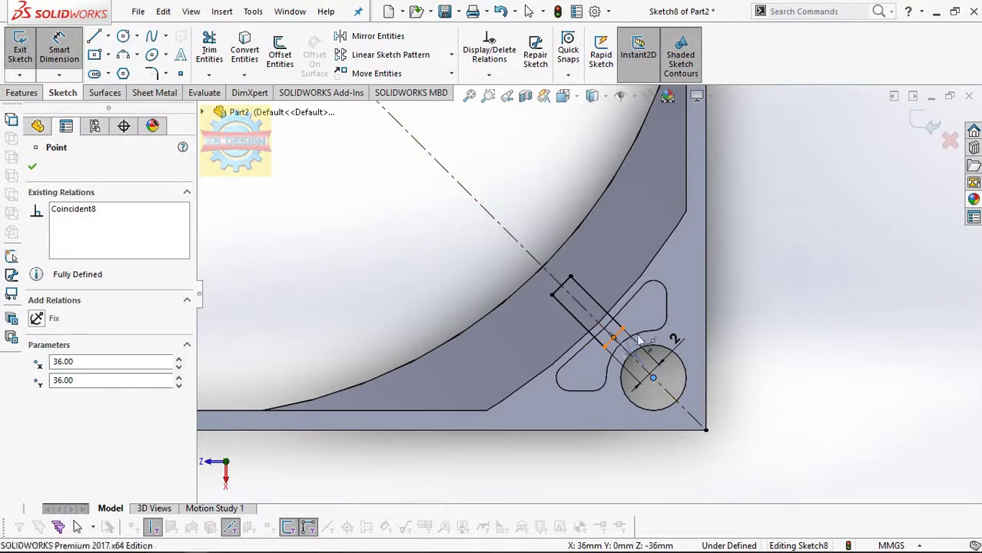
click(616, 343)
click(754, 315)
key(Return)
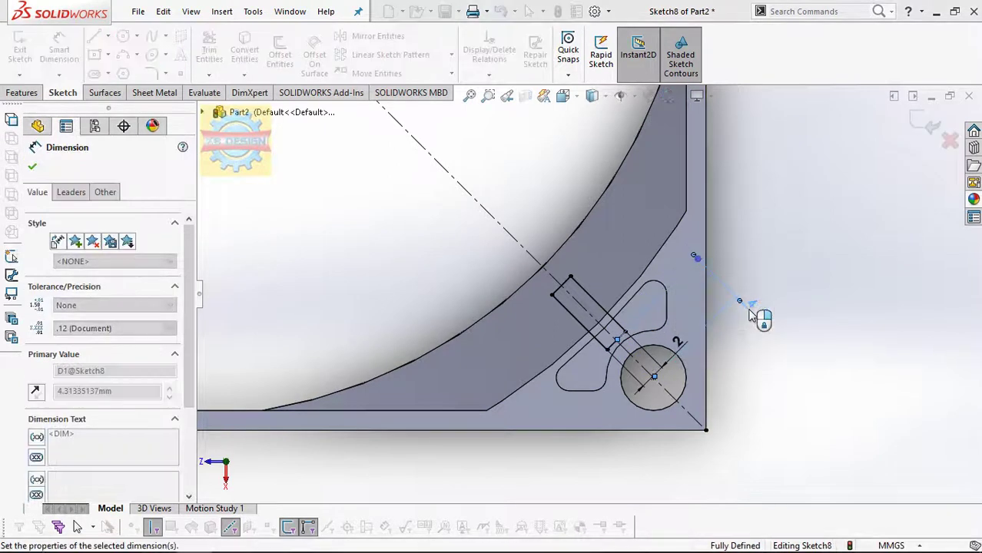
click(20, 50)
- Extrude the Sketch8 rectangle Up To Next as Boss-Extrude3
middle_drag(614, 281, 671, 390)
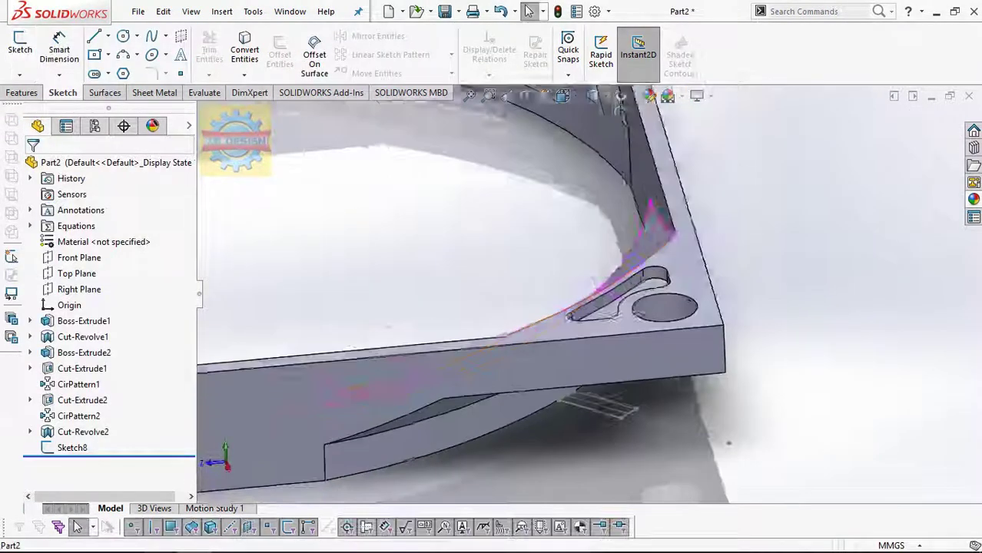
click(22, 93)
click(23, 50)
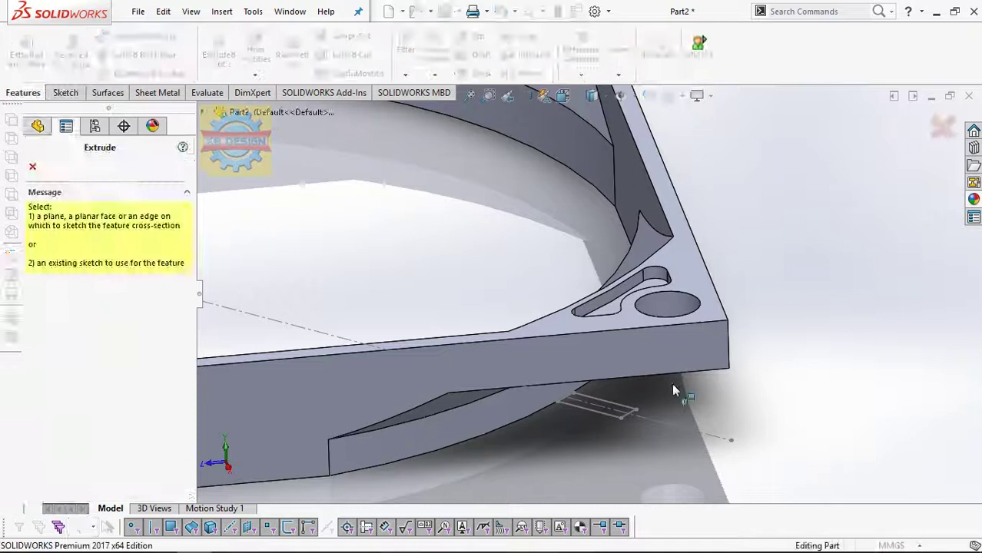
click(594, 409)
click(57, 255)
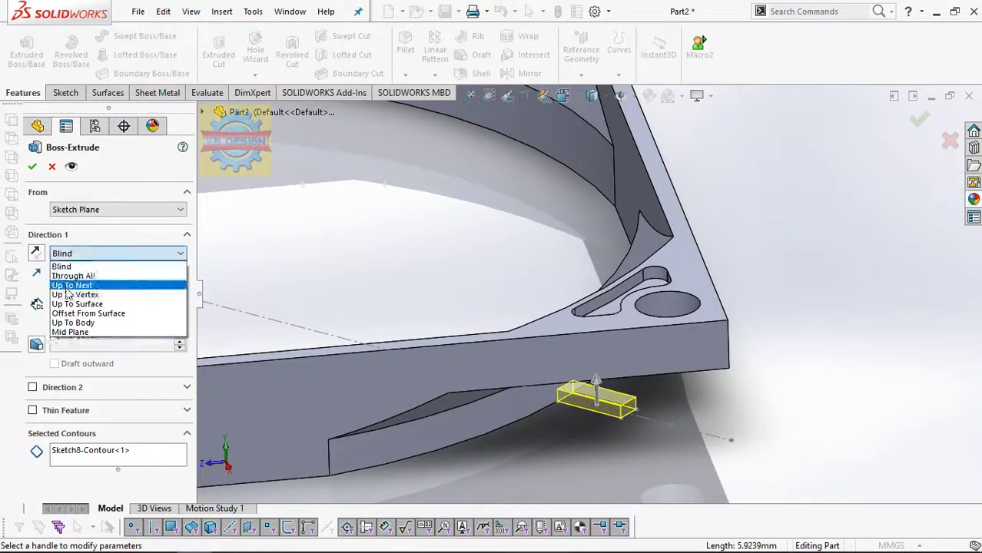
click(68, 281)
click(31, 166)
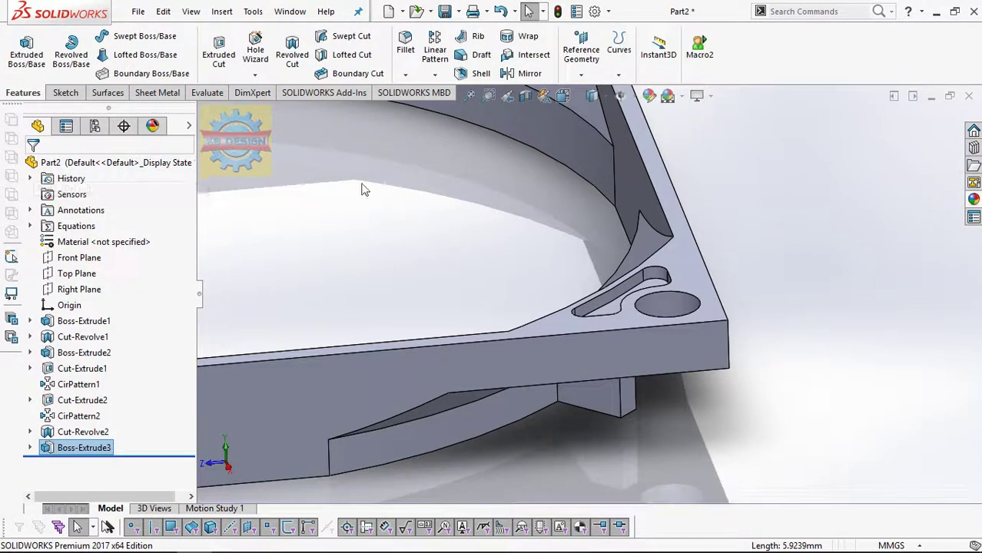
- Circular-pattern the new boss 4 times over 360° about the ring face
click(435, 74)
click(441, 110)
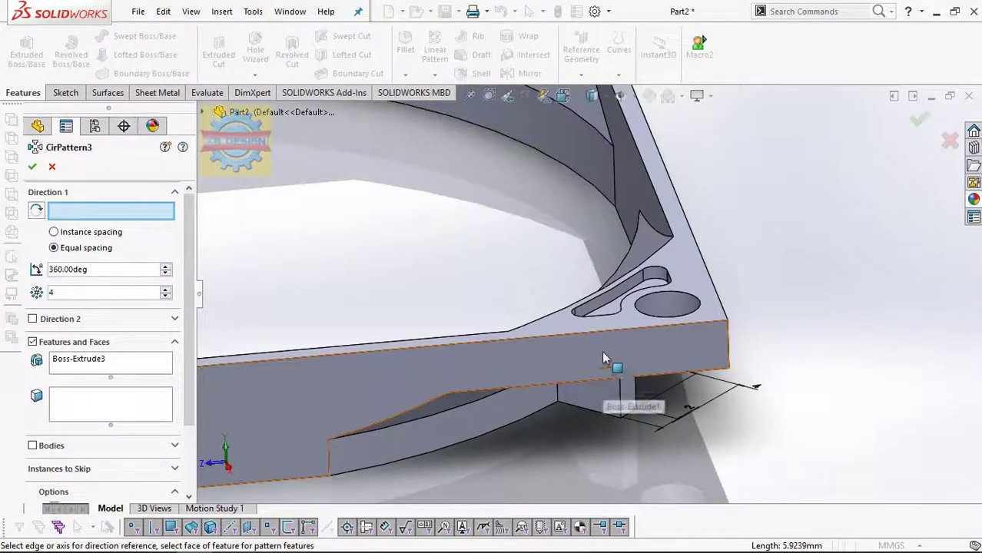
scroll(602, 362, up, 2)
click(522, 175)
click(31, 166)
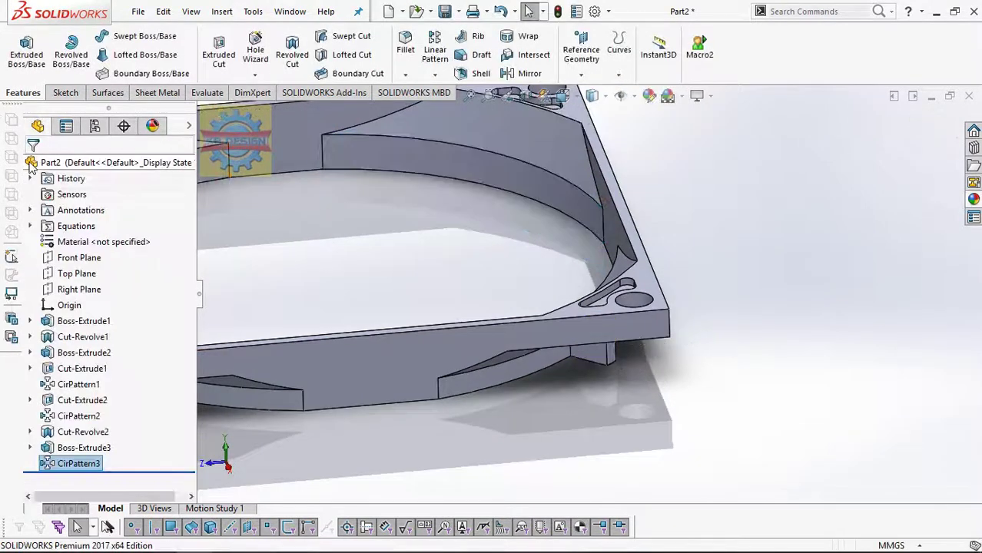
key(f)
mouse_move(503, 246)
middle_down()
mouse_move(500, 275)
mouse_move(498, 222)
middle_up()
scroll(499, 275, down, 3)
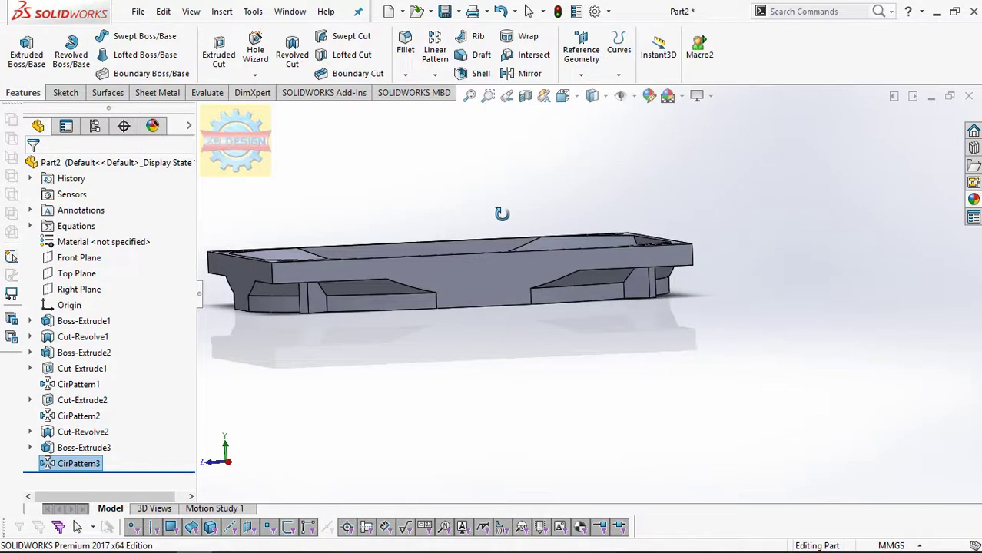
key(Escape)
click(435, 74)
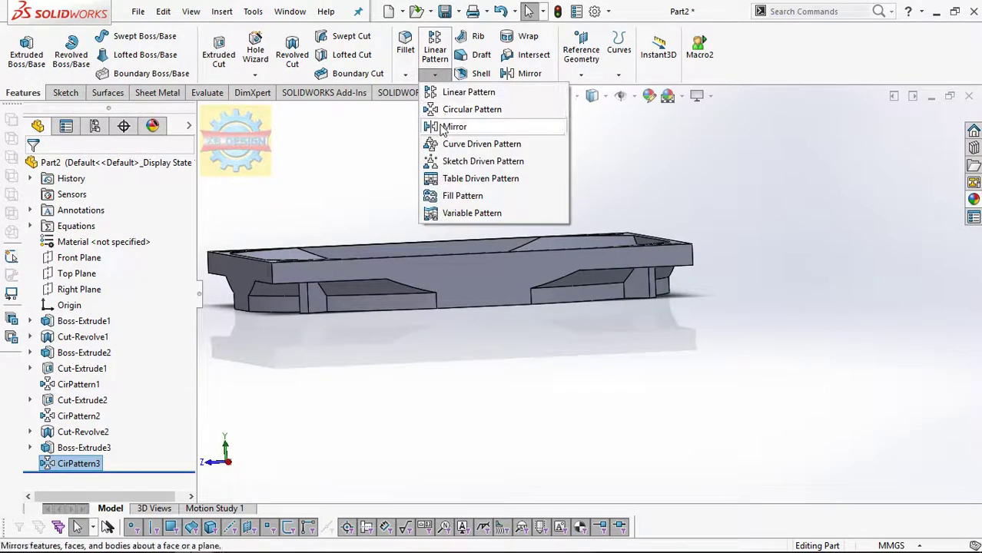
click(453, 127)
middle_drag(463, 210, 446, 332)
click(183, 264)
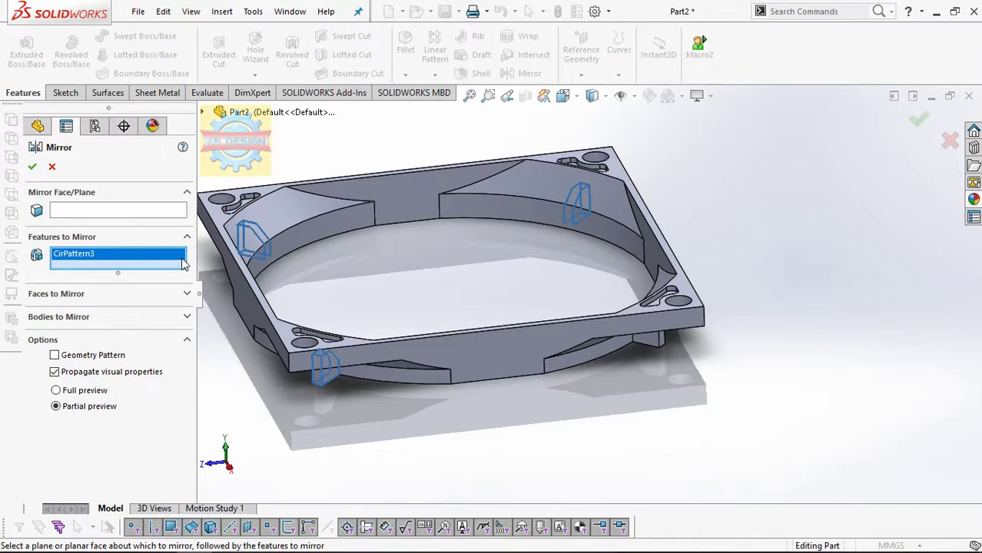
middle_drag(291, 298, 345, 278)
click(345, 278)
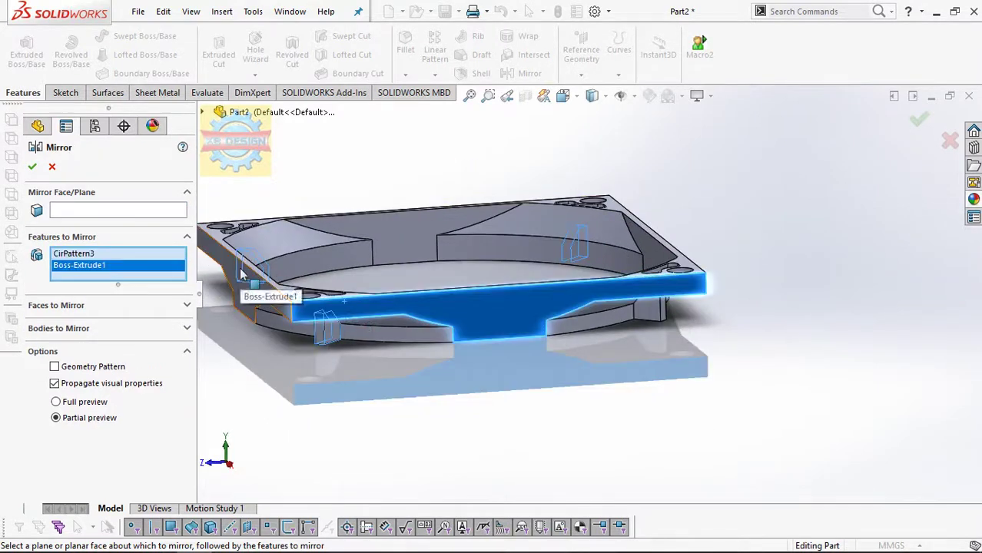
right_click(150, 268)
click(177, 293)
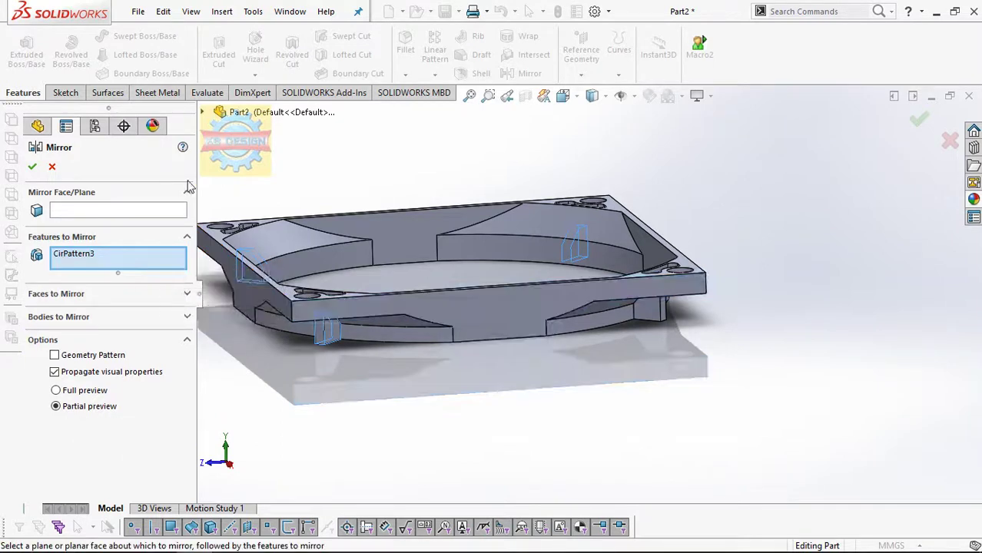
click(205, 113)
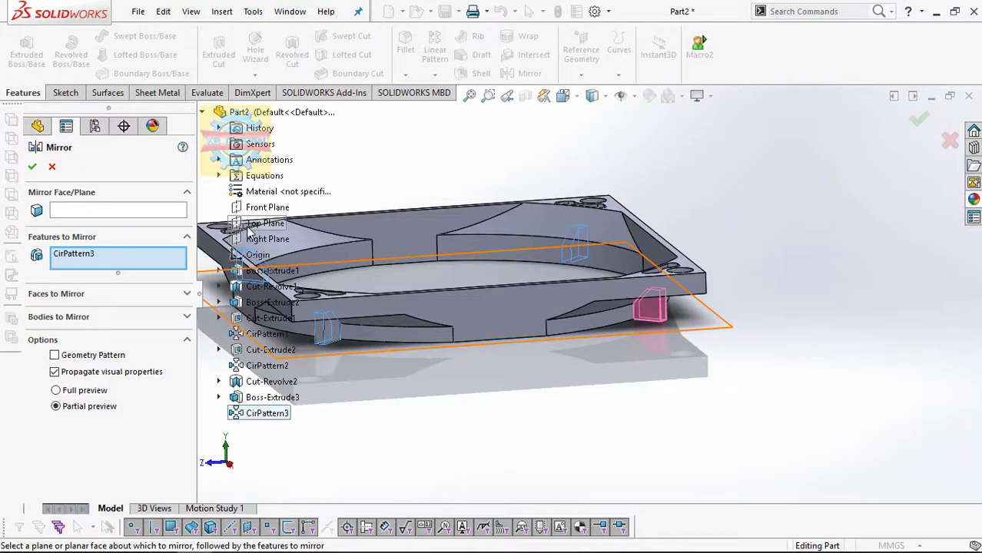
key(Escape)
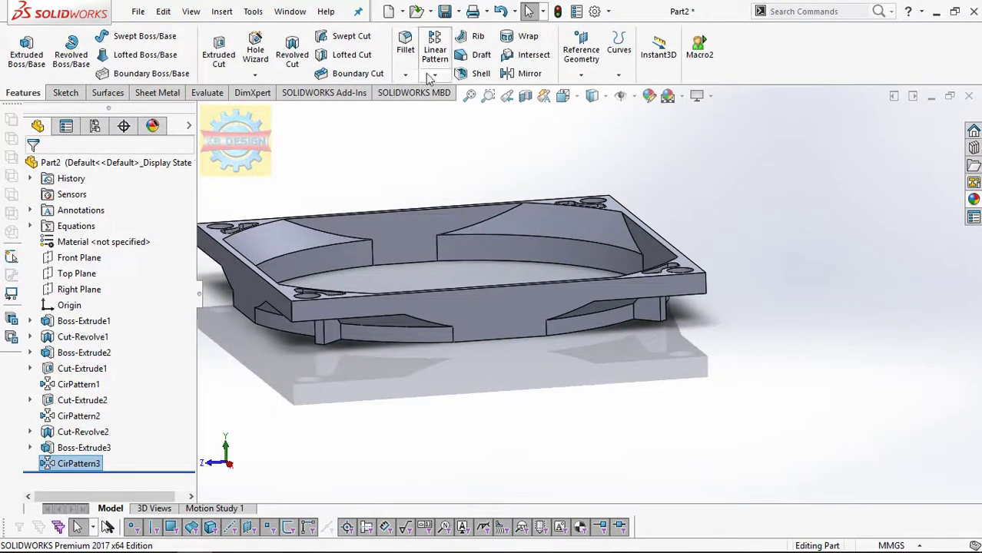
- Create Plane1 offset 10 mm from the ring face
click(581, 75)
click(590, 105)
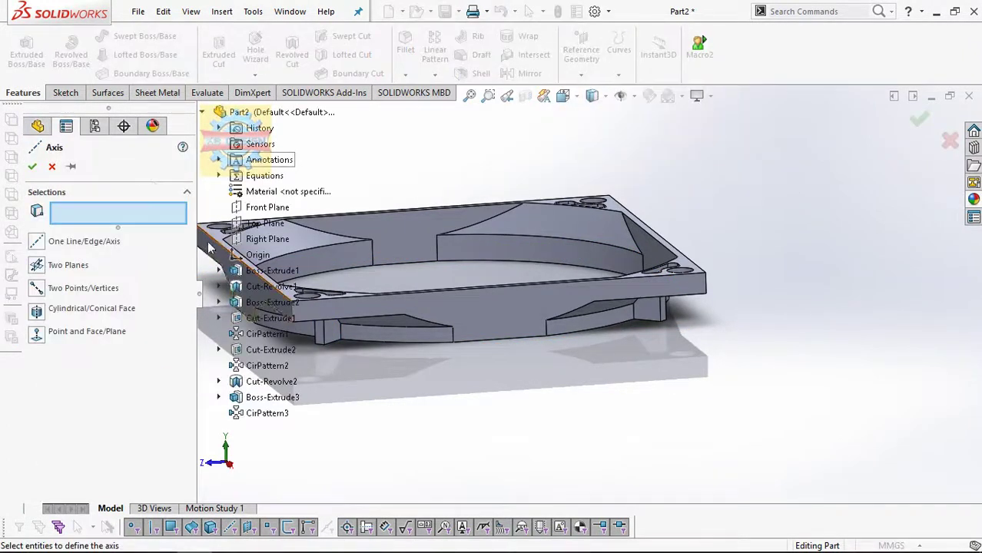
click(52, 167)
click(581, 75)
click(590, 91)
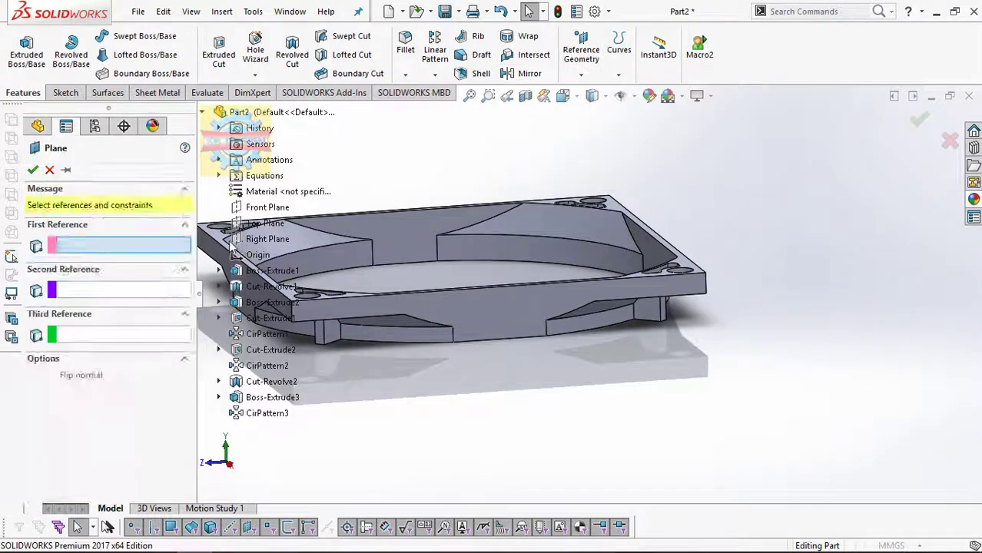
click(223, 240)
middle_drag(395, 198, 393, 212)
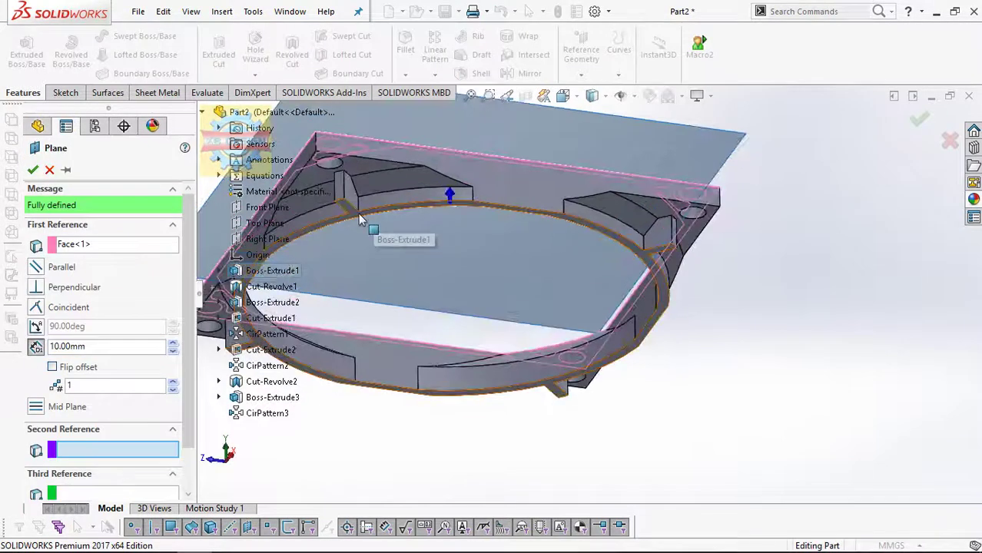
click(32, 170)
- Mirror the whole solid body about Plane1
mouse_move(410, 270)
middle_down()
mouse_move(457, 302)
mouse_move(469, 345)
middle_up()
click(527, 72)
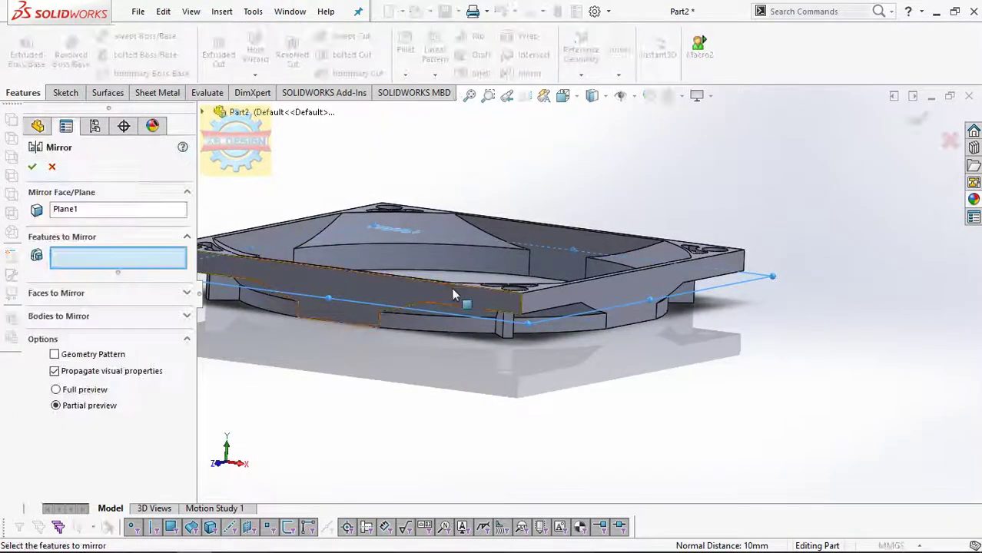
click(501, 335)
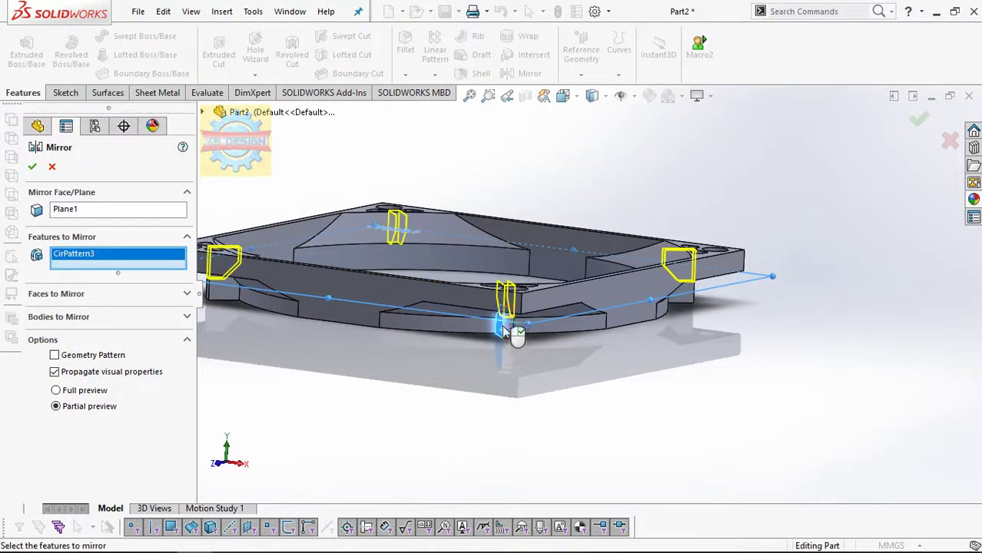
middle_drag(503, 330, 504, 357)
click(480, 364)
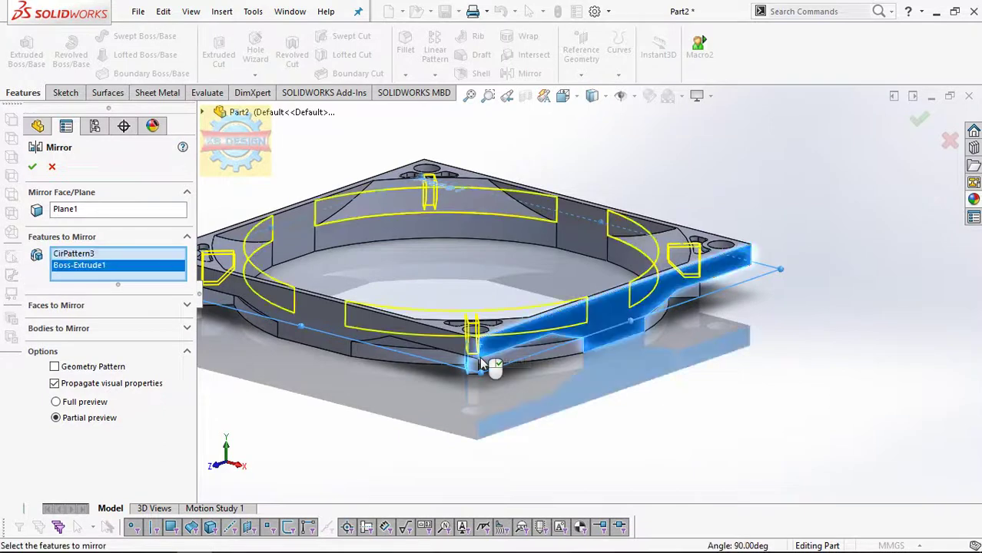
middle_drag(480, 352, 474, 269)
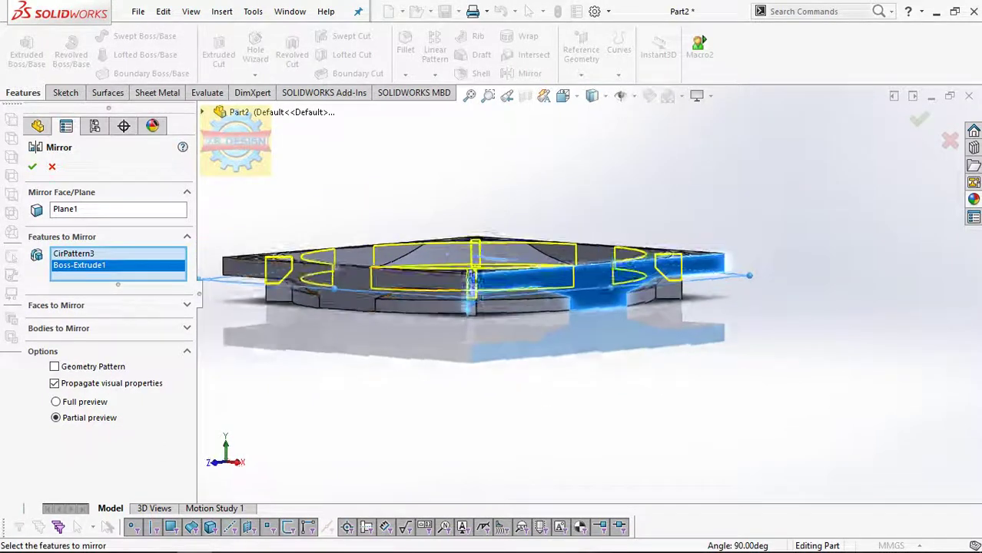
key(ctrl+7)
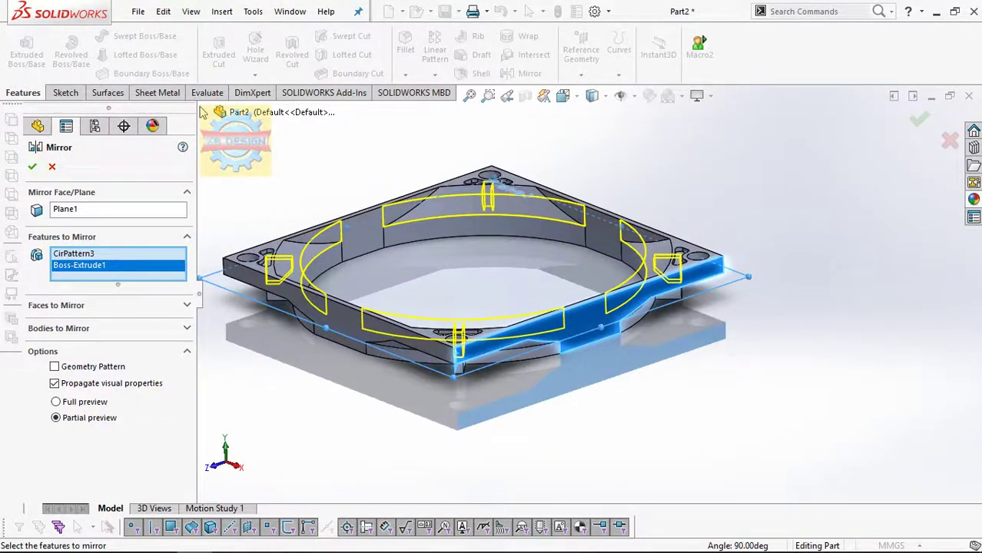
right_click(73, 255)
click(116, 254)
click(116, 328)
click(296, 321)
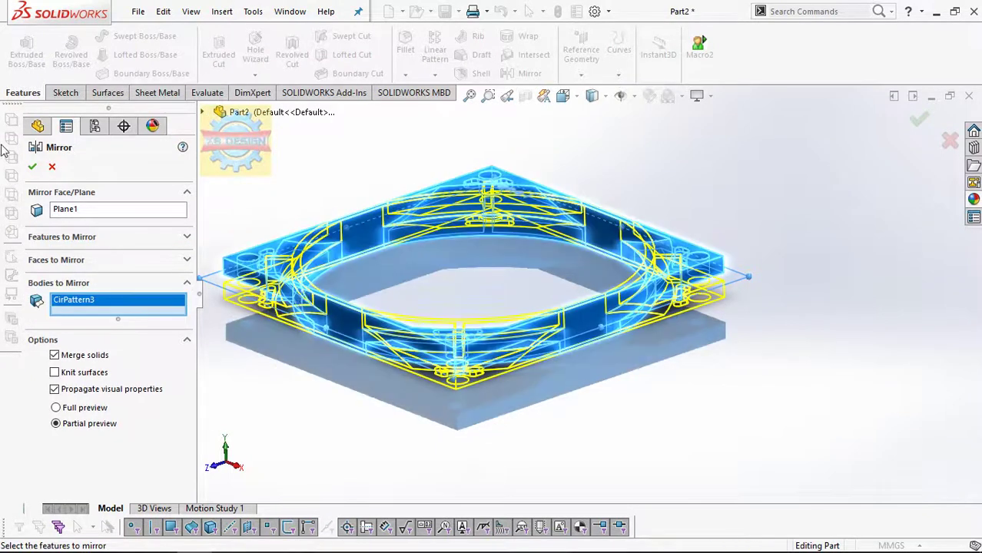
click(32, 167)
- Mirror the whole solid body across the ring face, giving matching top and bottom flanges
middle_drag(616, 361, 601, 356)
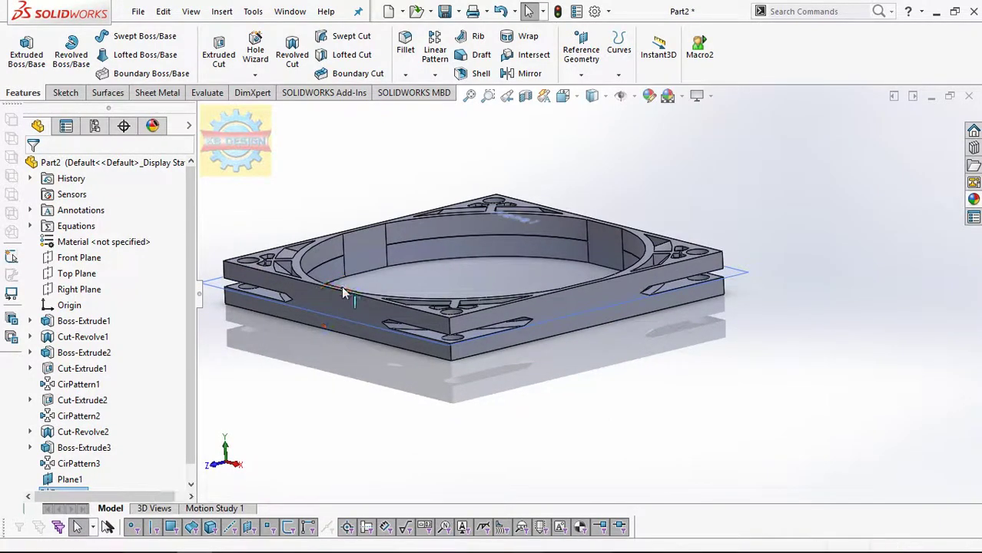
middle_drag(381, 278, 382, 213)
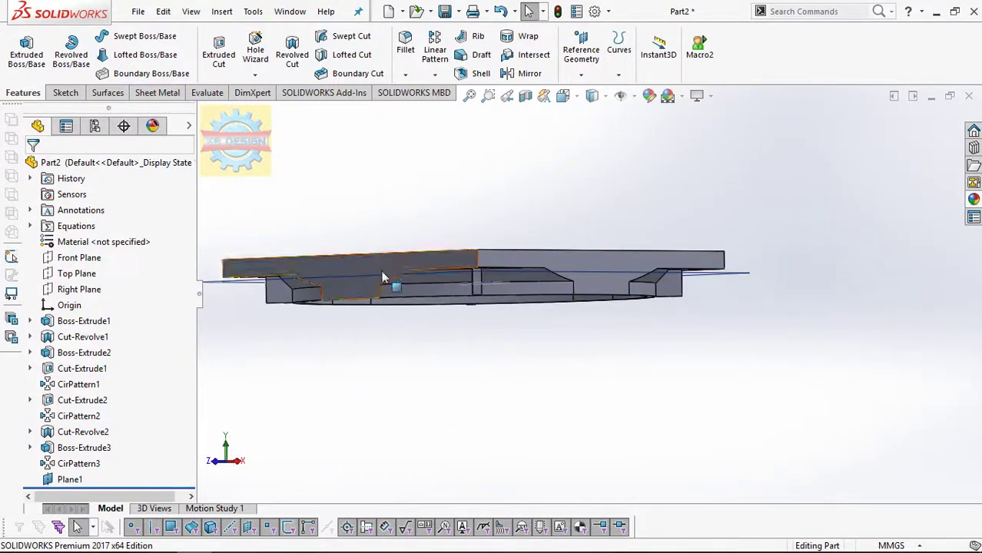
click(403, 278)
key(Escape)
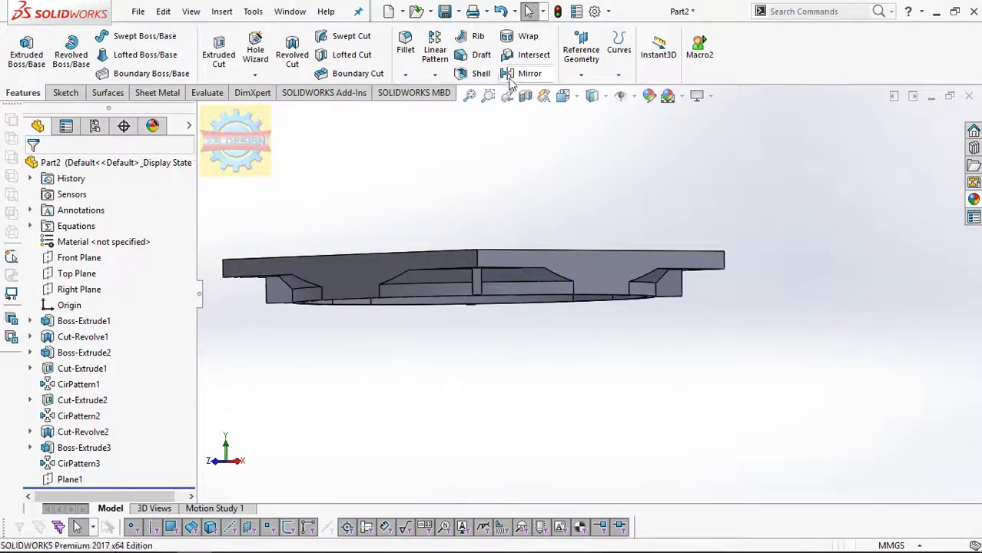
click(507, 74)
middle_drag(394, 299, 394, 241)
click(391, 243)
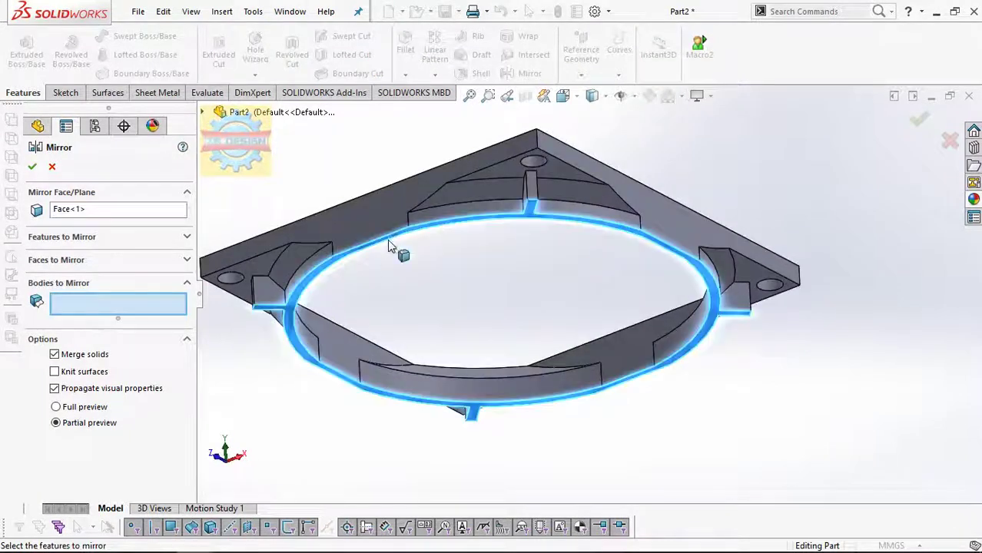
click(384, 213)
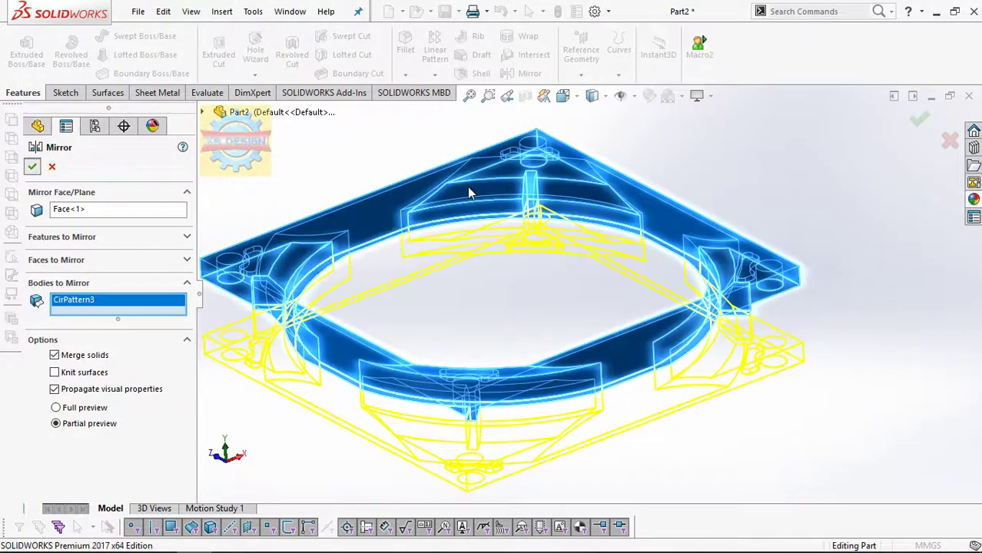
key(Return)
mouse_move(400, 185)
middle_down()
mouse_move(567, 251)
mouse_move(486, 279)
middle_up()
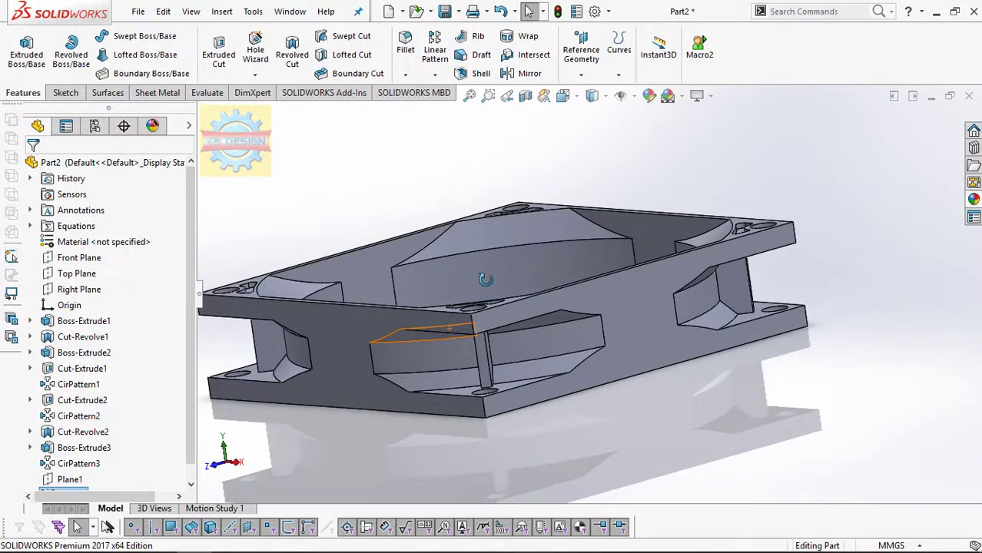
- Open Sketch9 on the fan case's flat outer face, viewed Normal To it
middle_drag(485, 279, 517, 241)
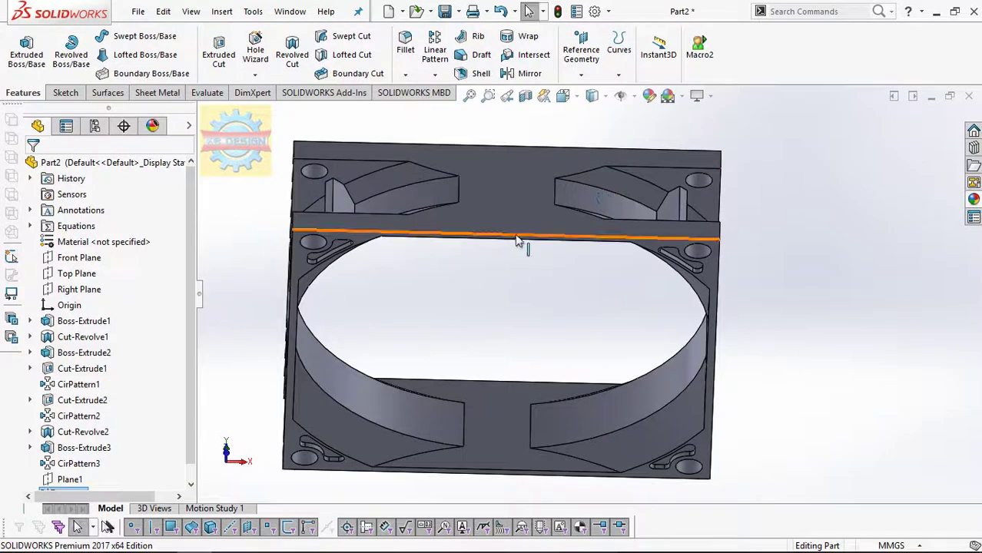
scroll(516, 244, down, 3)
scroll(540, 283, up, 3)
scroll(649, 366, down, 3)
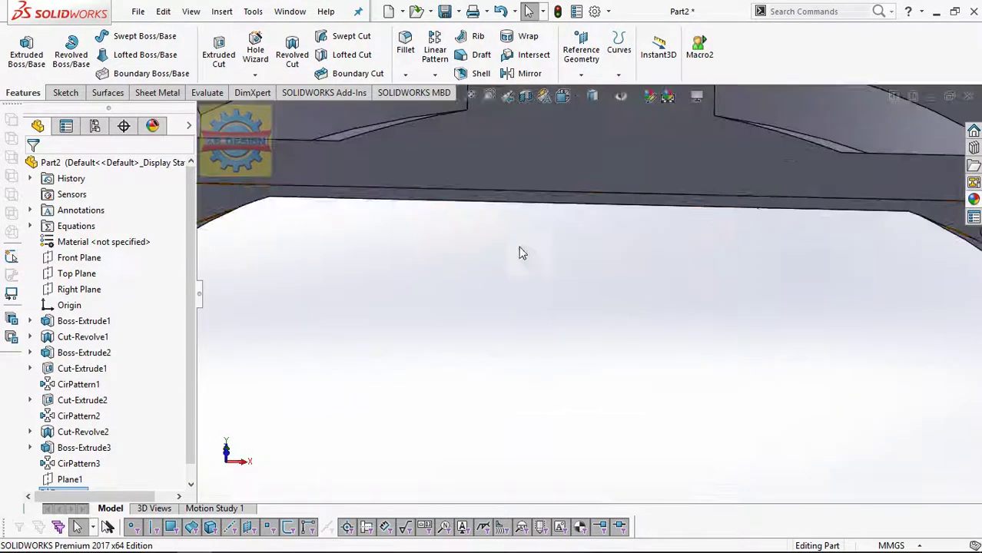
click(526, 198)
click(588, 157)
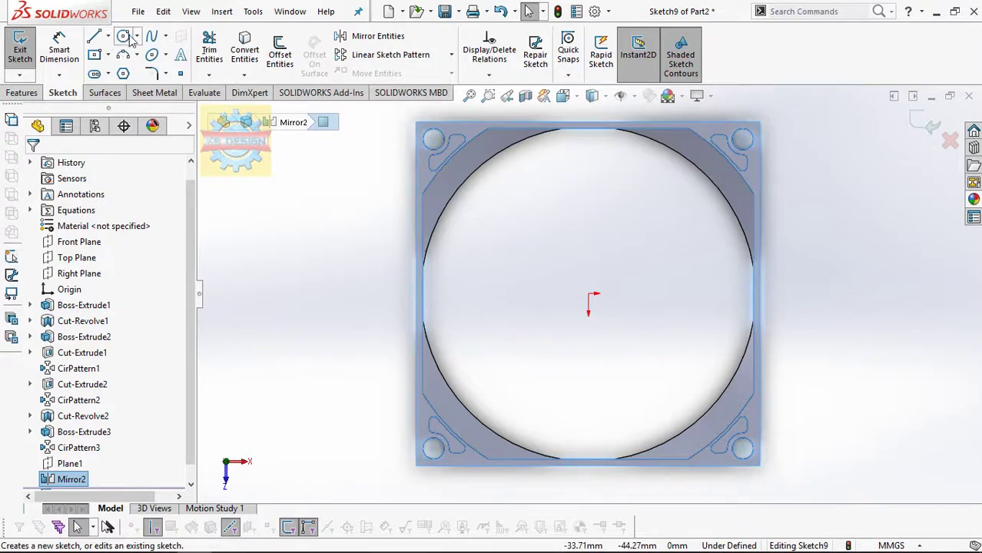
- Draw a hub circle centred on the origin and dimension it to 34 mm diameter
click(123, 36)
click(587, 293)
click(632, 210)
click(59, 48)
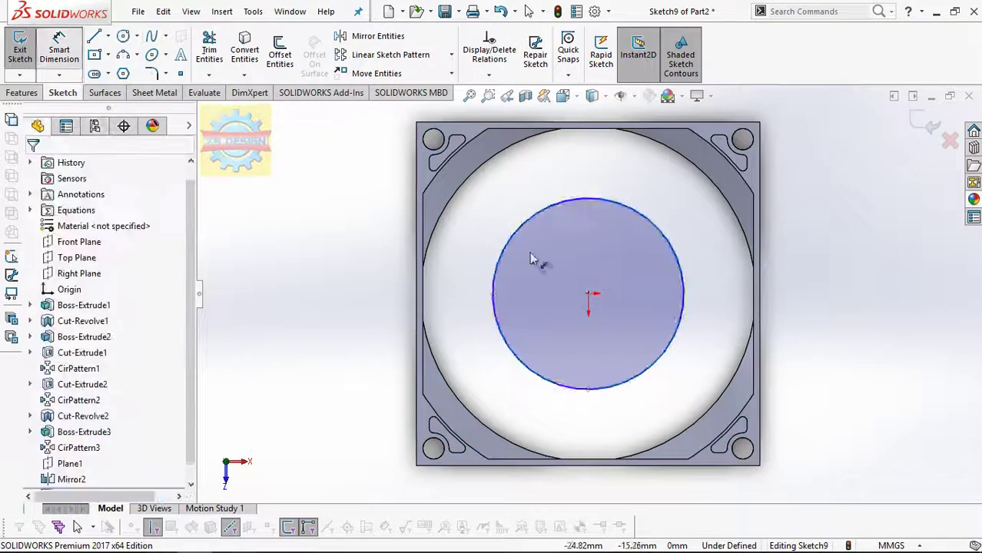
click(578, 201)
click(565, 265)
text(34)
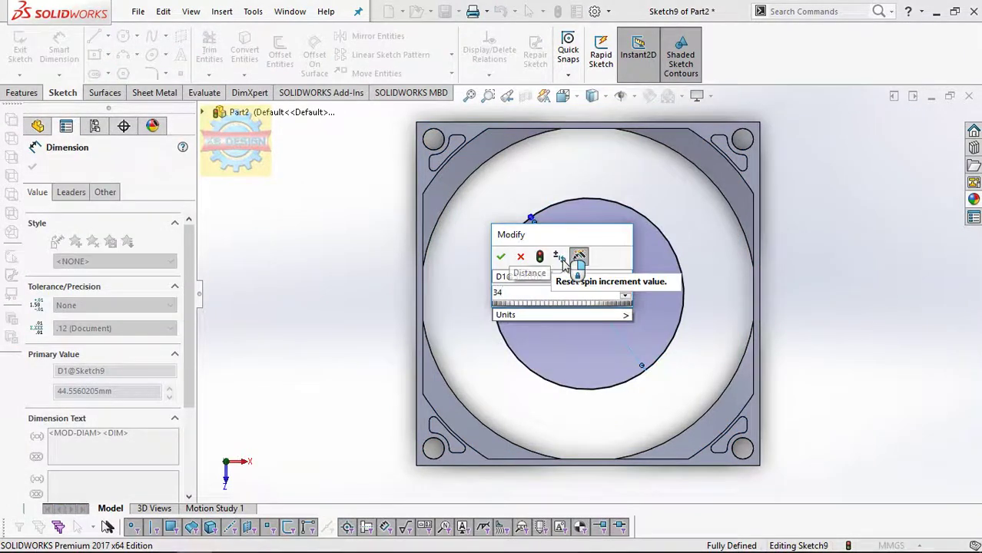
key(Return)
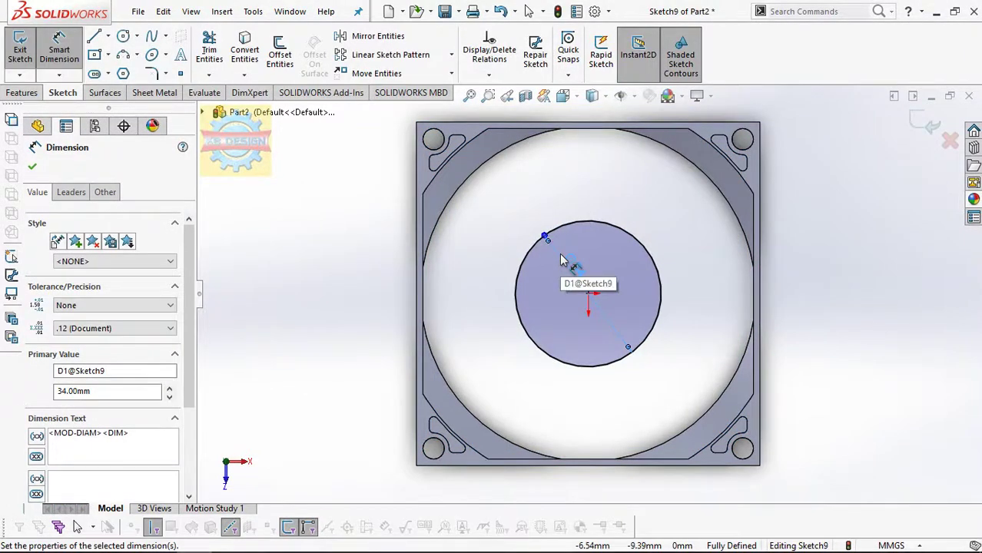
drag(561, 261, 558, 244)
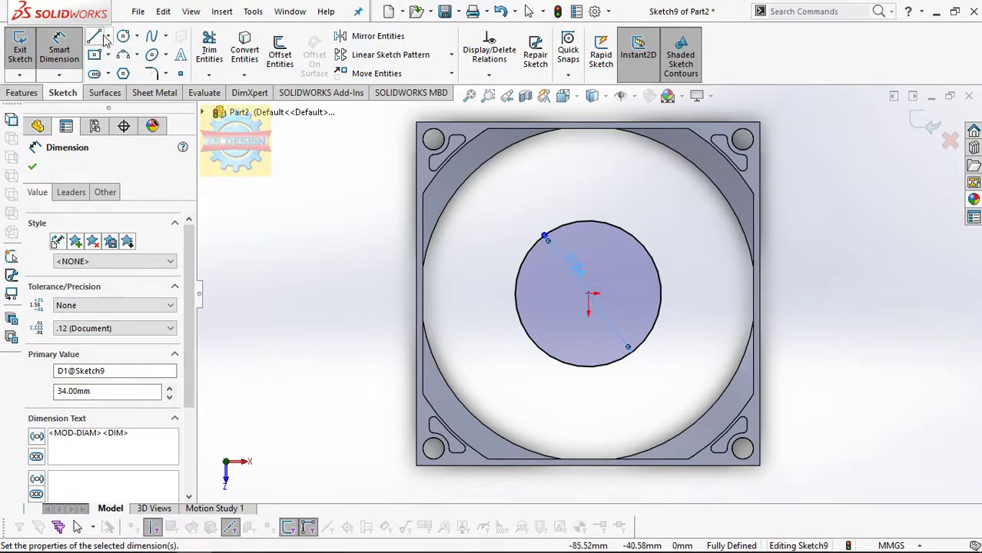
- Sketch a horizontal spoke from the hub to the inner ring, dimensioned 6 mm wide
click(94, 36)
click(545, 239)
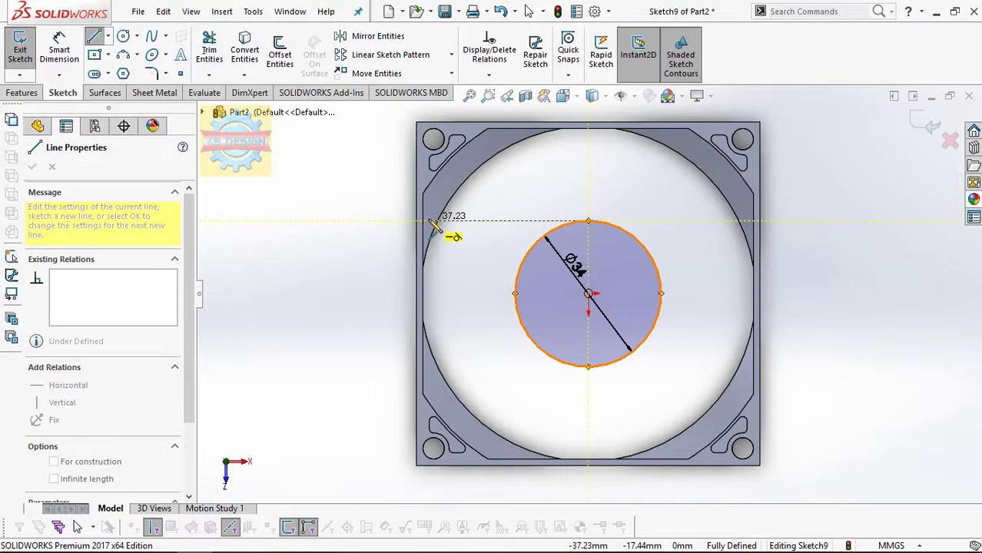
click(428, 221)
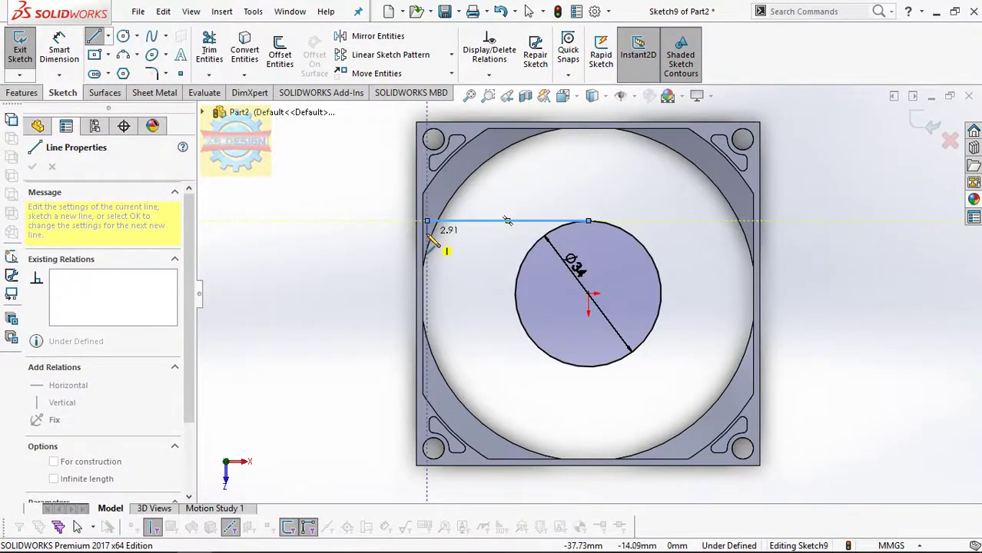
click(427, 248)
click(536, 251)
key(Escape)
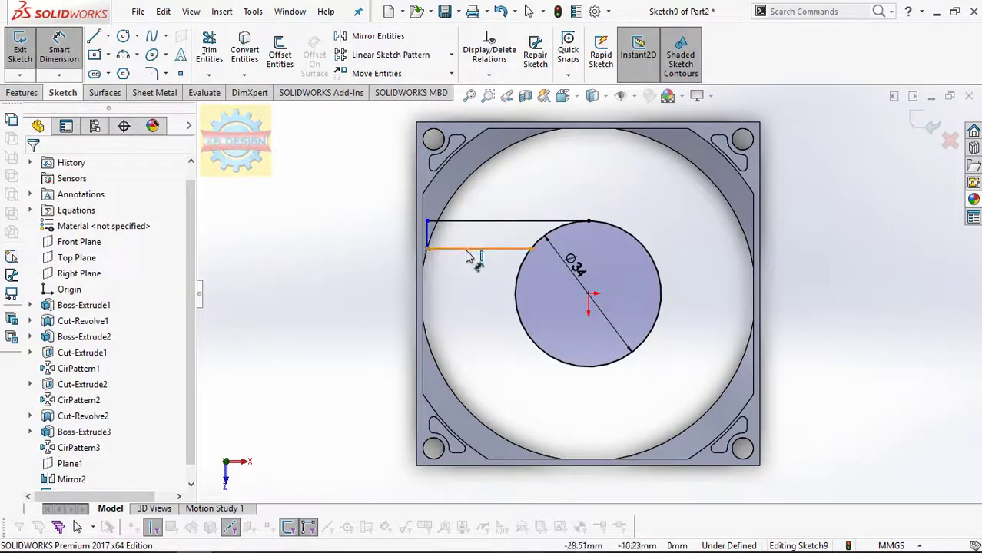
click(468, 250)
click(472, 222)
click(477, 282)
key(Return)
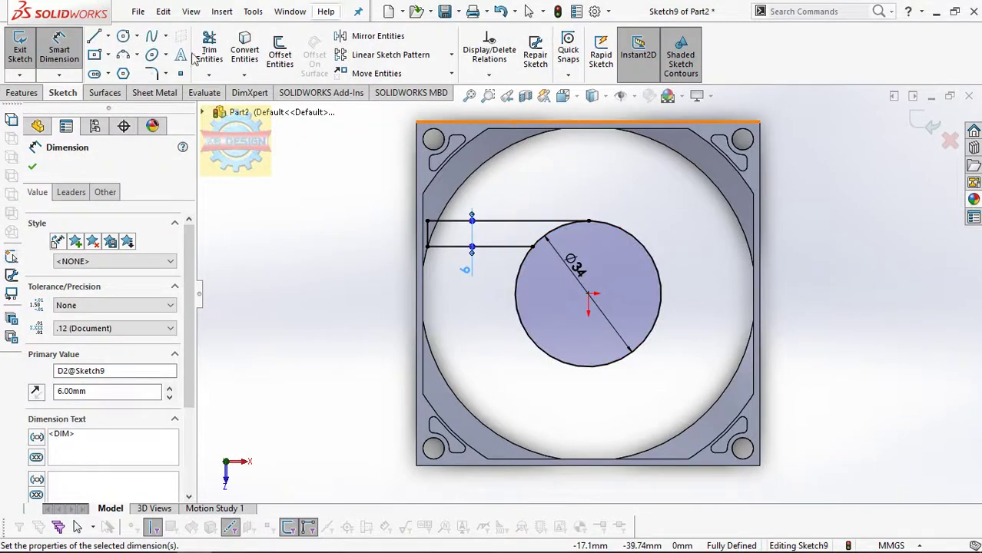
- Sketch a vertical spoke from the hub to the outer ring, dimensioned 3 mm wide
click(96, 36)
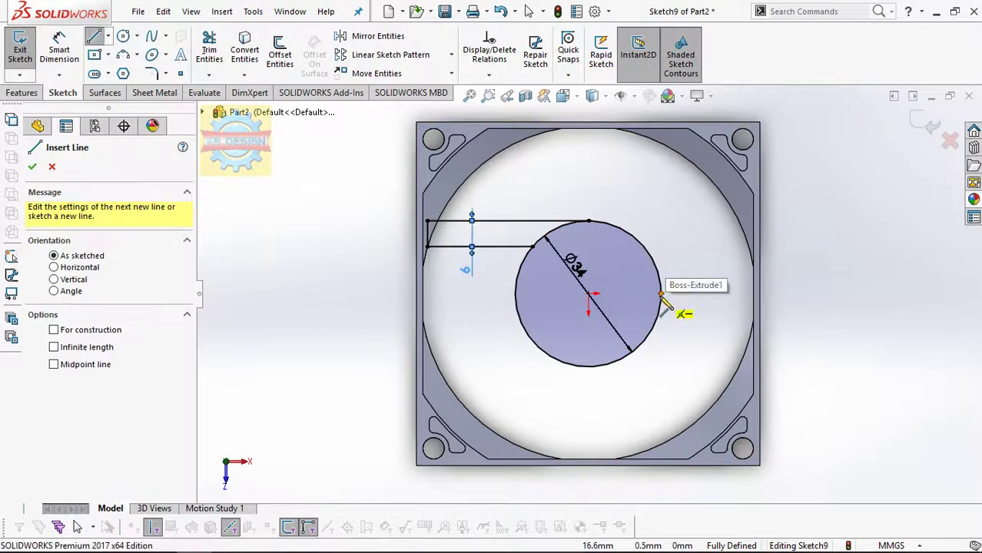
click(661, 294)
click(661, 134)
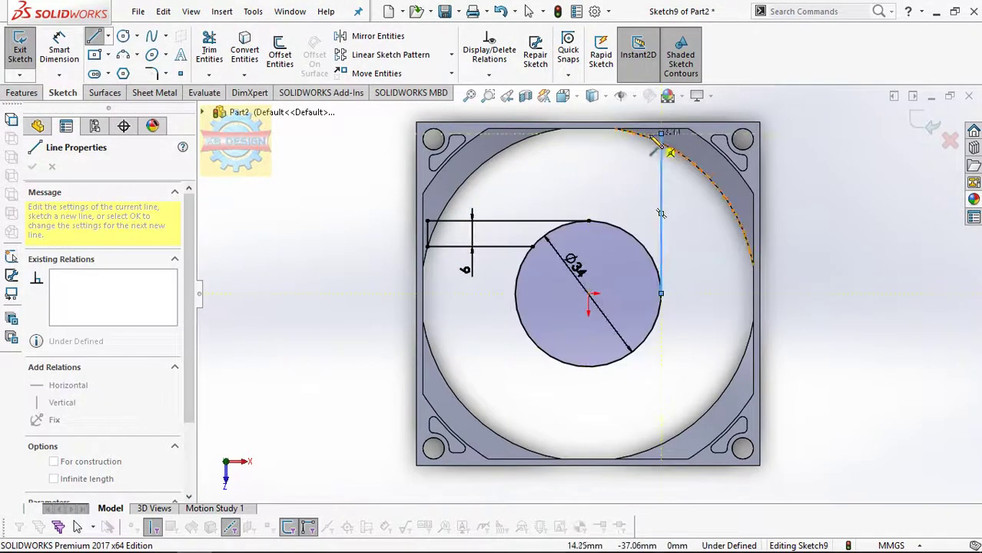
click(637, 134)
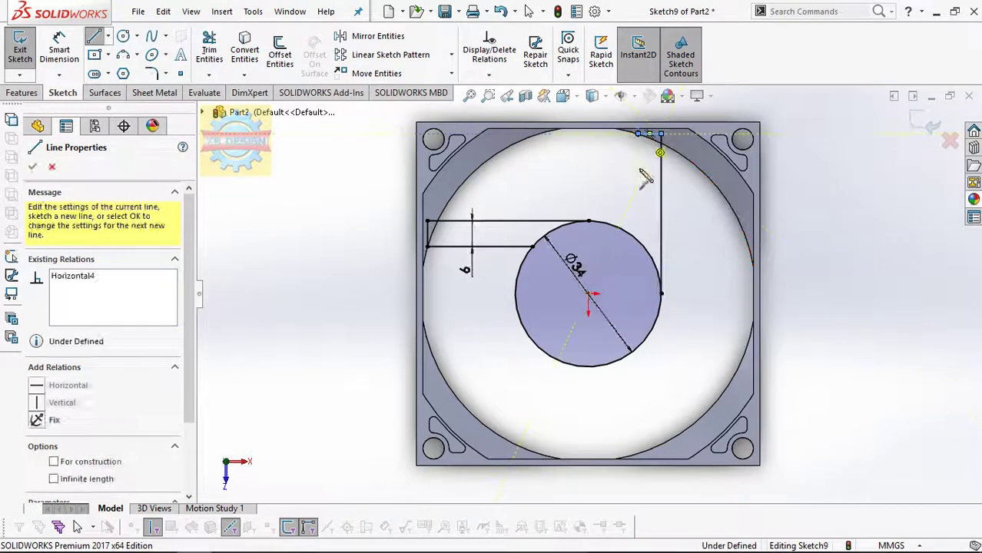
click(638, 243)
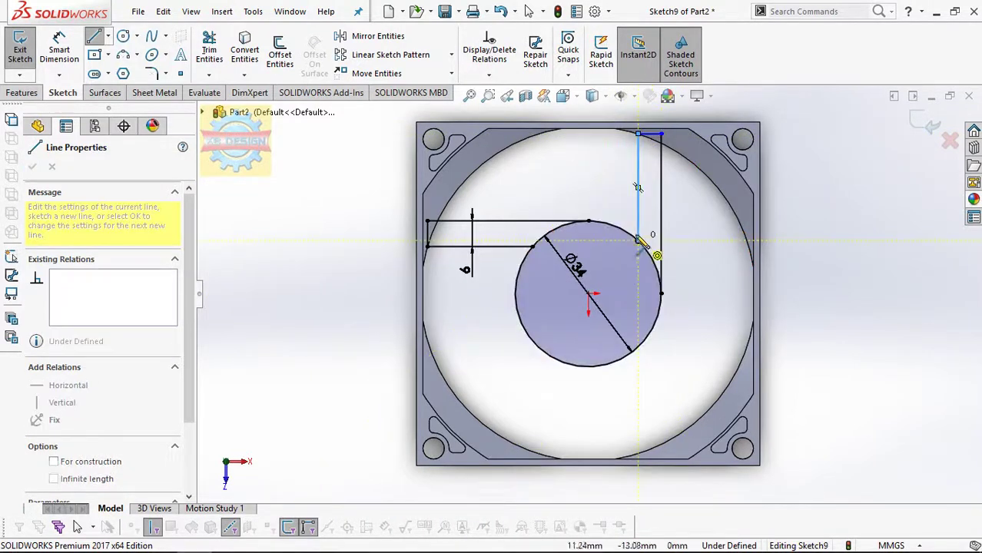
key(Escape)
key(d)
click(637, 192)
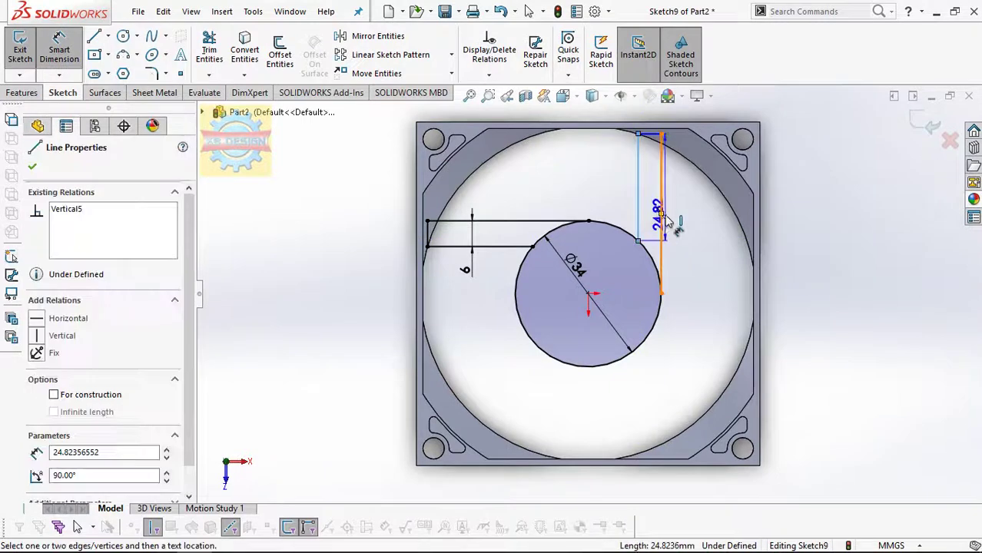
click(661, 225)
click(618, 214)
key(Return)
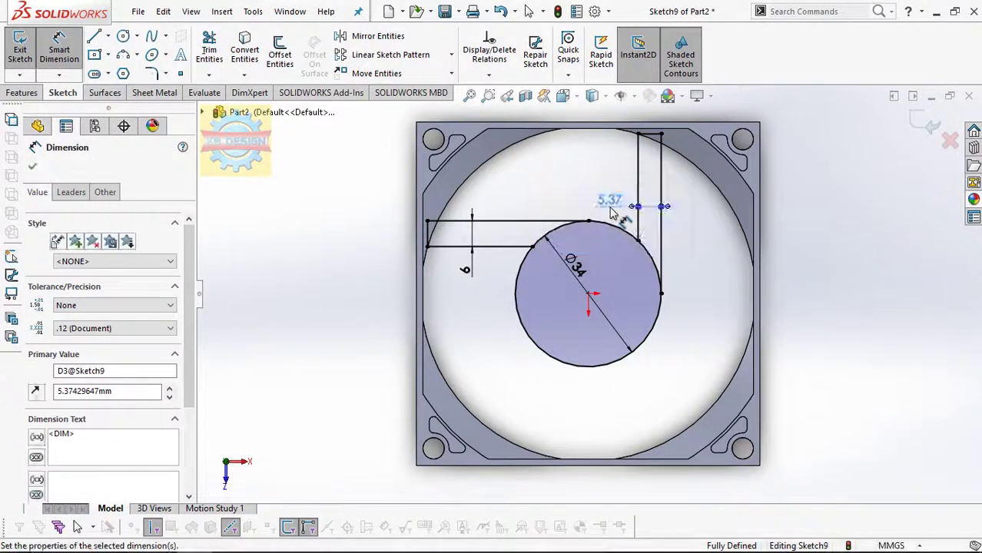
key(Escape)
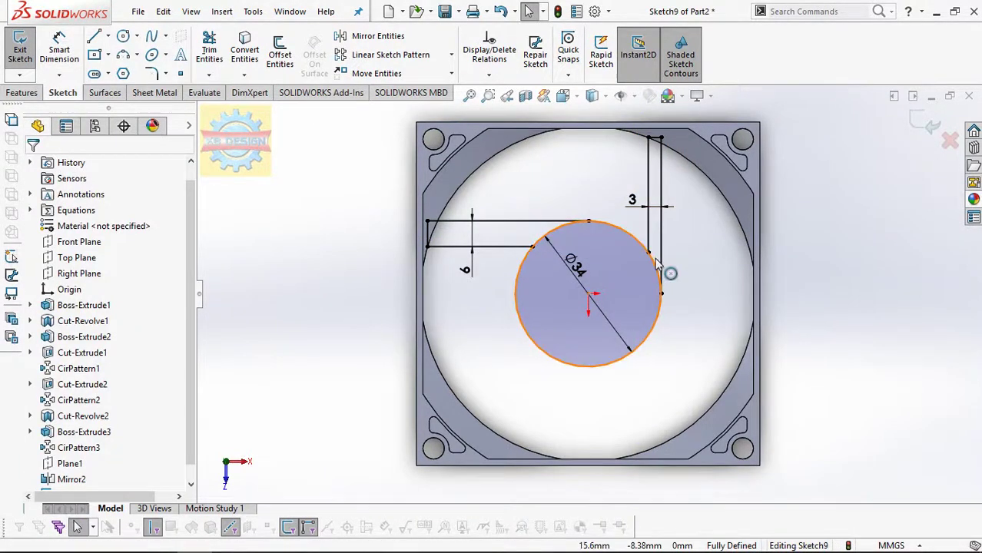
click(451, 54)
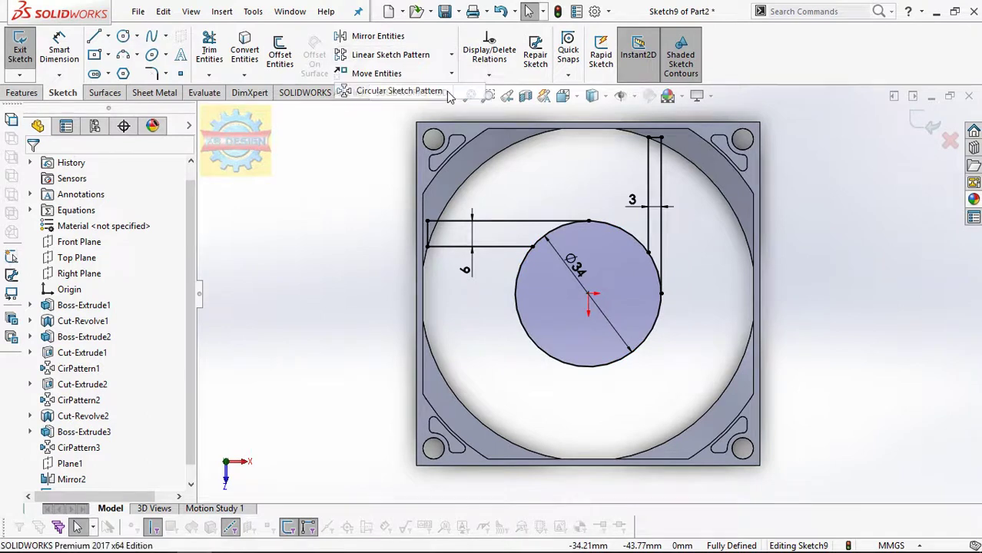
click(447, 92)
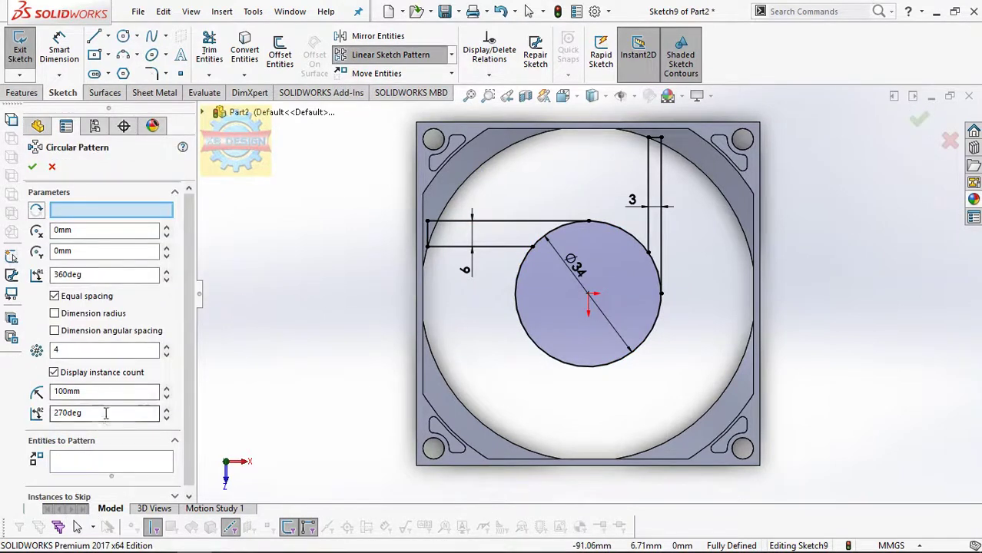
click(104, 459)
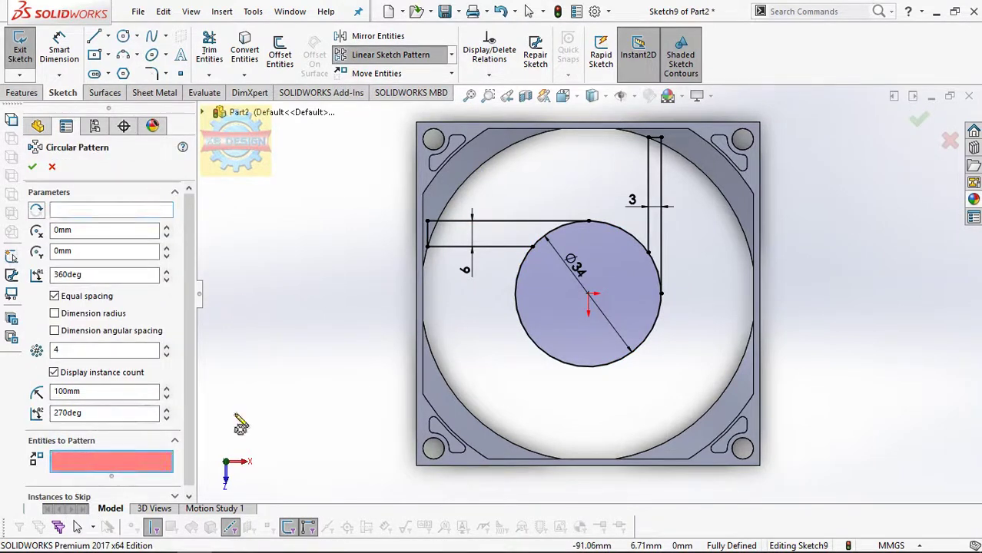
click(658, 234)
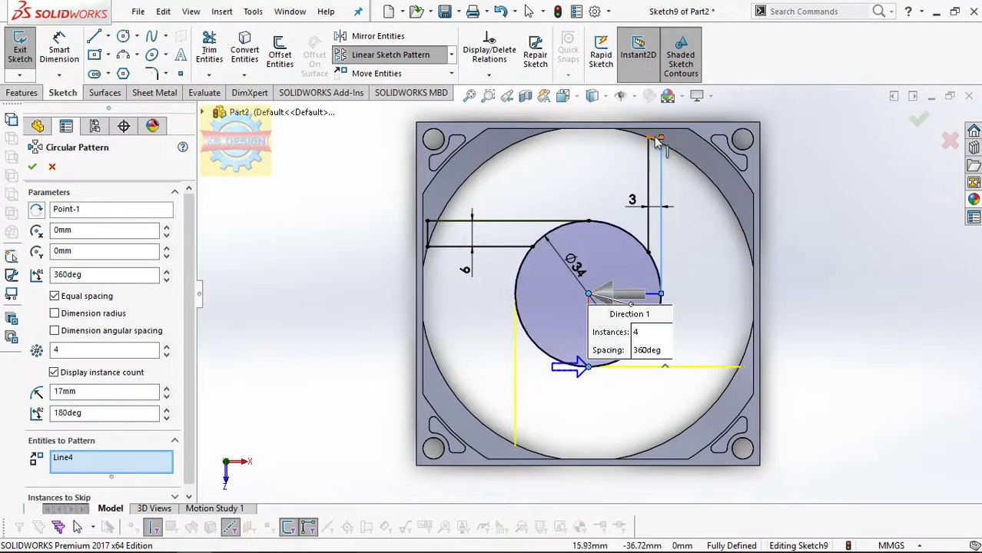
click(657, 139)
click(649, 196)
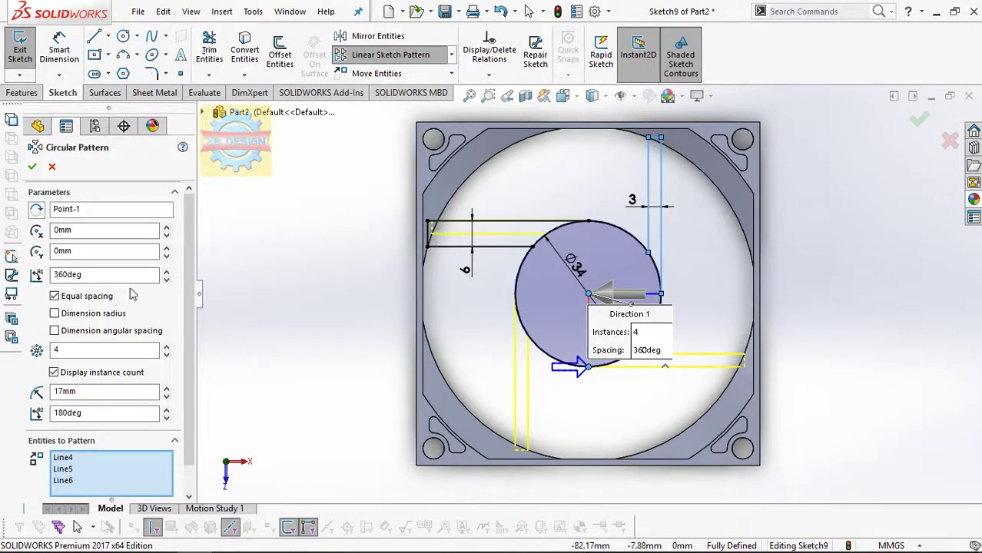
click(168, 355)
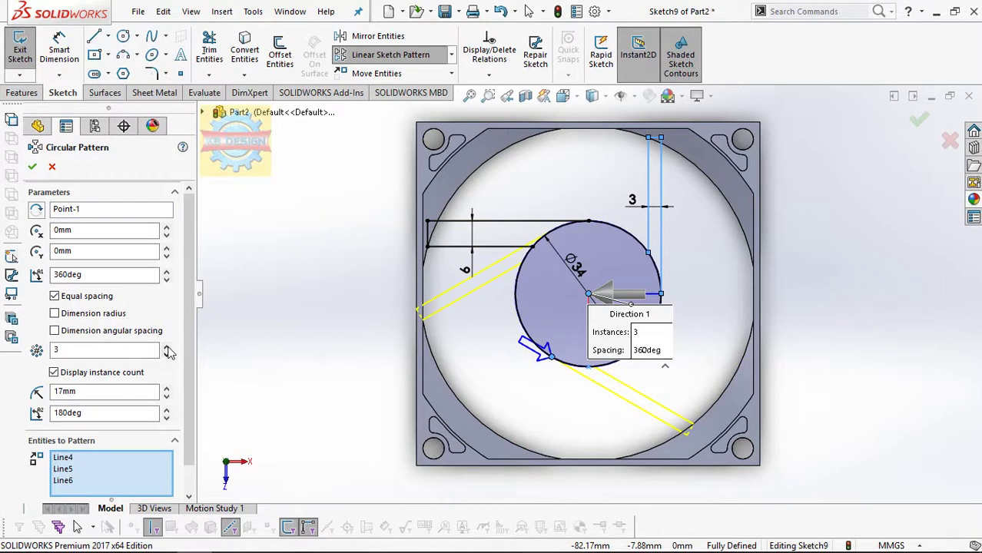
click(166, 347)
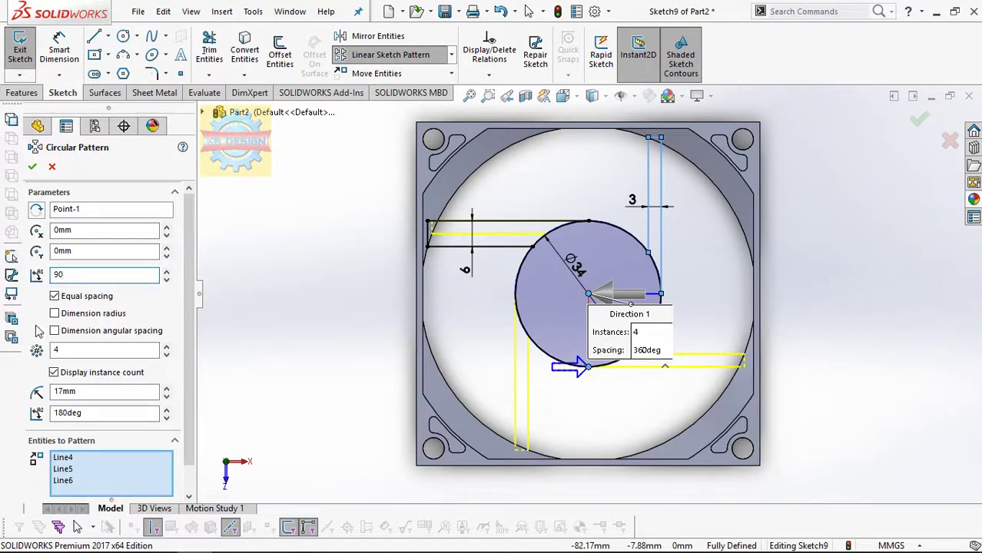
key(Return)
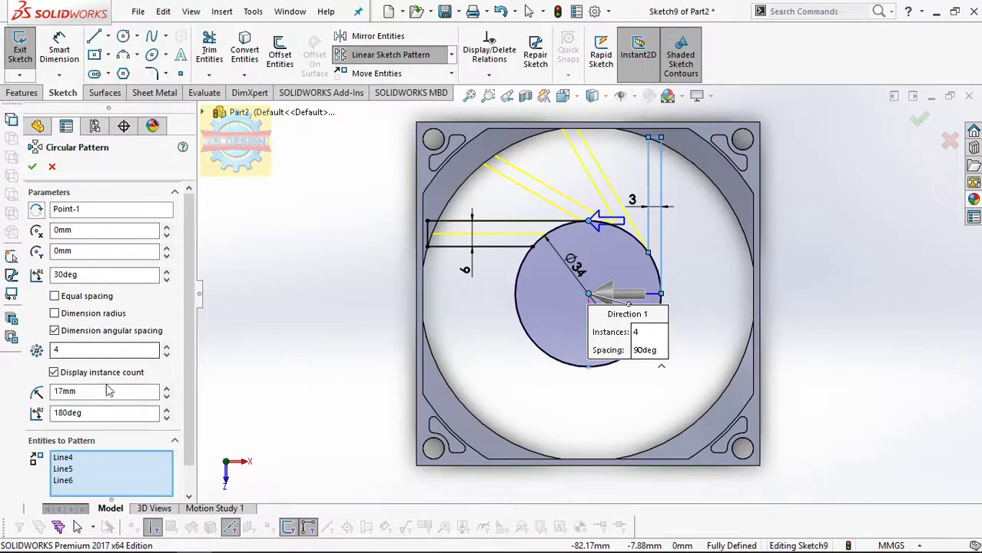
double_click(103, 410)
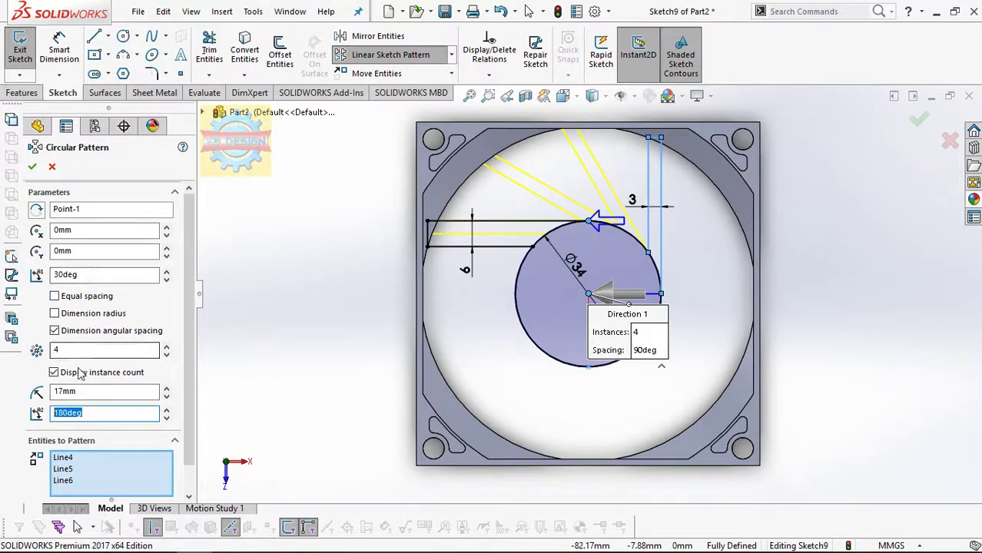
text(90)
key(Return)
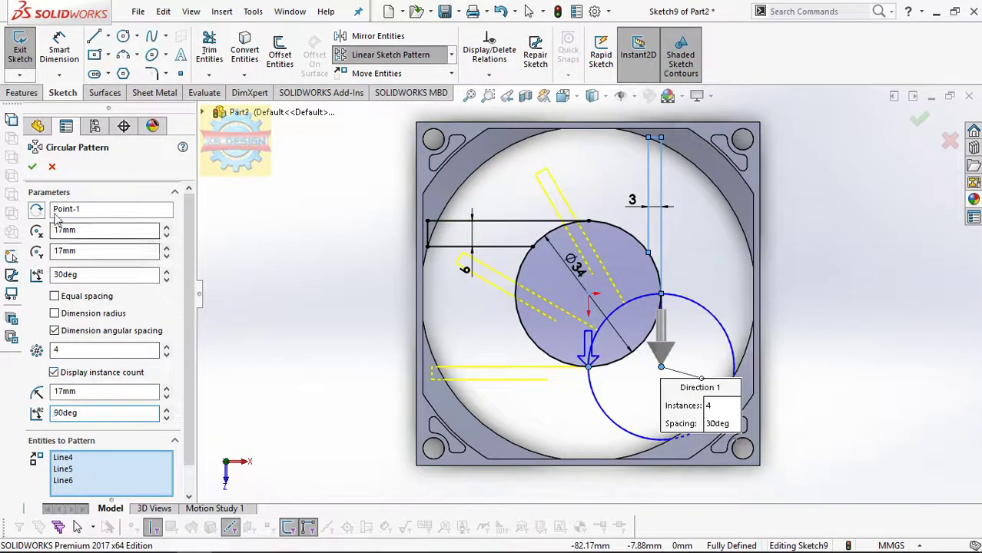
click(52, 166)
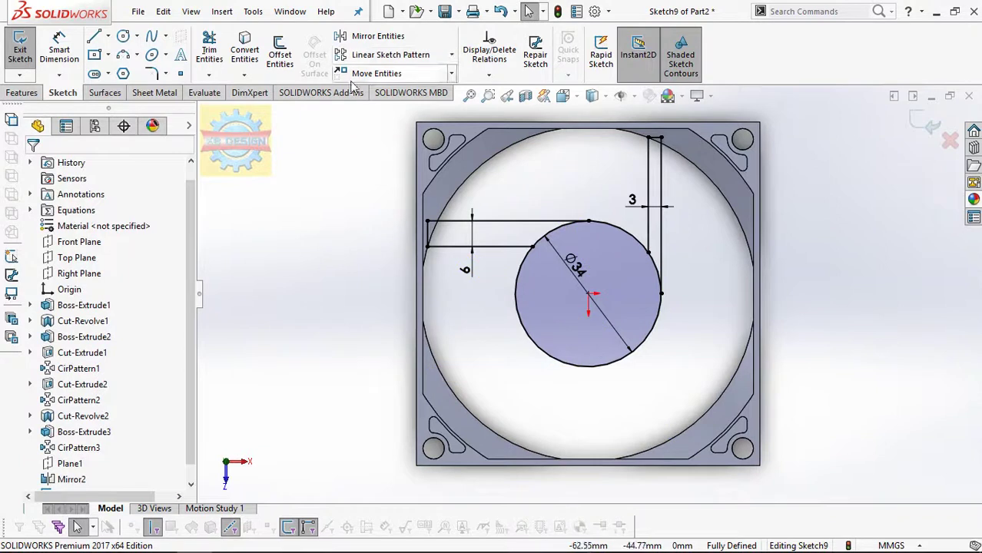
- Circular-pattern the spoke's three lines into 4 instances around the hub
click(451, 55)
click(376, 89)
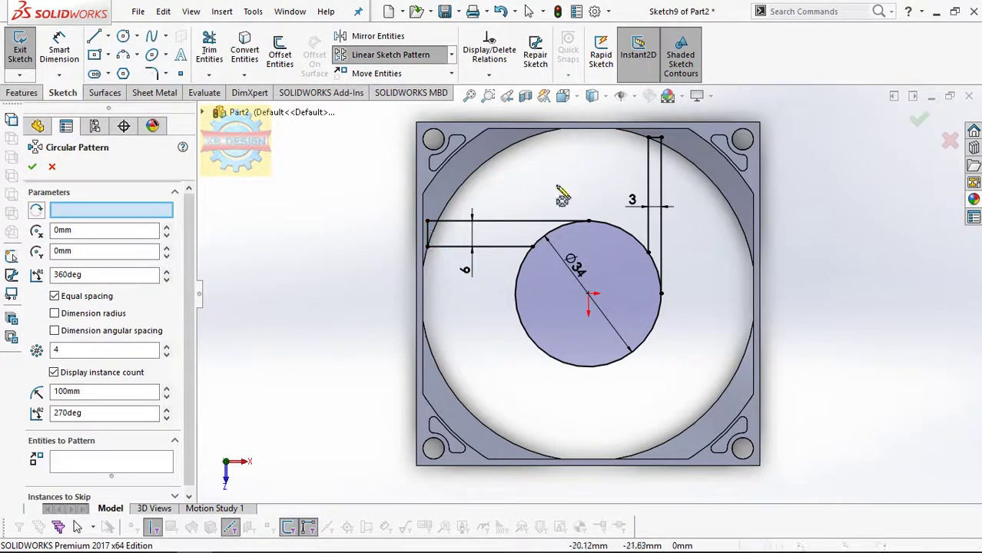
click(654, 184)
click(660, 157)
click(654, 137)
click(30, 167)
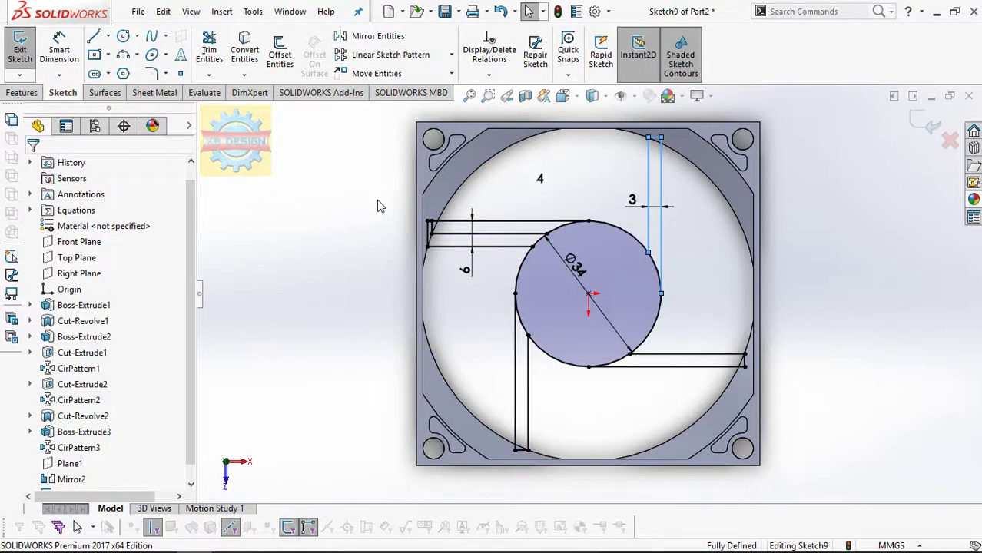
- Delete the redundant and duplicate horizontal spoke lines
click(454, 235)
key(Escape)
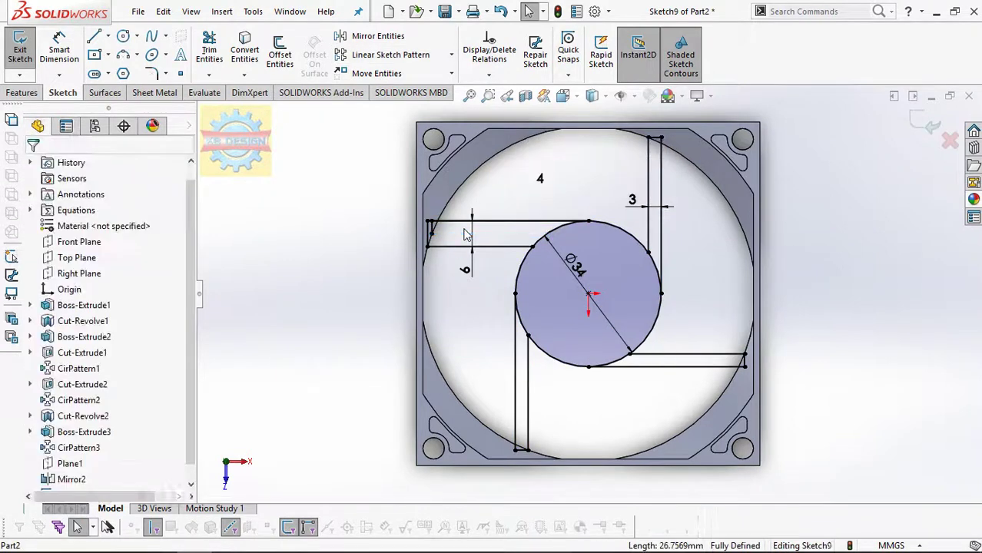
scroll(457, 239, down, 3)
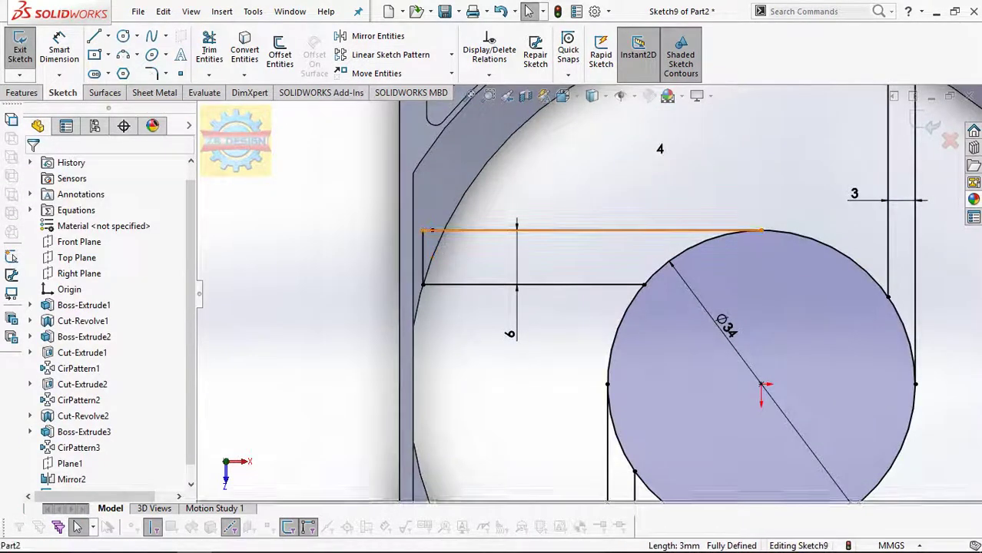
scroll(446, 247, down, 2)
click(428, 251)
key(Delete)
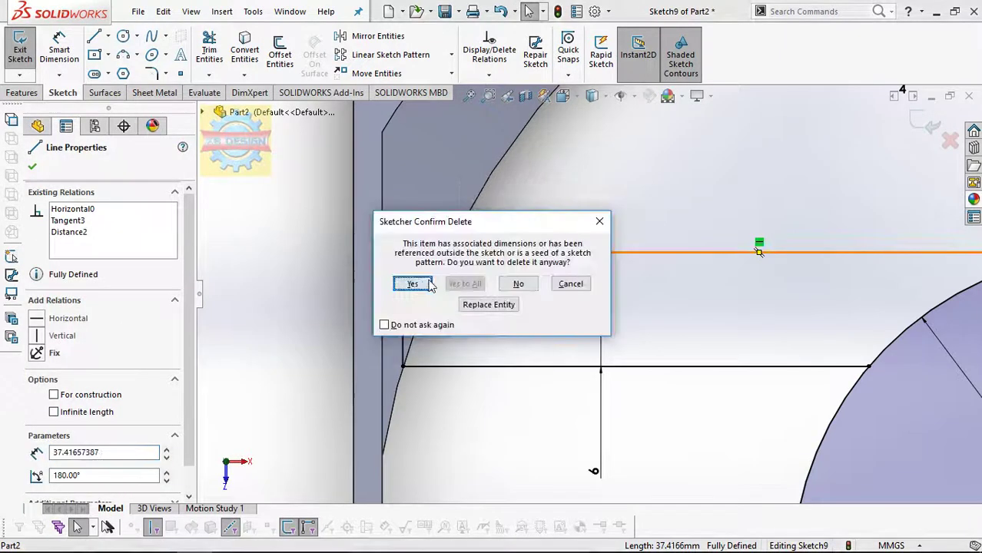
click(408, 284)
click(509, 255)
scroll(585, 260, up, 2)
key(Delete)
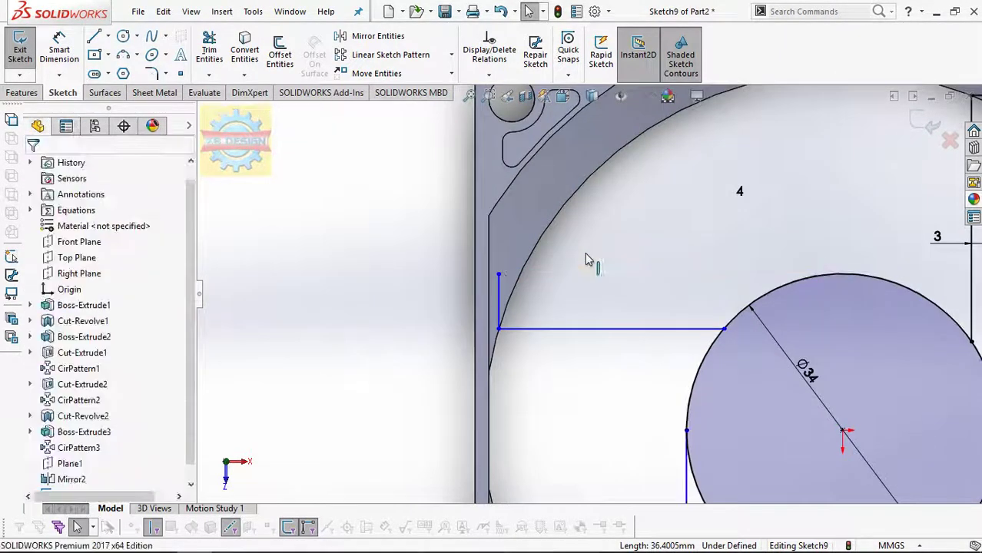
- Redraw the spoke's top edge to the hub and Power Trim the overlapping arcs and segments
click(93, 36)
click(499, 275)
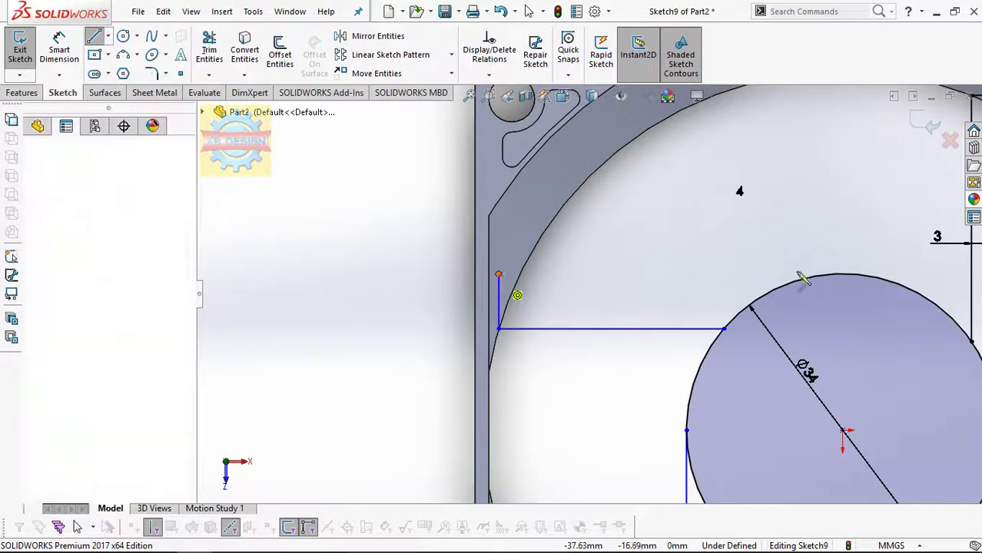
click(843, 274)
key(Escape)
scroll(843, 279, up, 3)
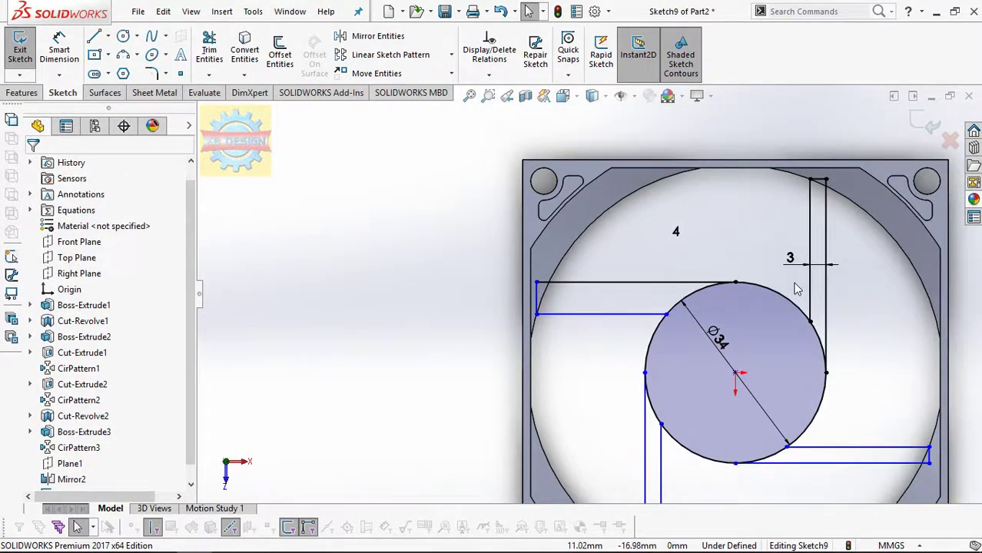
click(209, 48)
mouse_move(662, 279)
mouse_down()
mouse_move(814, 353)
mouse_move(775, 435)
mouse_up()
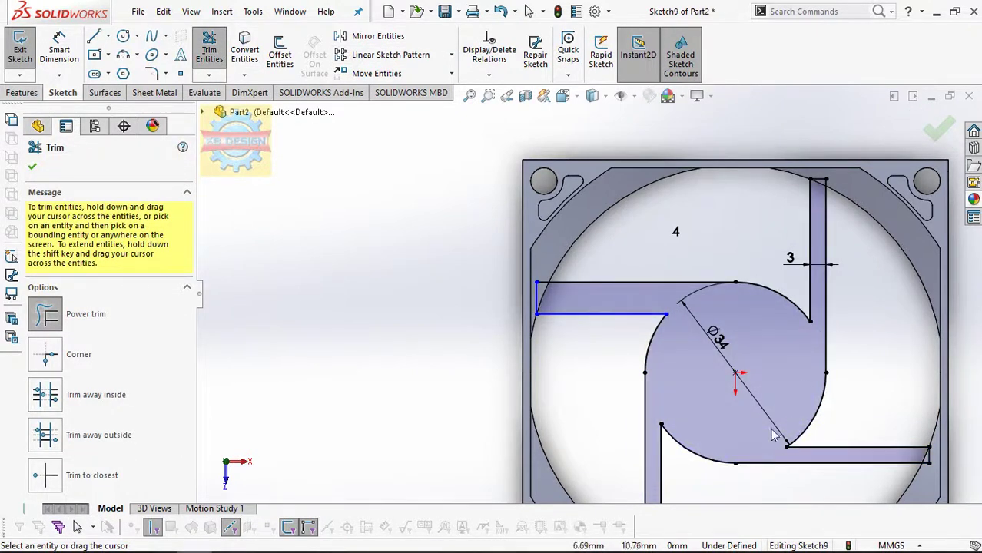
- Add R2 sketch fillets at the four corners where the spokes meet the Ø34 hub
click(151, 73)
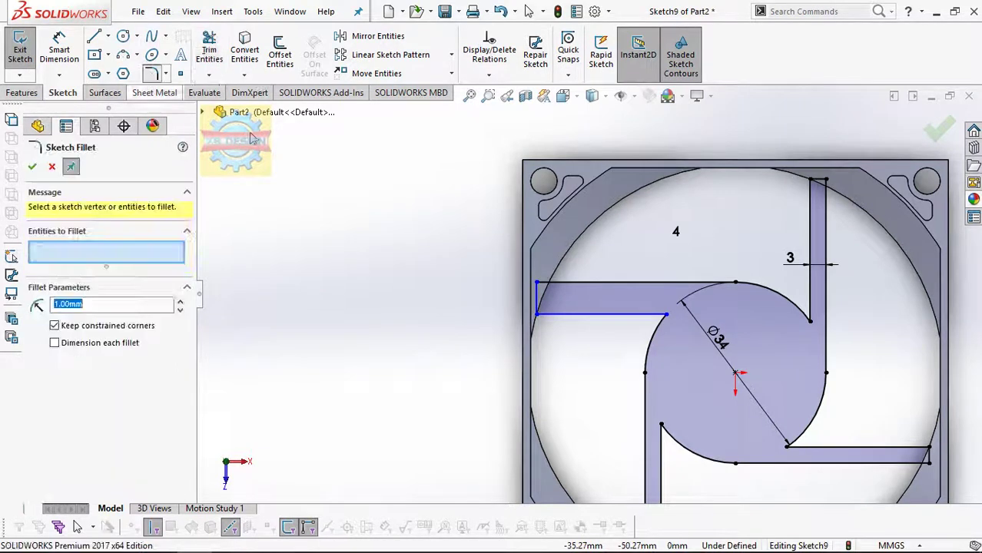
text(2)
click(664, 316)
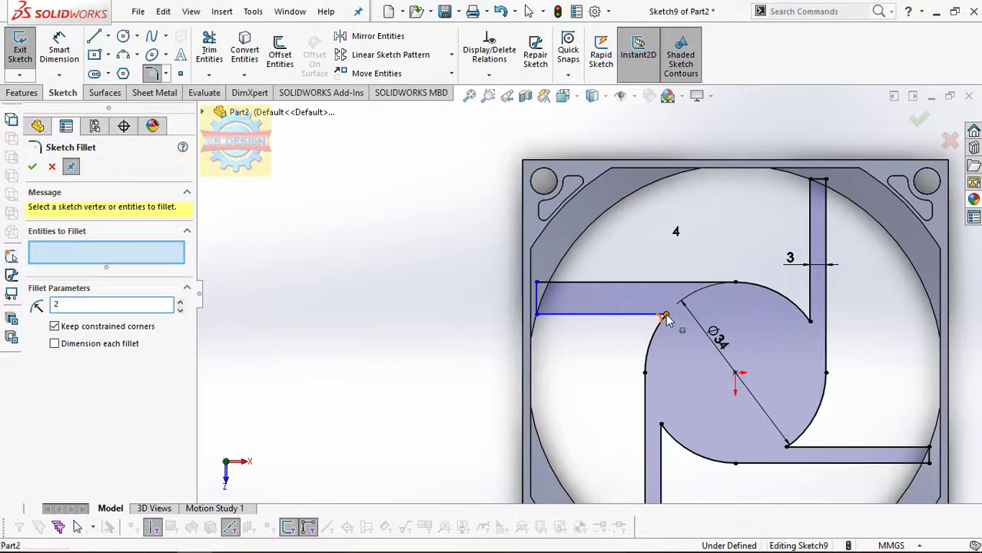
click(809, 320)
click(662, 424)
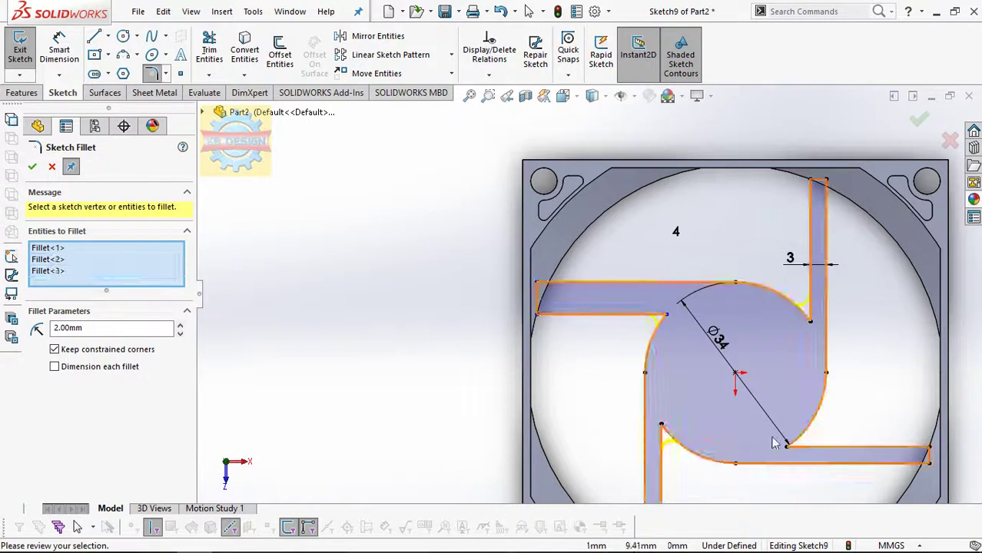
click(788, 450)
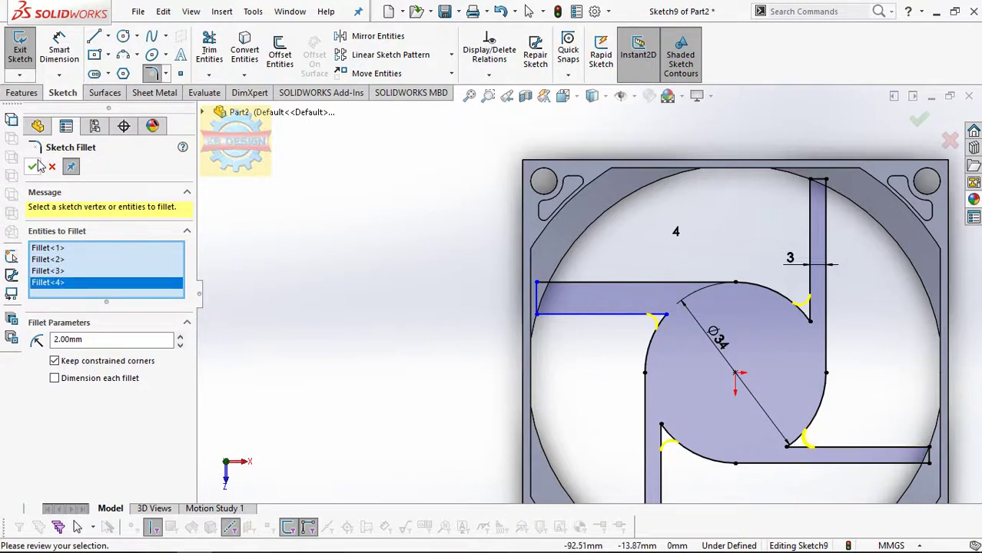
click(34, 166)
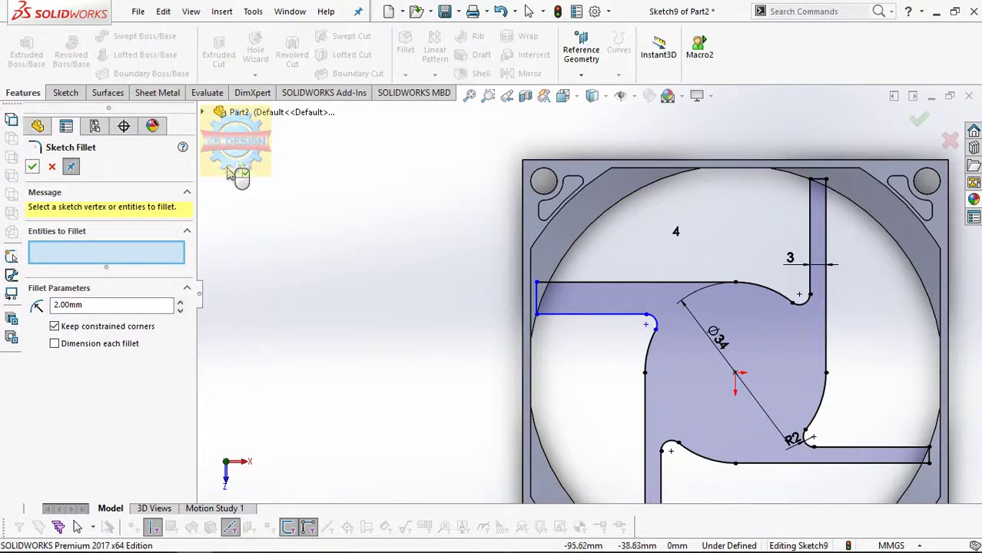
key(ctrl+1)
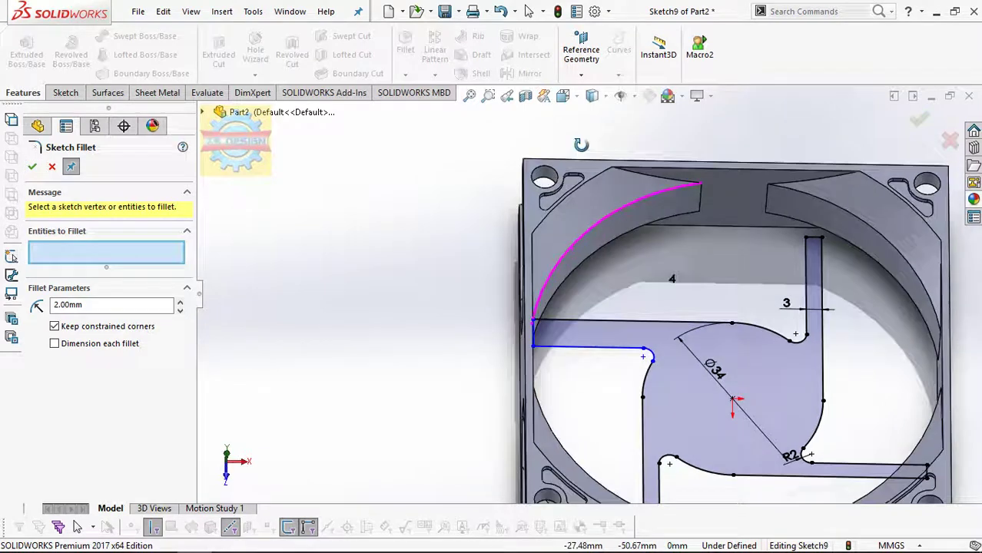
- Boss-extrude Sketch9 to a 3 mm blind depth in the reversed direction
click(52, 167)
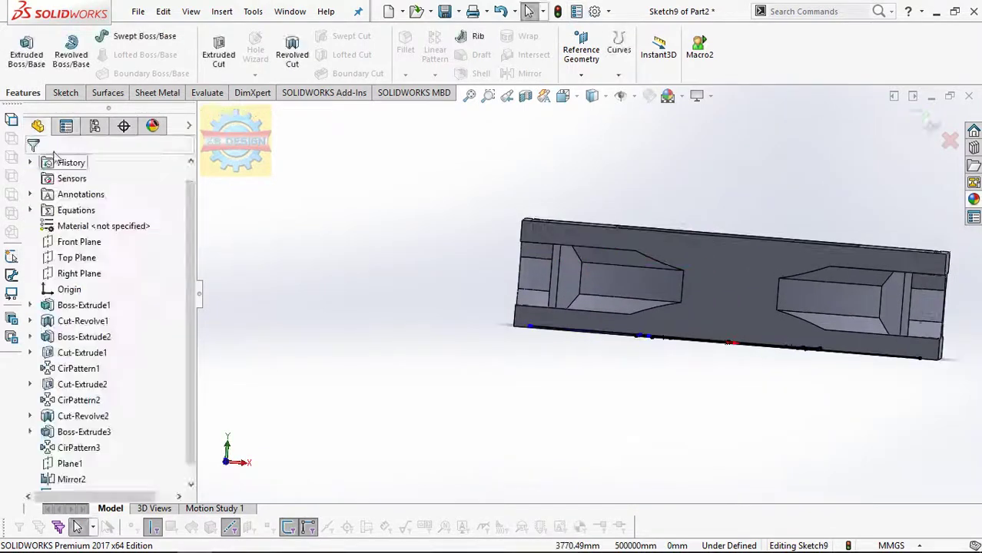
click(27, 47)
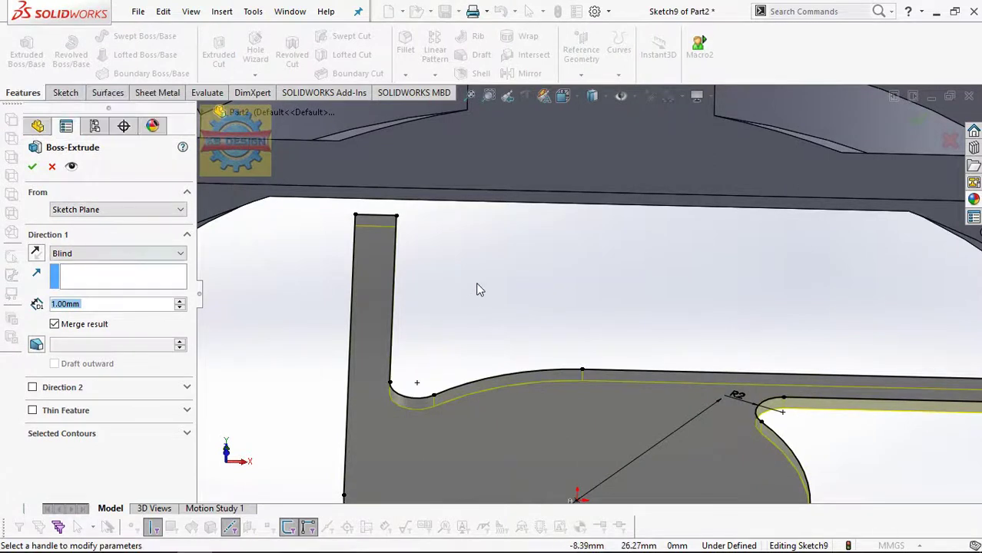
text(3)
key(Return)
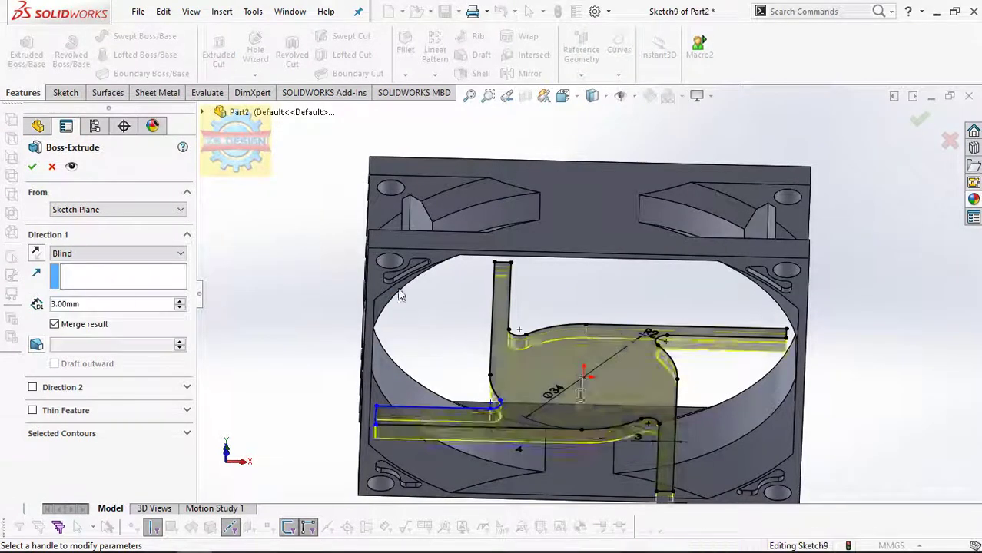
click(38, 252)
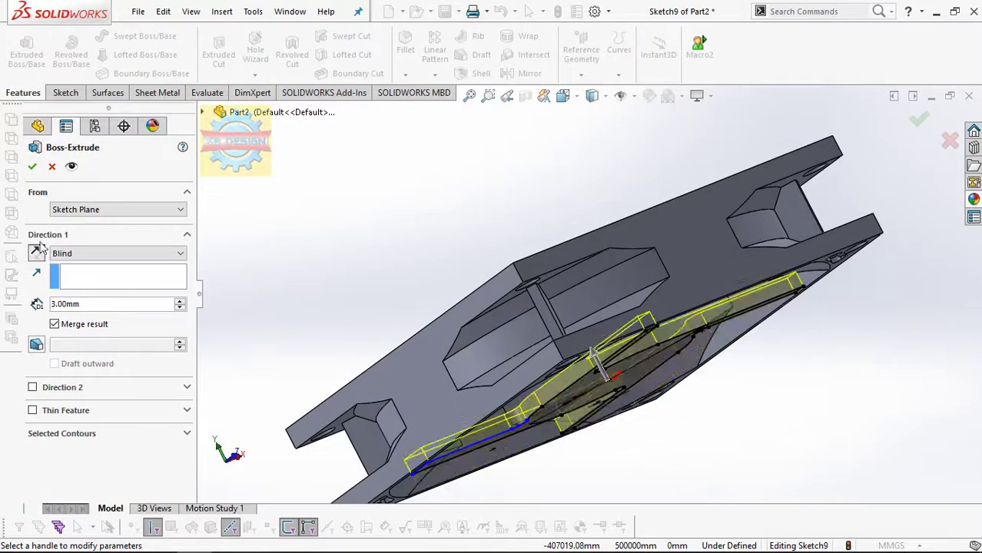
key(Return)
mouse_move(596, 355)
middle_down()
mouse_move(481, 296)
mouse_move(523, 188)
middle_up()
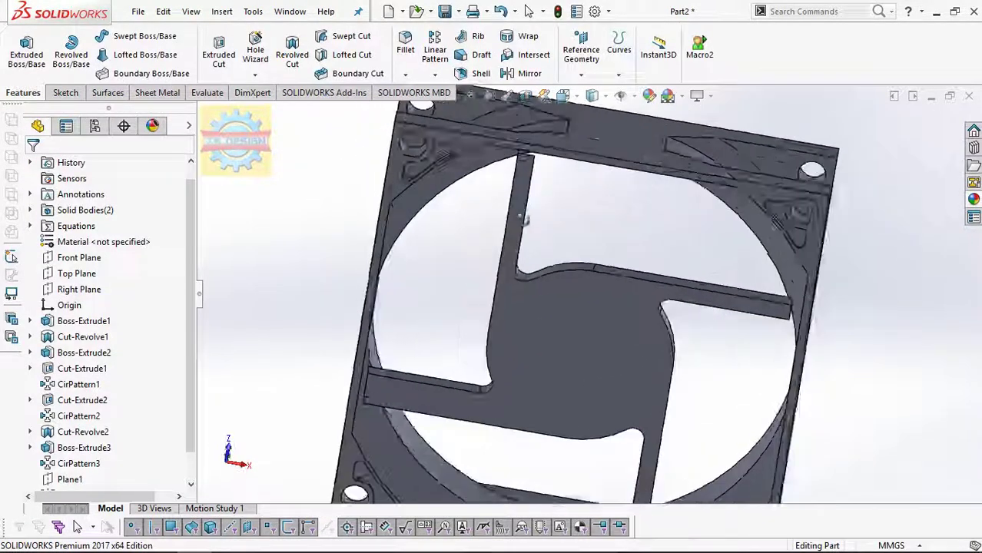
- Reopen Sketch9 from the spoke extrusion's face and view it straight from the bottom
middle_drag(523, 187, 520, 158)
mouse_move(472, 351)
middle_down()
mouse_move(501, 263)
mouse_move(538, 338)
middle_up()
click(541, 349)
click(566, 305)
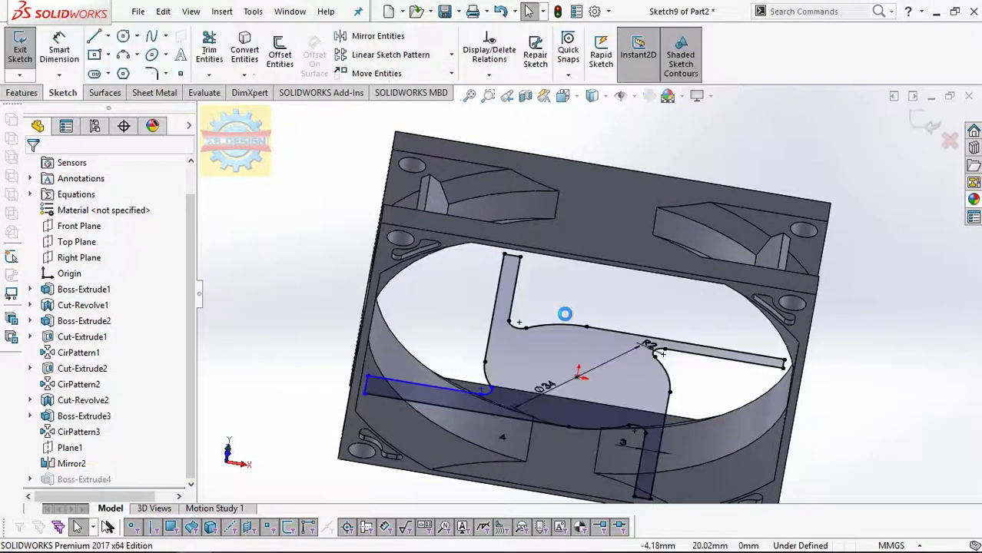
key(space)
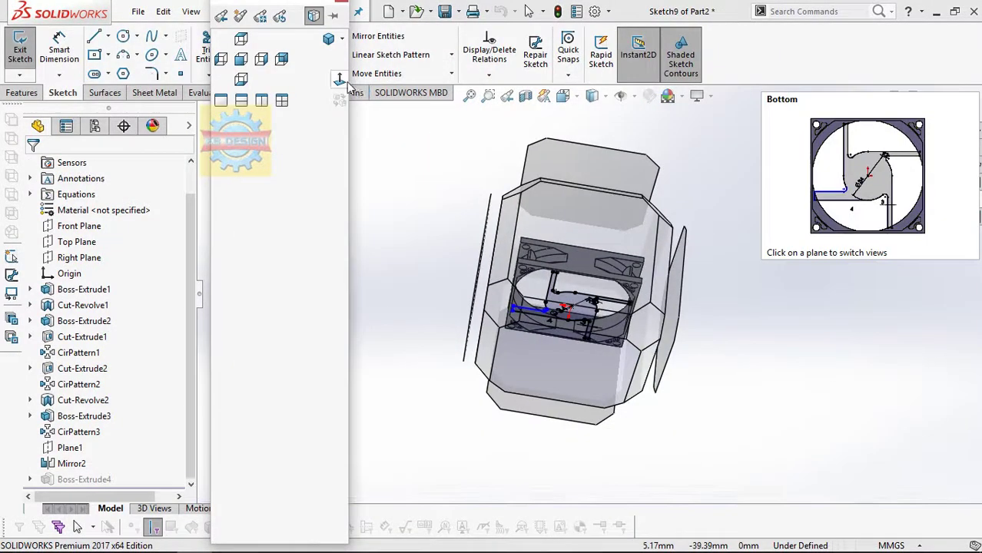
click(866, 175)
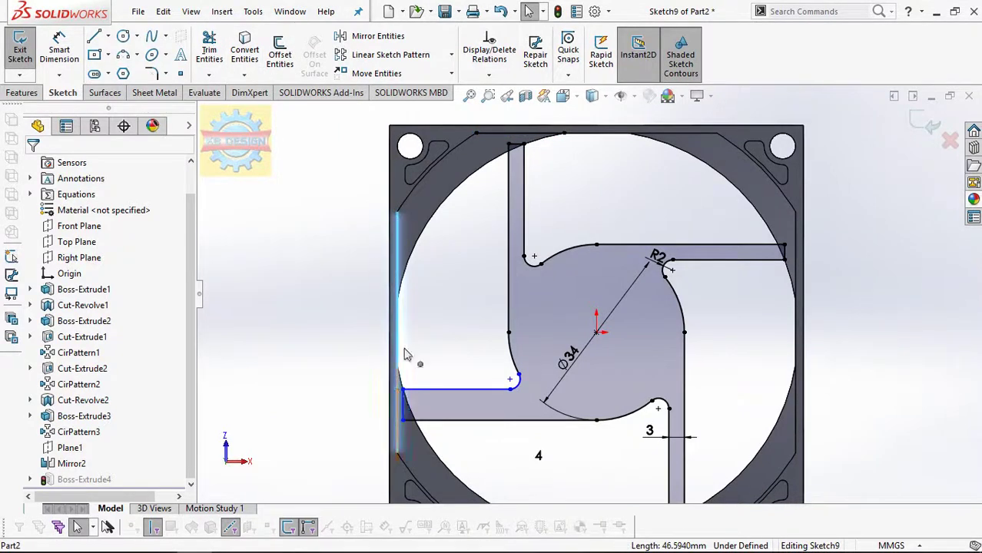
- Convert the case's left, bottom and right outer edges into the sketch
click(280, 53)
click(280, 54)
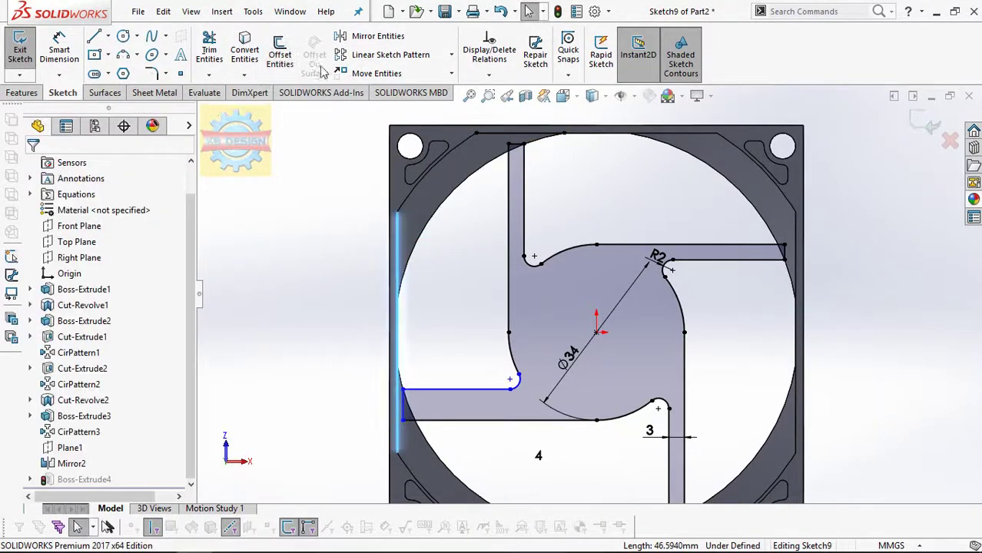
click(259, 49)
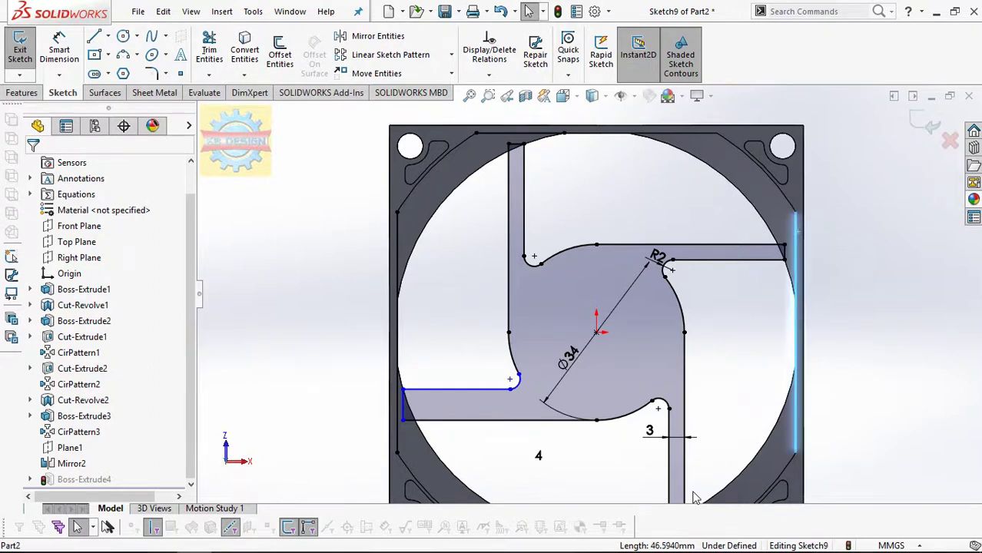
key(f)
click(648, 461)
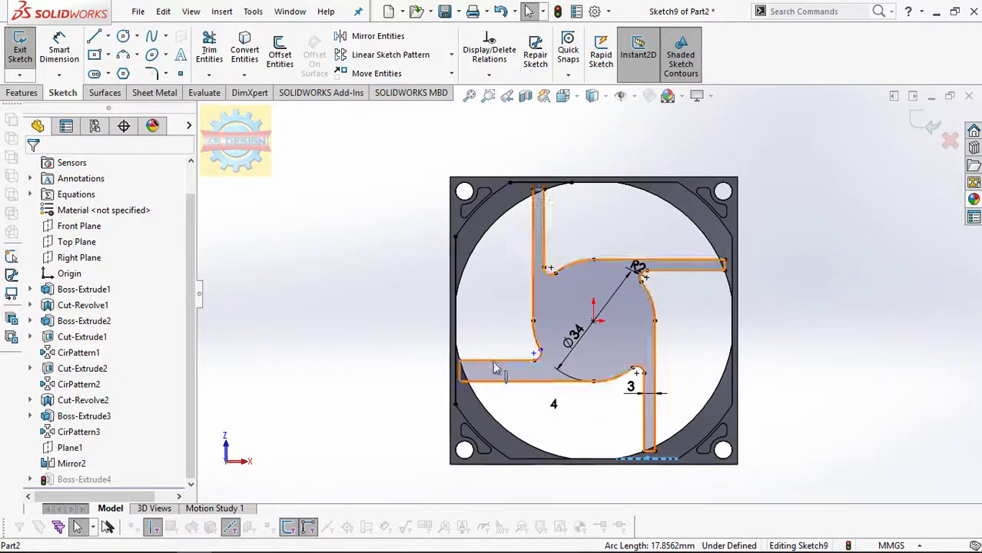
click(244, 48)
click(255, 57)
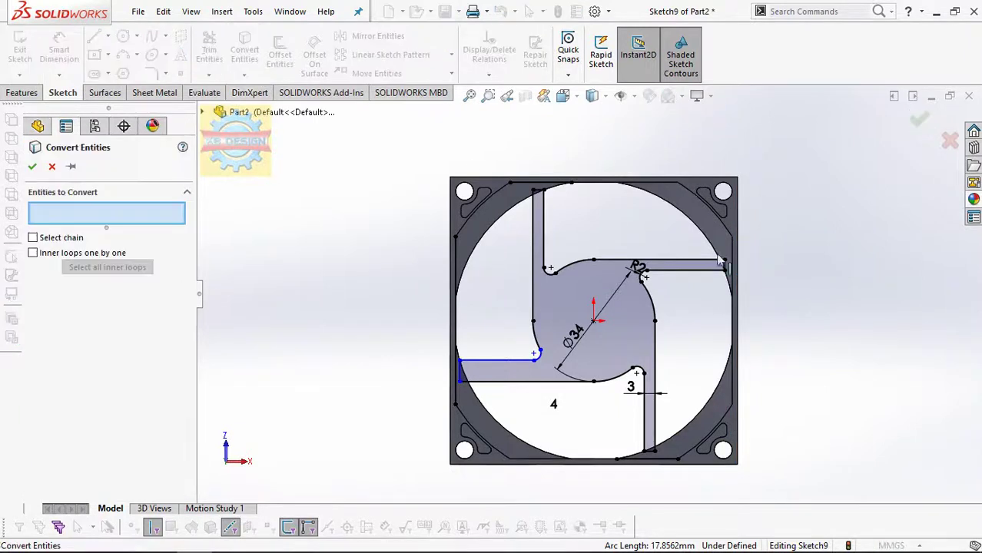
click(731, 268)
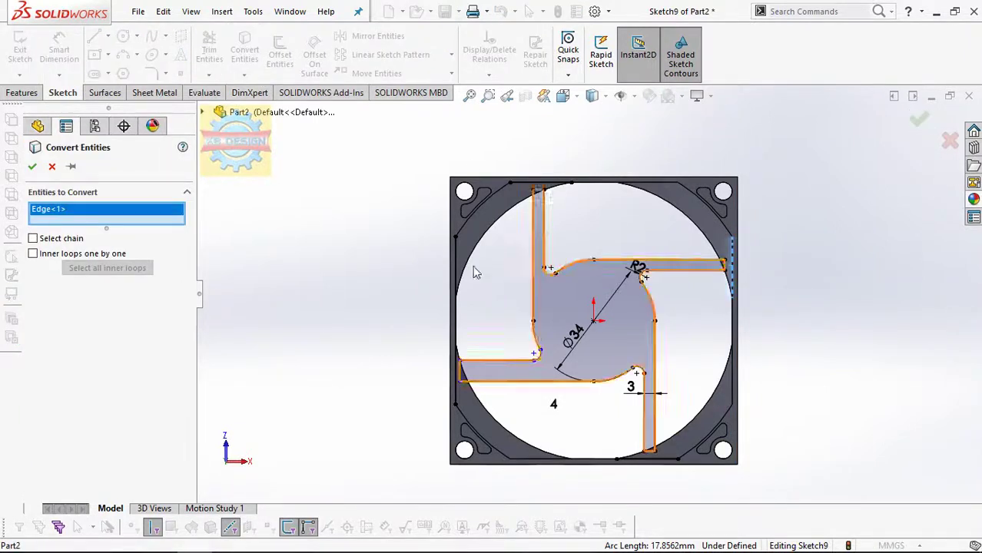
click(32, 166)
- Trim away an unwanted segment from the spoke sketch
click(208, 74)
click(230, 92)
click(534, 231)
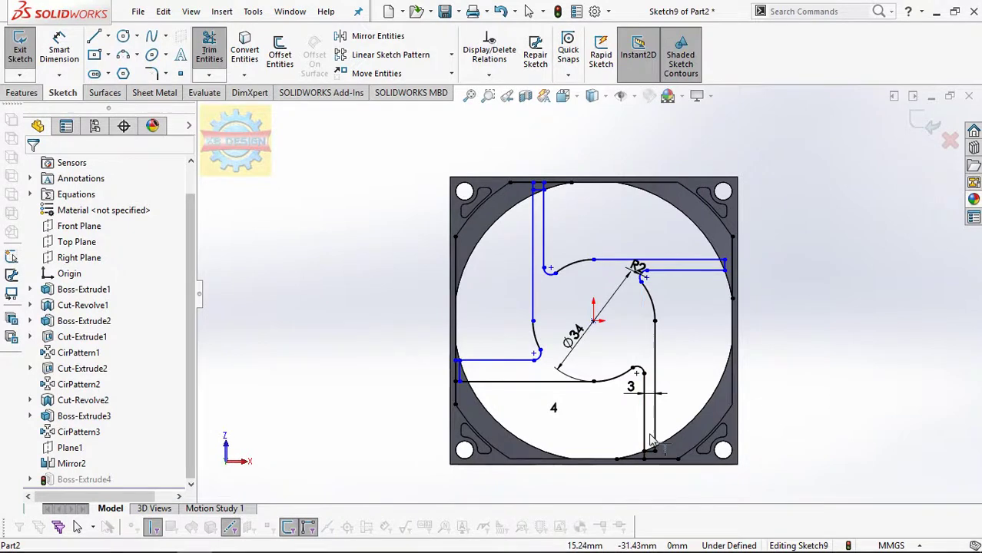
- Trim the leftover segments at the upper-right and right spoke ends
click(658, 278)
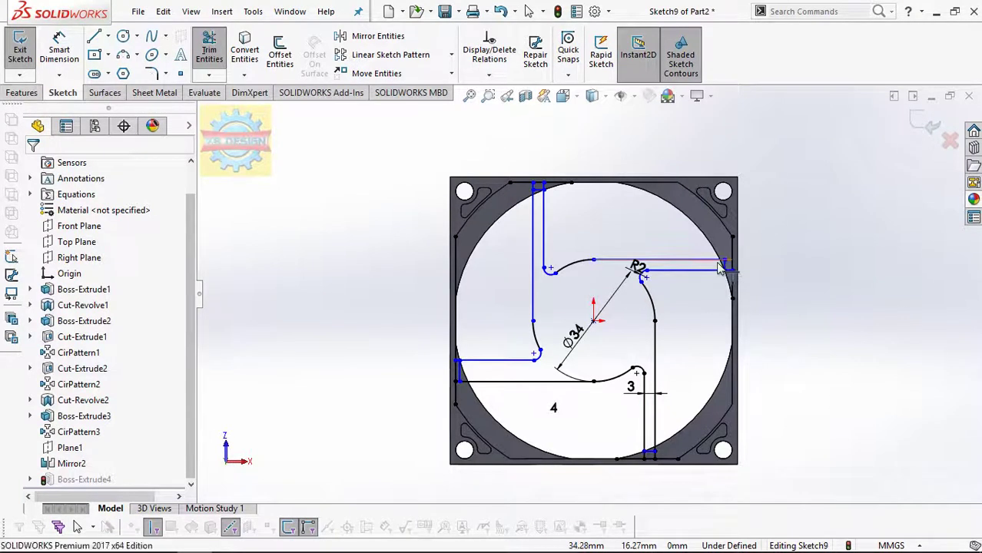
click(208, 74)
click(235, 110)
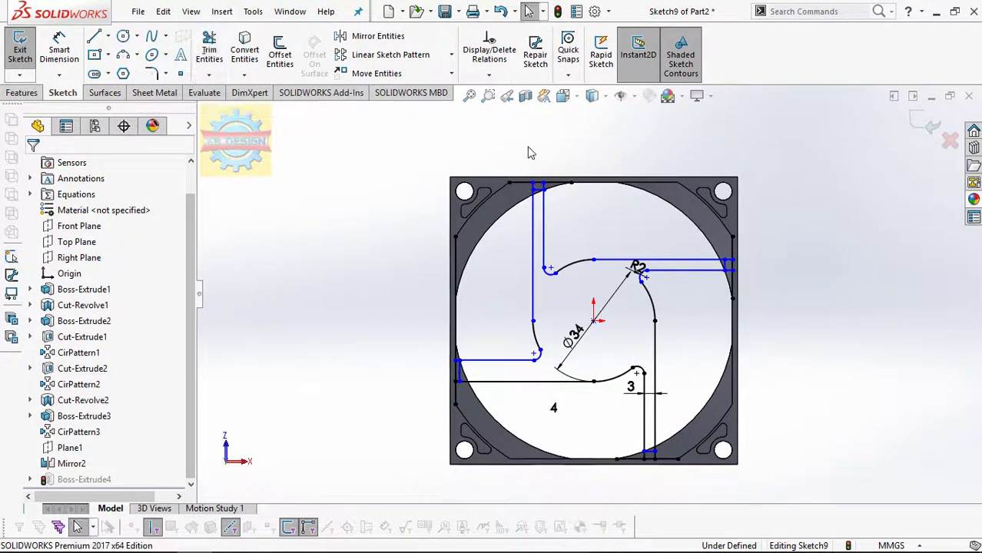
click(536, 163)
key(Escape)
key(Return)
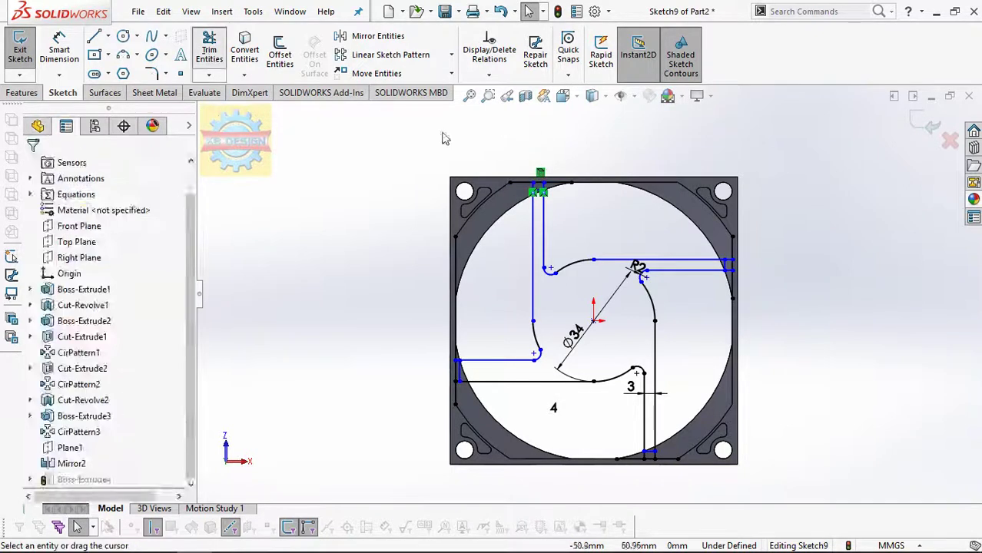
scroll(559, 205, down, 3)
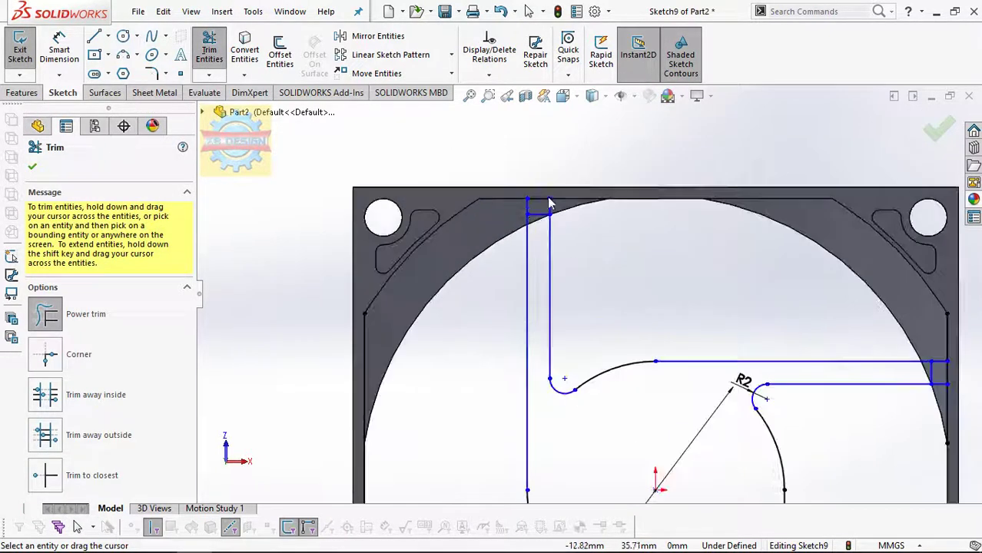
scroll(542, 218, up, 3)
scroll(505, 345, down, 2)
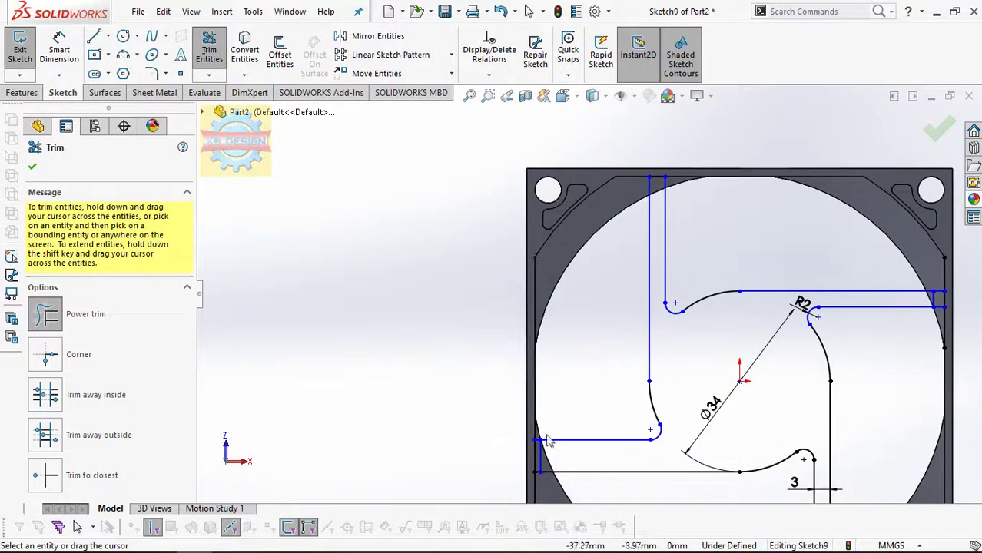
scroll(683, 450, up, 3)
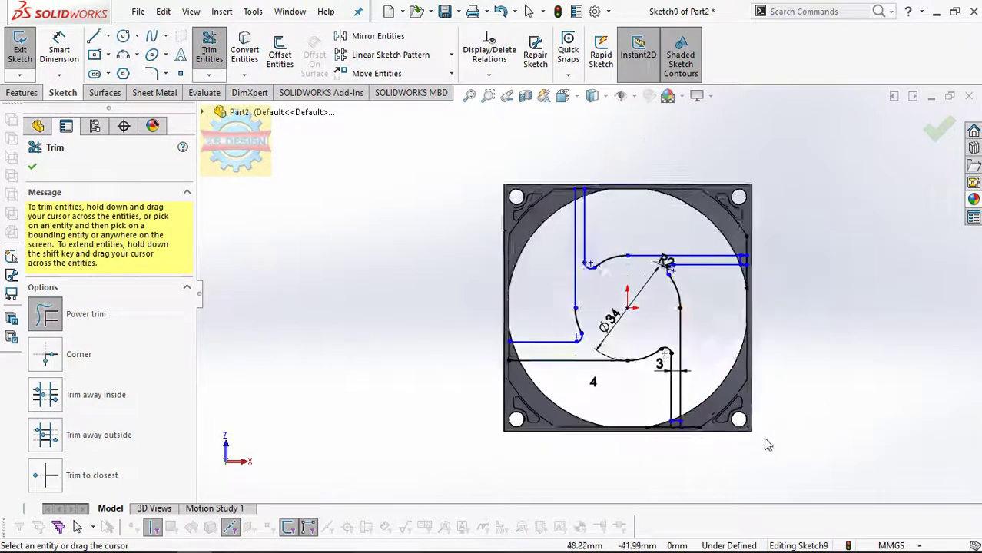
scroll(644, 372, down, 2)
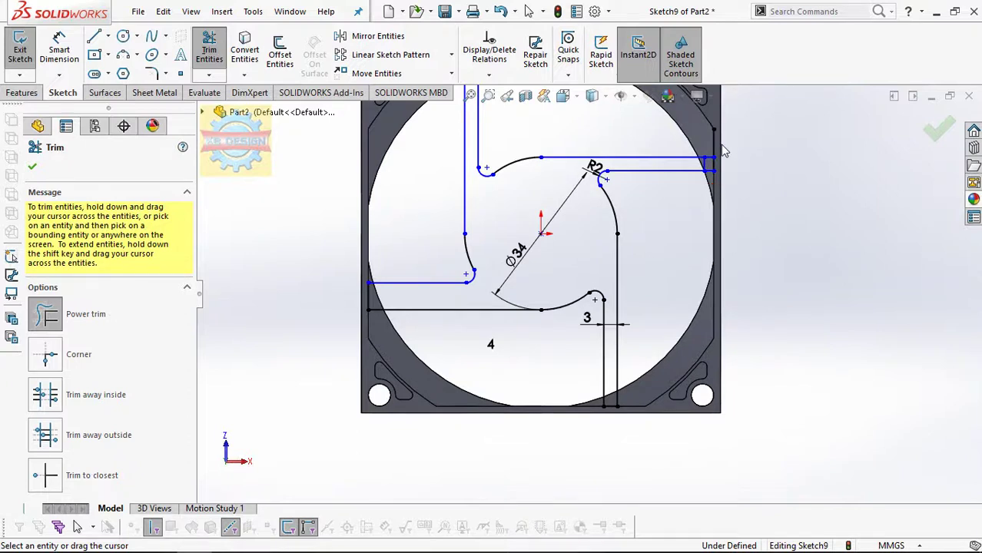
drag(722, 151, 705, 165)
click(699, 168)
key(Escape)
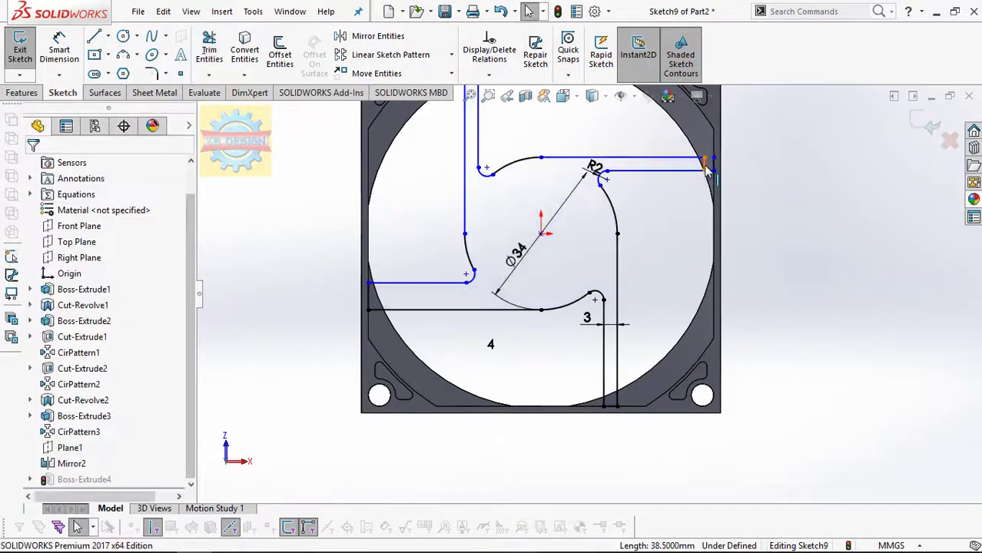
- Check the right spoke's endpoint, then exit the sketch to rebuild Boss-Extrude4
click(697, 169)
scroll(692, 183, down, 3)
click(670, 196)
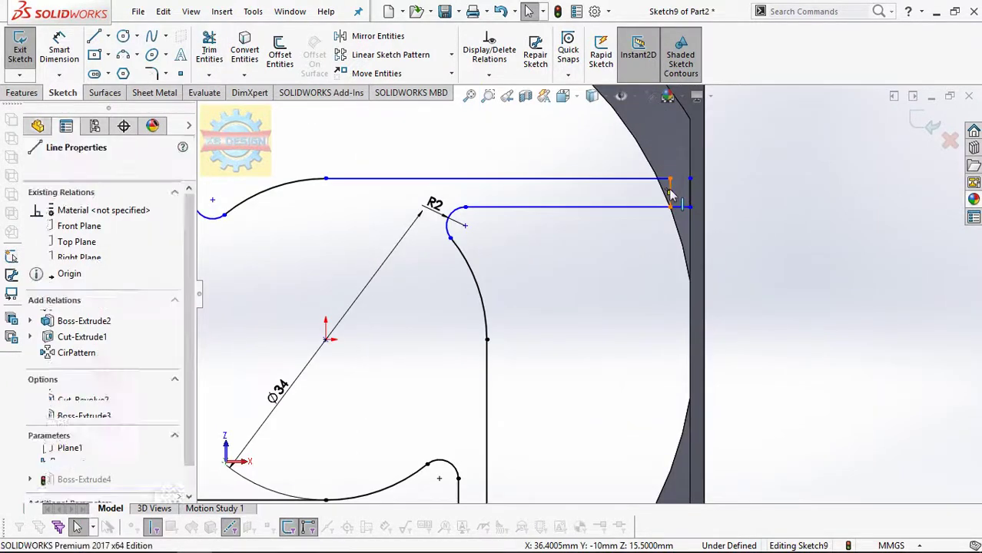
key(Escape)
click(687, 186)
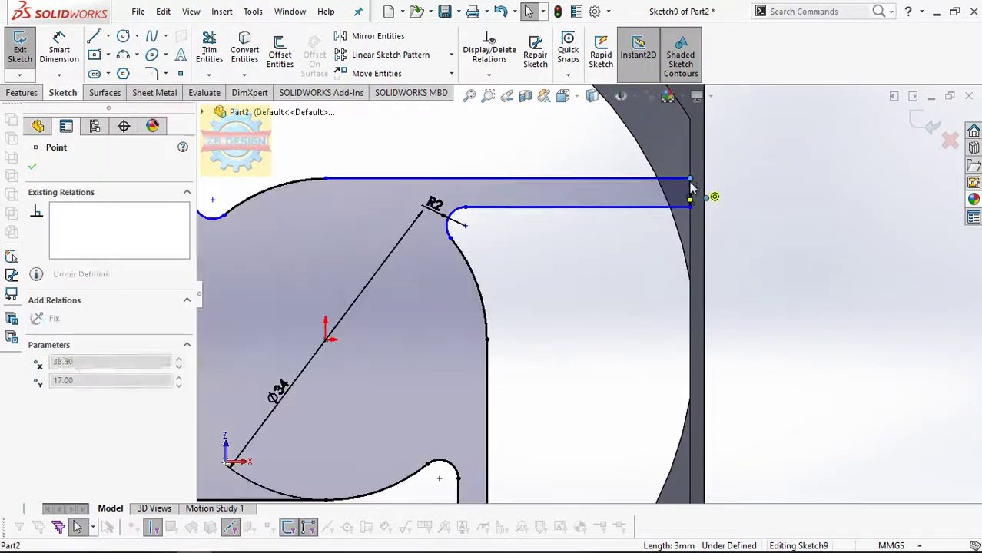
key(Escape)
key(f)
click(17, 52)
mouse_move(533, 187)
middle_down()
mouse_move(639, 318)
mouse_move(510, 394)
mouse_move(522, 248)
middle_up()
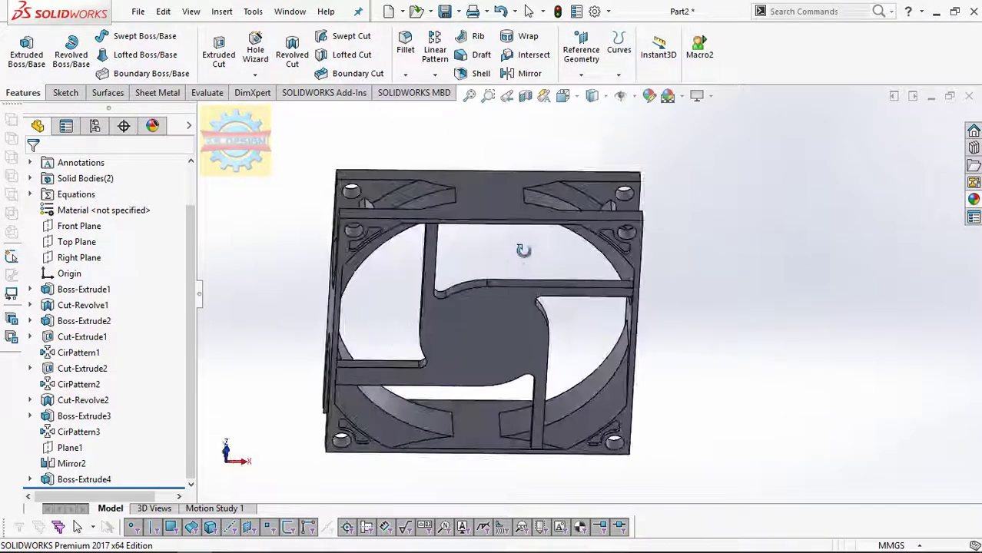
- Start a new sketch on the spoke extrusion face and convert the face's outline into it
click(344, 376)
click(407, 343)
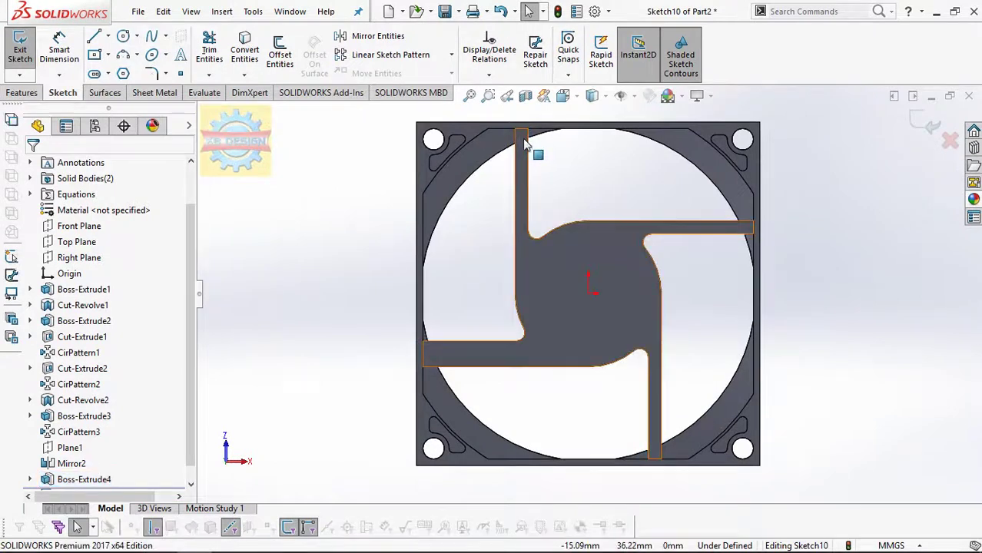
click(523, 139)
click(246, 50)
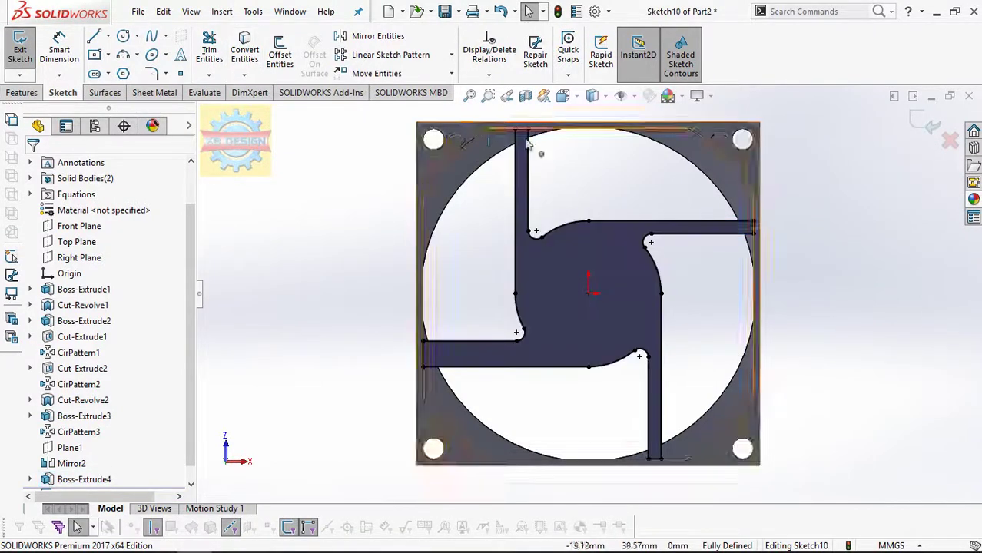
- Convert the ring's upper-left, upper-right, lower-right and lower-left arcs into the sketch
click(471, 176)
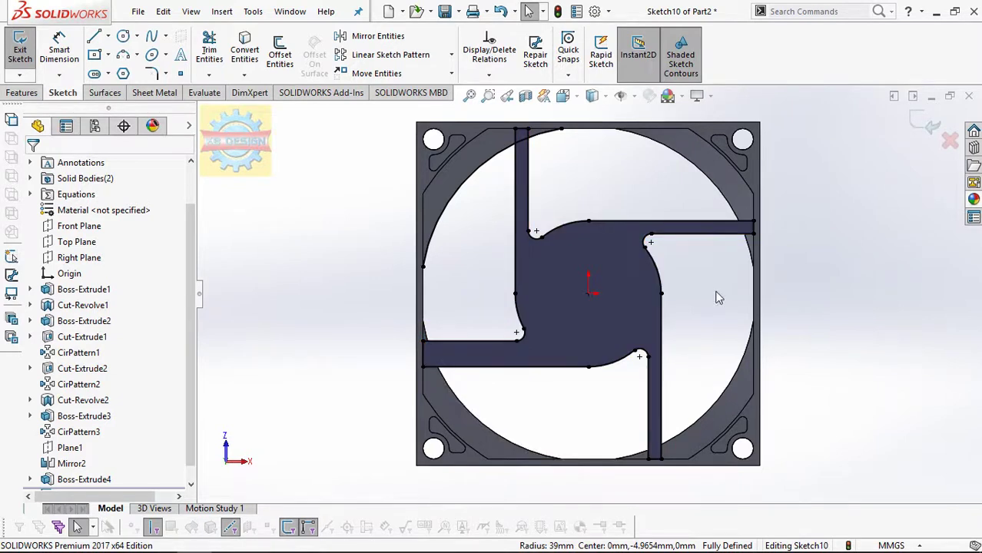
click(750, 263)
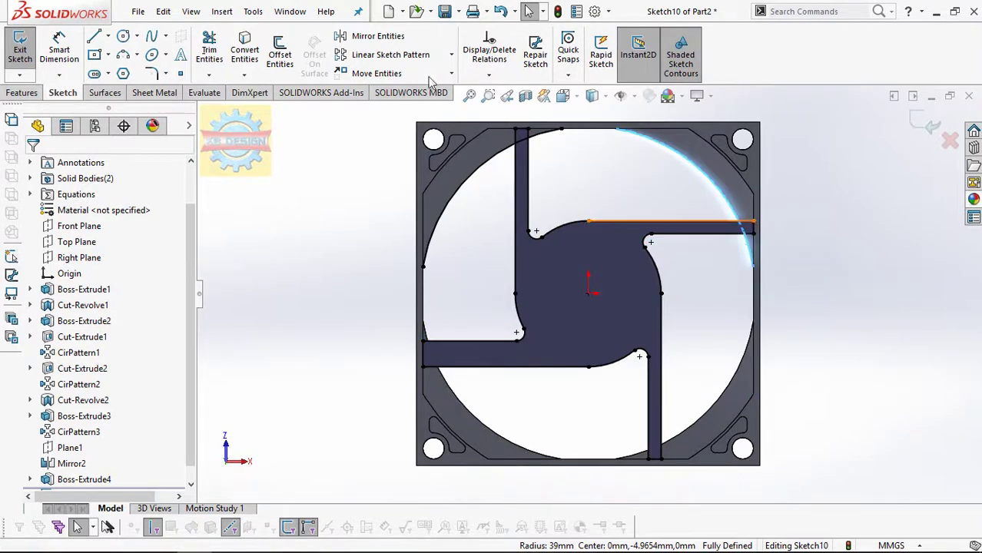
click(249, 50)
click(708, 411)
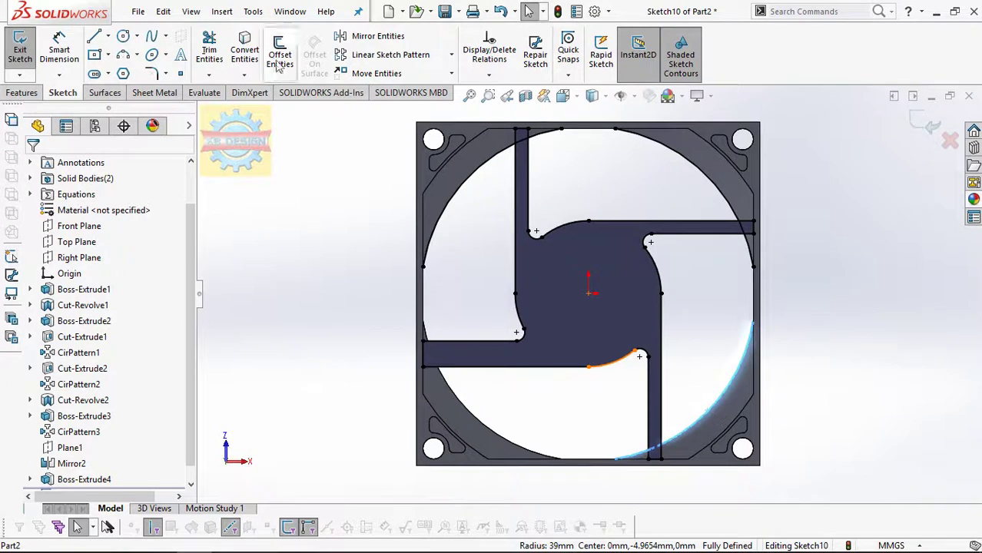
click(245, 50)
click(448, 390)
click(245, 50)
click(209, 50)
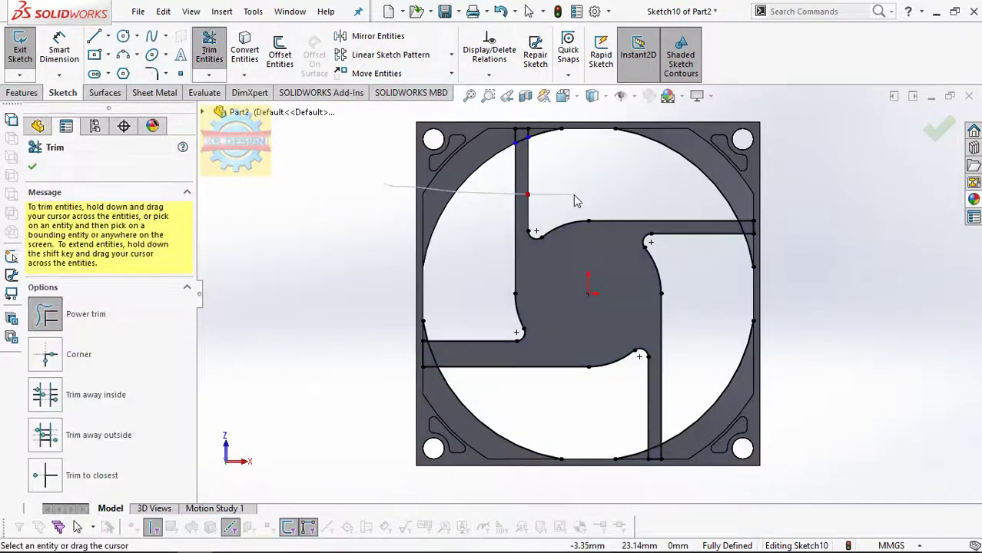
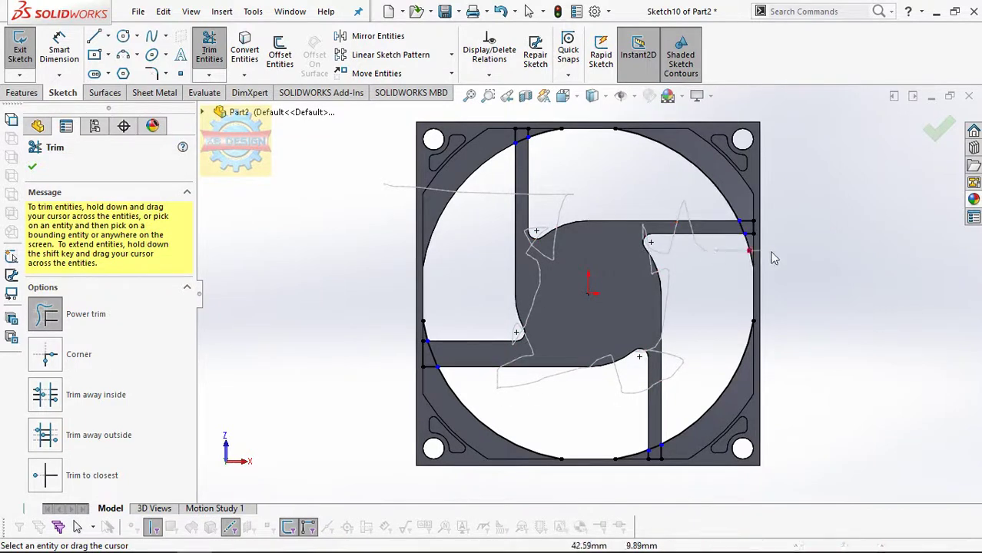
- Power-trim the stray segments so Sketch10 forms a central hub with four arms
drag(760, 362, 645, 409)
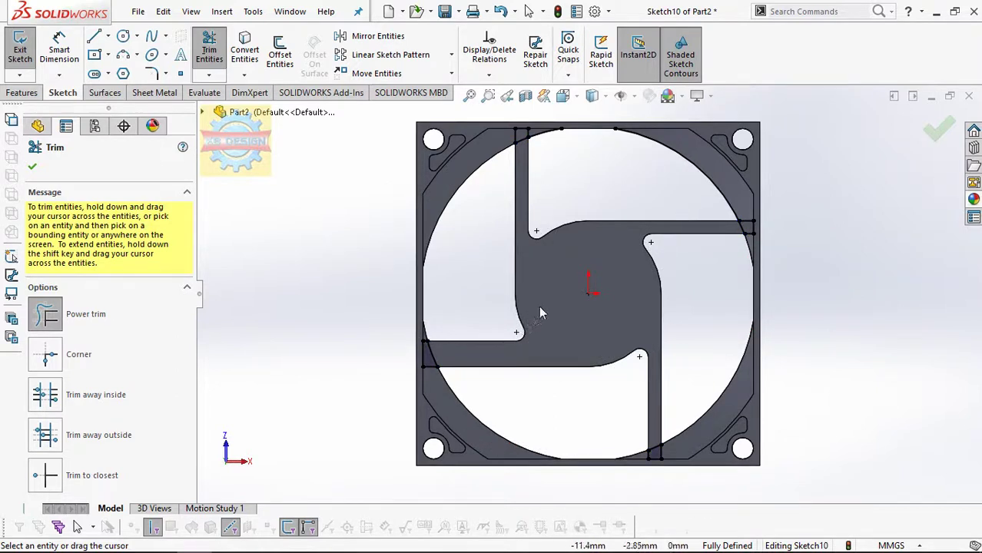
mouse_move(539, 306)
middle_down()
mouse_move(599, 361)
mouse_move(495, 344)
middle_up()
click(20, 50)
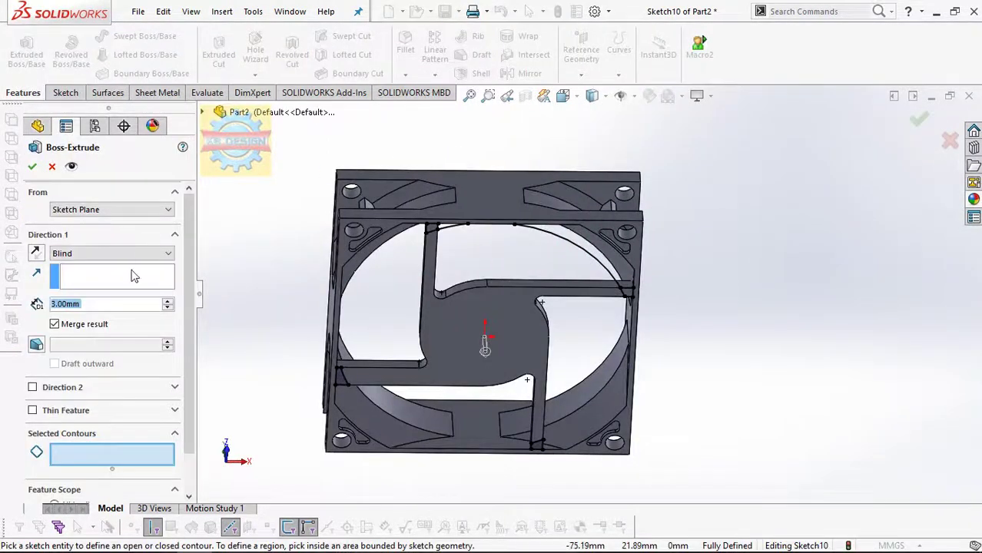
click(111, 253)
mouse_move(239, 246)
middle_down()
mouse_move(330, 285)
mouse_move(317, 331)
mouse_move(220, 295)
middle_up()
click(75, 257)
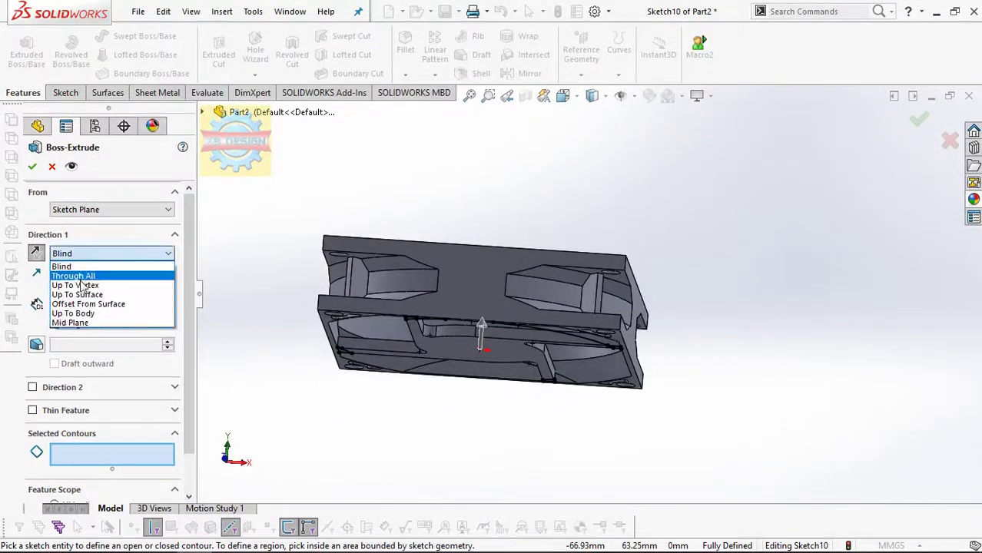
click(77, 285)
click(348, 344)
mouse_move(438, 333)
middle_down()
mouse_move(450, 343)
mouse_move(459, 270)
mouse_move(499, 184)
mouse_move(594, 137)
mouse_move(615, 361)
middle_up()
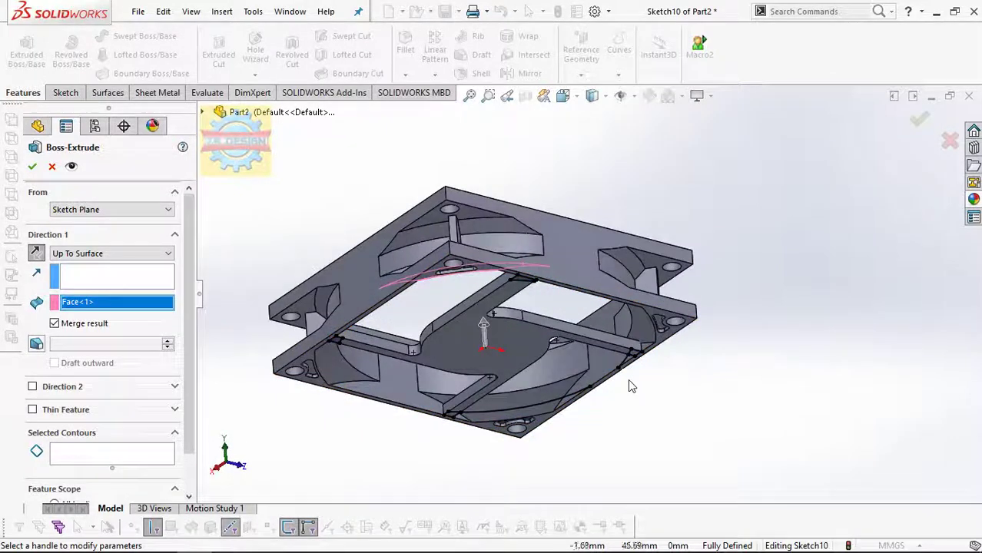
scroll(628, 379, down, 3)
click(51, 165)
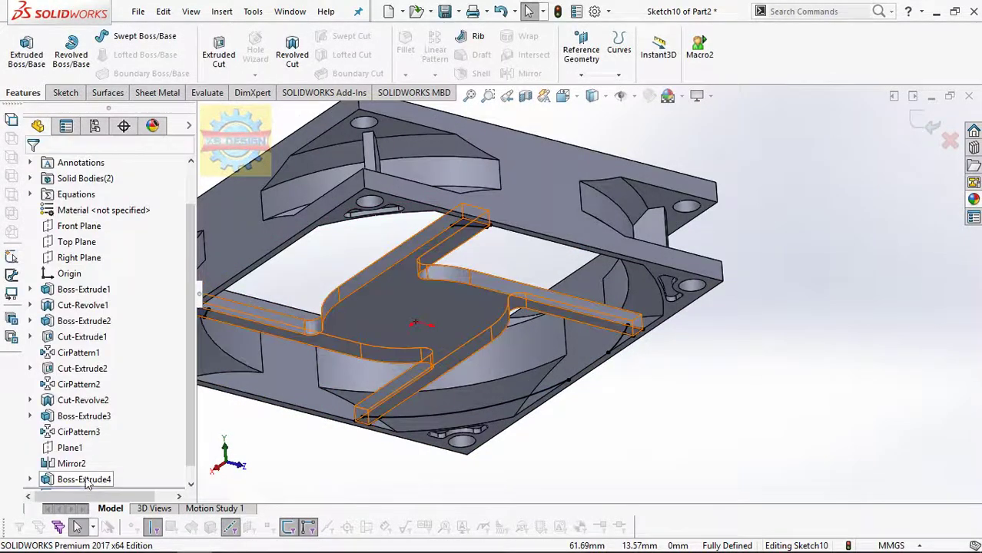
scroll(85, 461, down, 1)
- Start an Extruded Boss/Base on Sketch10 and switch its end condition to Up To Surface
click(66, 92)
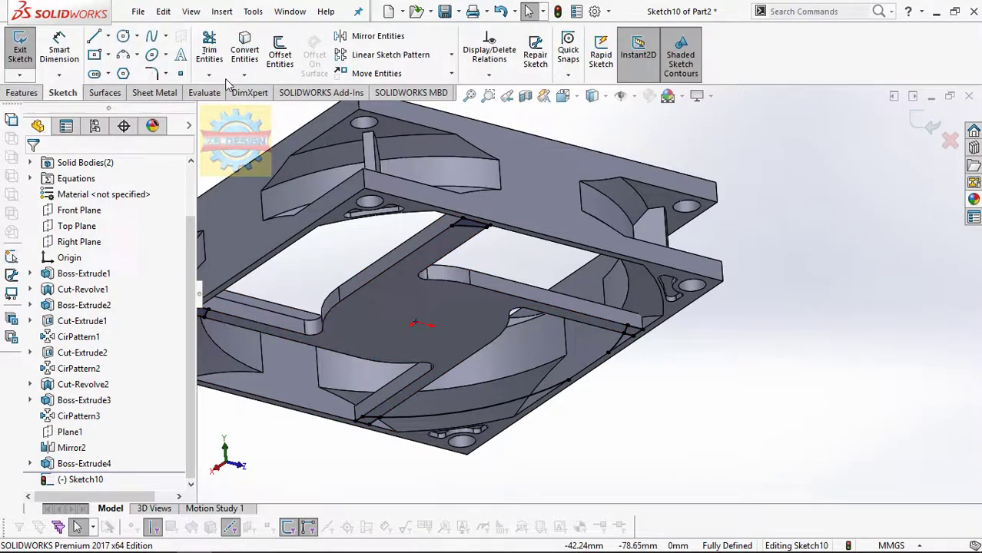
click(208, 50)
scroll(487, 362, up, 1)
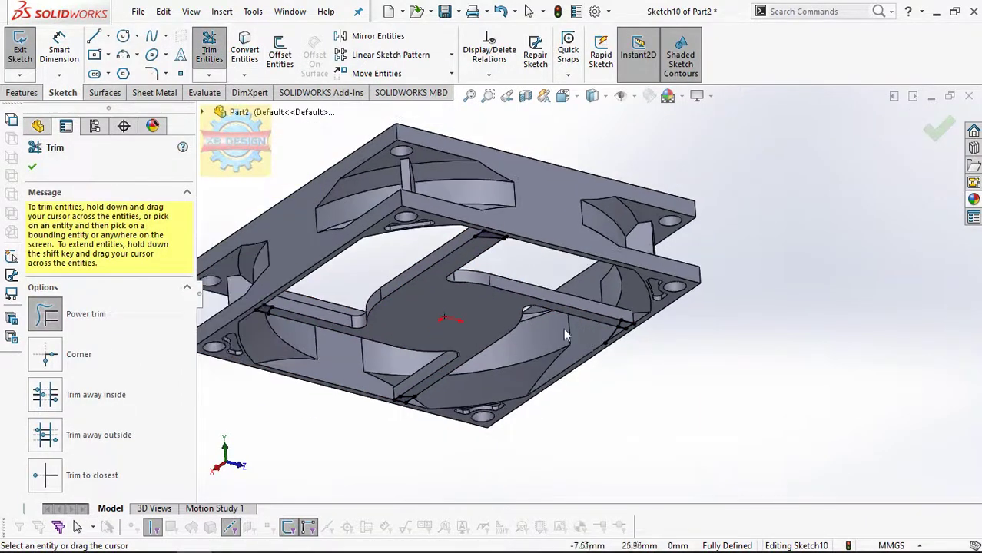
click(22, 92)
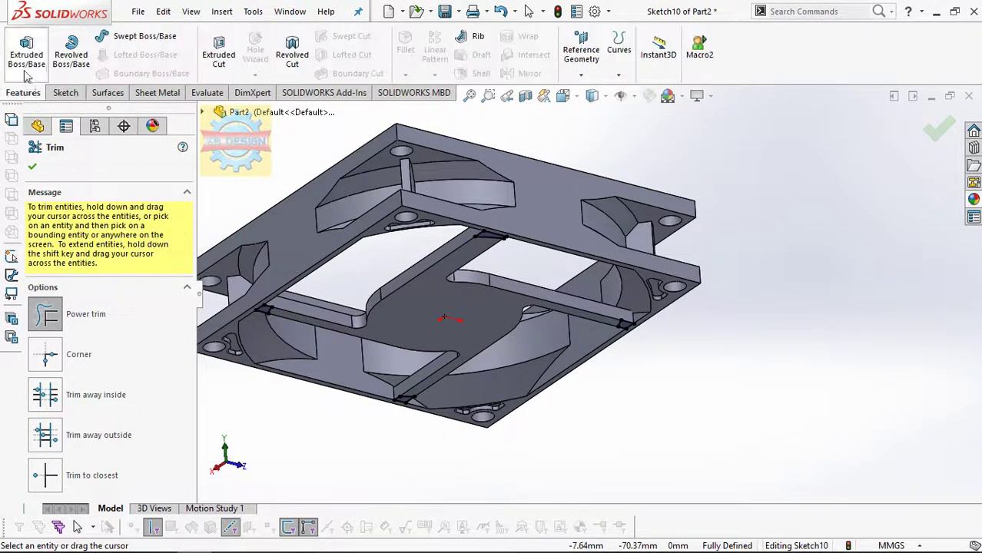
click(26, 50)
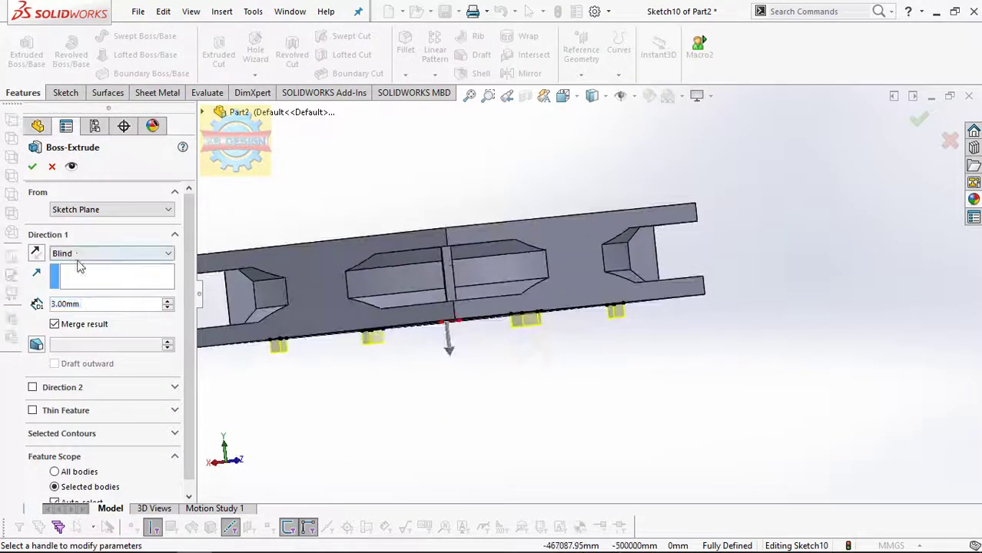
click(47, 254)
click(90, 300)
- Try the curved face as the limit, then cancel and restart the extrude at Blind 3.00mm
mouse_move(430, 308)
middle_down()
mouse_move(416, 207)
mouse_move(538, 254)
middle_up()
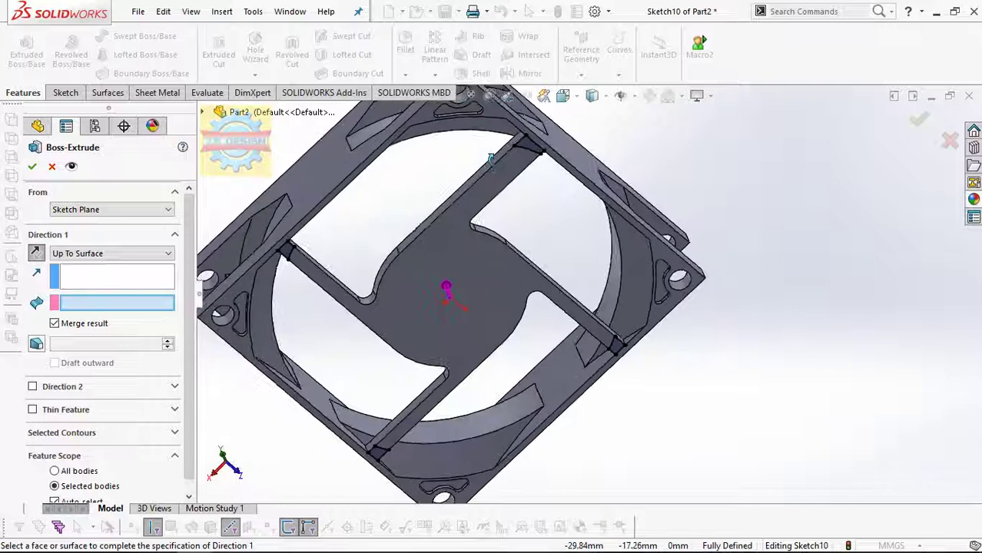
click(634, 289)
mouse_move(596, 346)
middle_down()
mouse_move(605, 432)
mouse_move(600, 391)
middle_up()
click(52, 166)
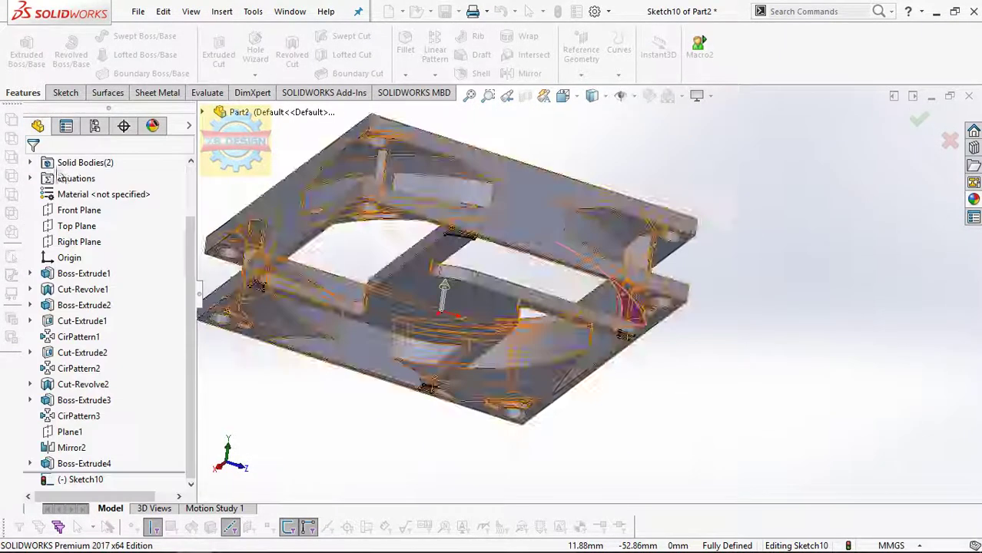
key(Return)
scroll(642, 344, down, 2)
- Restrict the extrude to Sketch10-Contour<1> under Selected Contours
scroll(131, 384, down, 1)
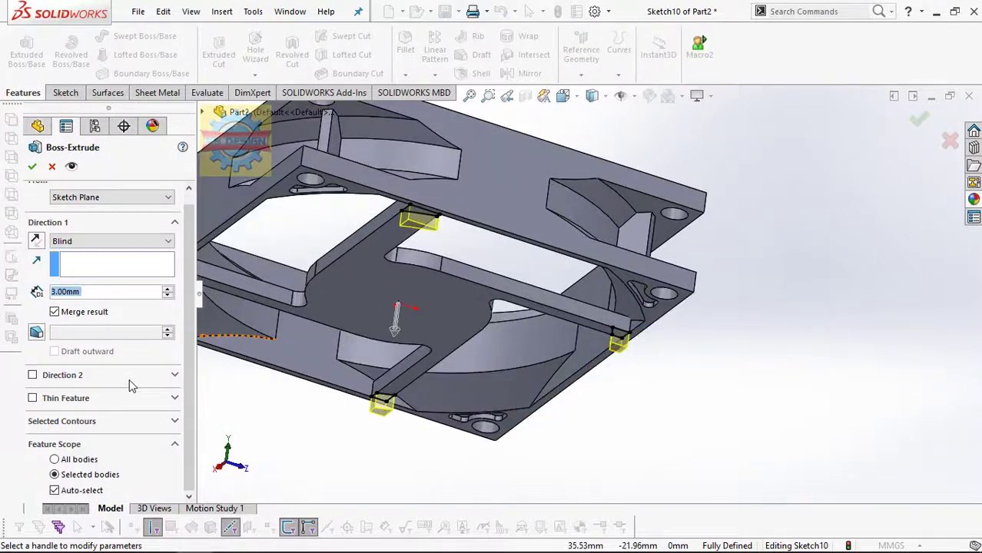
click(83, 424)
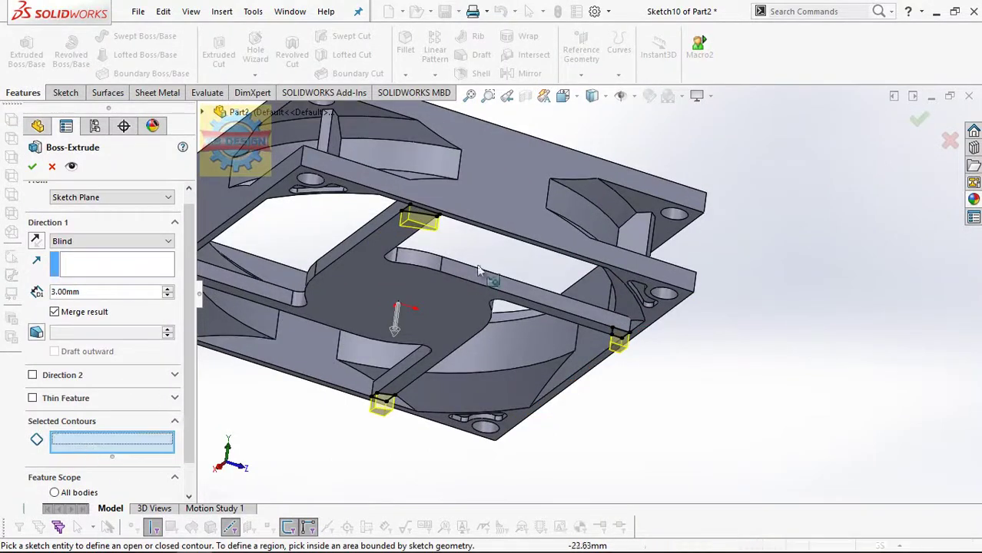
click(418, 227)
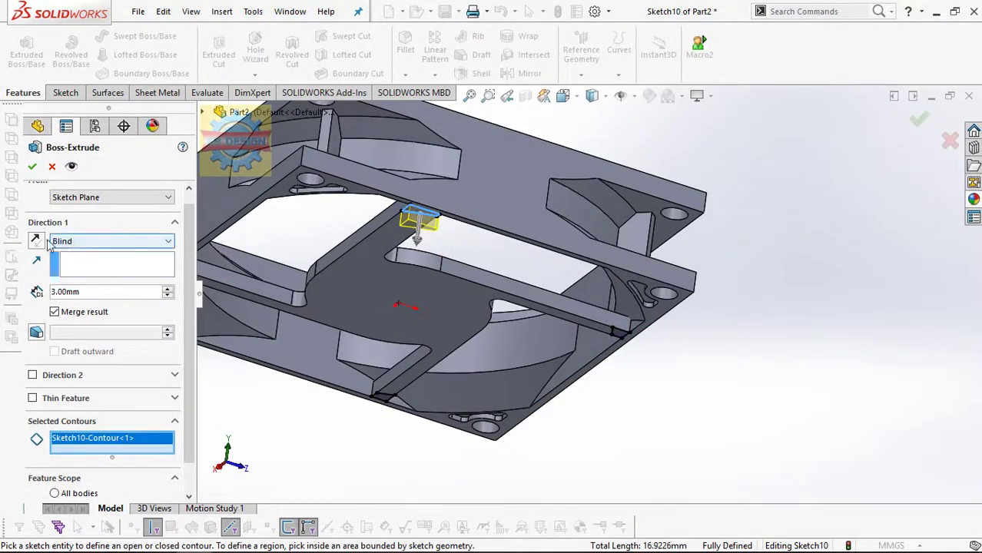
middle_drag(361, 231, 409, 185)
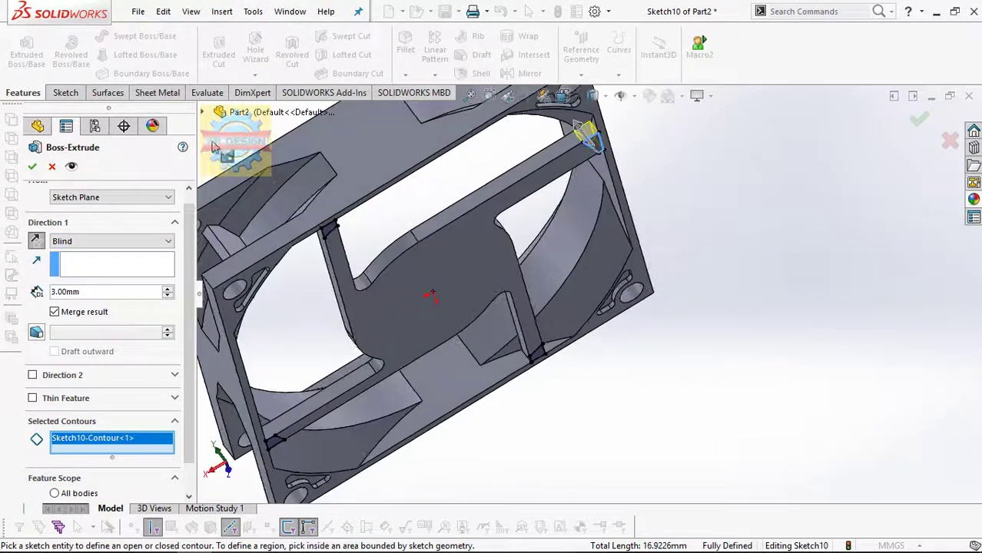
- Set Direction 1 to Up To Surface and pick the face the extrusion ends at
click(119, 240)
click(118, 272)
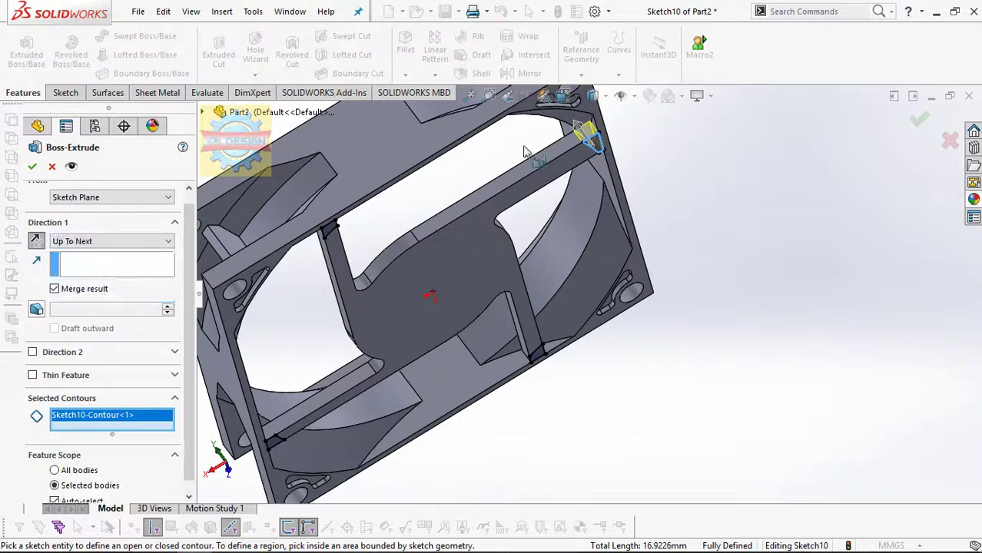
click(115, 241)
click(115, 255)
click(111, 240)
click(107, 295)
click(590, 146)
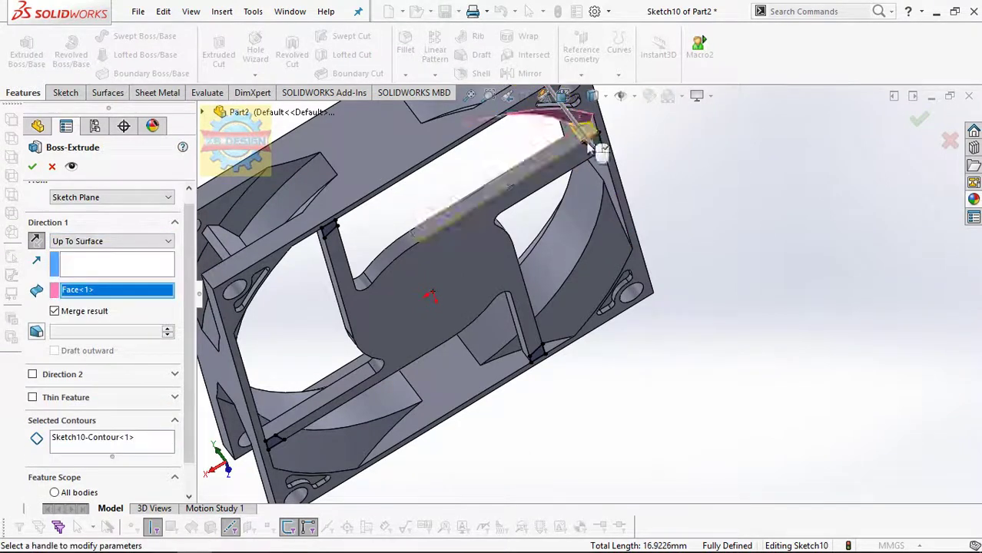
middle_drag(598, 148, 621, 304)
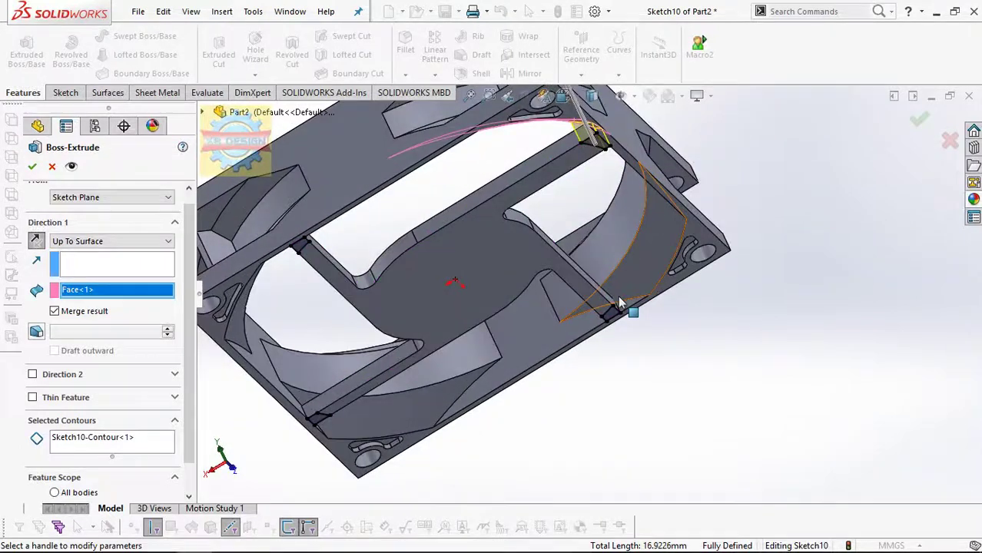
- Remove the extra region from the selected contours and accept Boss-Extrude5
click(111, 440)
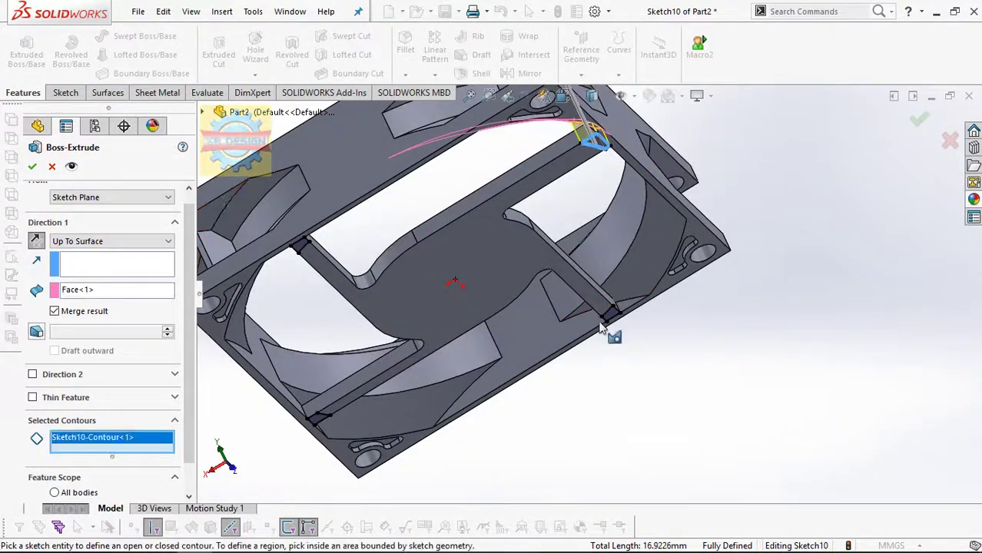
click(612, 321)
middle_drag(618, 325, 514, 302)
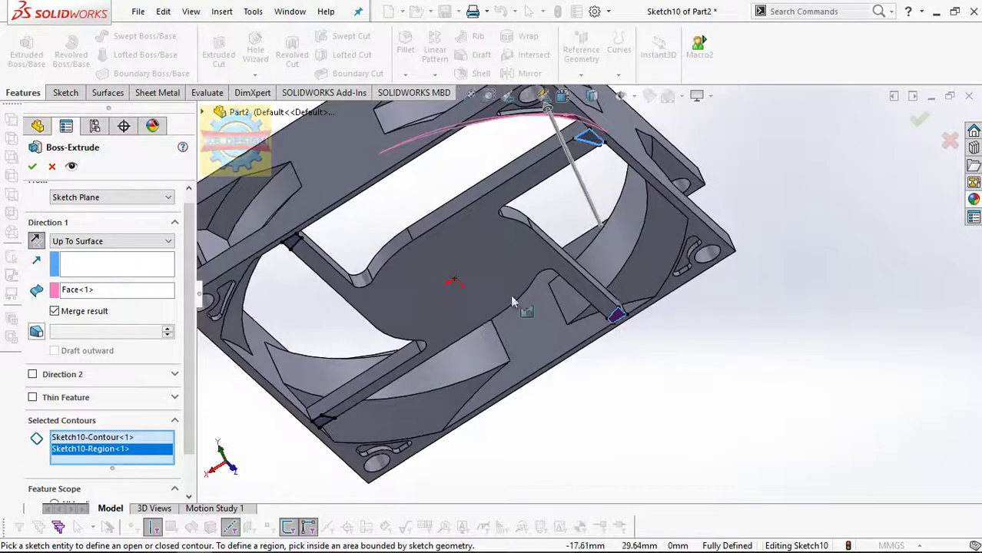
right_click(92, 452)
click(123, 473)
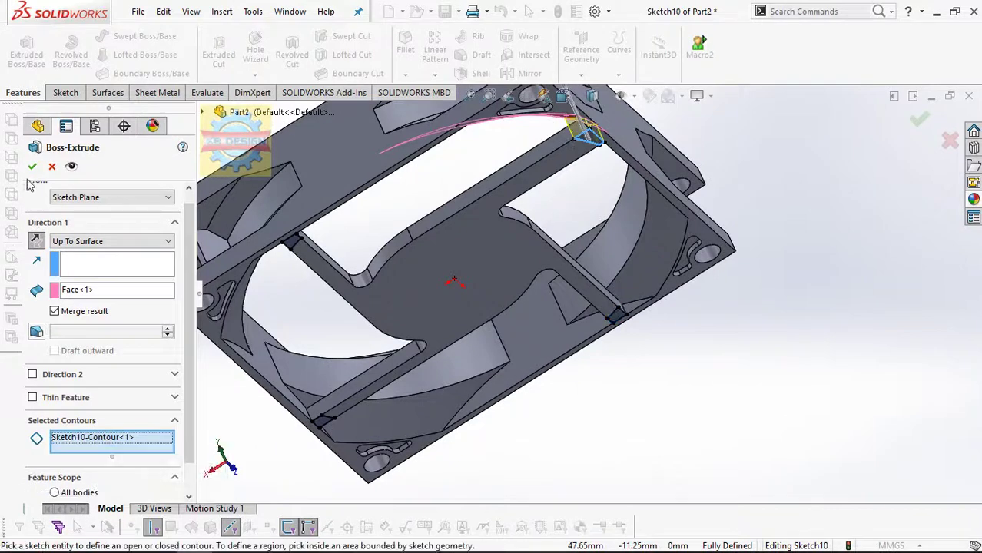
click(31, 166)
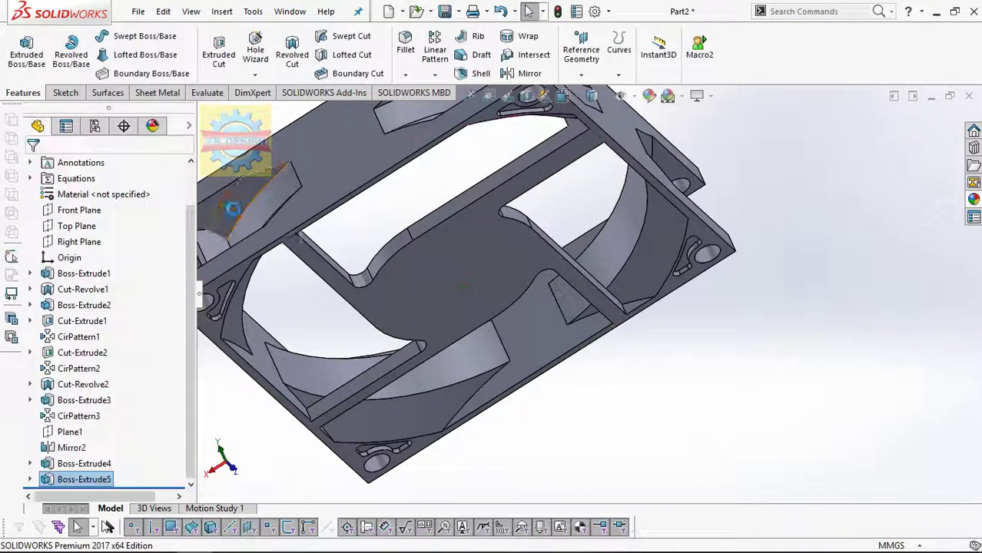
- Show Sketch10 on the model from under Boss-Extrude5
click(26, 54)
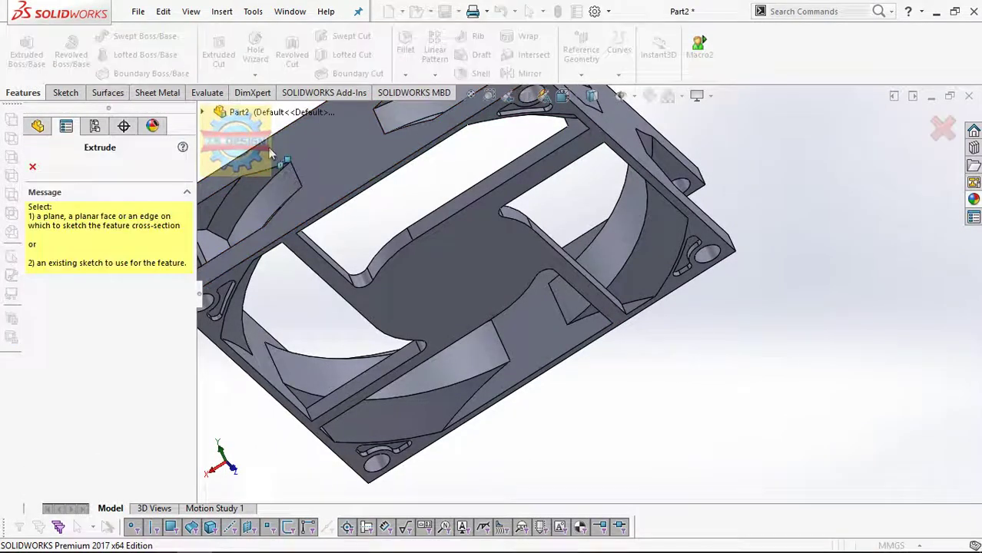
click(32, 166)
click(30, 474)
click(91, 479)
click(90, 456)
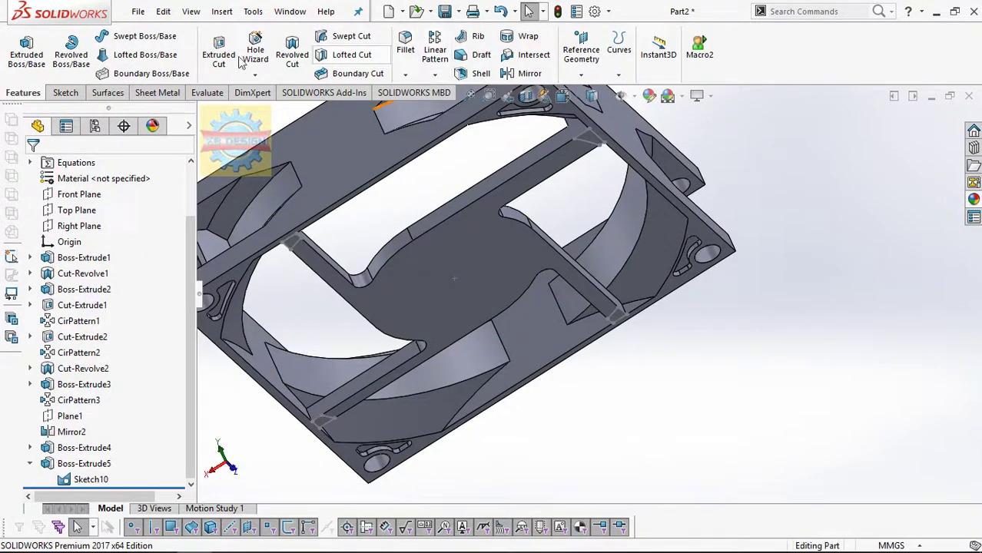
- Extrude a second Sketch10 strut-end contour Up To Surface on the curved face as Boss-Extrude6
click(26, 50)
click(619, 323)
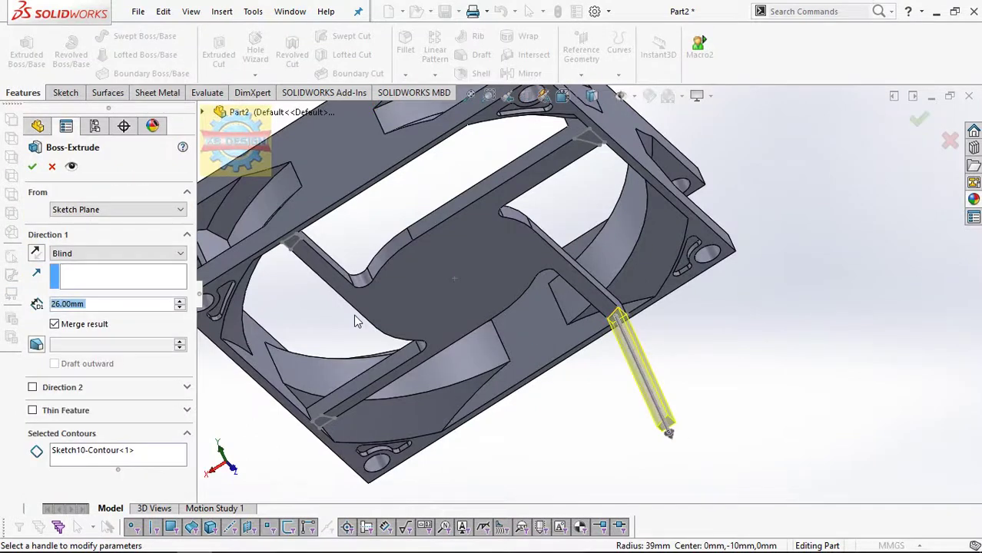
click(77, 254)
click(77, 299)
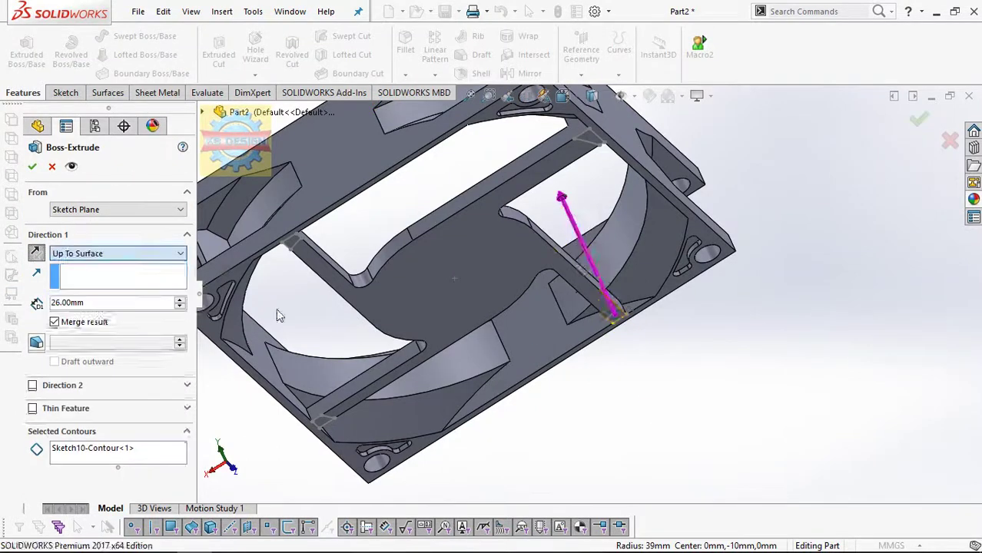
click(651, 292)
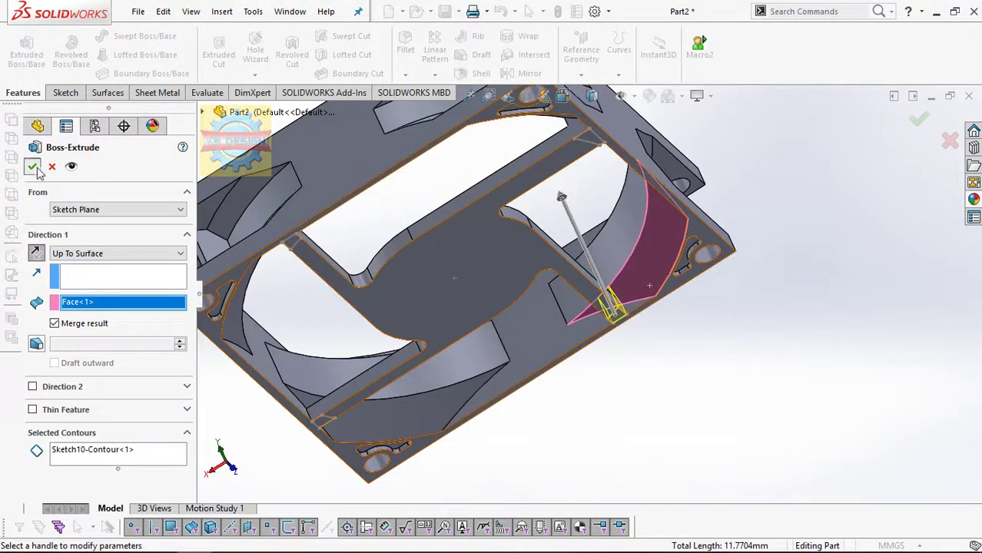
click(33, 167)
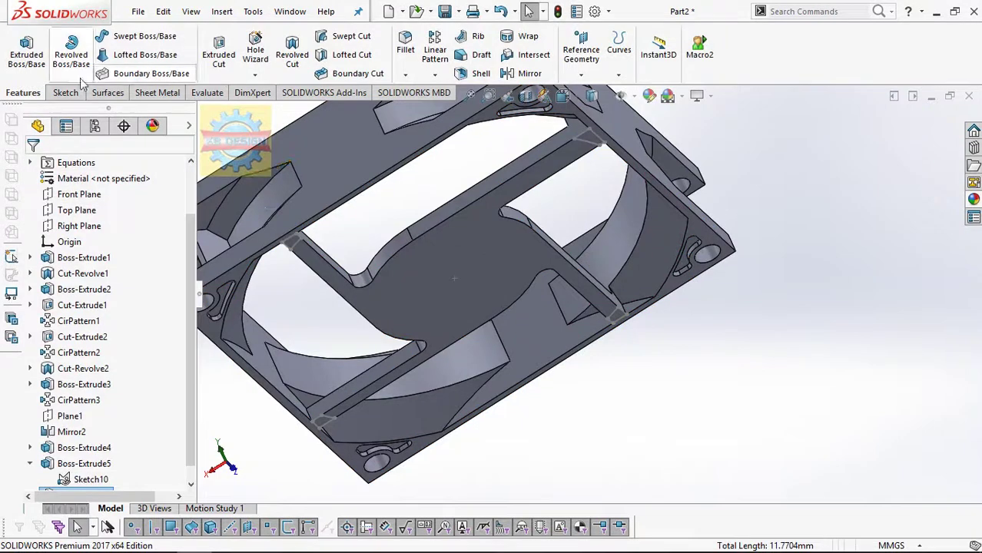
- Extrude the next strut contour up to its curved face as Boss-Extrude7
click(29, 48)
click(316, 417)
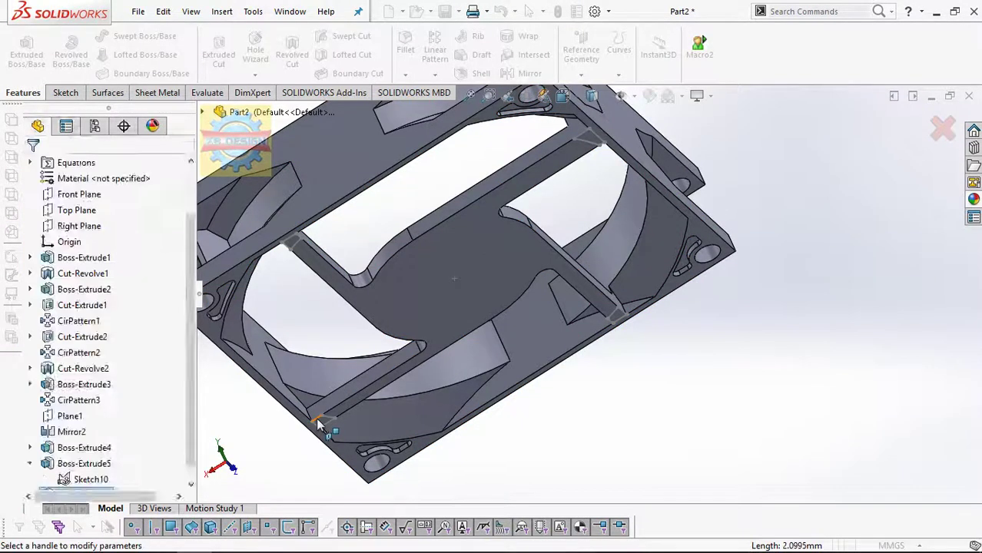
text(26.00mm)
click(115, 254)
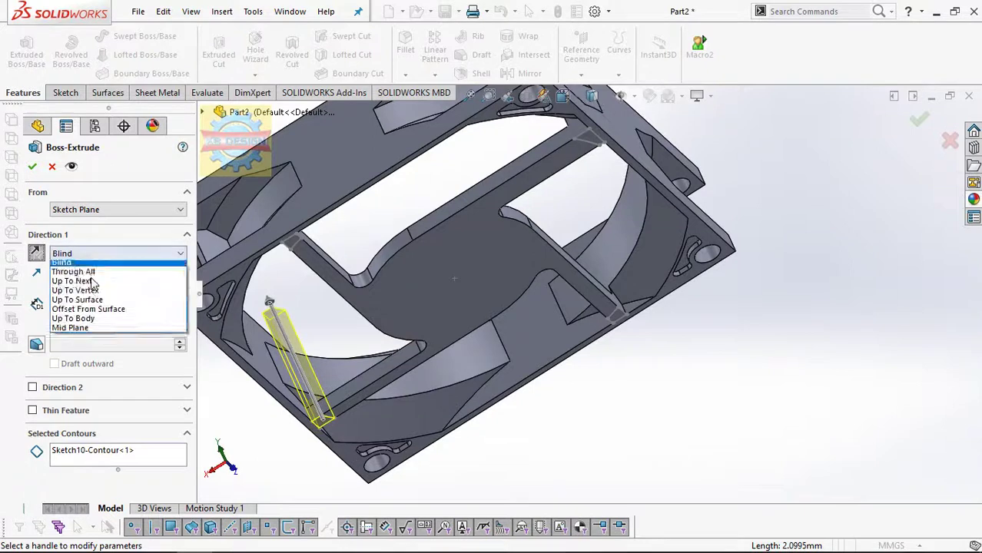
click(77, 301)
click(354, 422)
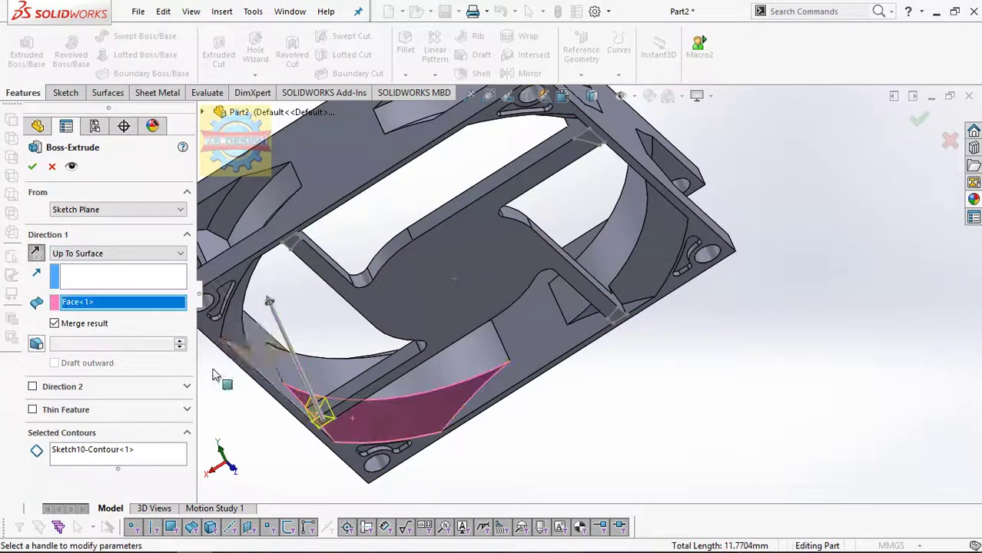
click(32, 168)
- Extrude Sketch10 in the reversed direction Up To Surface on the housing face as Boss-Extrude8
click(27, 49)
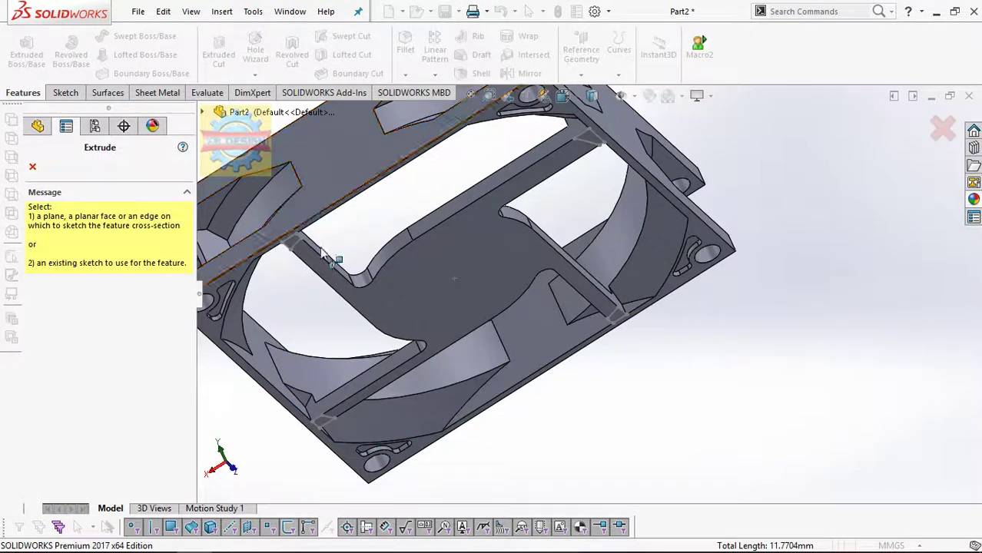
click(299, 254)
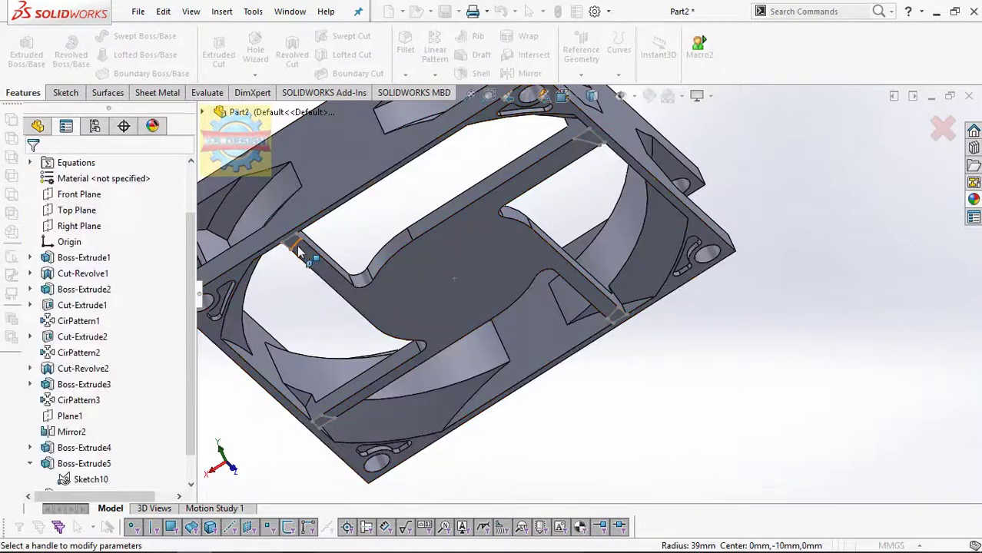
click(86, 254)
click(62, 267)
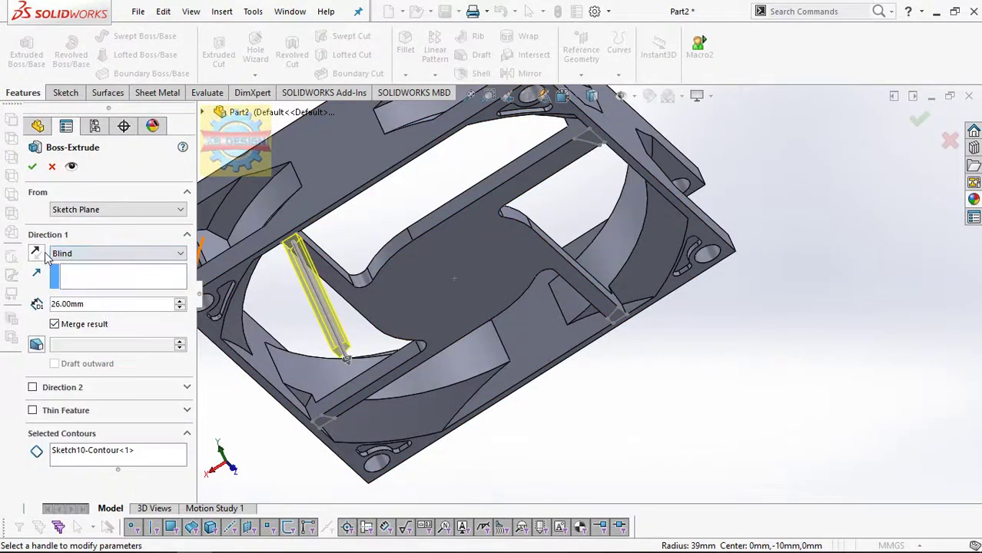
click(66, 257)
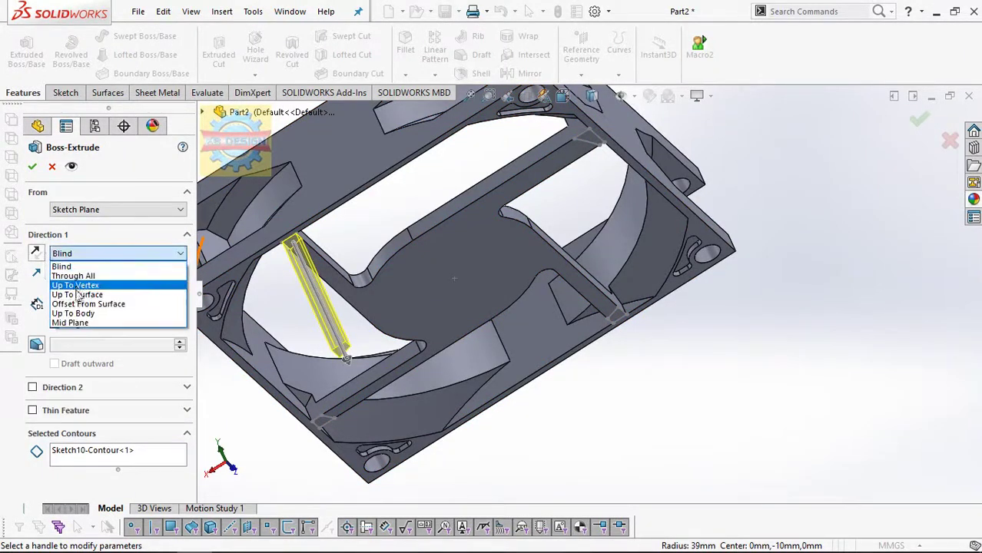
click(128, 286)
click(36, 255)
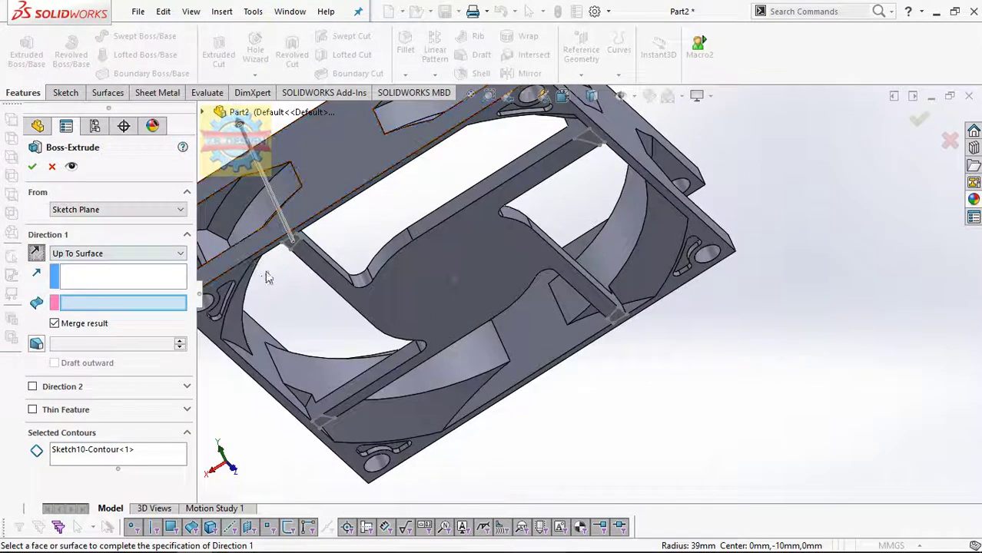
click(249, 289)
click(32, 166)
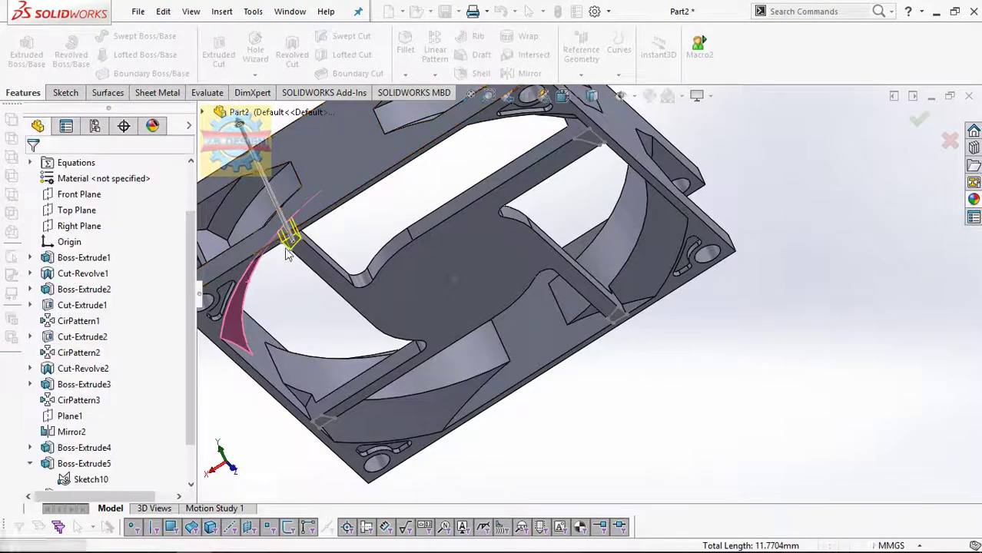
- Hide Sketch10 under Boss-Extrude8
click(30, 479)
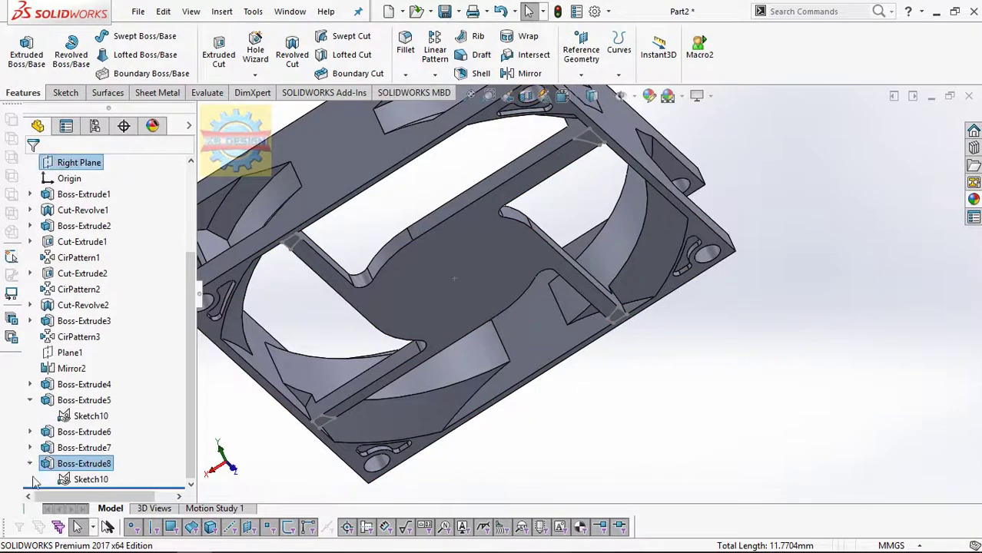
click(64, 415)
click(84, 361)
- Select the fan housing's flat front face and turn it Normal To the view
mouse_move(584, 415)
middle_down()
mouse_move(580, 294)
mouse_move(672, 382)
middle_up()
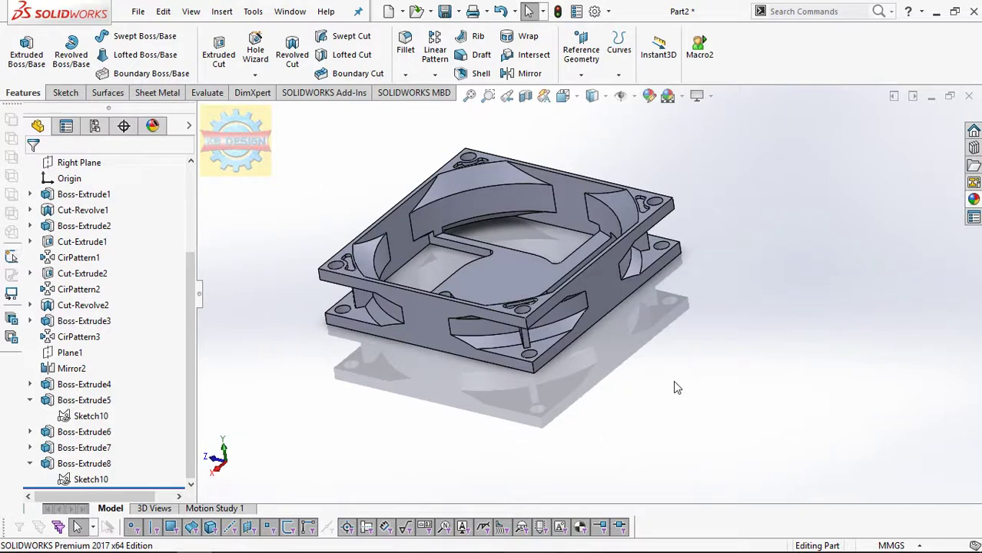
middle_drag(537, 360, 554, 69)
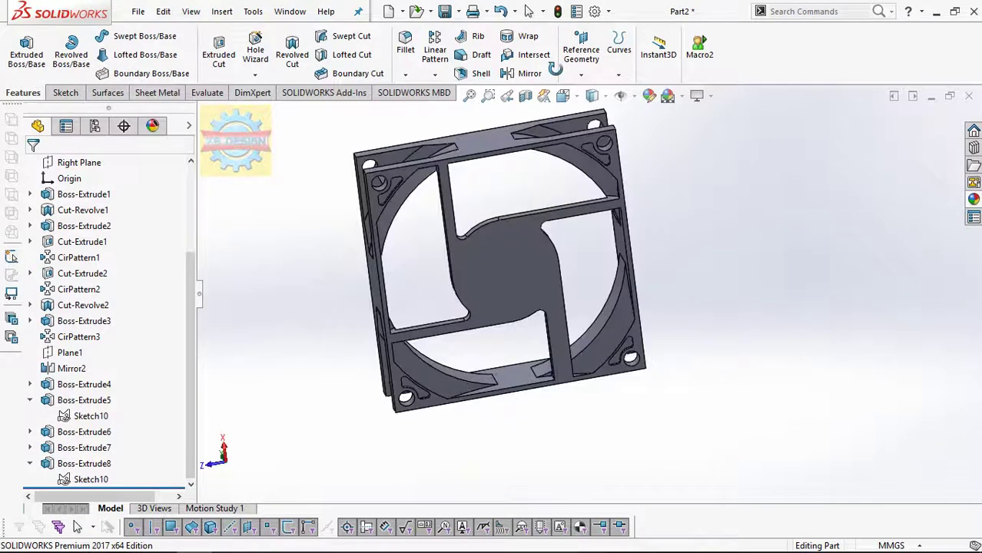
middle_drag(549, 207, 510, 251)
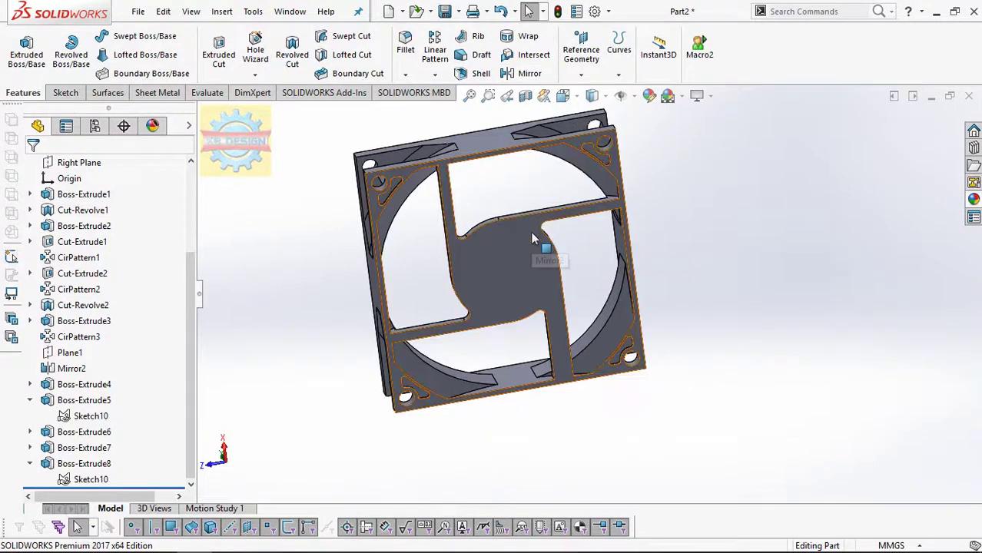
click(510, 251)
key(ctrl+8)
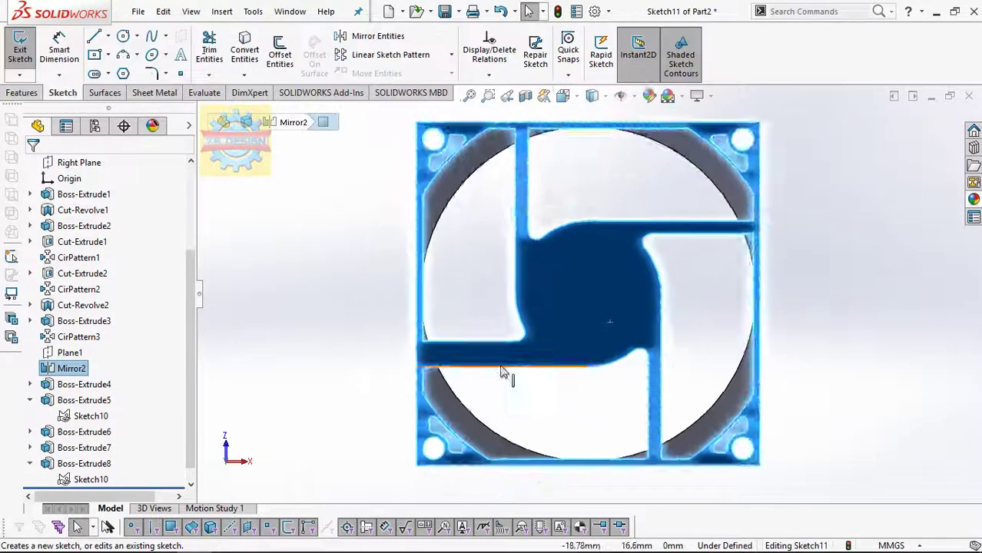
- Draw a corner rectangle along the left horizontal strut
scroll(504, 373, down, 2)
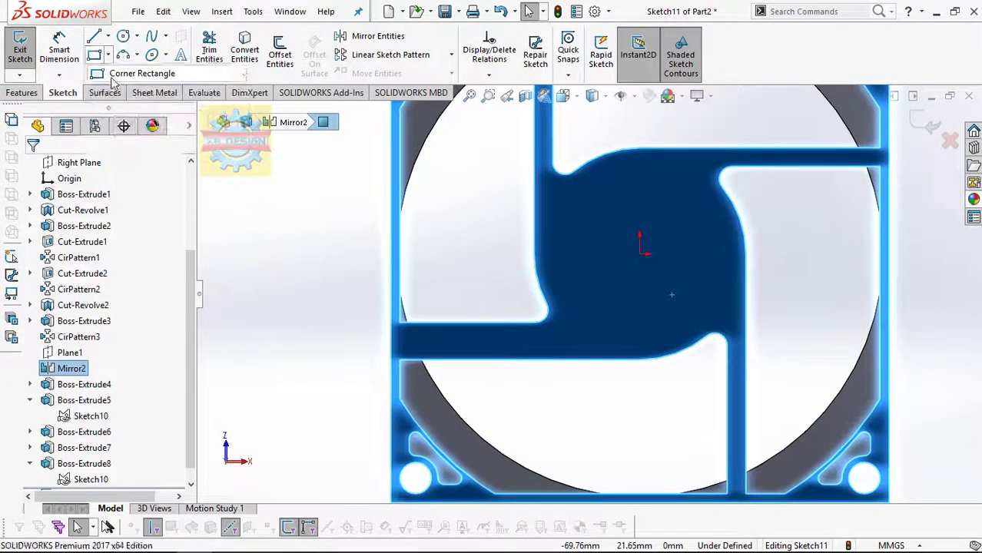
click(93, 54)
click(393, 335)
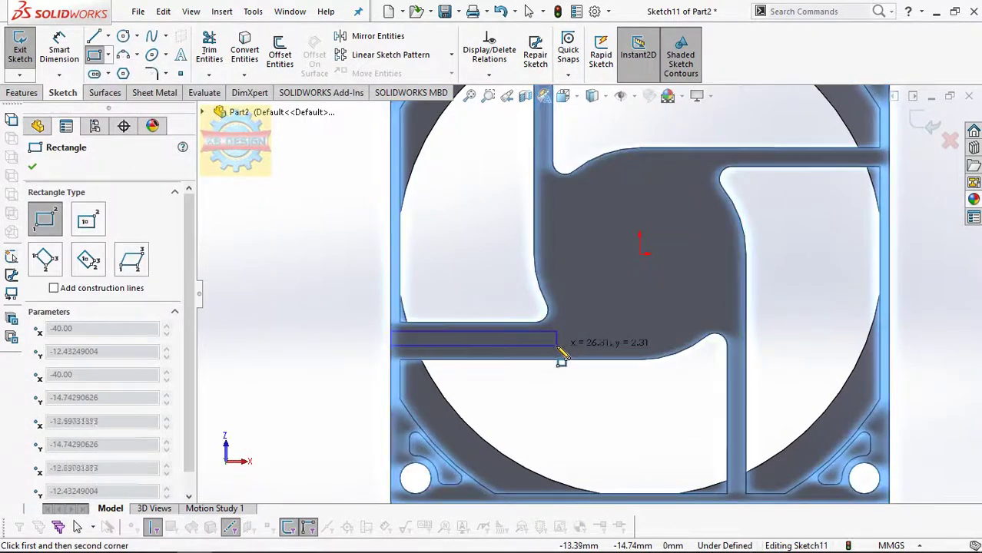
click(556, 346)
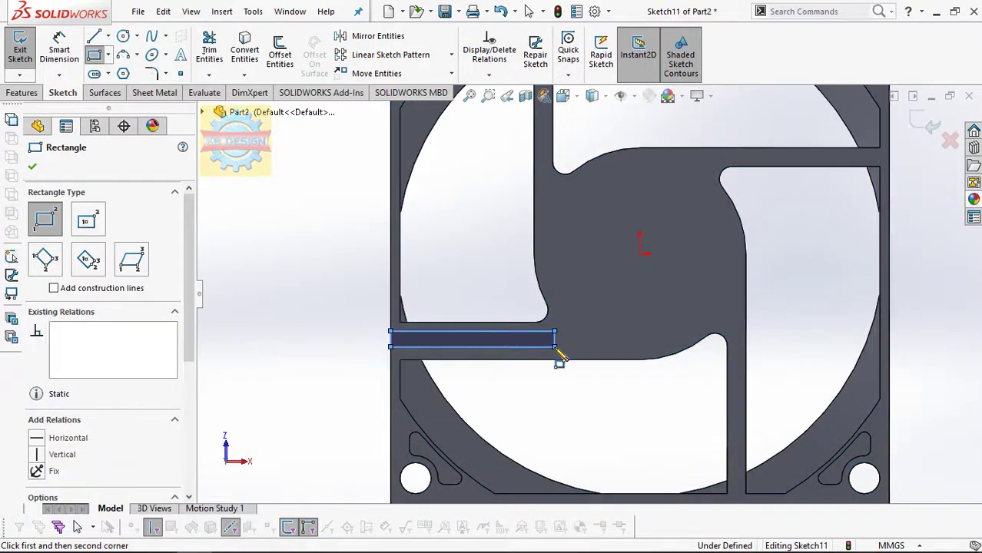
key(Escape)
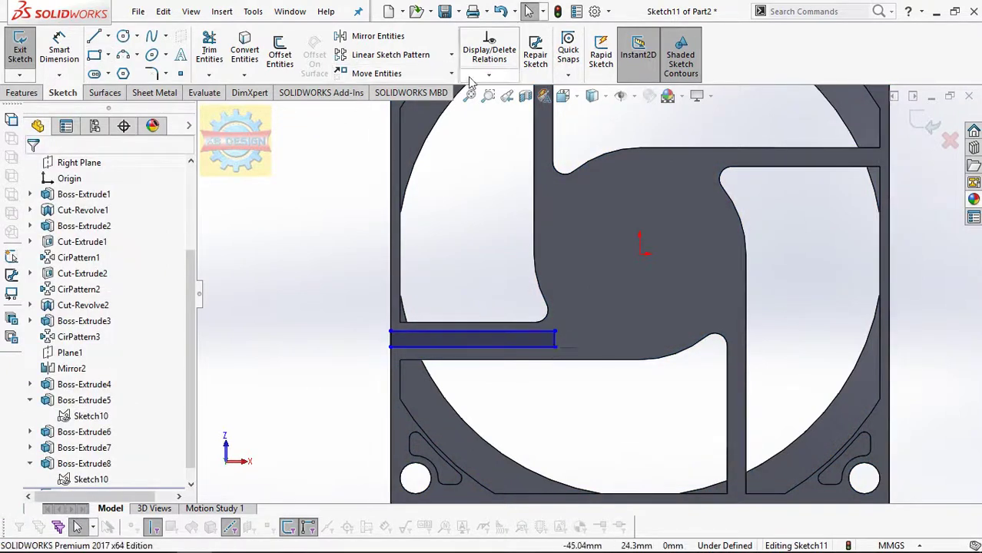
- Dimension the gap between the rectangle's top line and the strut's top edge at 1 mm
click(60, 50)
click(469, 331)
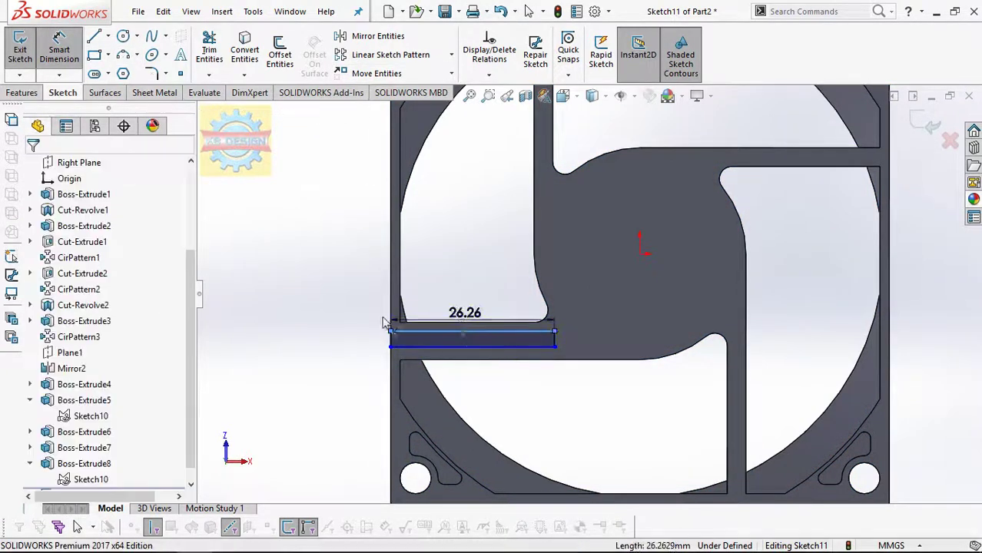
click(411, 327)
click(424, 317)
key(ctrl+z)
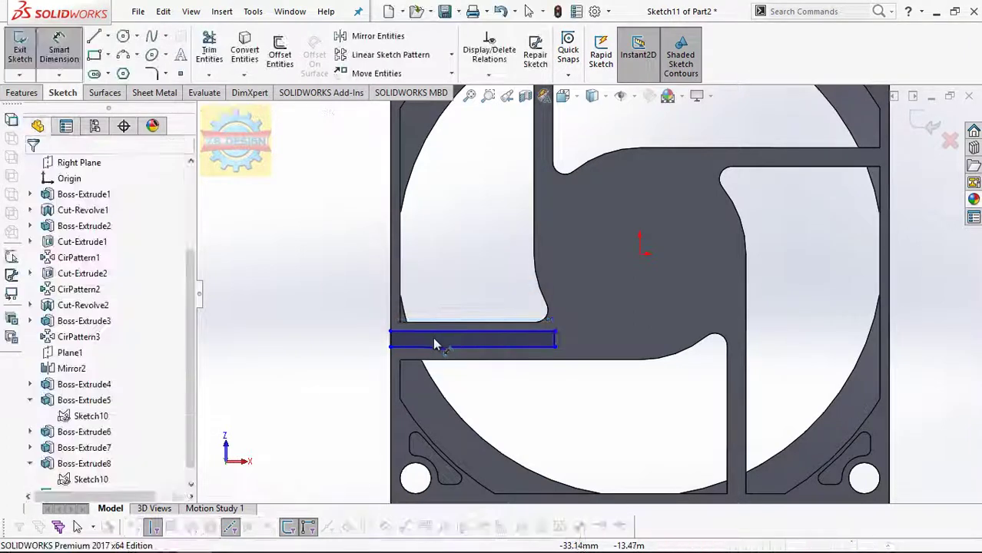
click(434, 330)
click(397, 322)
click(361, 329)
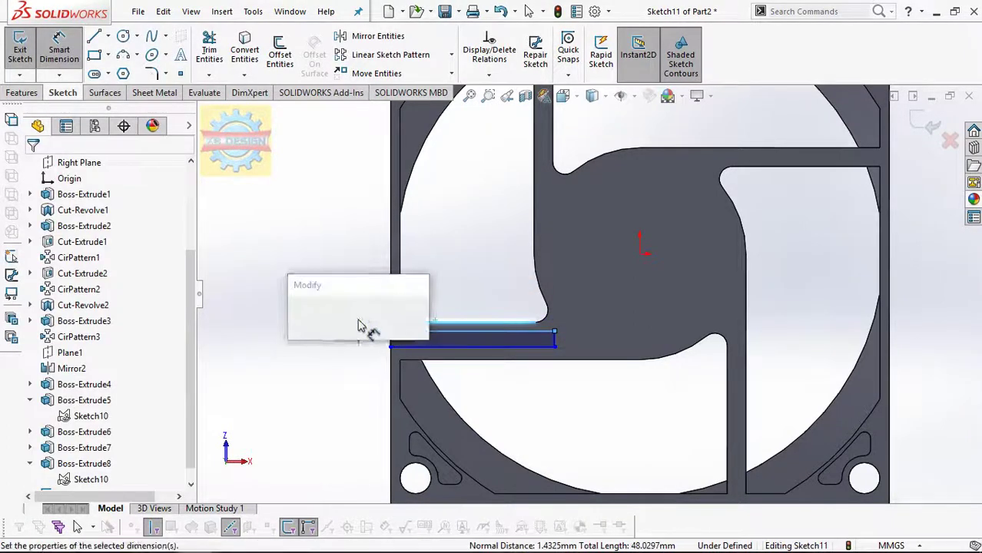
key(Return)
- Dimension the bottom gap to the strut's lower edge at 1 mm
click(449, 347)
click(397, 323)
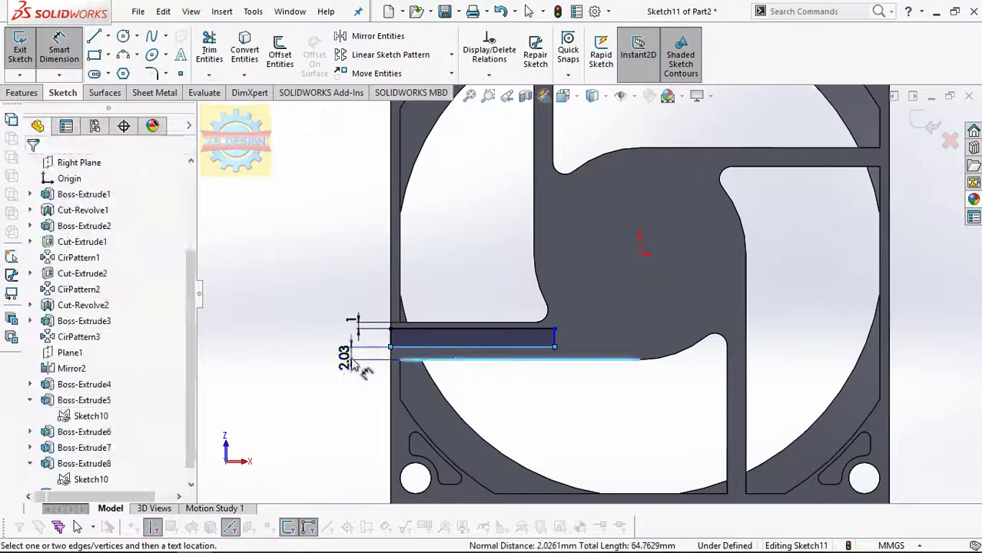
click(353, 363)
text(1)
key(Return)
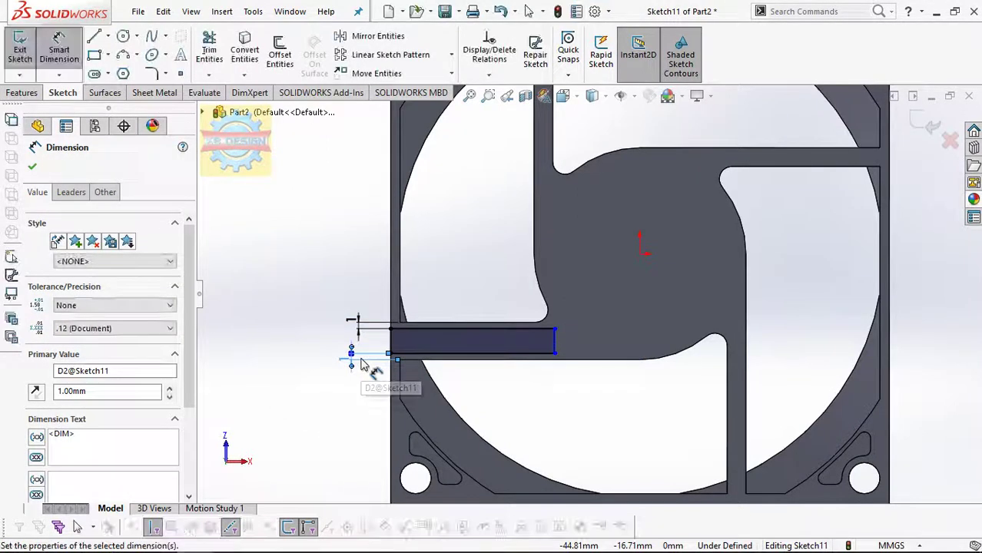
click(32, 169)
click(30, 397)
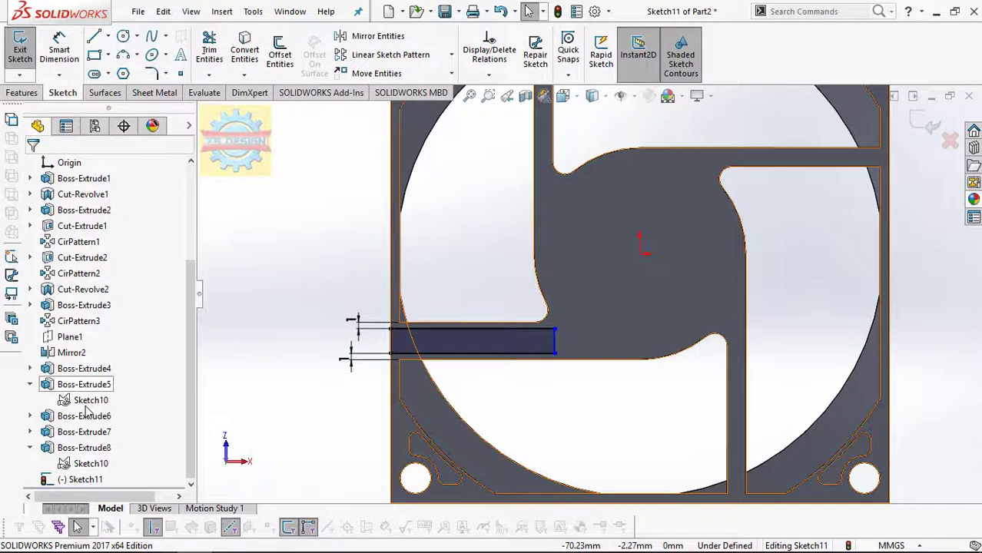
click(31, 385)
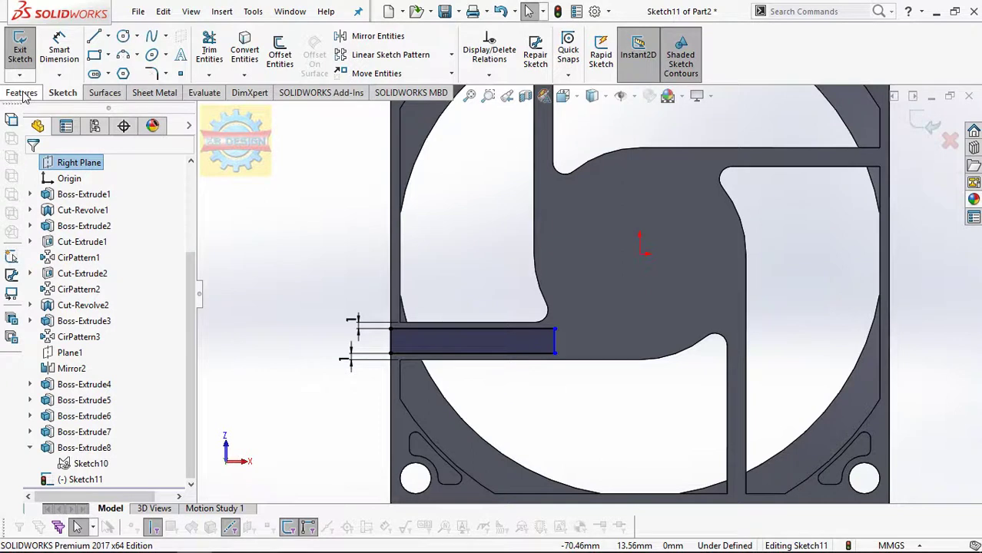
- Convert the hub's curved edge into Sketch11 and stretch the rectangle's end into the hub
click(538, 277)
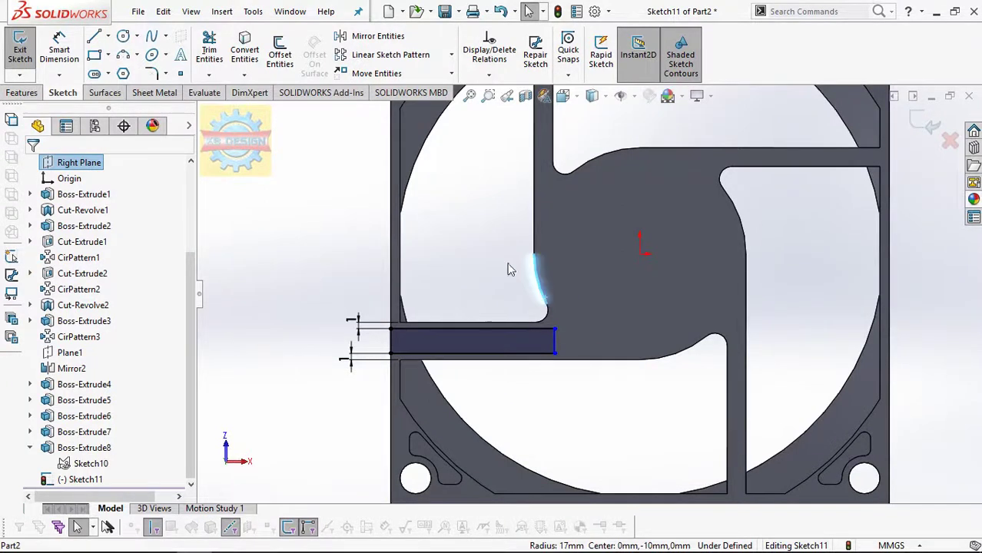
click(246, 58)
click(208, 75)
click(230, 90)
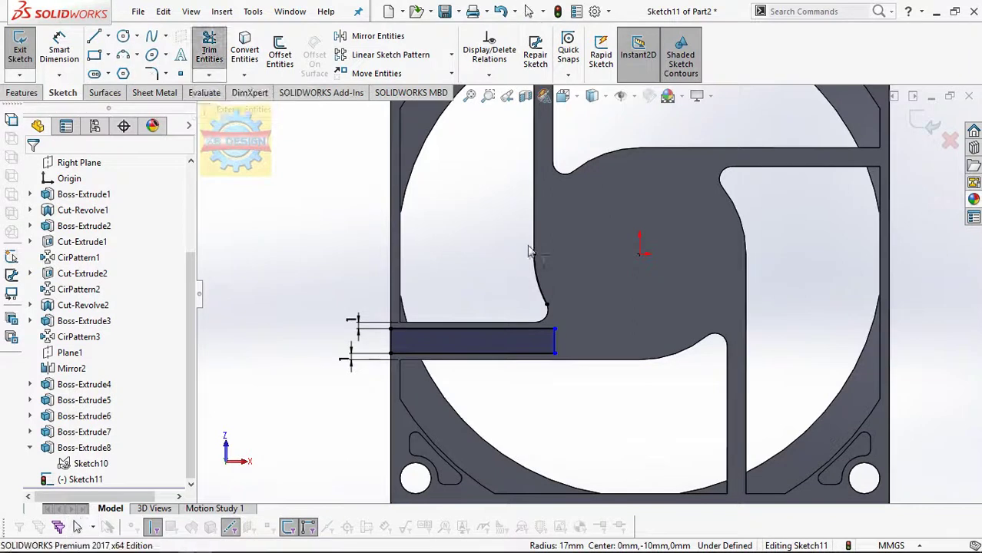
key(Escape)
drag(555, 341, 593, 341)
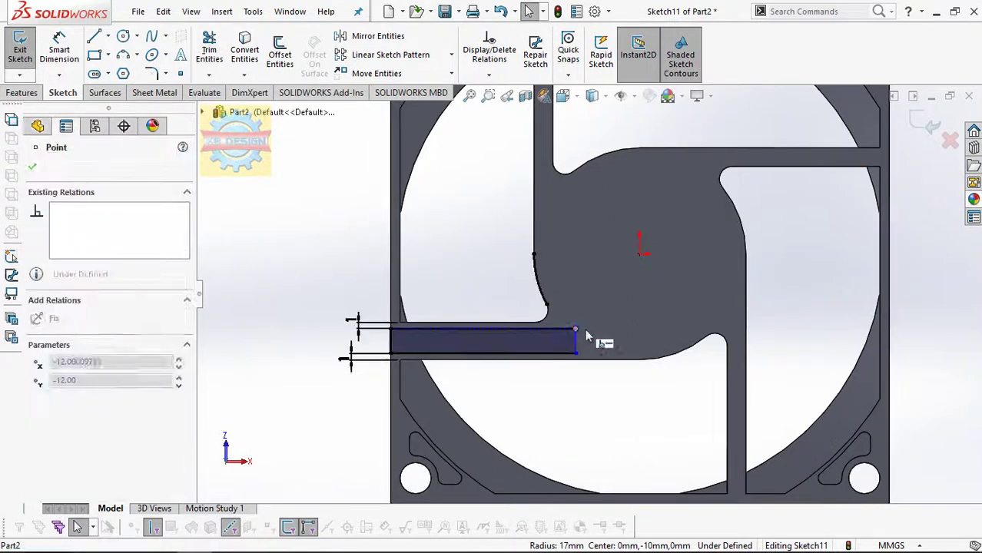
- Power-trim the rectangle's end and the excess arc so the end follows the hub curve
click(443, 246)
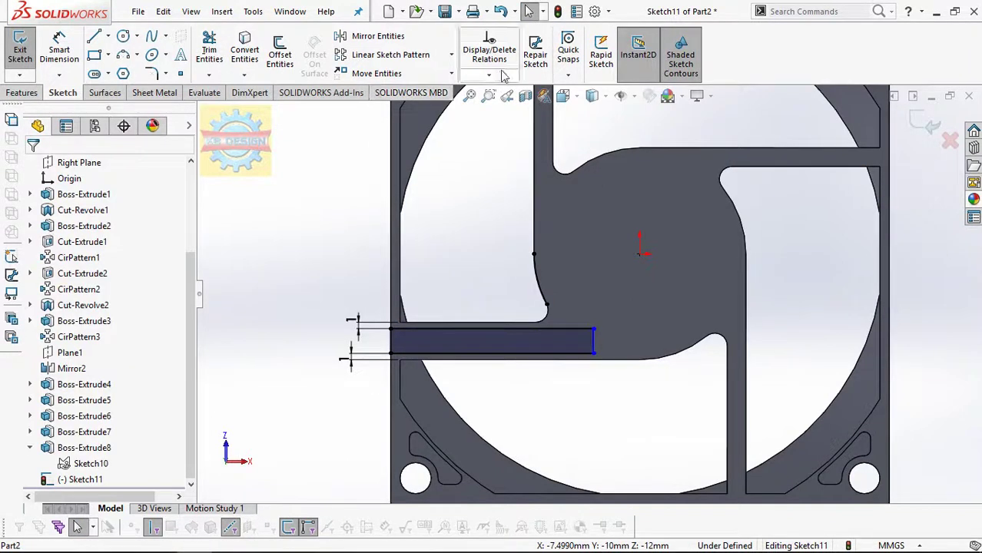
click(203, 78)
drag(544, 302, 594, 353)
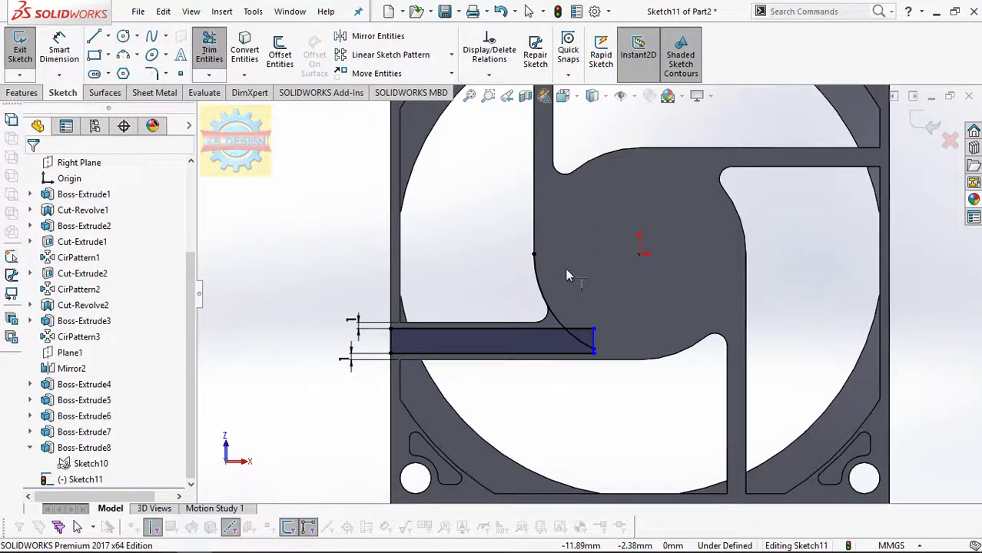
click(208, 74)
click(219, 90)
drag(555, 303, 633, 359)
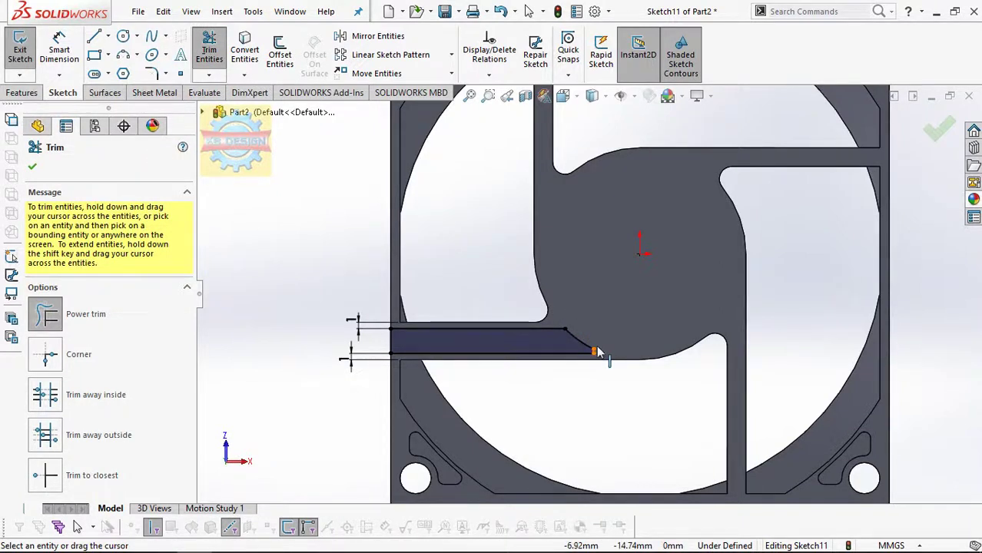
- Cut the strut profile Blind 2 mm deep as Cut-Extrude3
click(22, 92)
click(218, 50)
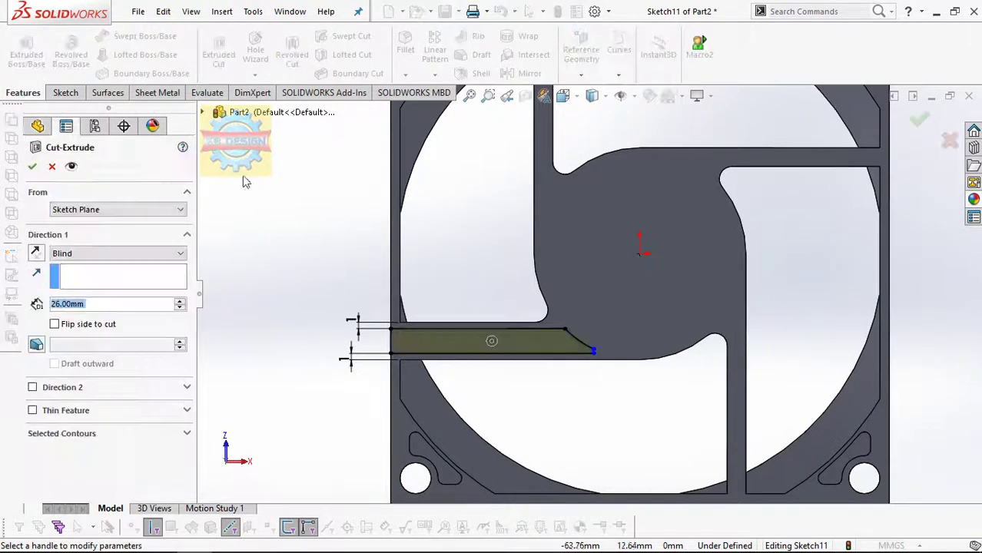
click(35, 167)
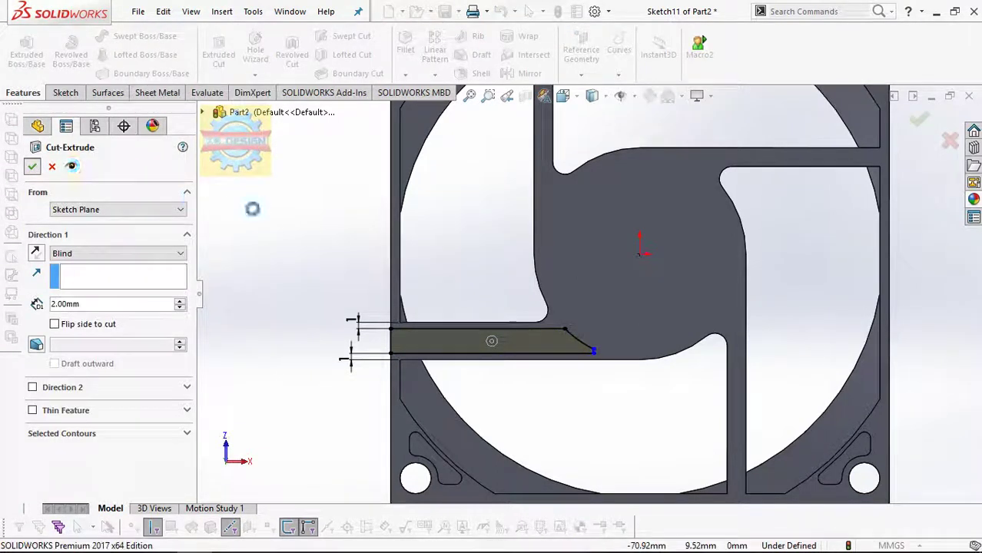
mouse_move(339, 230)
middle_down()
mouse_move(346, 262)
mouse_move(461, 263)
mouse_move(377, 339)
mouse_move(397, 384)
middle_up()
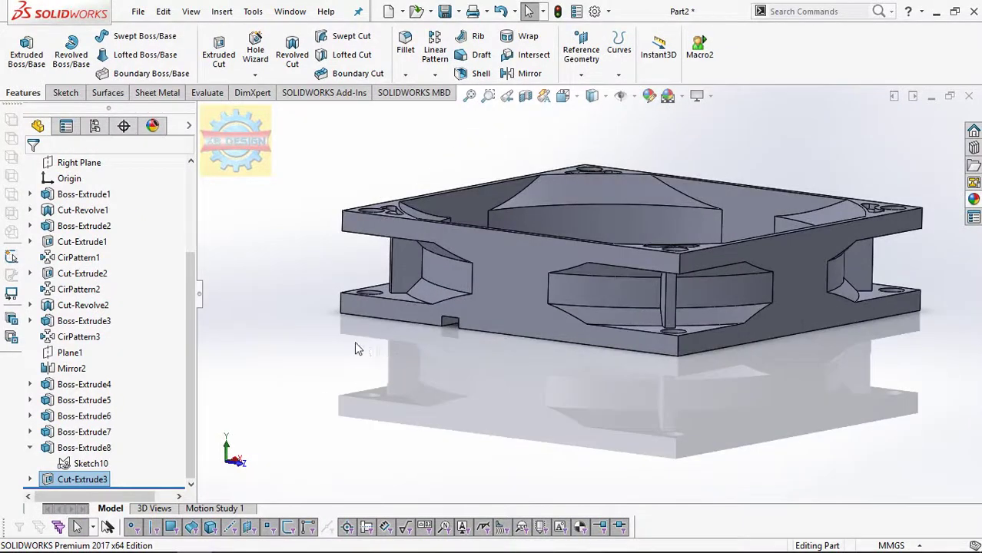
middle_drag(504, 289, 630, 281)
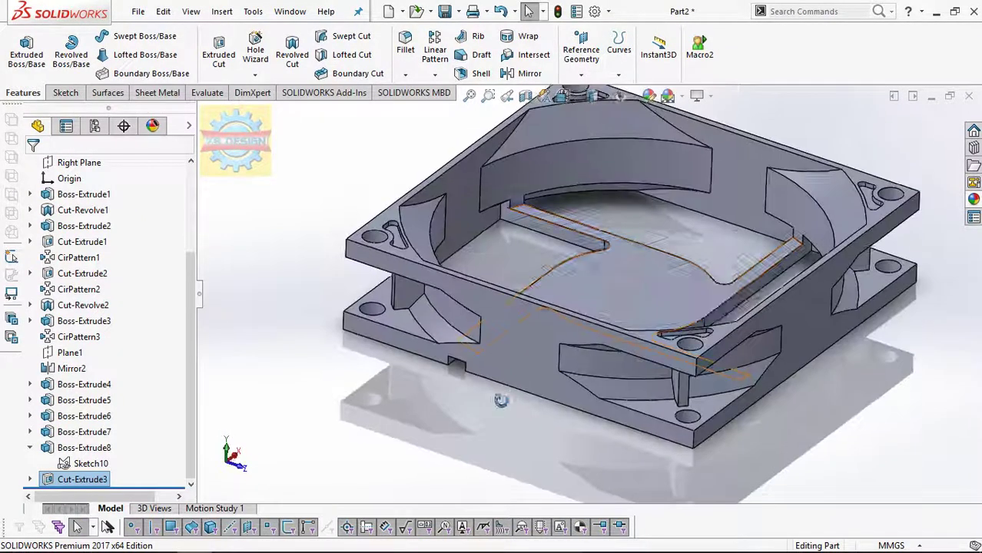
- Start Sketch12 on the hub face and draw concentric circles at the origin
click(628, 277)
click(688, 228)
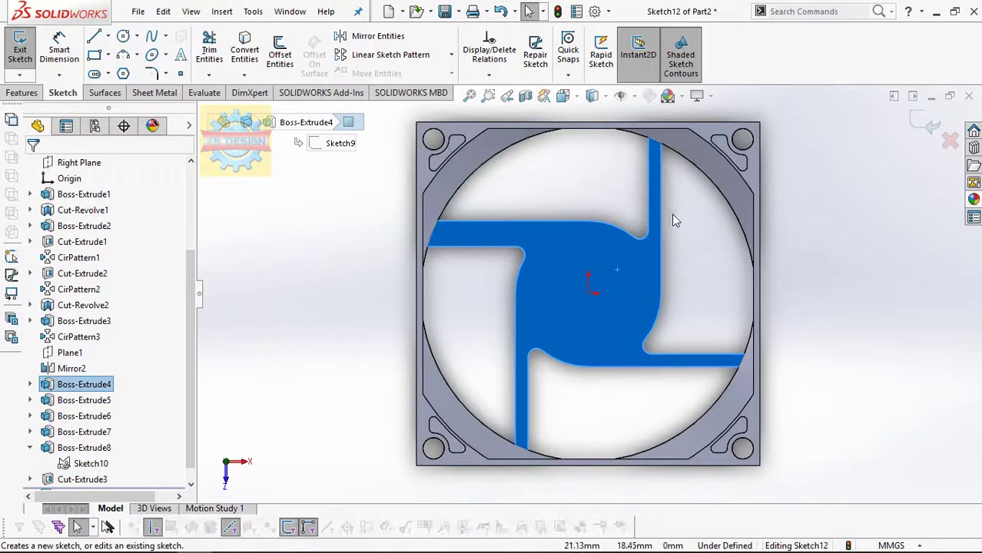
click(673, 215)
click(123, 36)
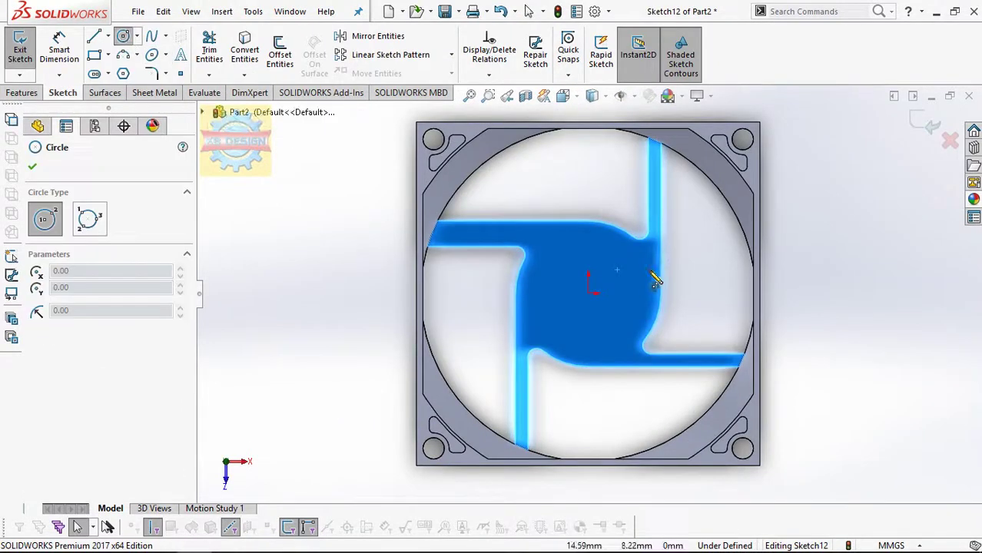
click(589, 294)
click(591, 249)
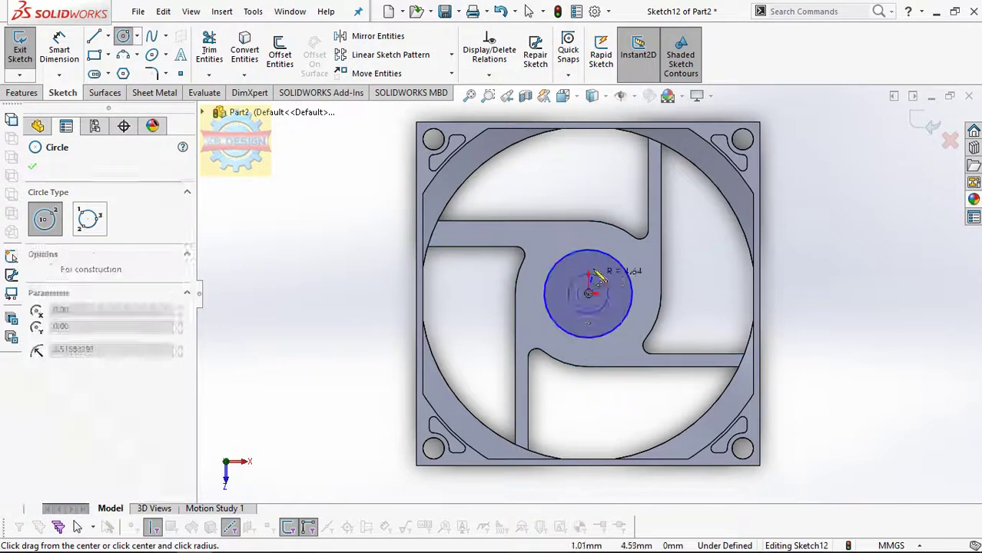
- Dimension the outer circle Ø20 and the centre hole Ø4
key(d)
click(557, 263)
click(589, 192)
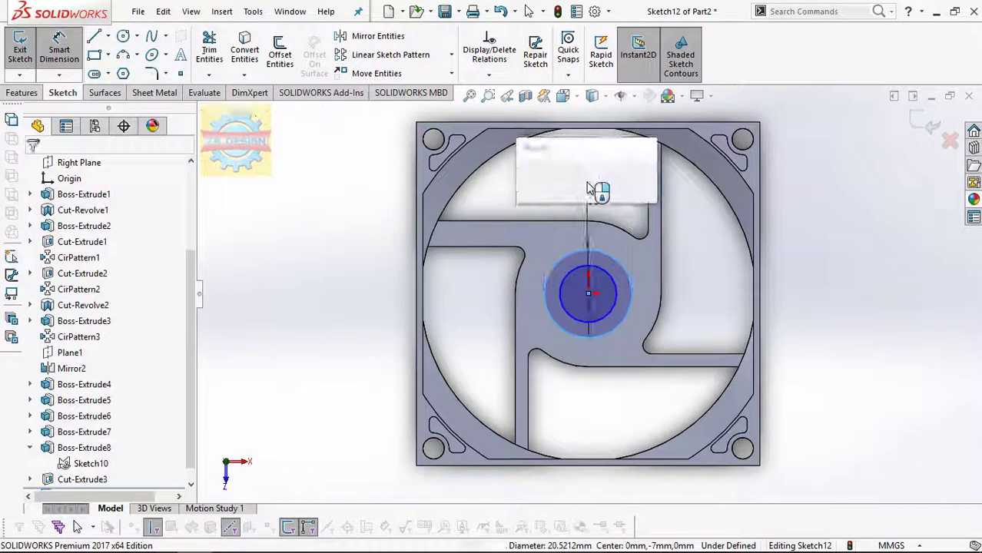
text(20)
key(Return)
click(616, 277)
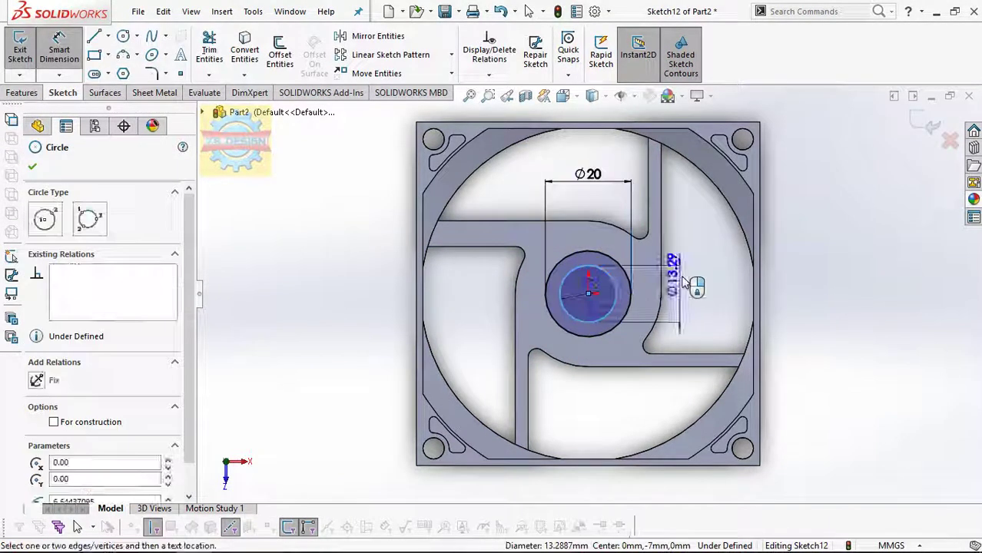
click(682, 282)
text(4)
key(Return)
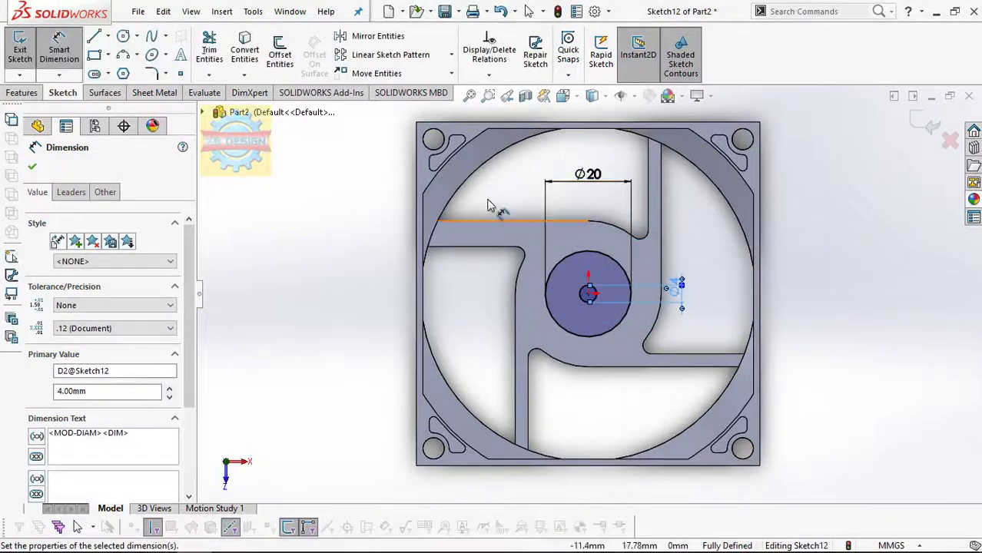
- Extrude the circles as a 12 mm Blind boss
click(23, 93)
click(26, 51)
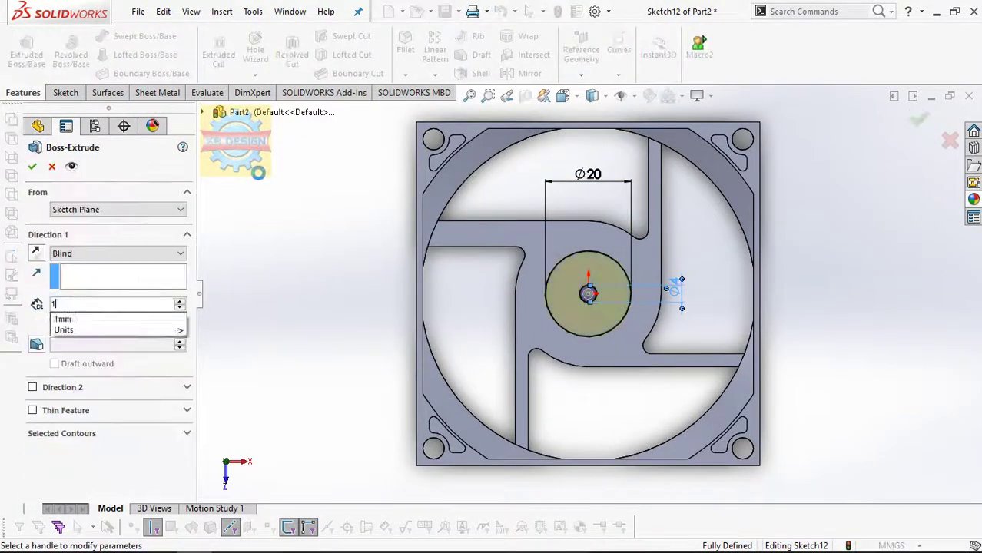
click(32, 166)
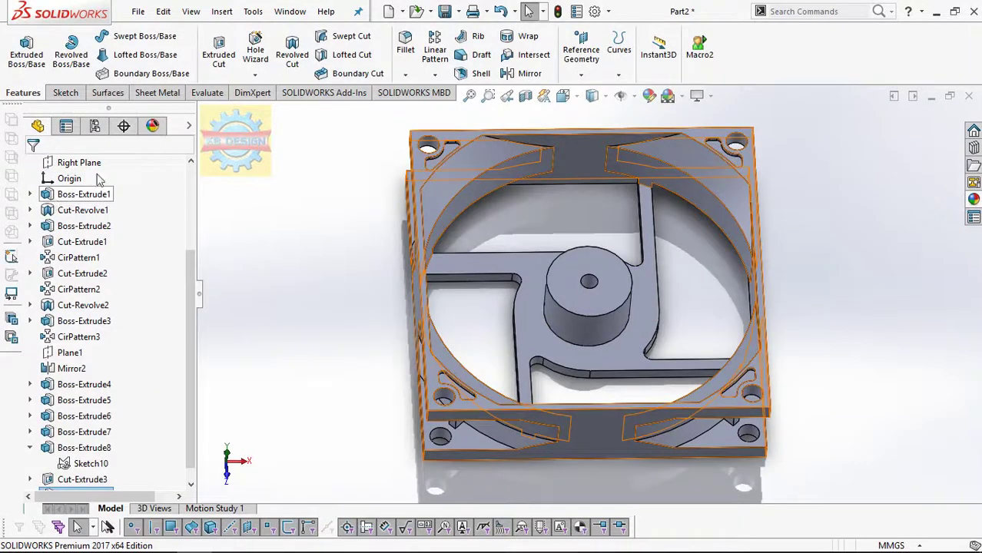
- Chamfer the hub's top outer edge 3 mm at 45°
click(405, 74)
click(415, 107)
text(3)
click(569, 253)
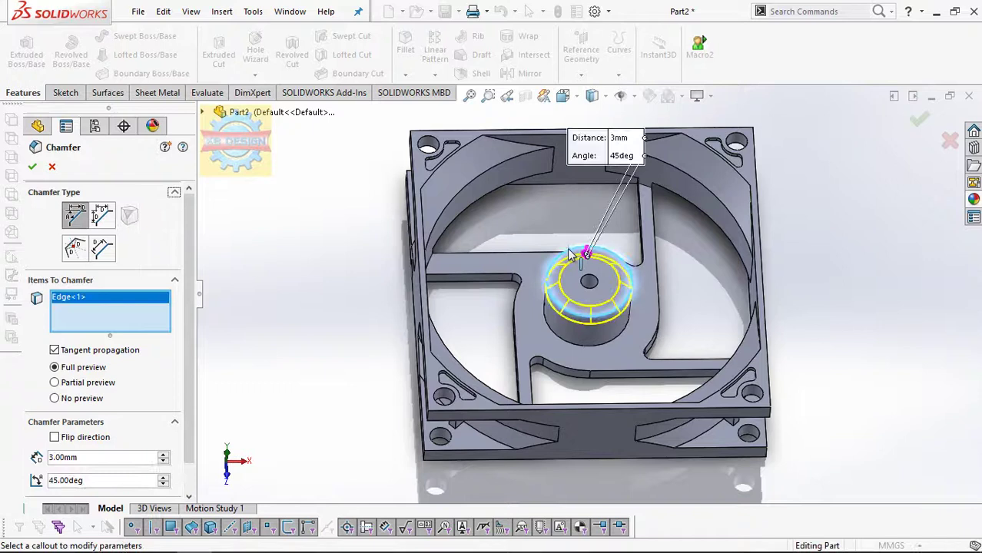
click(34, 164)
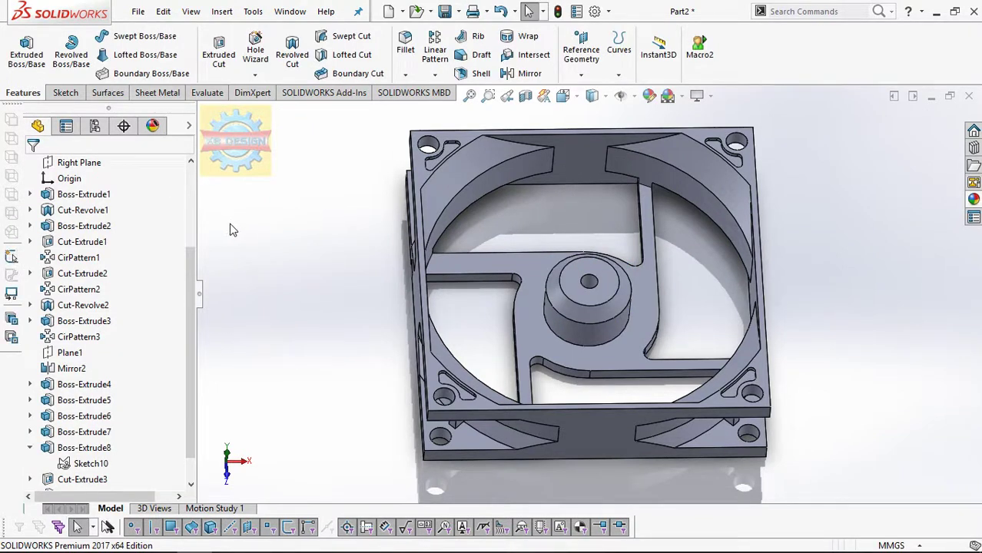
- Start a 0.5 mm fillet and select the first vertical edges of the side openings
click(406, 46)
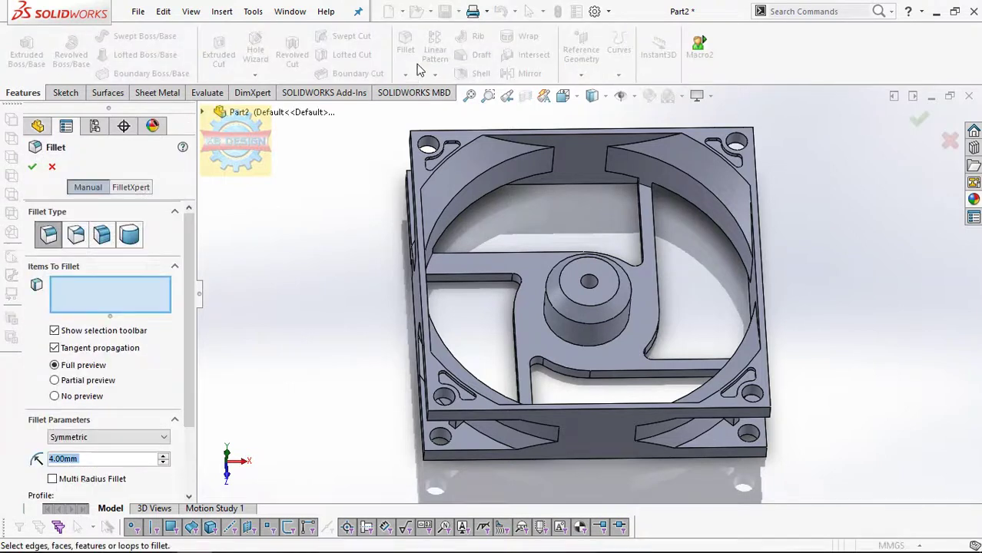
text(.5)
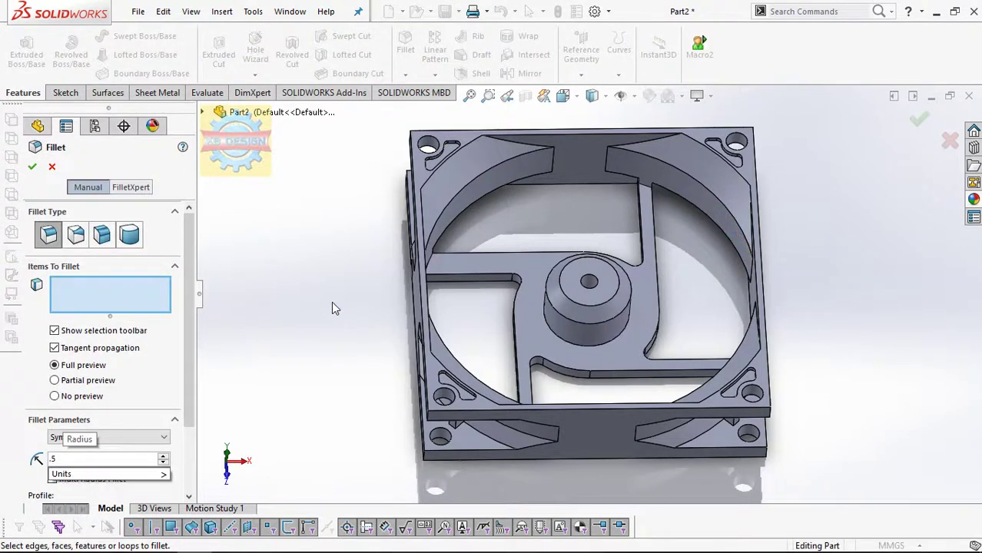
key(Return)
click(455, 431)
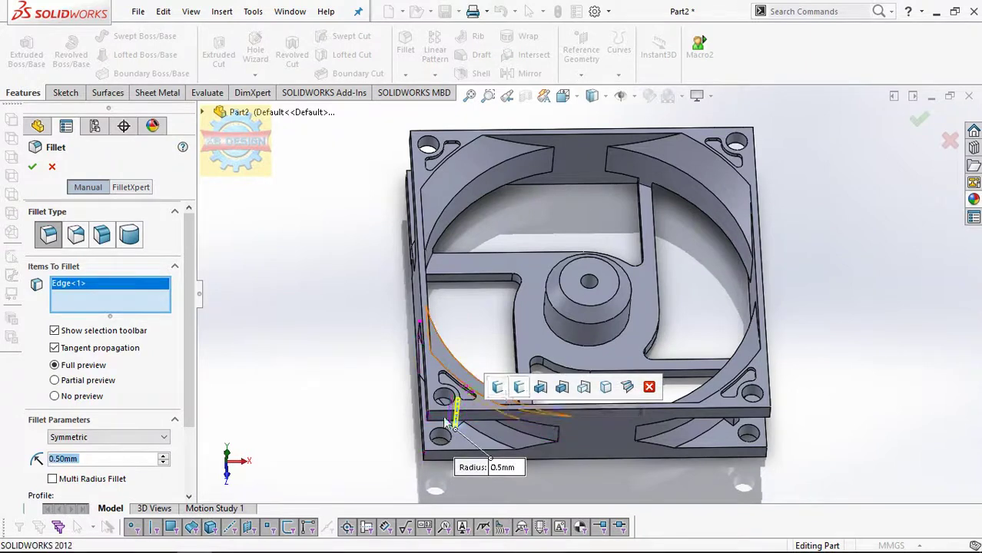
middle_drag(454, 401, 463, 382)
click(463, 382)
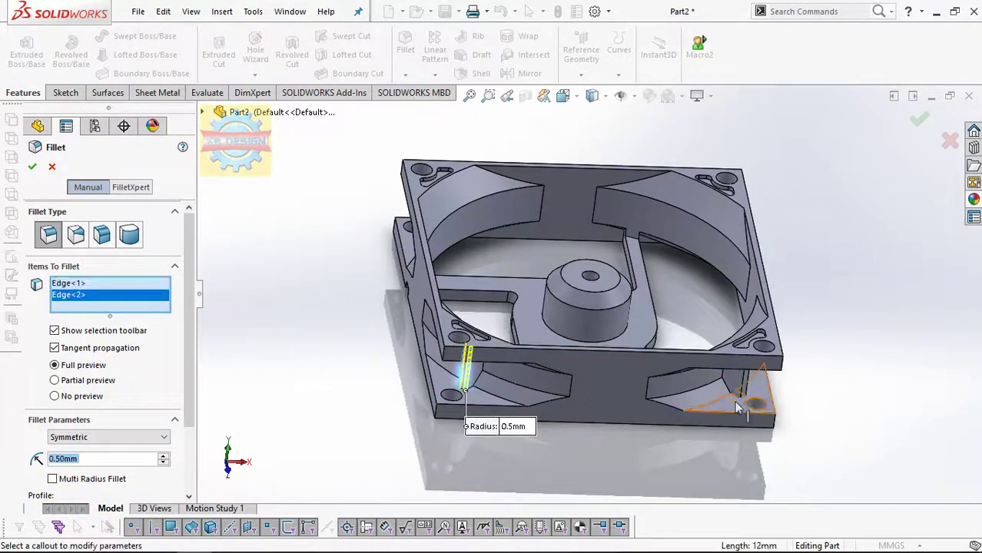
click(746, 370)
click(755, 364)
- Add the far-side and left-side opening edges and apply the 0.5 mm fillet
middle_drag(759, 360, 800, 254)
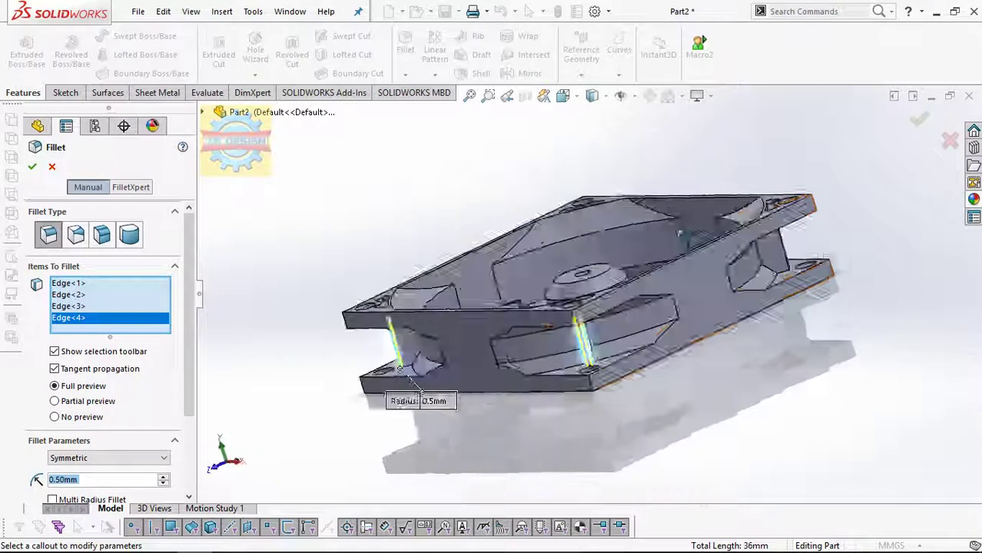
click(772, 249)
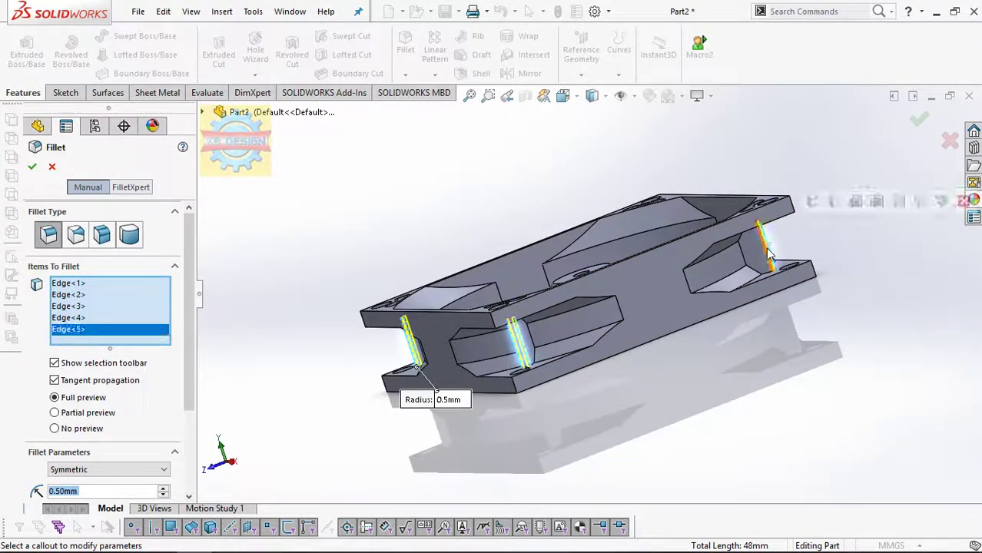
click(768, 258)
middle_drag(768, 257, 469, 313)
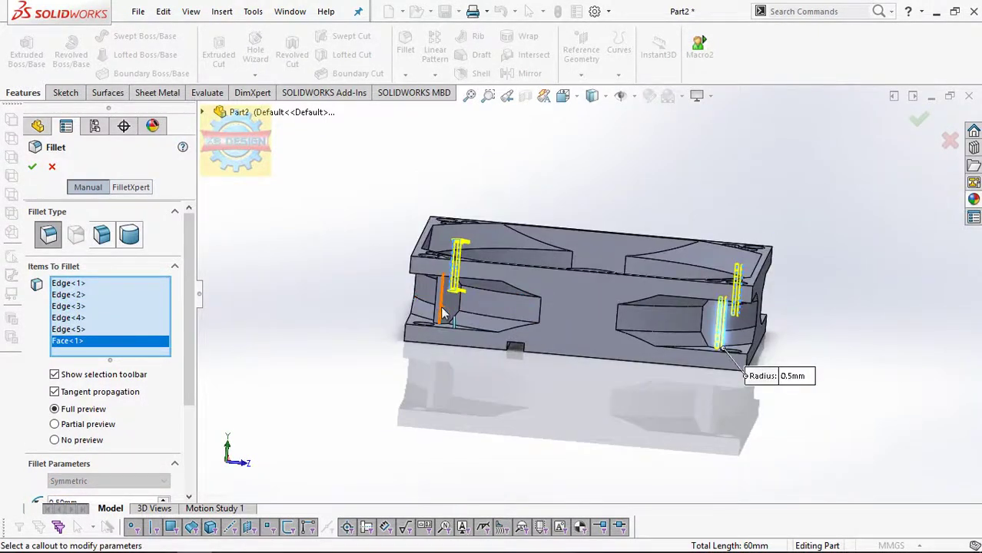
click(443, 314)
click(438, 300)
click(33, 168)
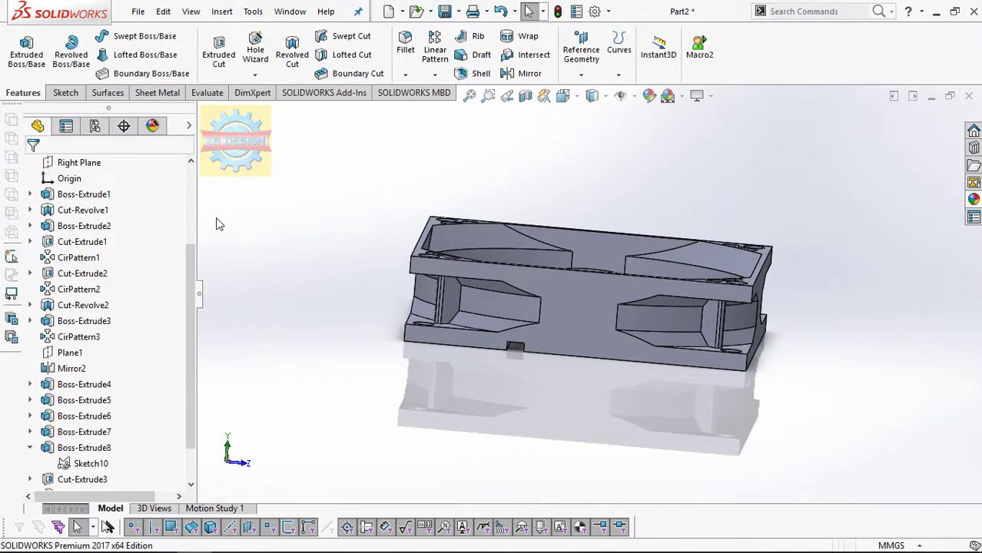
- Start another fillet with a 0.2 mm radius
key(Return)
middle_drag(433, 139, 503, 300)
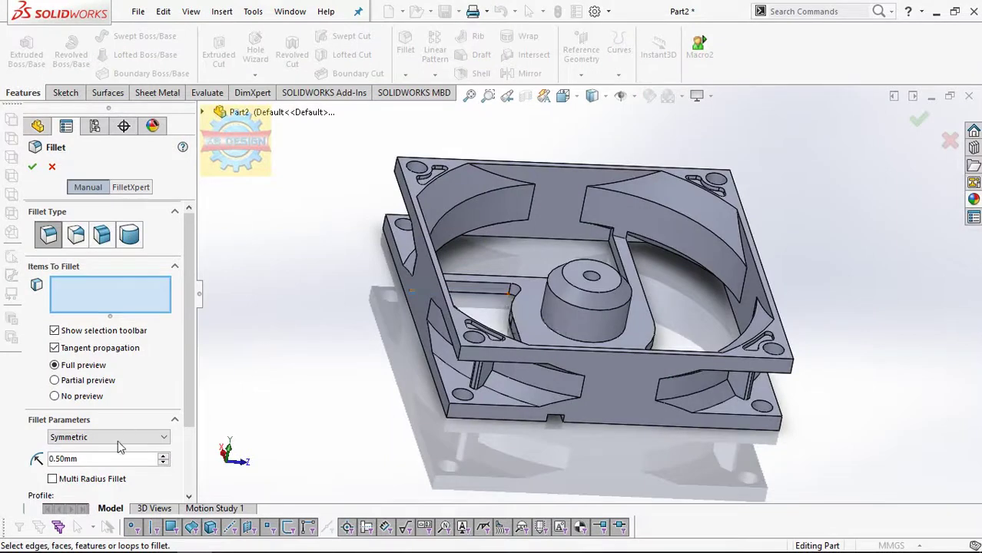
text(0.2)
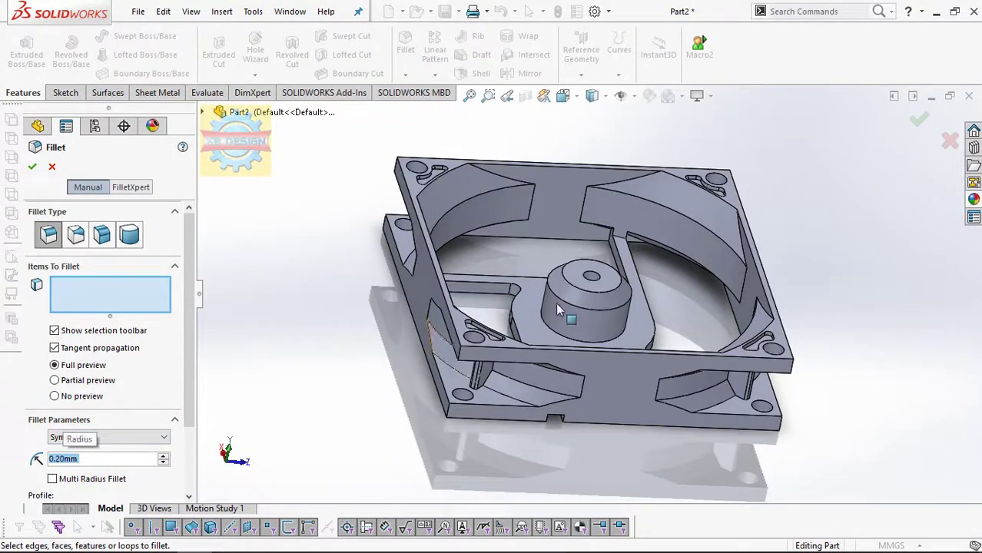
scroll(558, 310, down, 3)
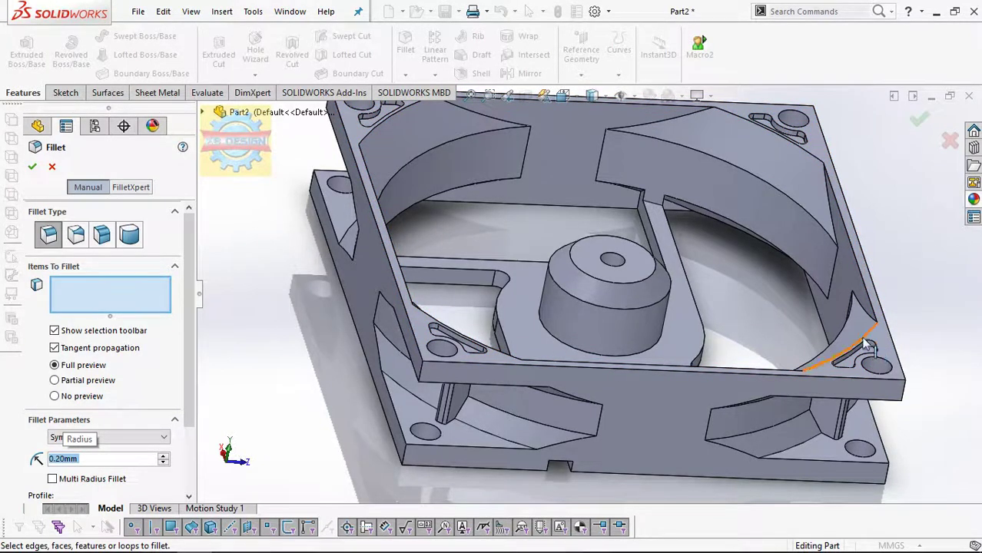
- Select the first four kidney-shaped corner slots for the 0.2 mm fillet
scroll(866, 345, down, 3)
click(821, 352)
scroll(819, 350, up, 5)
scroll(415, 317, down, 5)
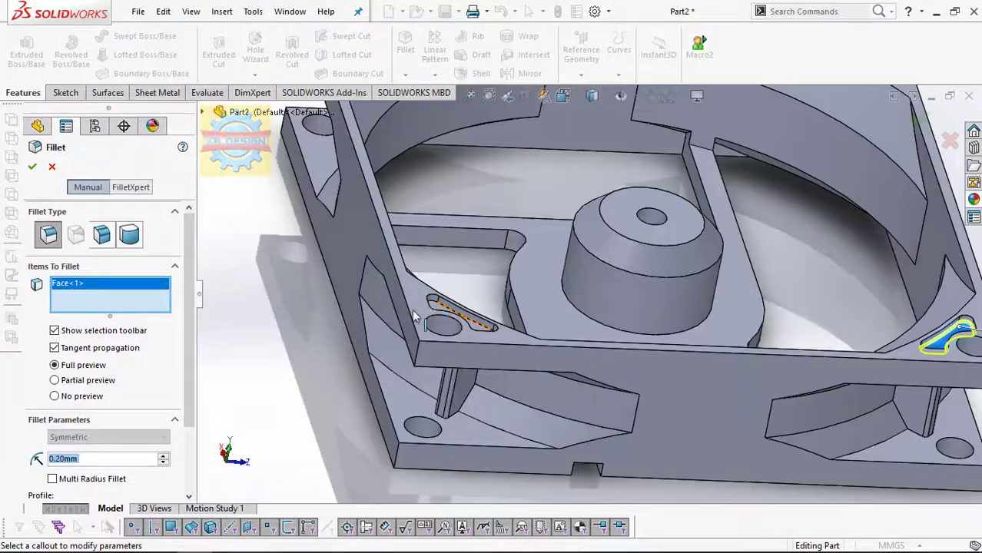
click(433, 311)
scroll(461, 304, up, 5)
scroll(442, 163, down, 5)
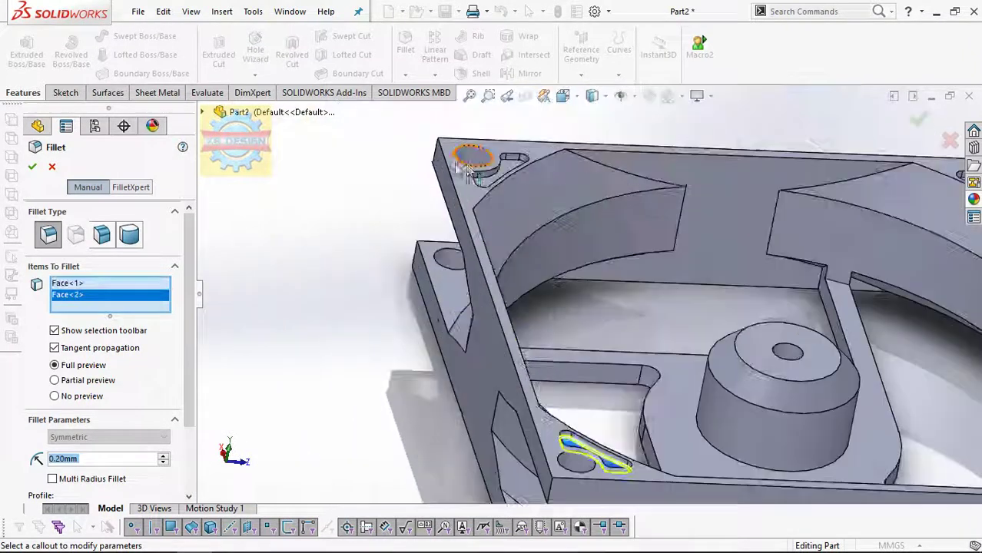
click(515, 167)
scroll(649, 198, up, 5)
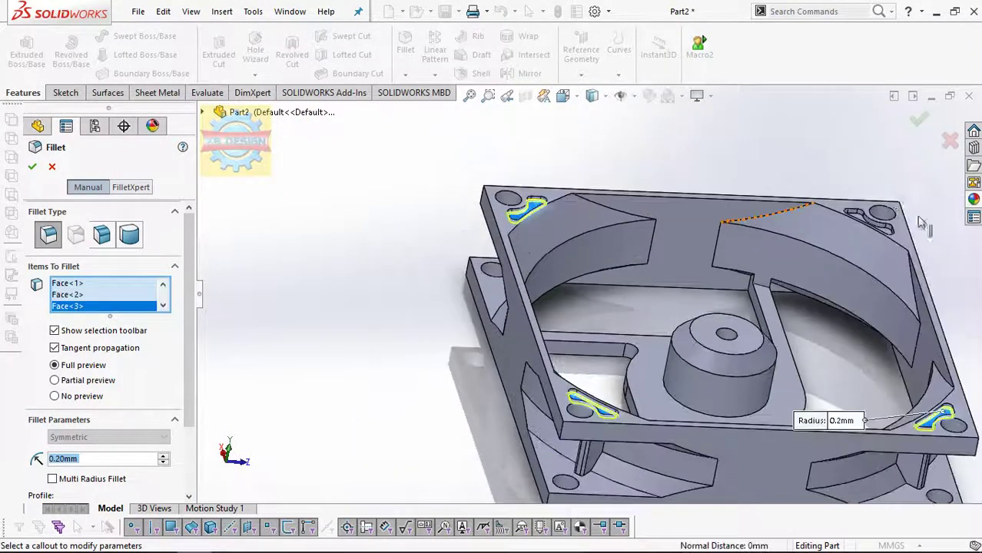
scroll(750, 223, down, 5)
click(753, 223)
scroll(760, 225, up, 5)
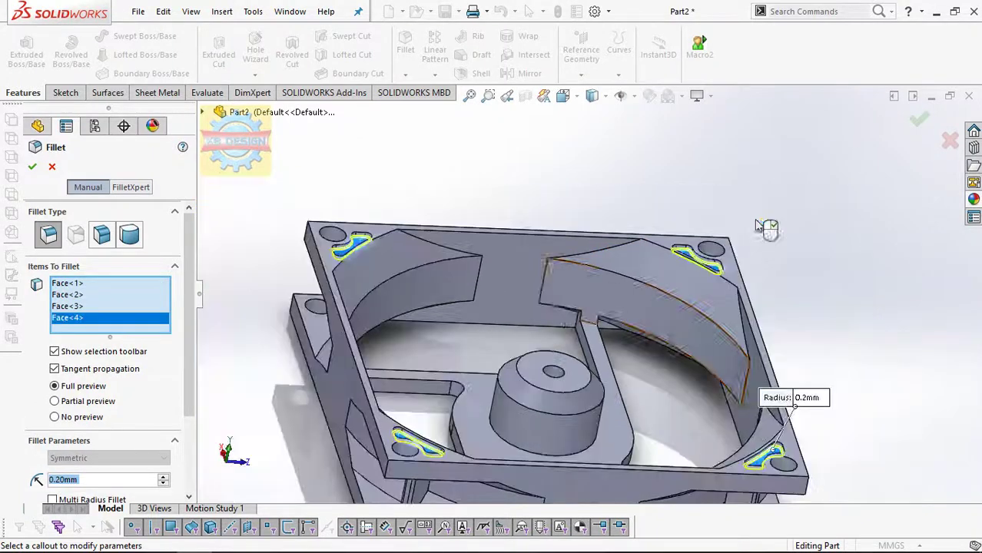
scroll(452, 317, up, 2)
- Add another slot from a top-down view and remove the stray Edge<1> from the selection
middle_drag(452, 317, 465, 266)
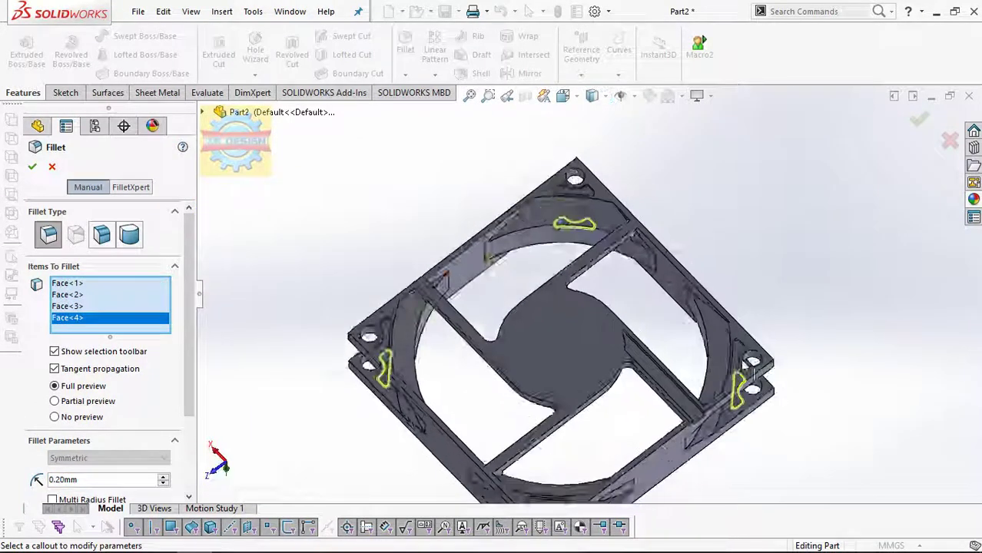
scroll(730, 346, down, 3)
click(718, 340)
right_click(144, 329)
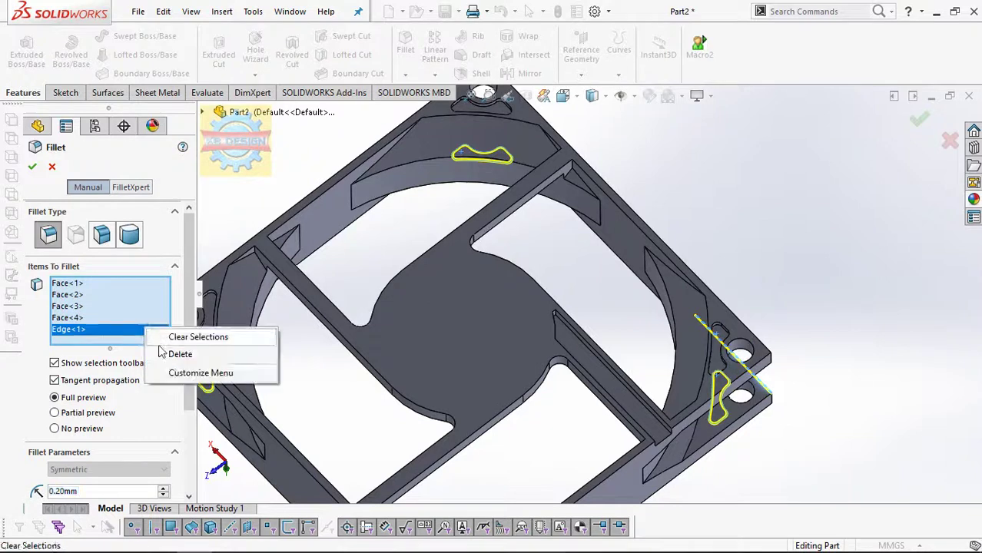
click(169, 351)
- Add the remaining lower-plate slots and apply the 0.2 mm slot fillet
click(721, 341)
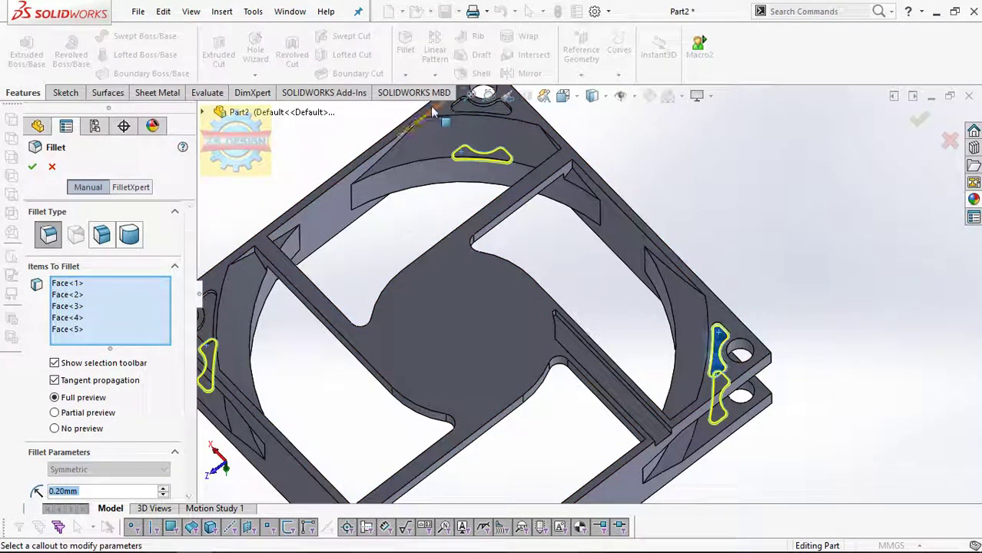
click(721, 346)
mouse_move(721, 345)
middle_down()
mouse_move(632, 206)
mouse_move(525, 391)
middle_up()
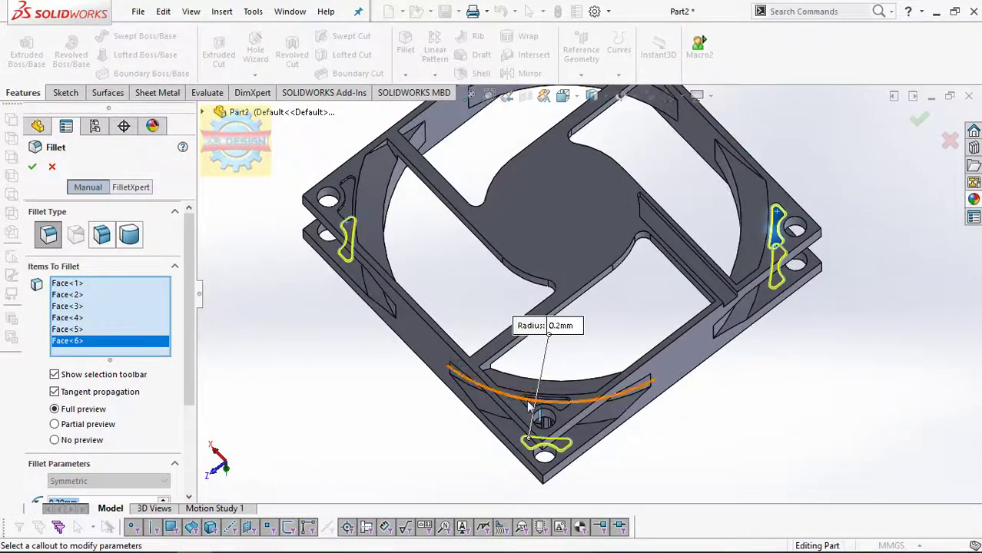
scroll(528, 408, down, 3)
click(537, 379)
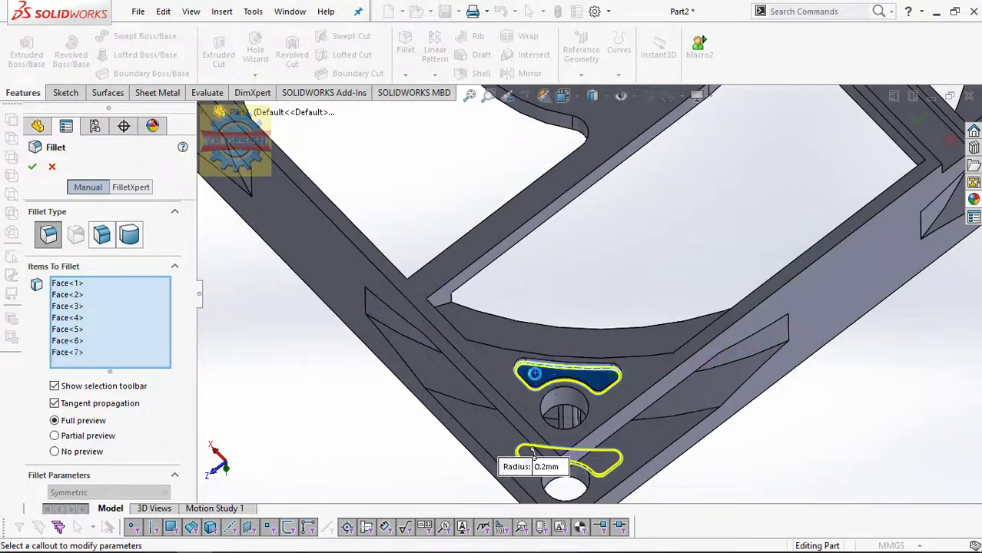
scroll(561, 295, up, 3)
scroll(443, 166, down, 2)
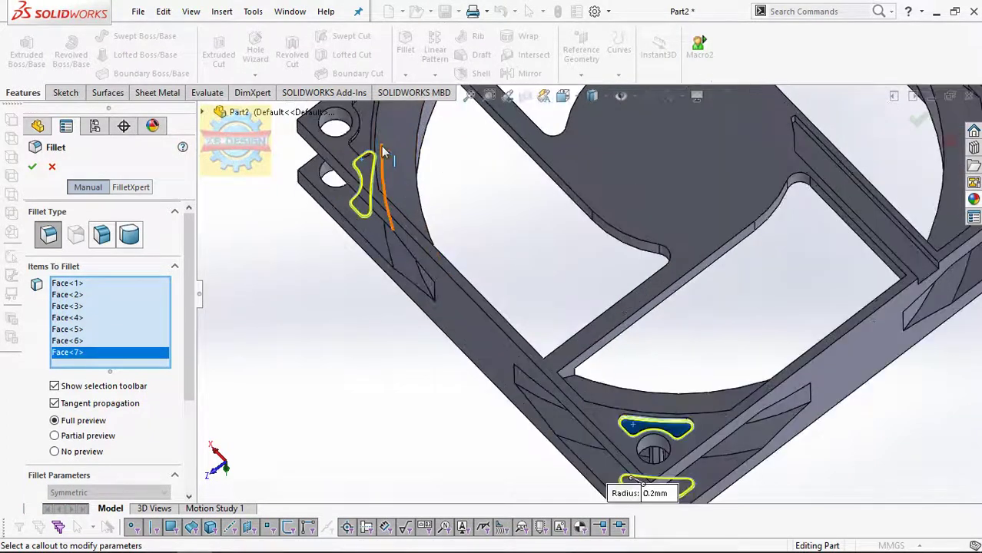
click(362, 157)
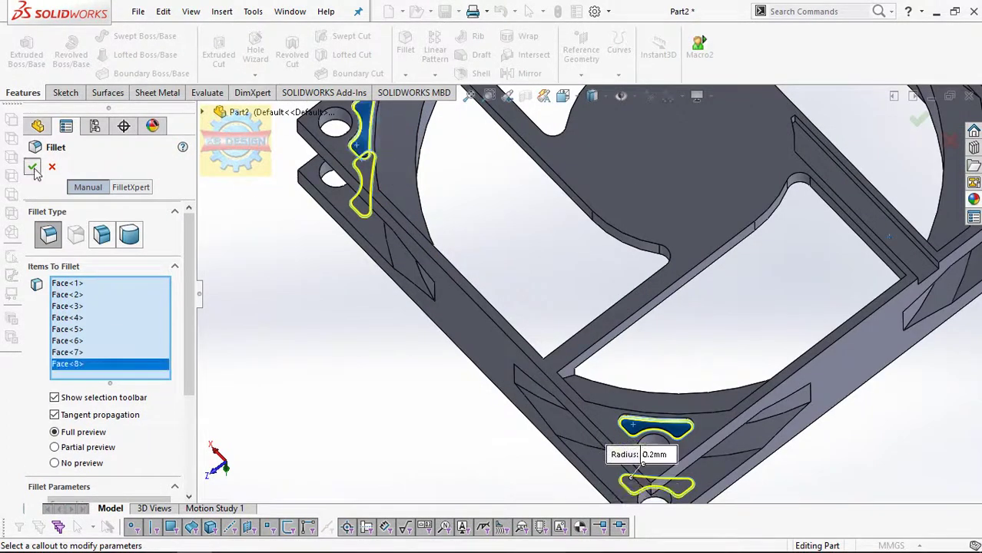
click(34, 172)
scroll(537, 300, up, 3)
mouse_move(537, 300)
middle_down()
mouse_move(540, 227)
mouse_move(450, 191)
middle_up()
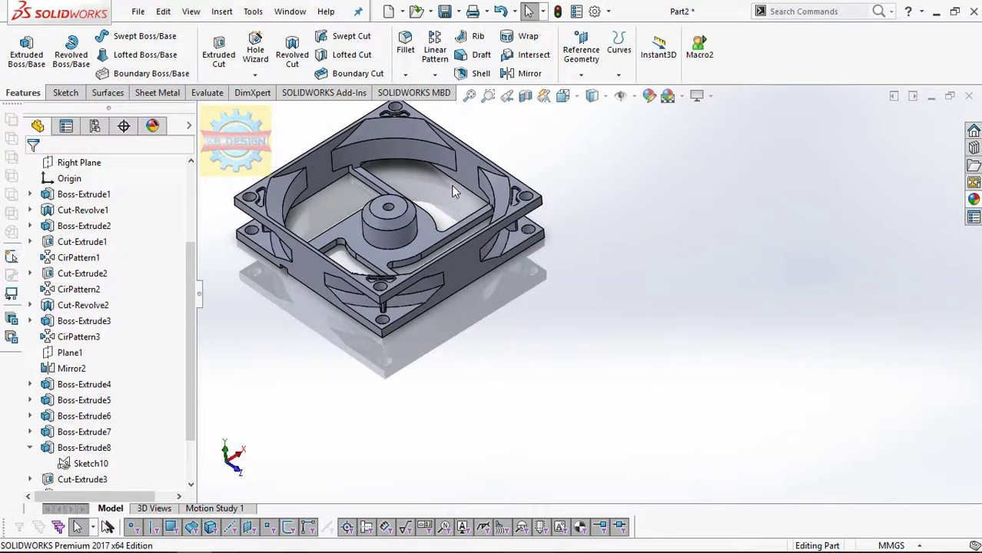
- Start a 4 mm fillet on the first four vertical corner edges, removing a wrongly picked side face
click(400, 42)
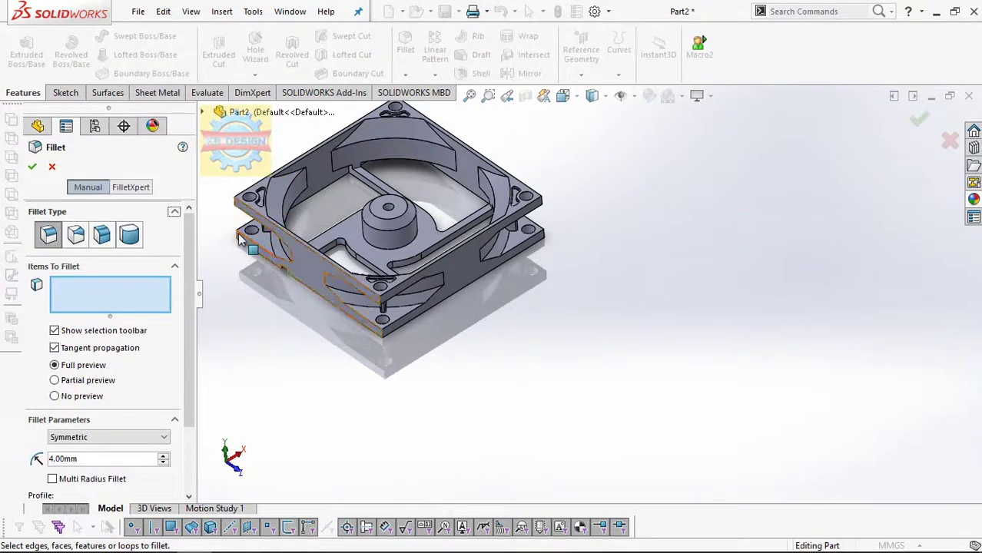
click(238, 204)
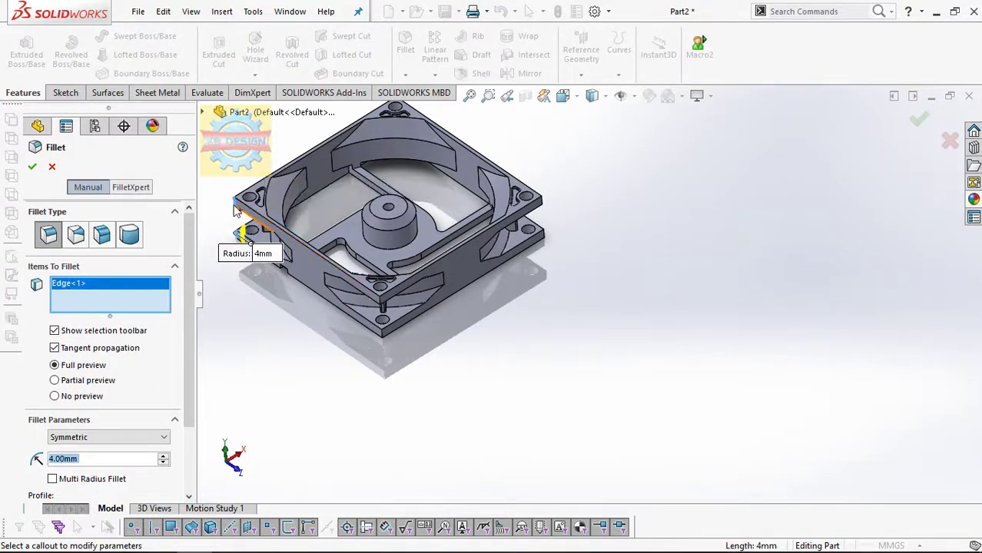
click(383, 323)
scroll(388, 330, down, 3)
click(405, 300)
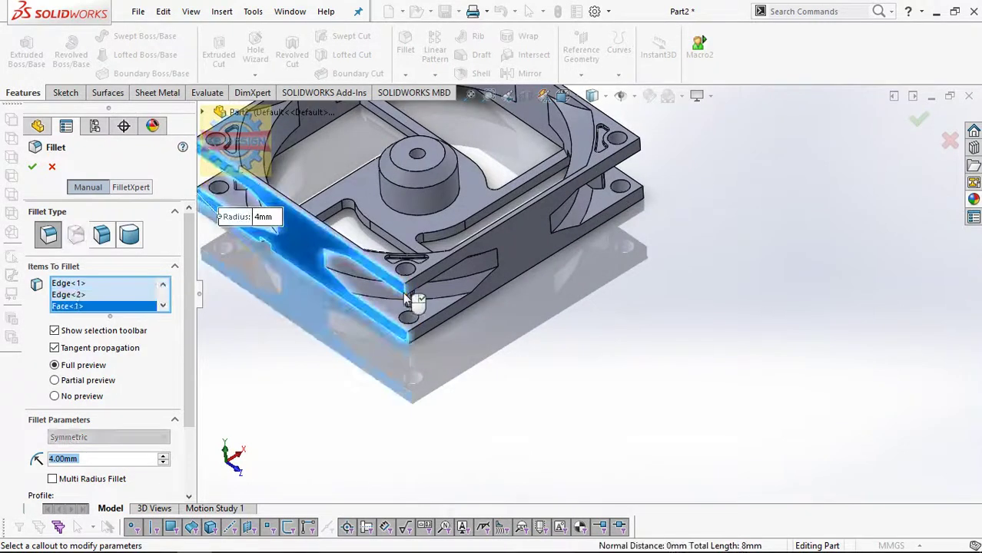
right_click(128, 307)
click(146, 335)
click(405, 299)
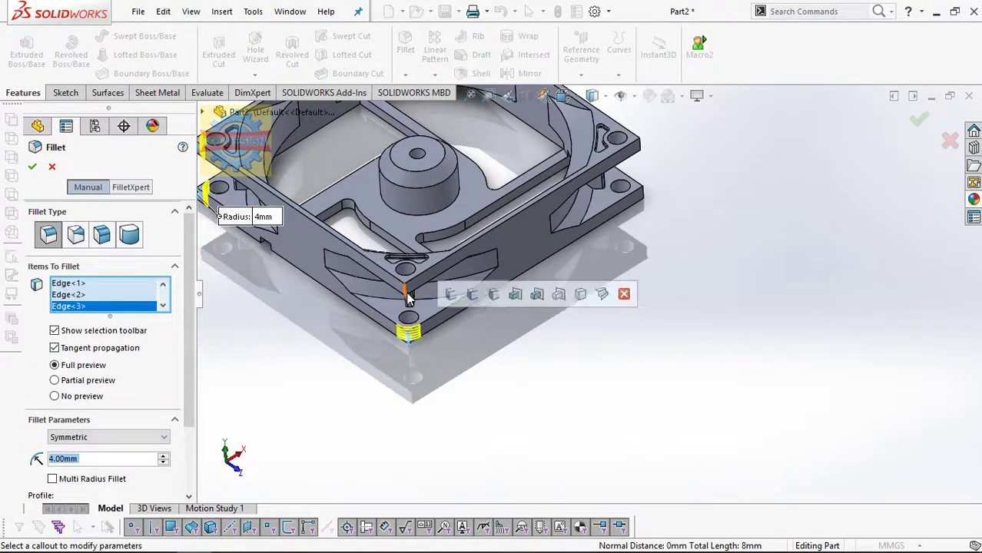
click(406, 302)
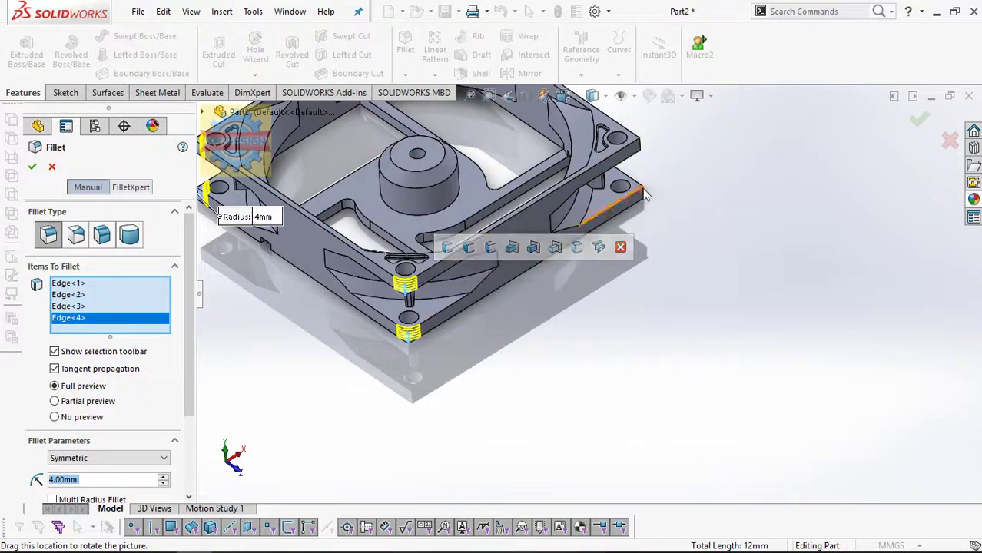
- Add the remaining four corner edges and apply the 4 mm fillet
click(645, 198)
click(643, 150)
middle_drag(644, 172, 616, 253)
click(380, 302)
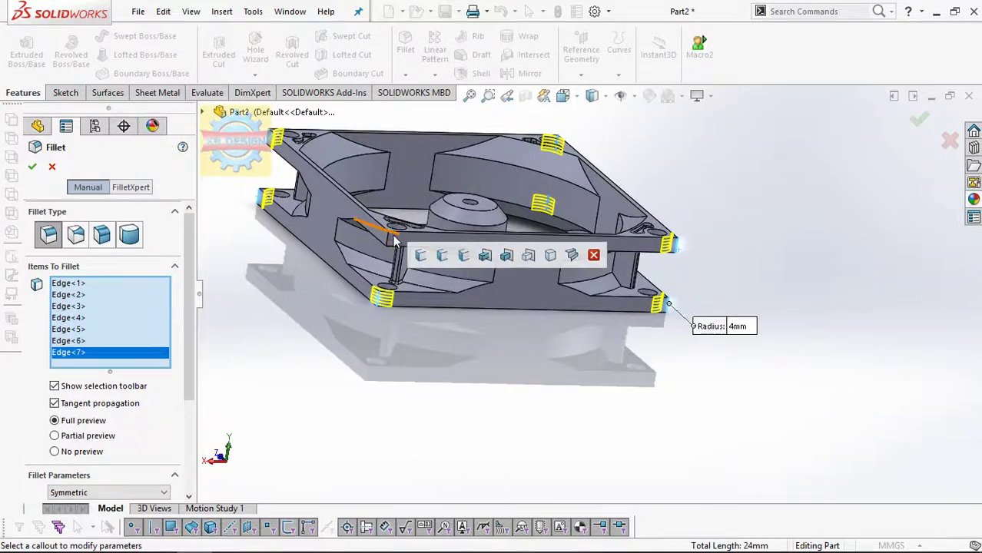
click(389, 244)
click(31, 166)
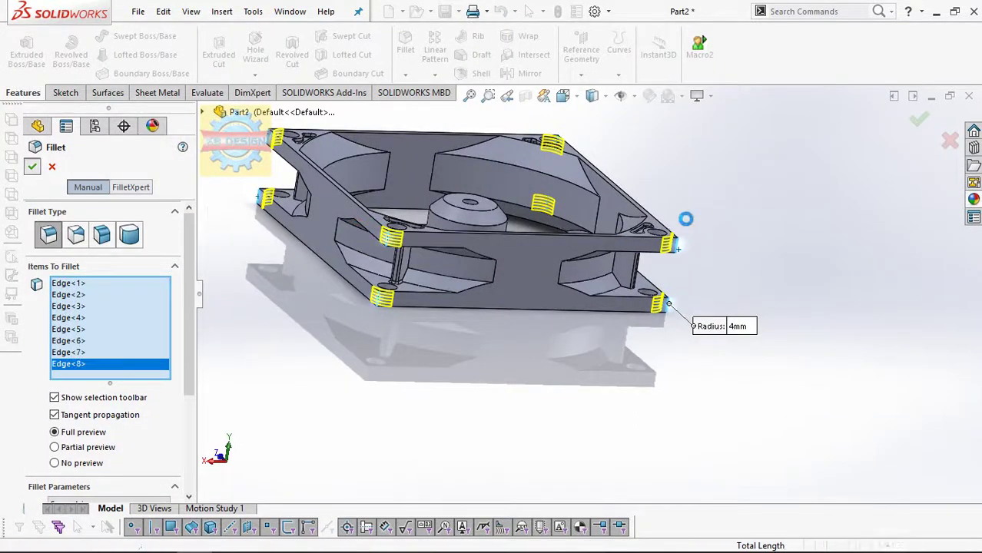
mouse_move(522, 200)
middle_down()
mouse_move(536, 256)
mouse_move(512, 234)
middle_up()
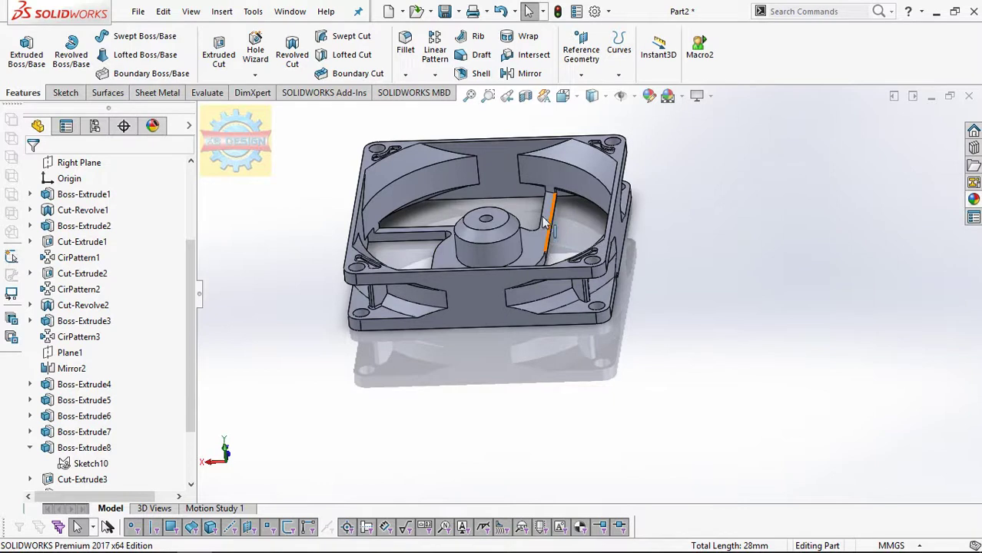
- Fillet all edges of the housing's top plate face at 0.2 mm
click(405, 48)
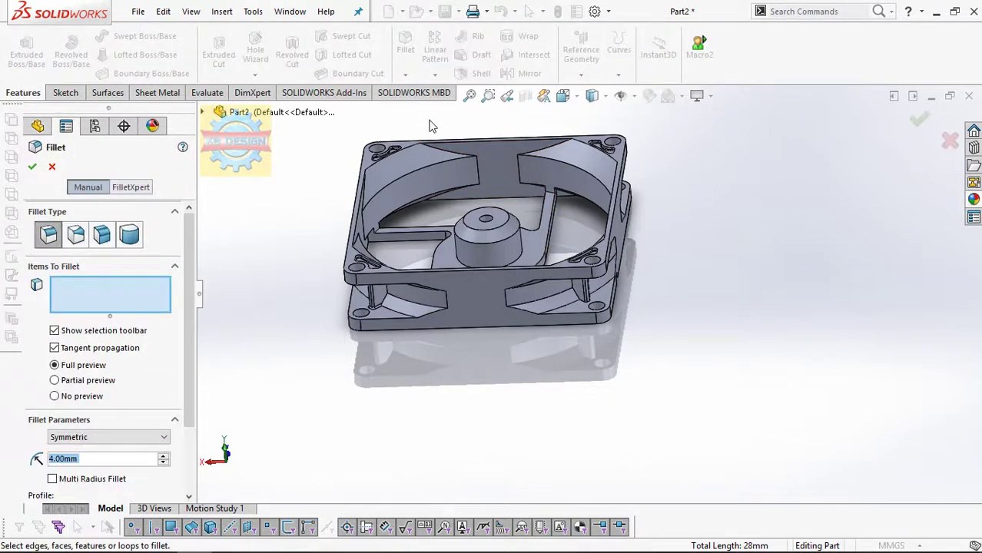
text(.2)
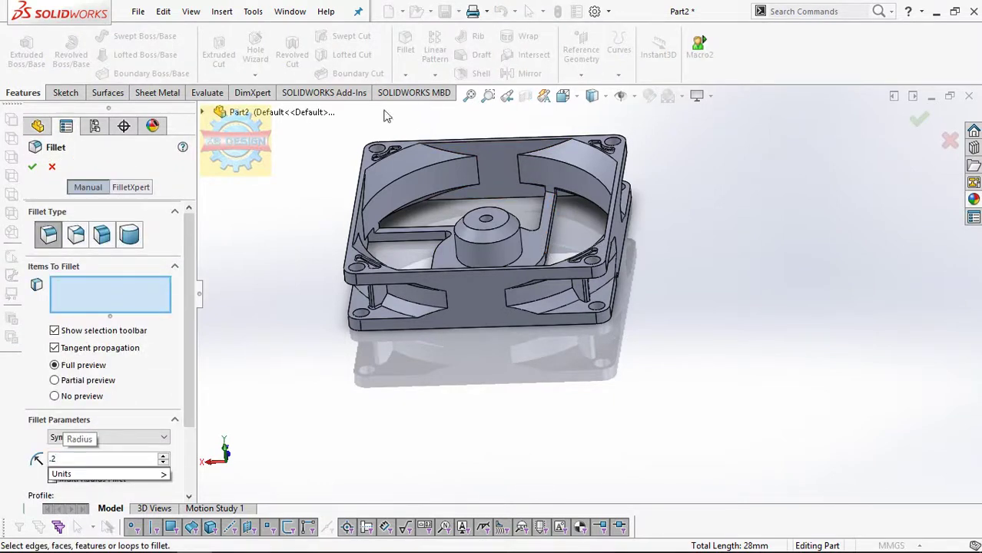
click(376, 183)
middle_drag(377, 183, 448, 162)
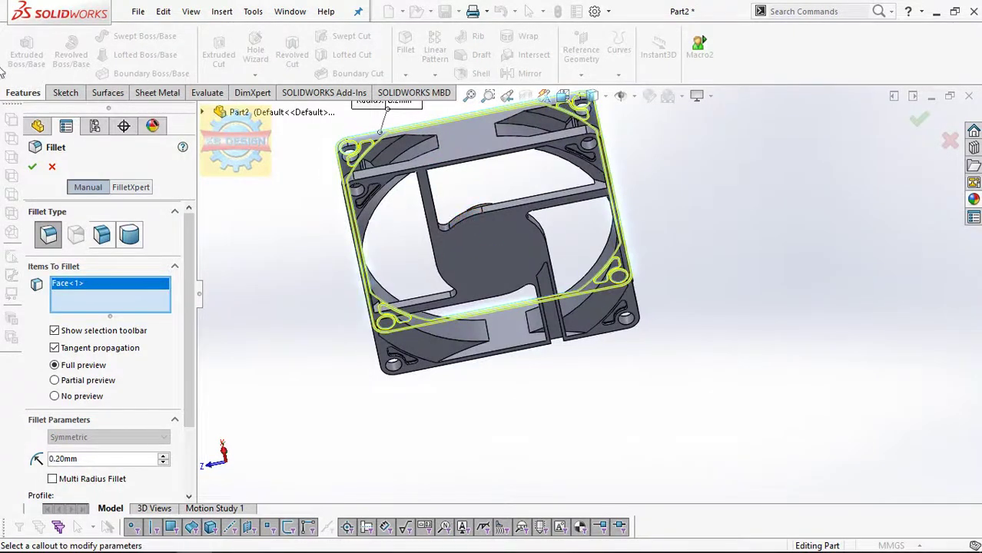
key(Return)
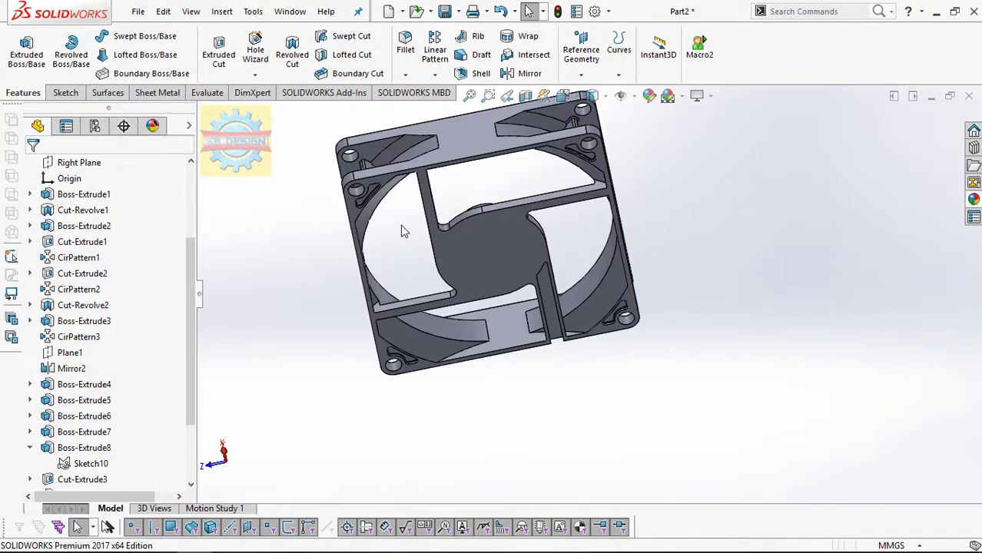
middle_drag(427, 222, 432, 329)
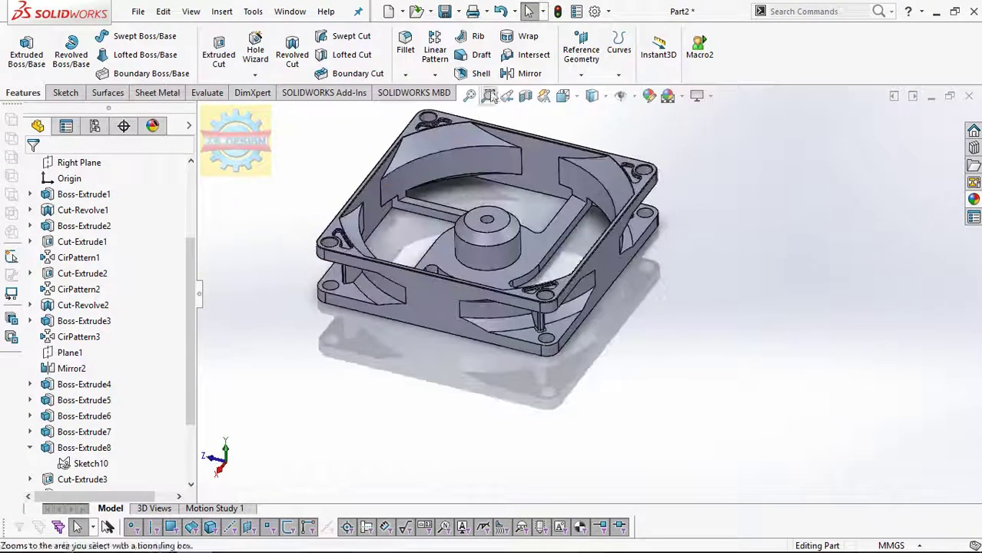
- Start a 1 mm fillet on the first vane edges and turn off the selection toolbar
click(406, 46)
text(1)
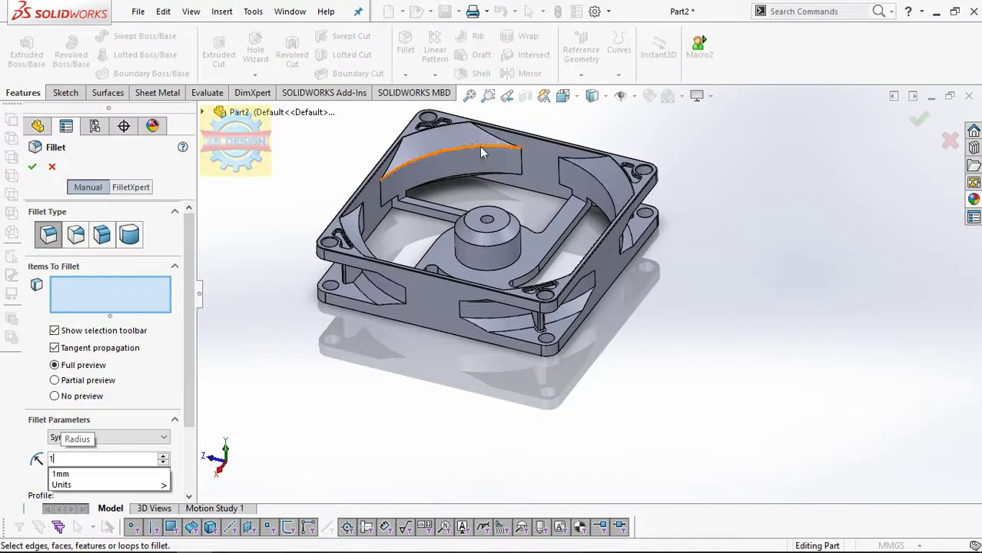
click(479, 151)
scroll(434, 154, down, 2)
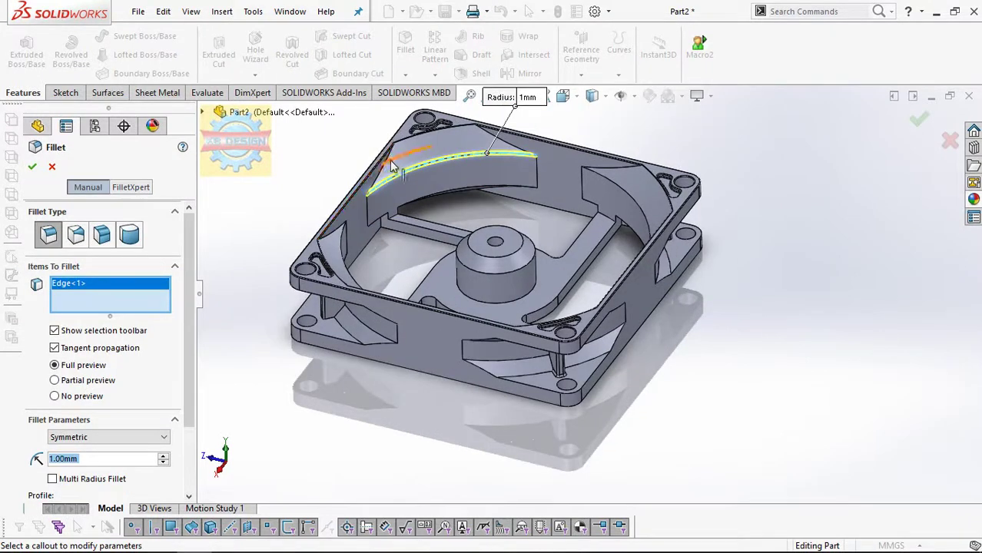
click(473, 155)
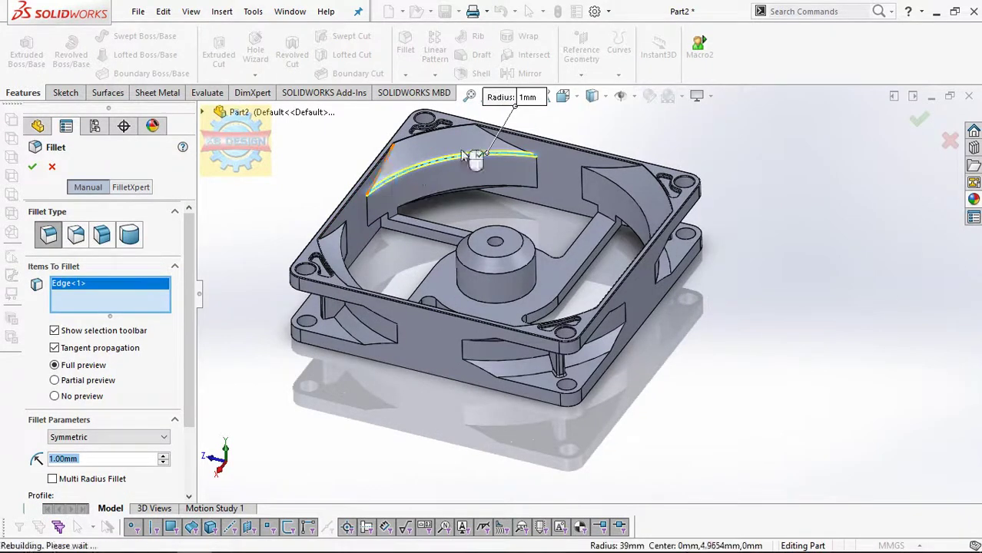
click(519, 153)
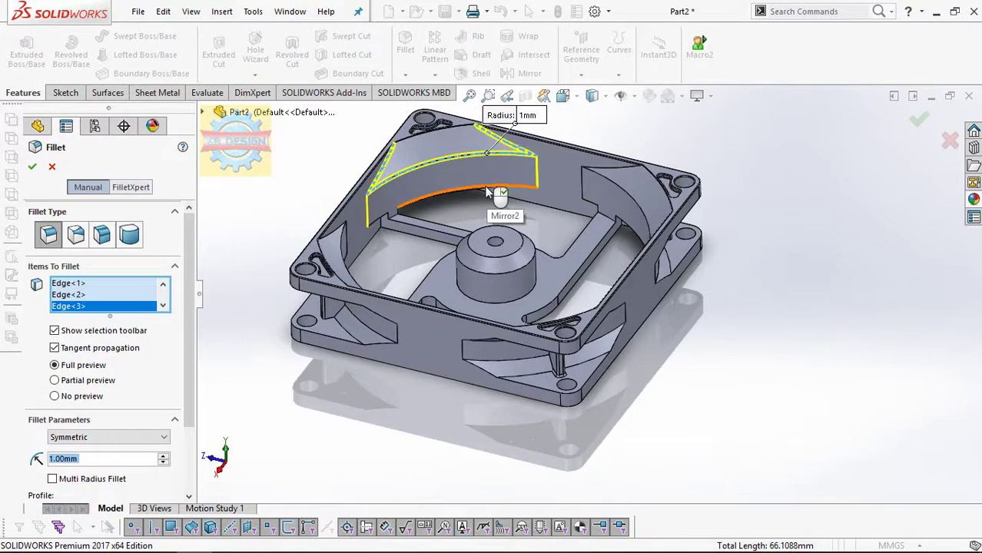
click(382, 217)
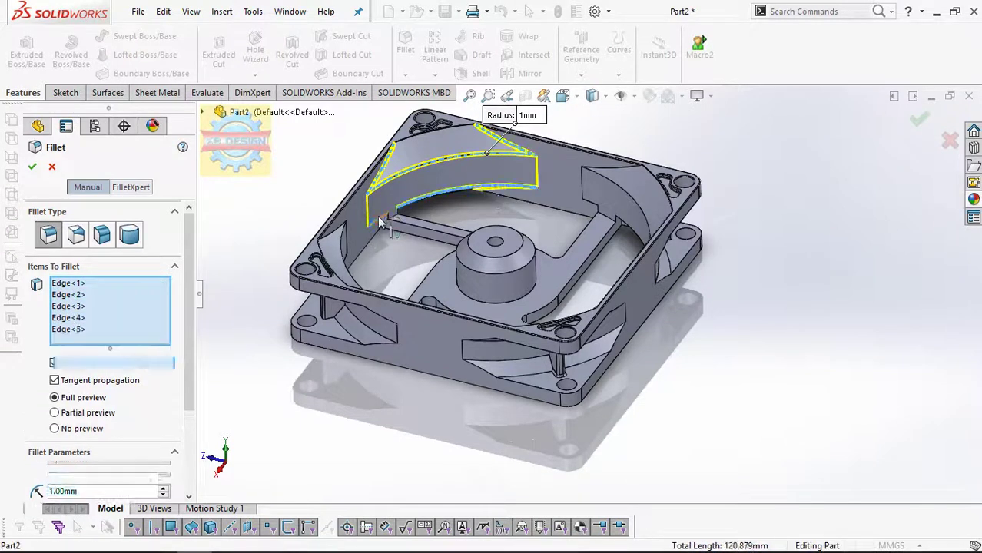
click(637, 173)
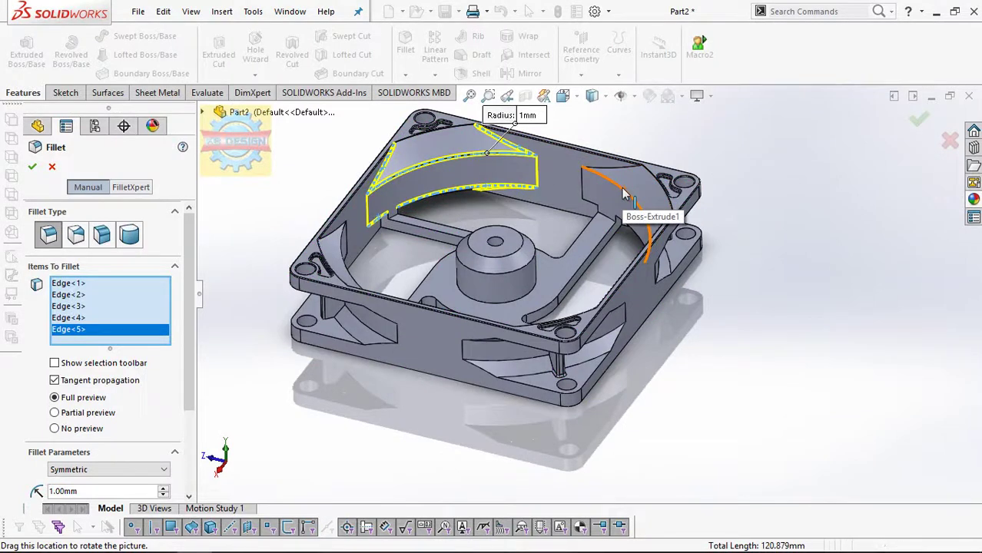
- Add the right-hand, inner and left vane edges to the 1 mm fillet
click(624, 195)
click(656, 219)
middle_drag(657, 219, 655, 254)
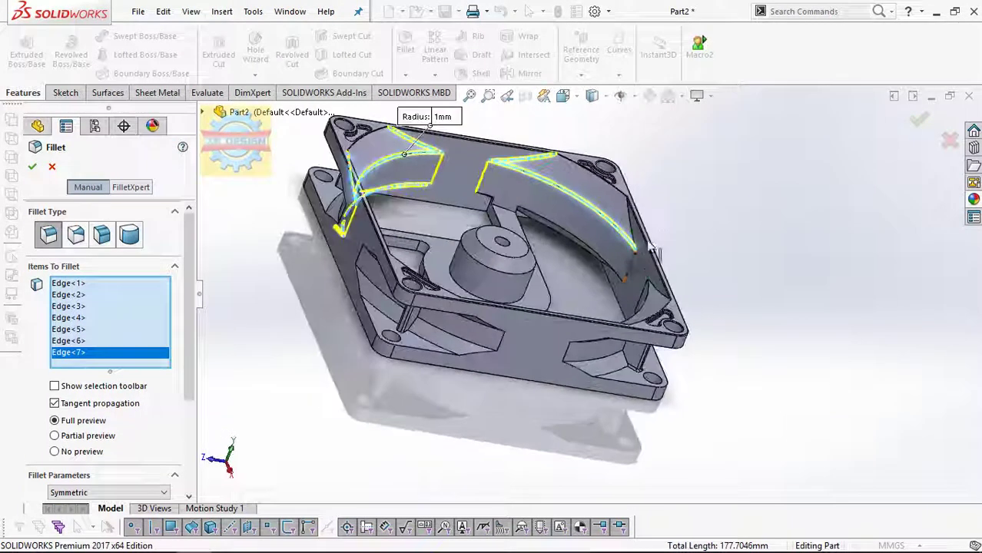
click(634, 265)
click(603, 257)
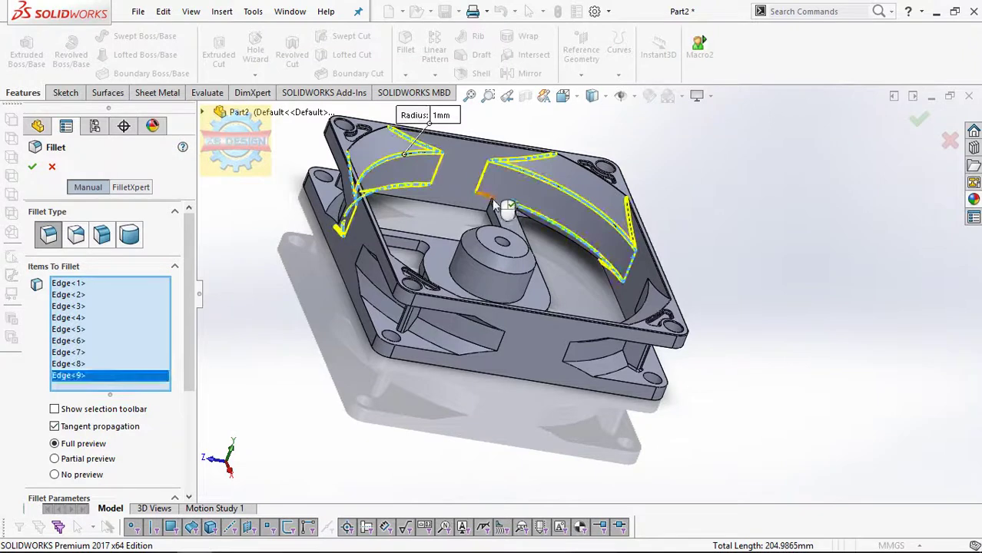
click(520, 215)
middle_drag(519, 215, 338, 265)
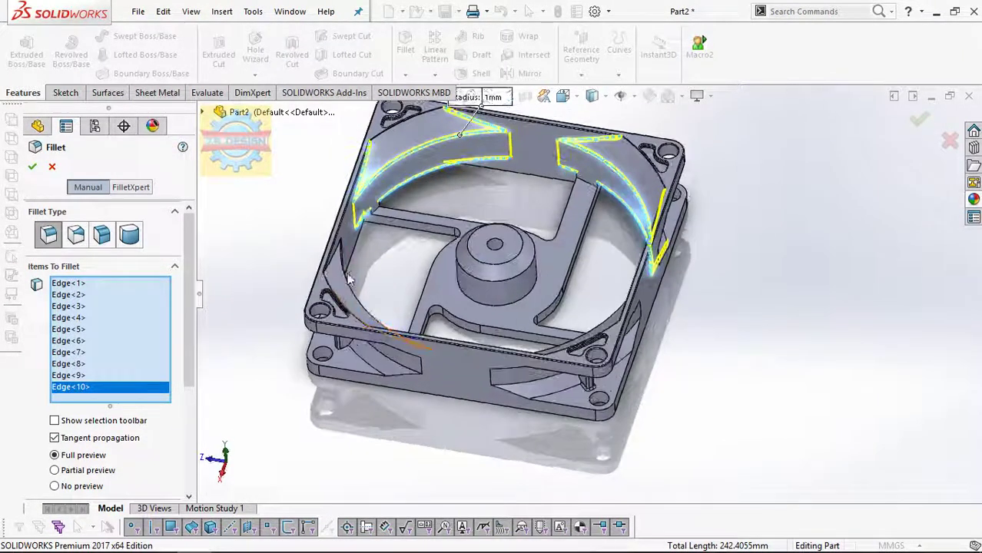
click(350, 277)
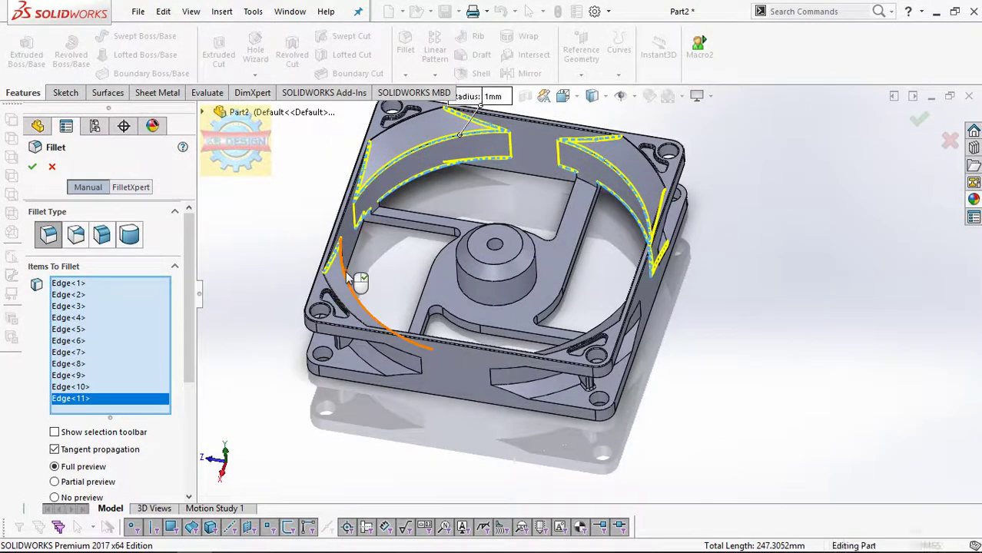
click(358, 281)
- Add the lower and remaining vane edges around the fan opening to the fillet
middle_drag(444, 300, 415, 395)
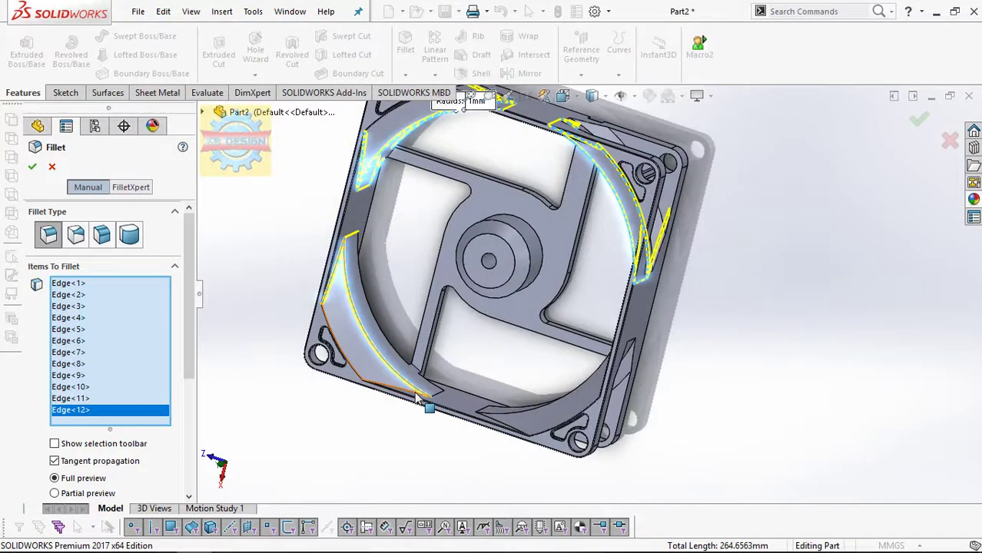
scroll(415, 396, down, 3)
click(445, 374)
click(505, 372)
scroll(526, 347, up, 2)
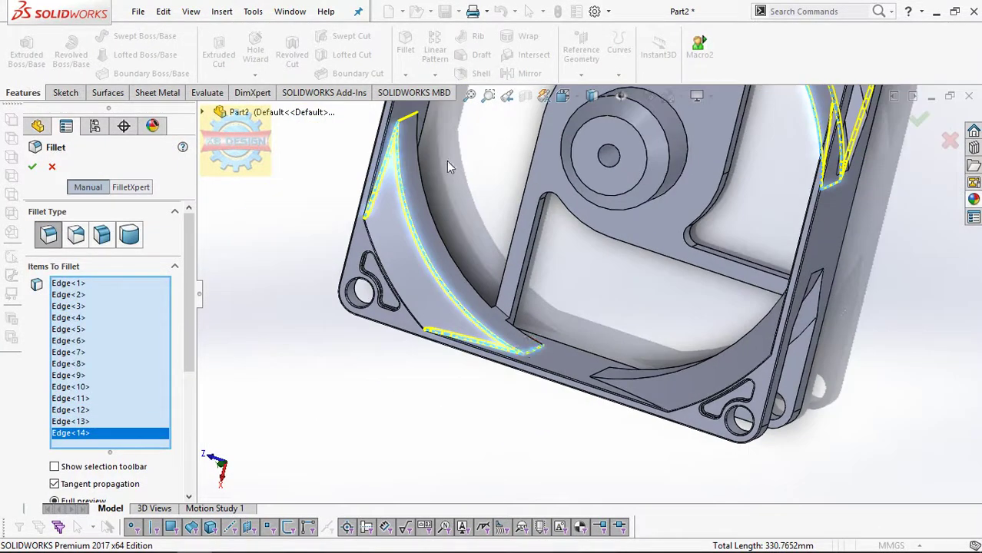
click(405, 127)
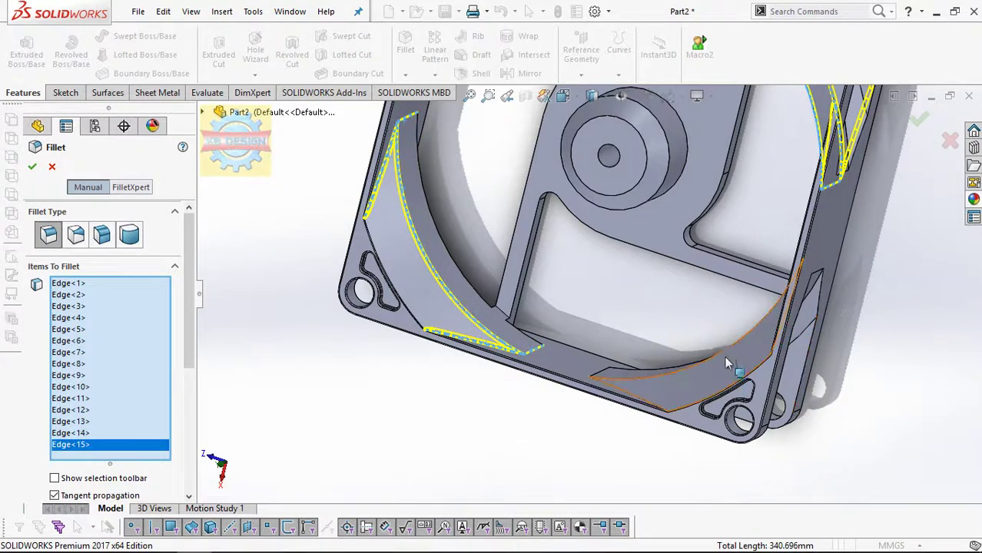
click(619, 394)
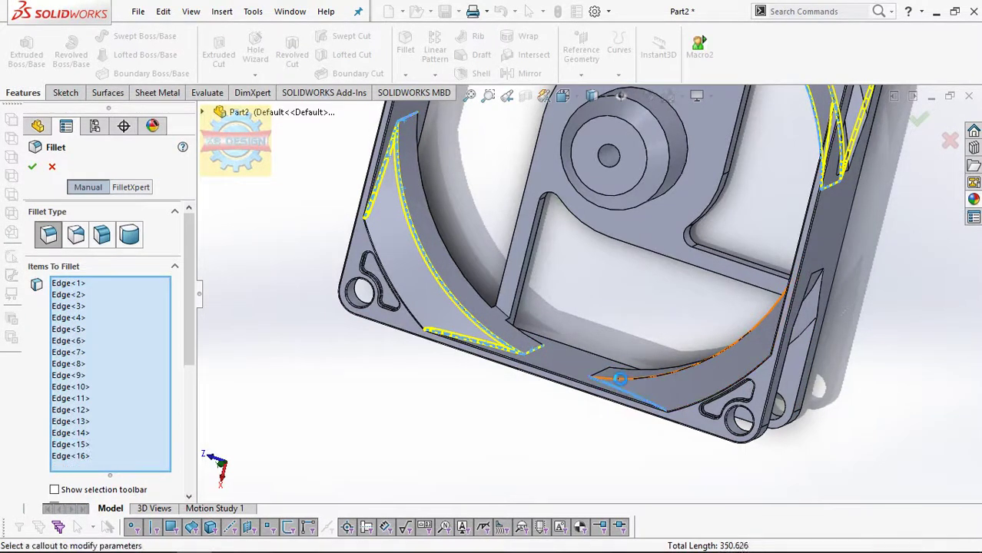
click(712, 357)
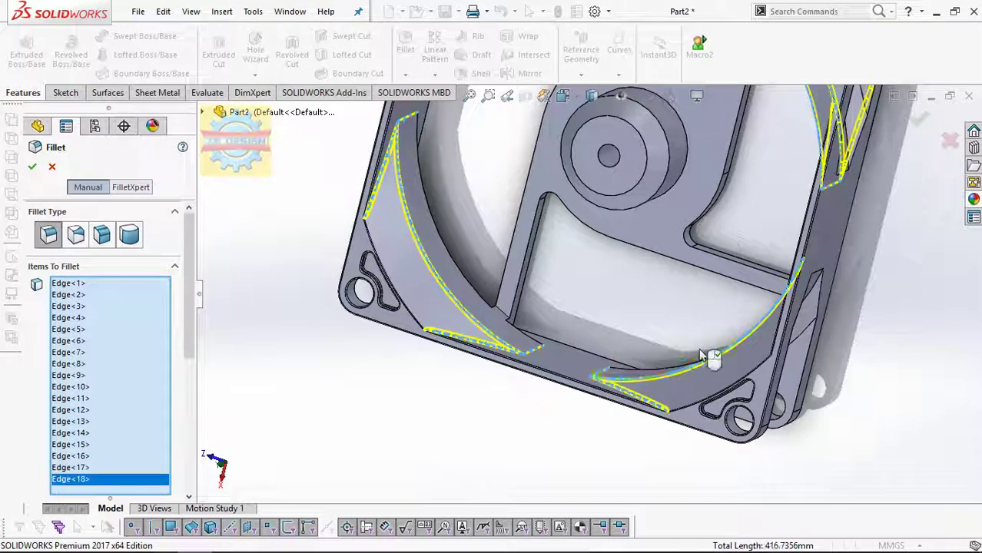
middle_drag(713, 357, 799, 269)
click(799, 287)
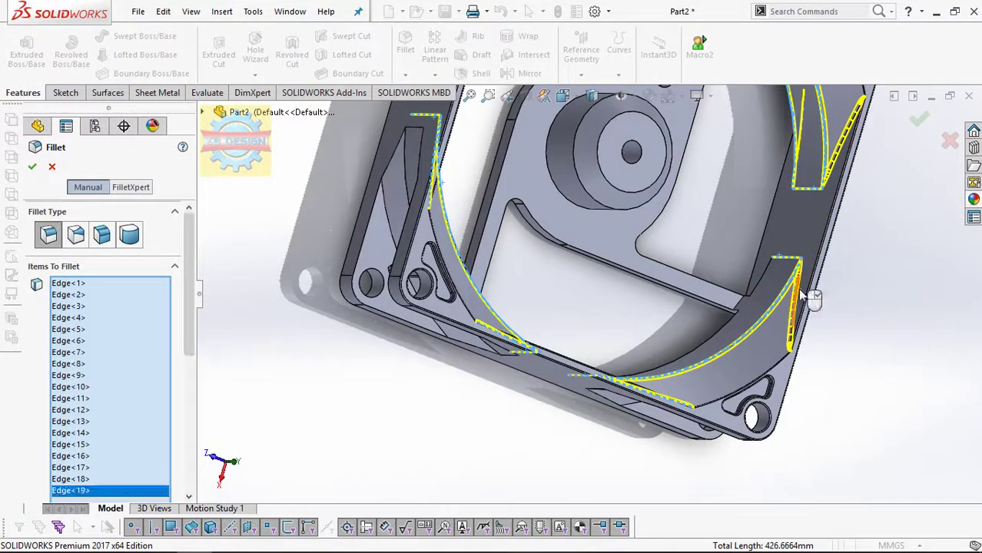
mouse_move(813, 281)
middle_down()
mouse_move(724, 209)
mouse_move(584, 180)
middle_up()
click(724, 209)
scroll(594, 169, down, 5)
click(593, 169)
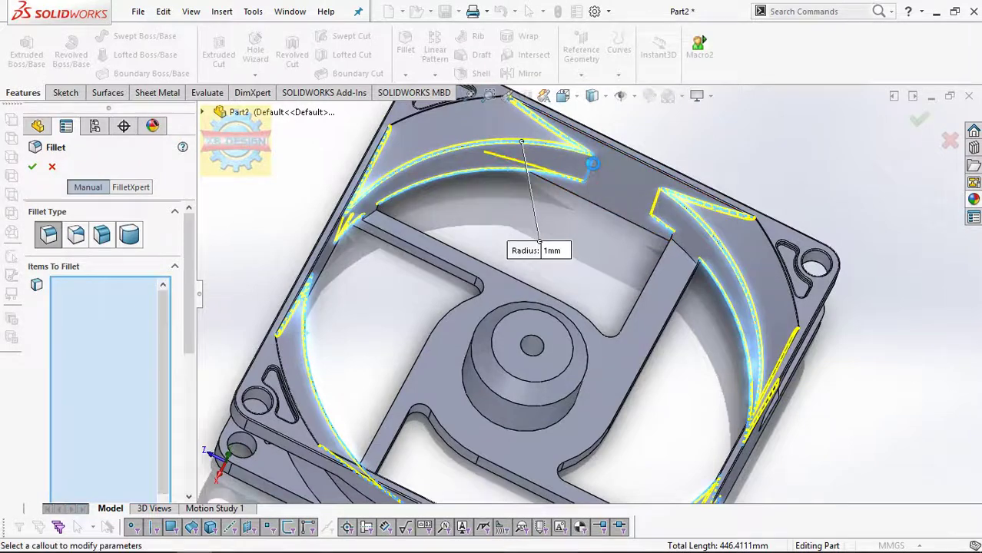
click(342, 238)
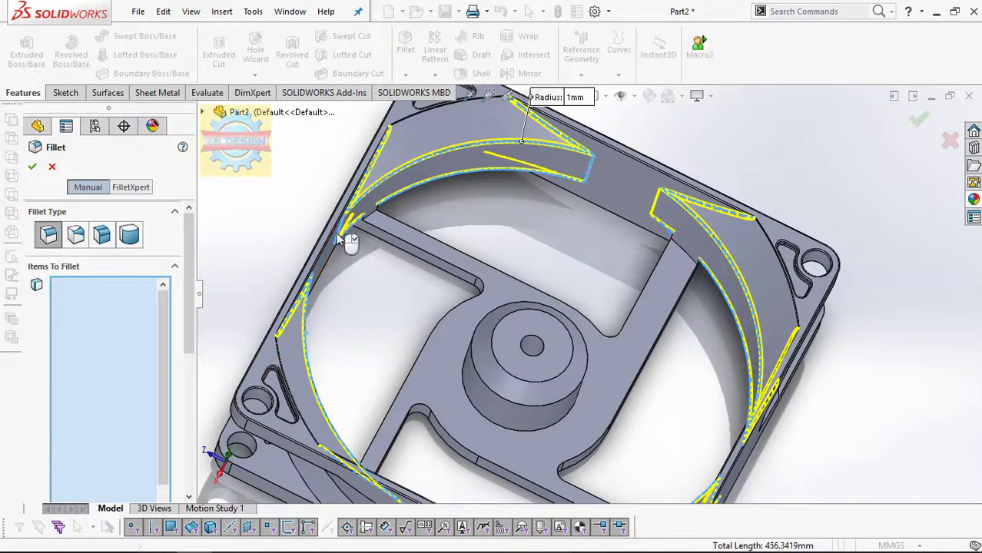
- Round the cross-shaped strut face with a 0.4 mm fillet
scroll(458, 232, up, 5)
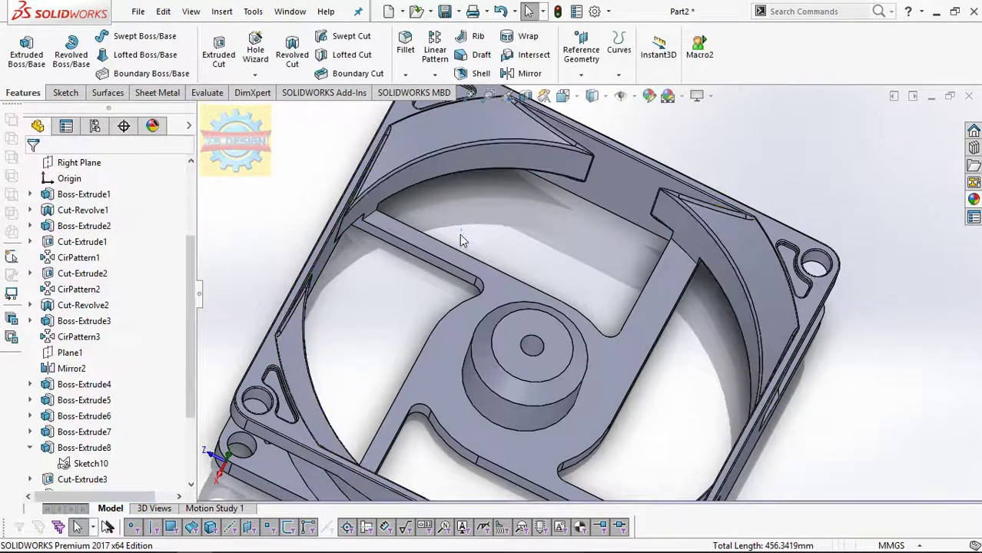
middle_drag(581, 261, 568, 168)
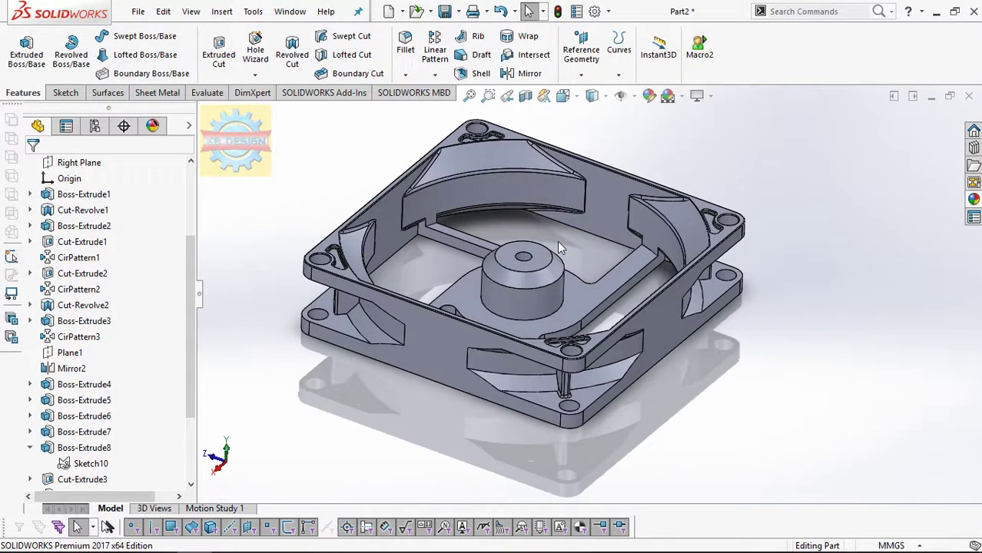
click(408, 48)
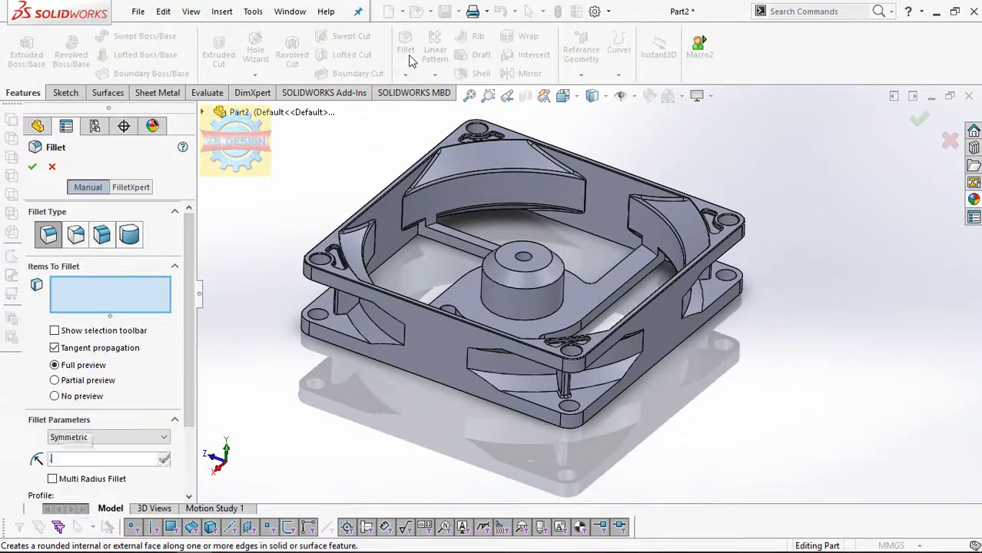
click(483, 243)
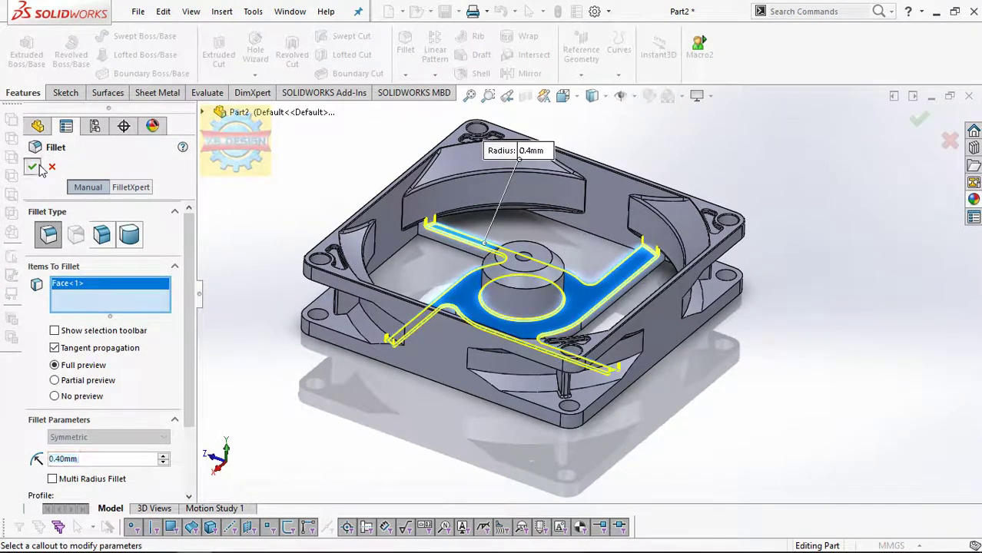
click(34, 166)
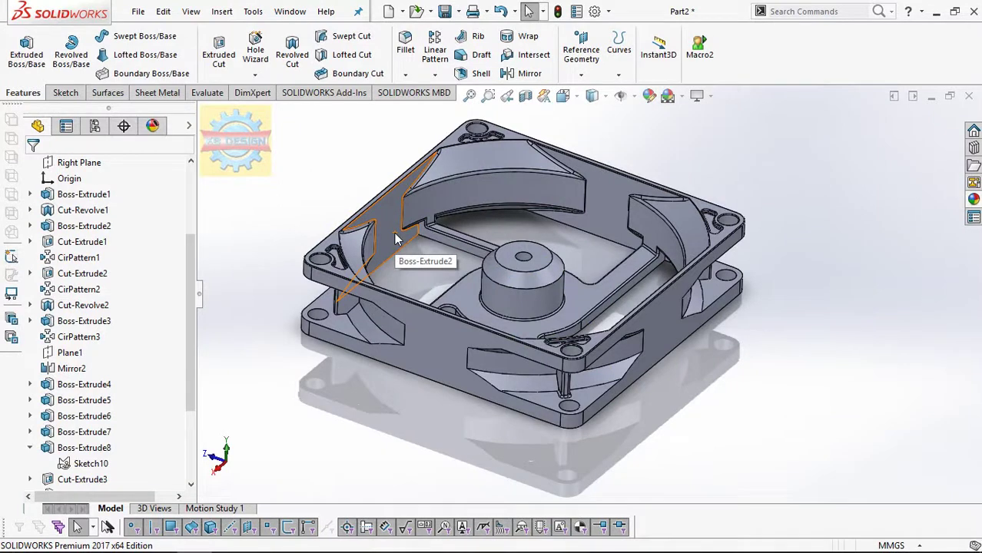
- Fillet the central hub face at 0.2 mm, then select Top Plane in a new part
mouse_move(459, 204)
middle_down()
mouse_move(471, 175)
mouse_move(707, 230)
mouse_move(515, 209)
mouse_move(561, 209)
mouse_move(603, 241)
middle_up()
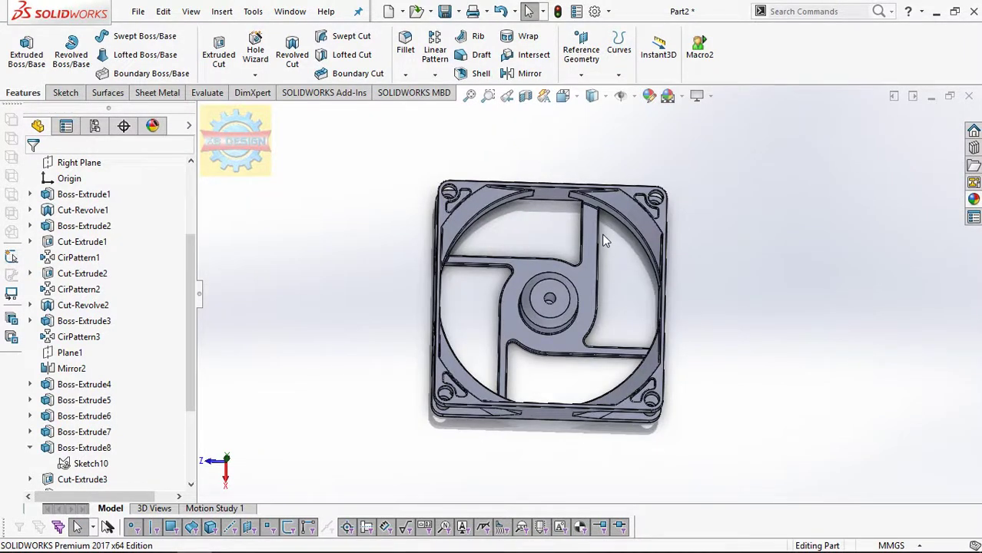
middle_drag(604, 265, 451, 61)
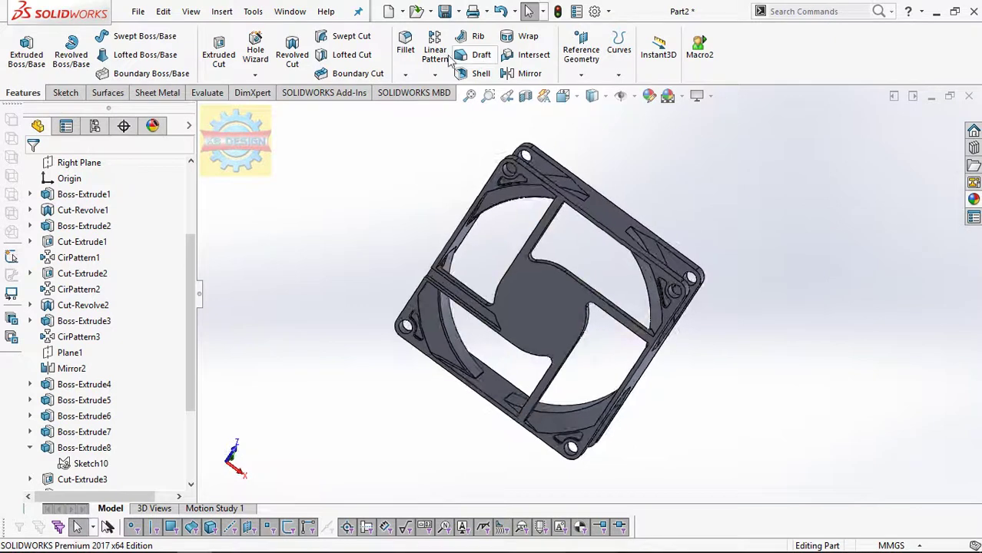
click(534, 280)
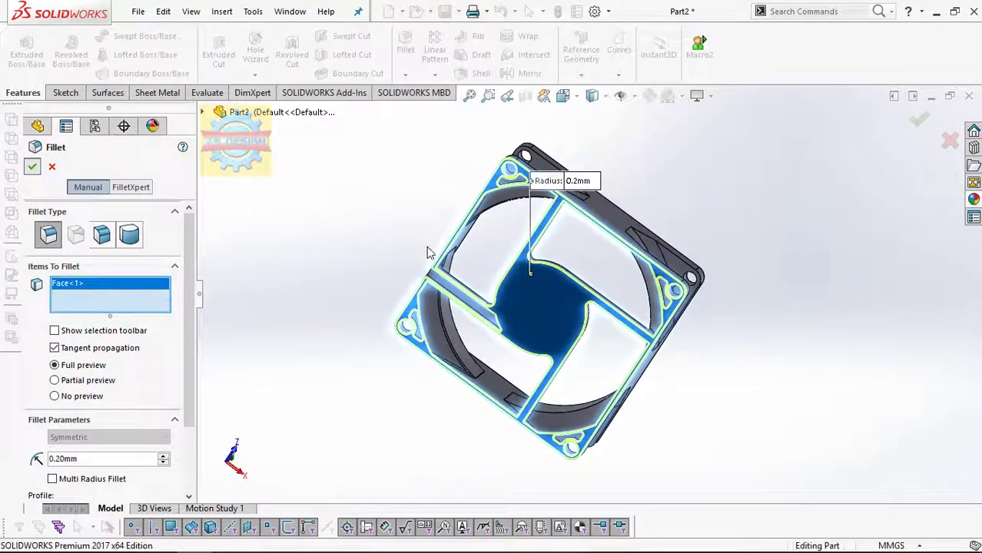
click(32, 162)
mouse_move(423, 258)
middle_down()
mouse_move(337, 378)
mouse_move(535, 341)
mouse_move(694, 258)
middle_up()
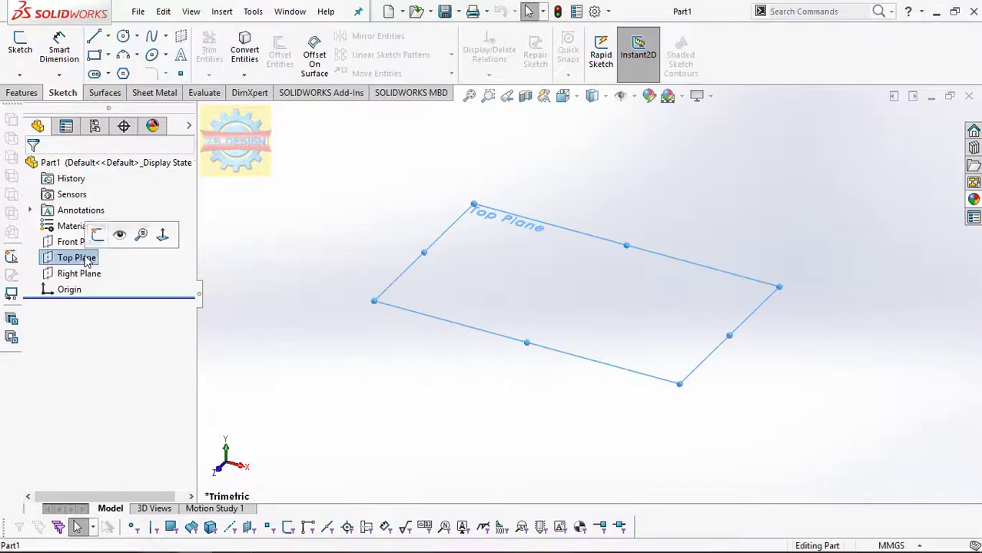
click(119, 232)
- Sketch a circle at the origin on Top Plane and dimension it to 54 mm diameter
click(123, 36)
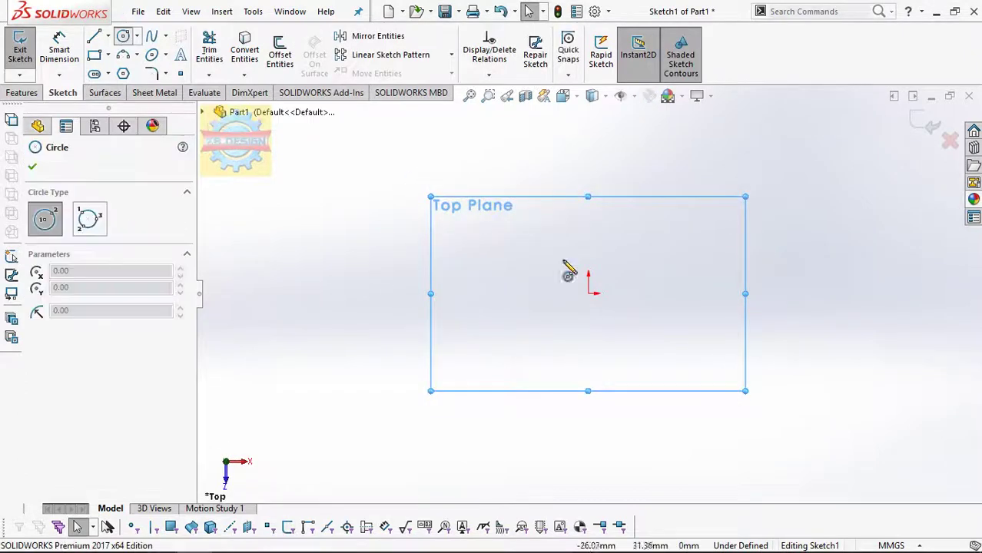
click(588, 293)
click(638, 201)
key(Escape)
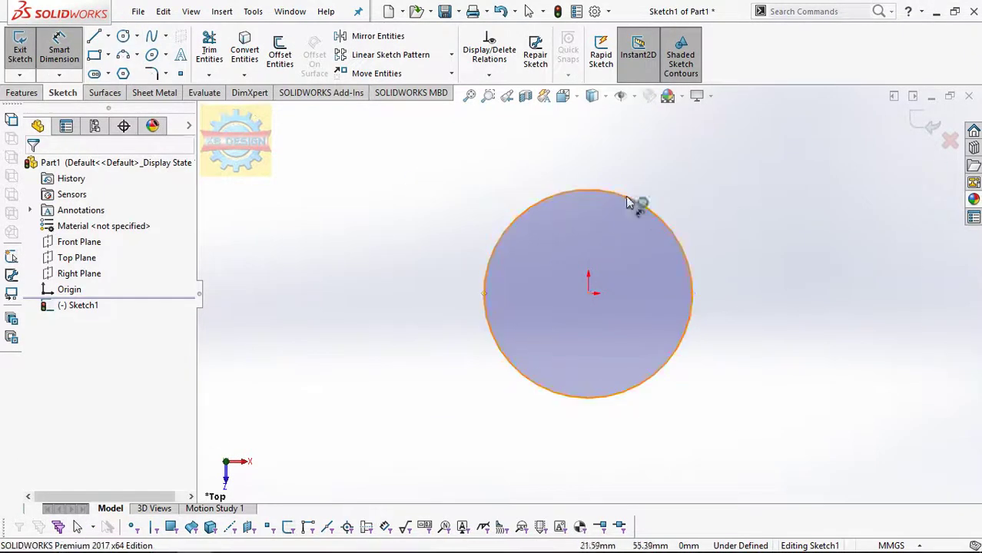
click(635, 204)
click(630, 254)
key(Return)
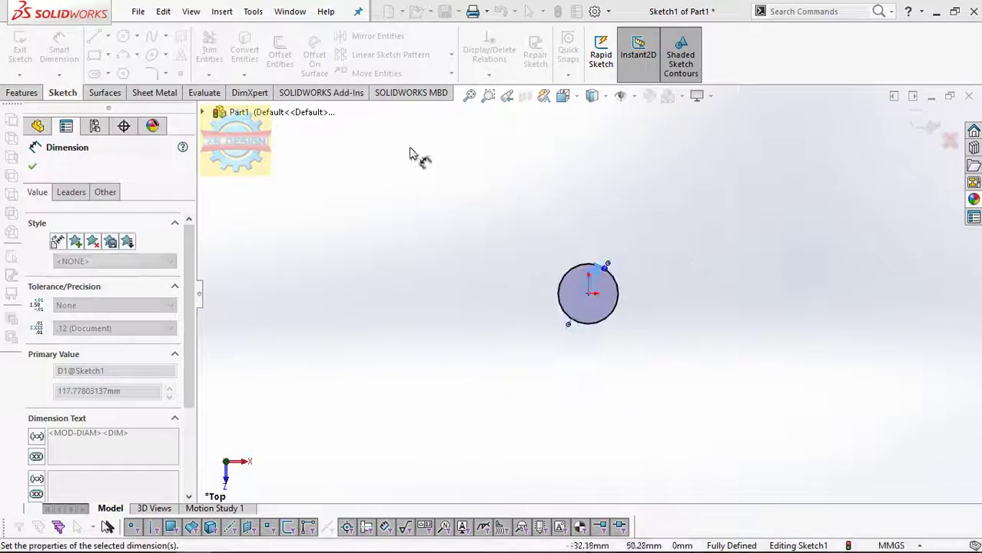
- Extrude the circle 15 mm into a cylinder
click(22, 92)
click(26, 58)
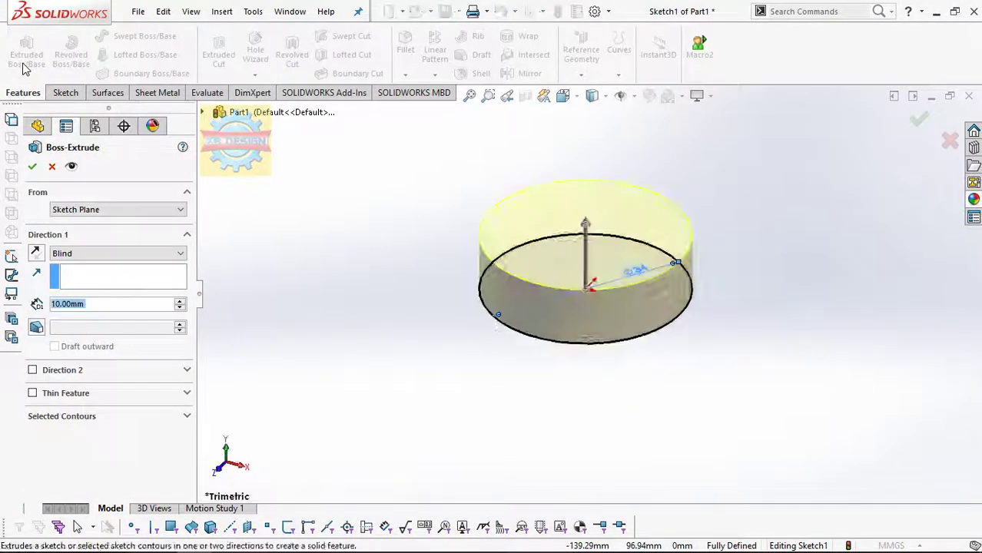
click(33, 167)
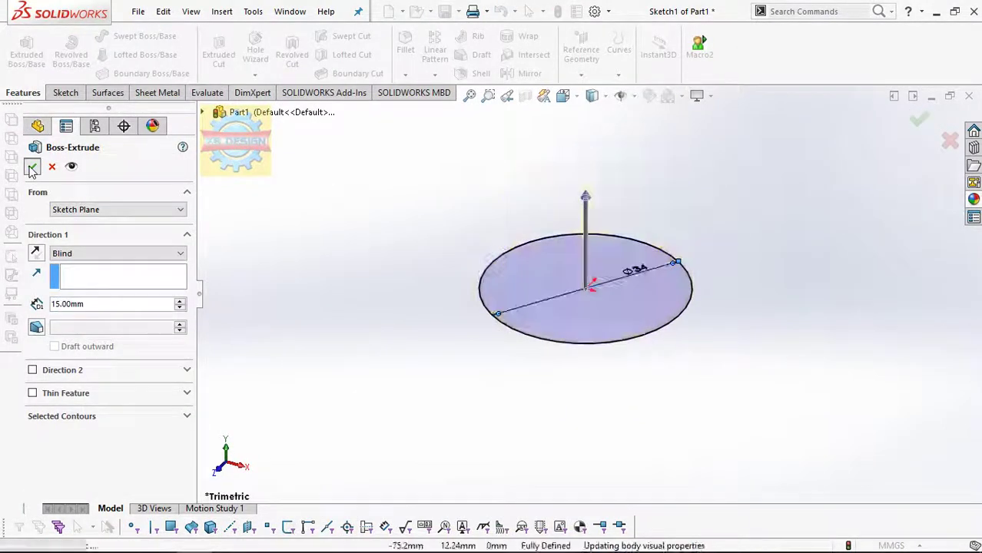
- Round the cylinder's top face edge with a 2 mm fillet
click(408, 74)
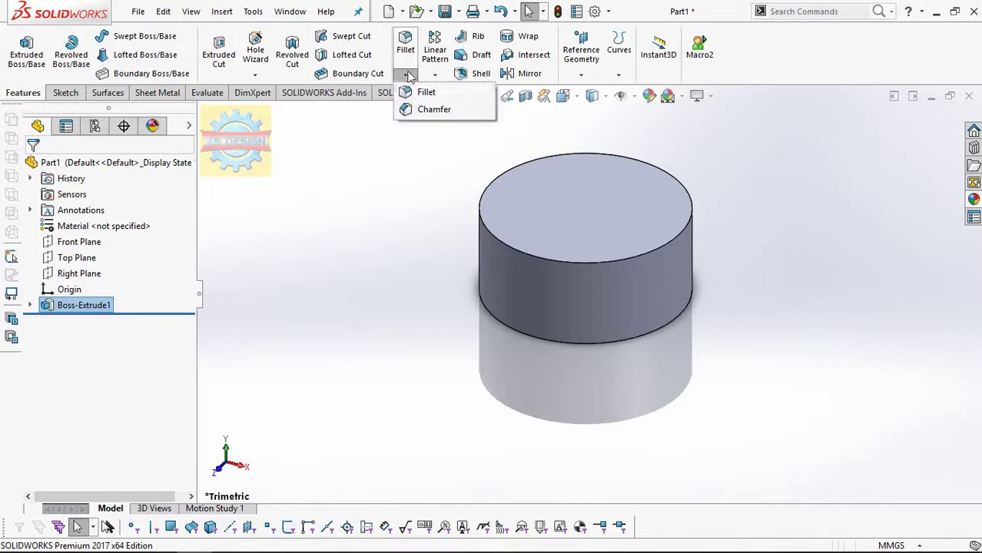
click(430, 109)
key(Escape)
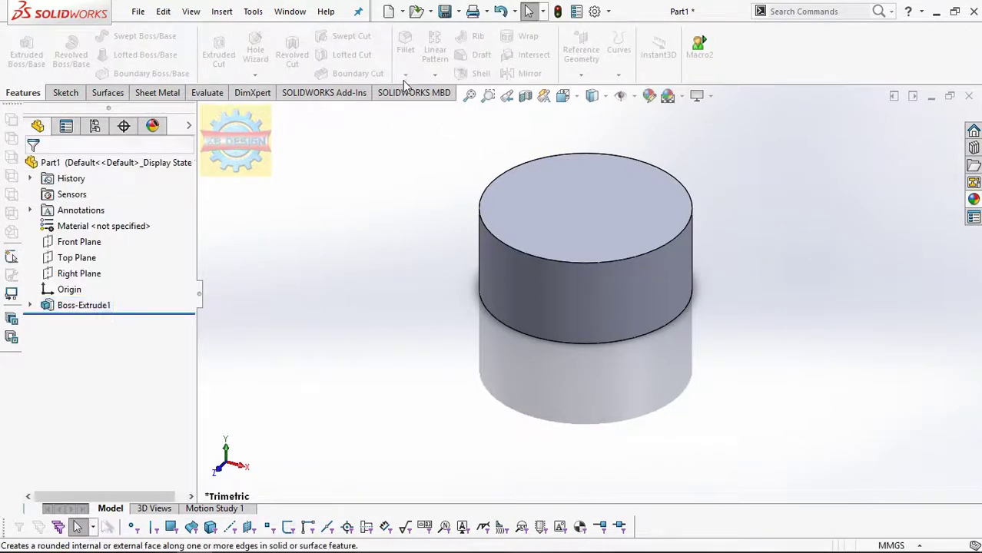
click(405, 46)
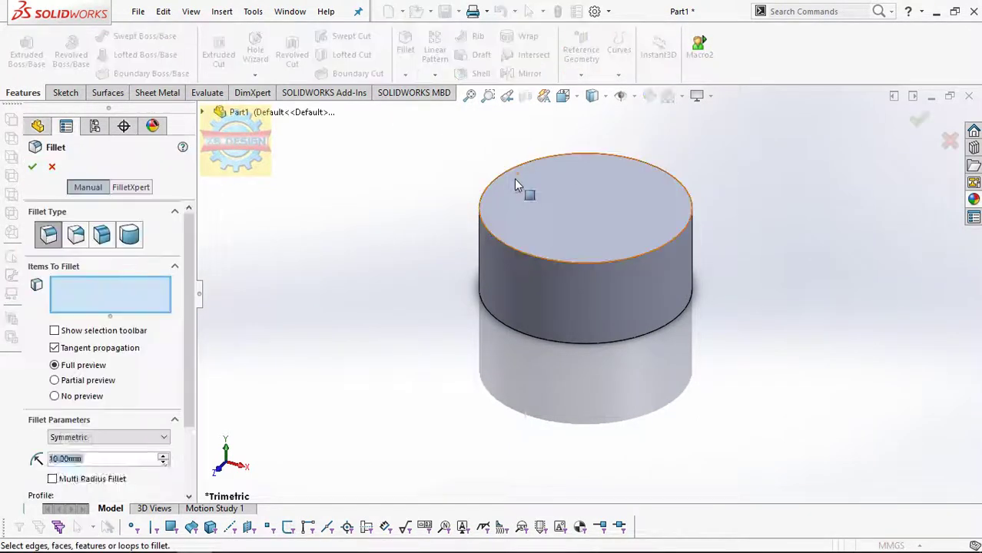
click(576, 198)
click(34, 168)
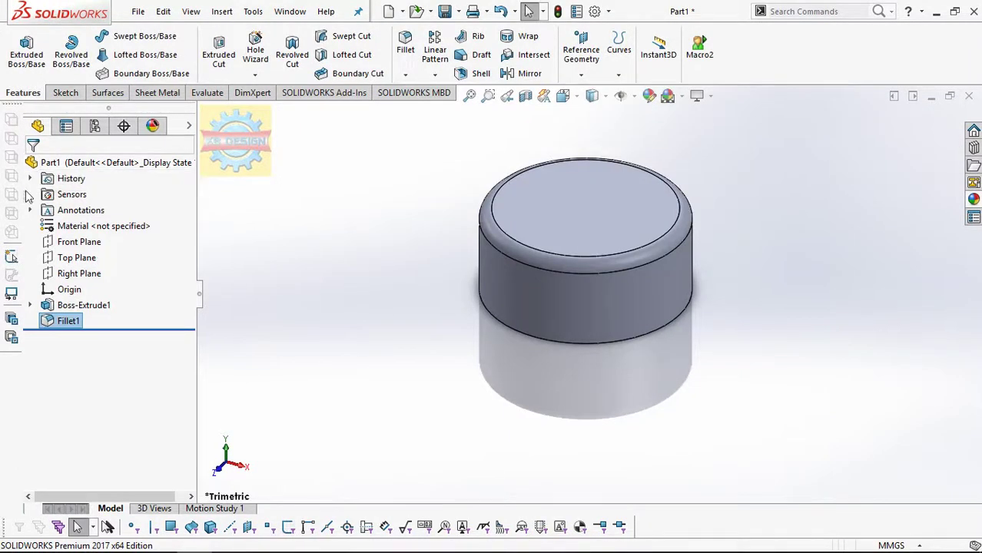
- Create Plane1 offset 12 mm from the Front Plane, with the offset flipped
click(57, 258)
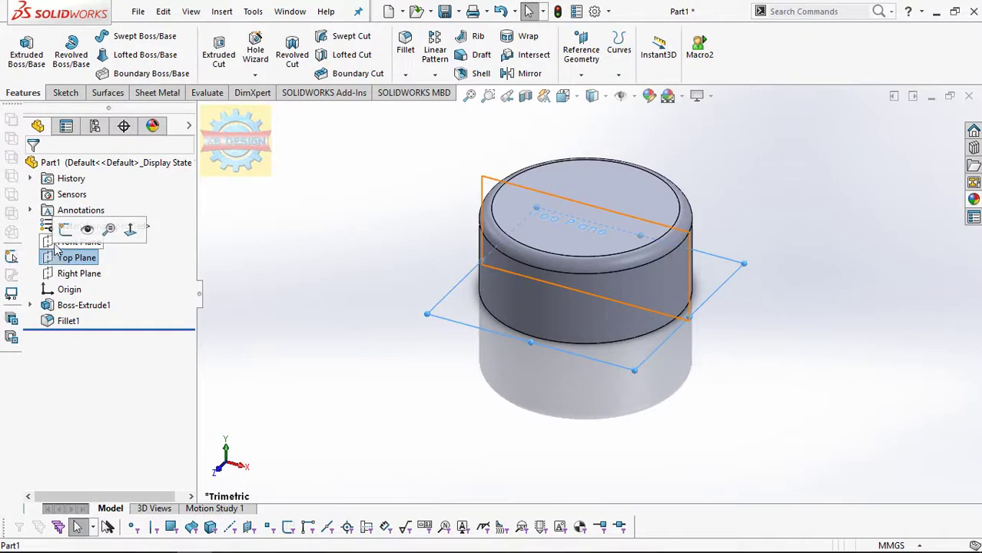
click(77, 241)
click(581, 50)
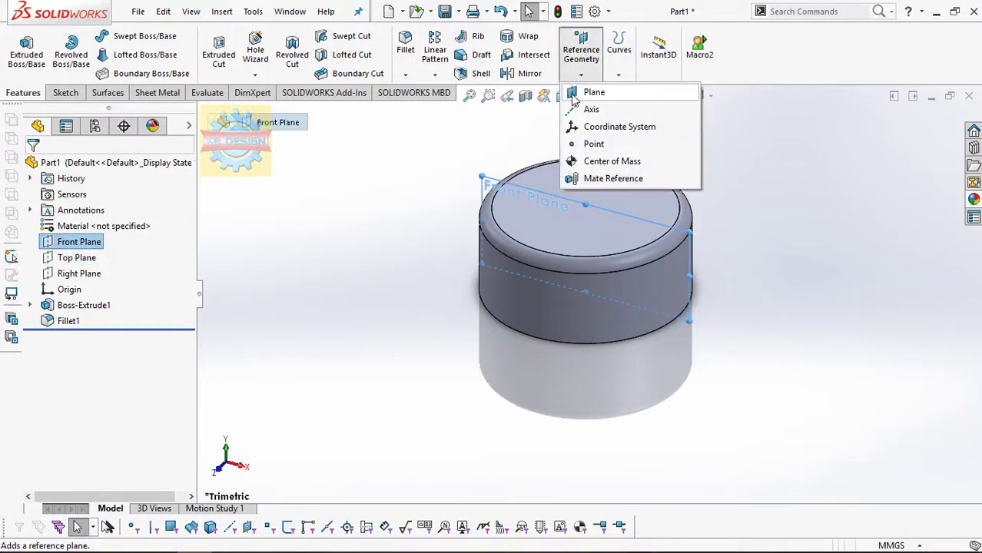
click(574, 93)
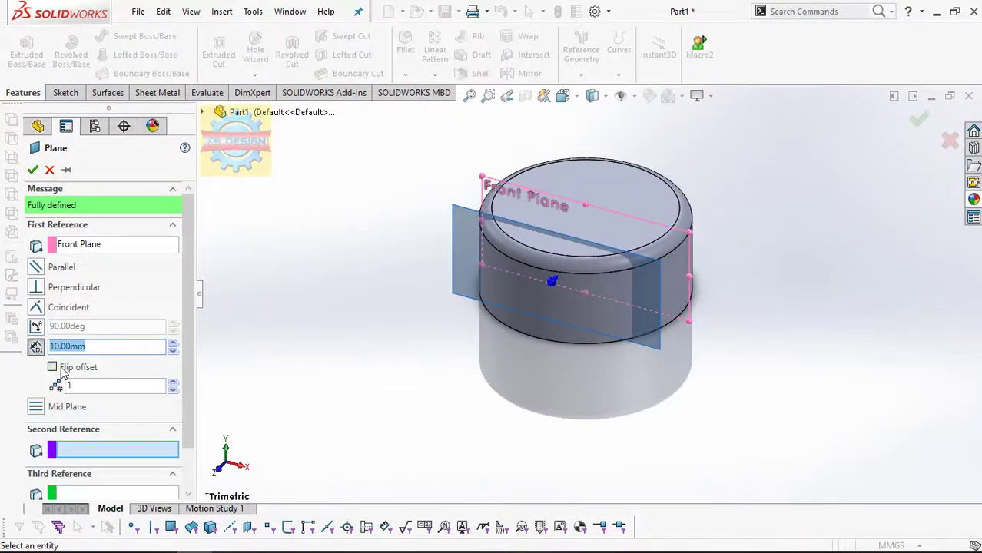
click(52, 368)
text(12)
key(Return)
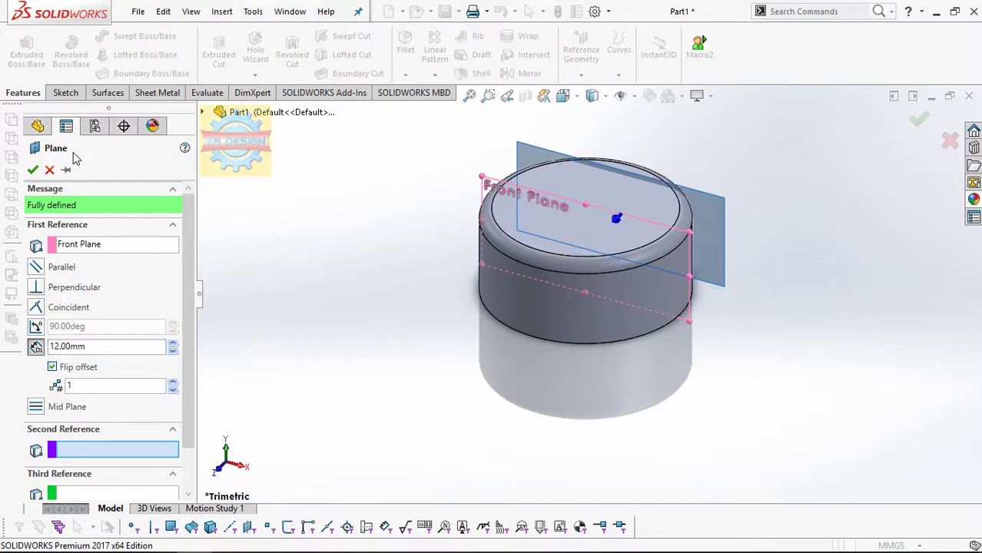
click(32, 170)
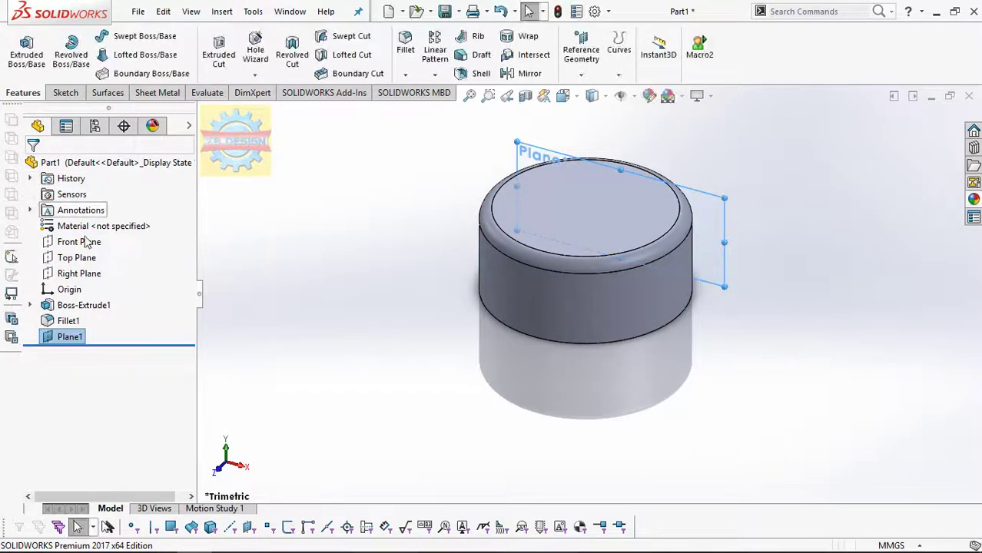
- Create Plane2 offset 2 mm from Plane1, with the offset flipped
click(581, 51)
click(593, 93)
text(25.00mm)
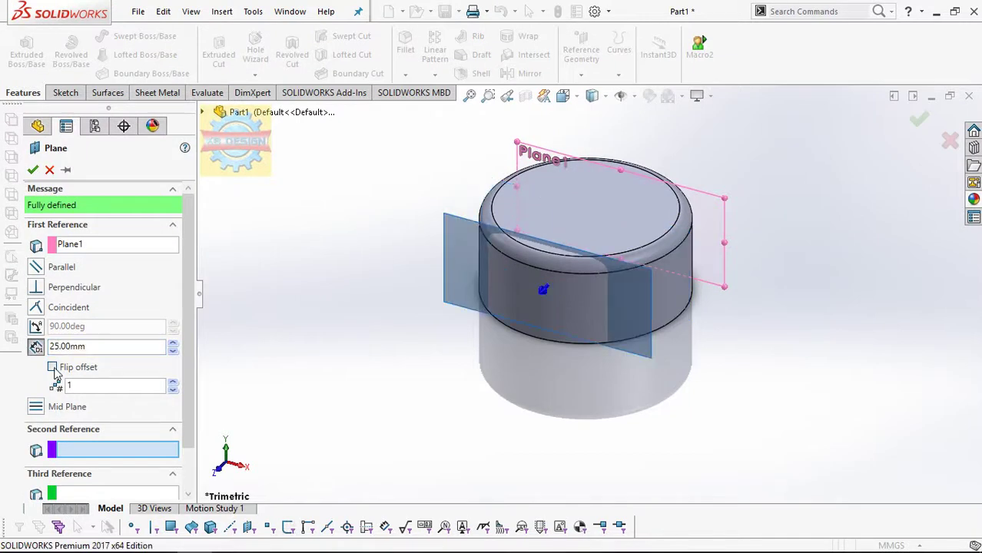
click(52, 367)
click(32, 169)
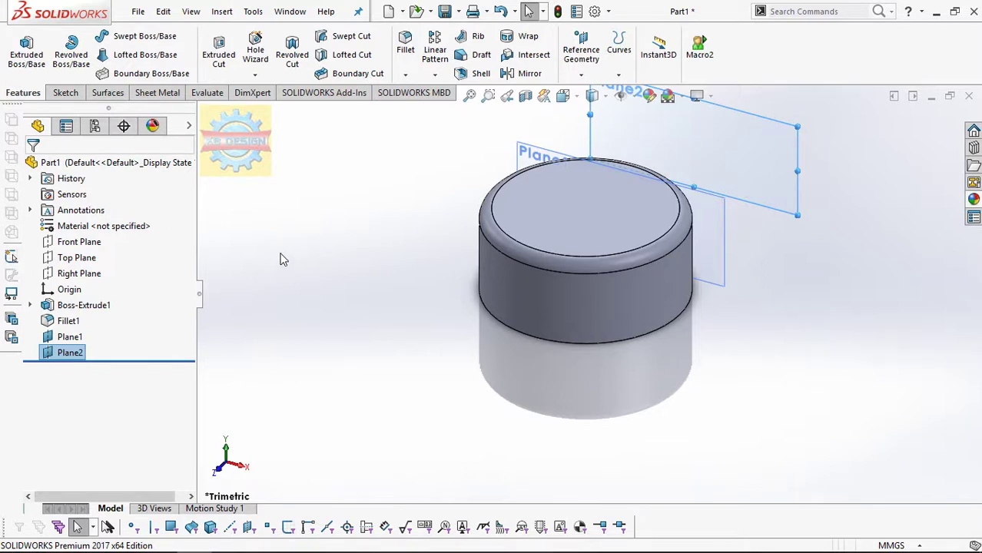
- Start a sketch on Plane1 and draw a three-point blade arc
click(69, 337)
click(92, 311)
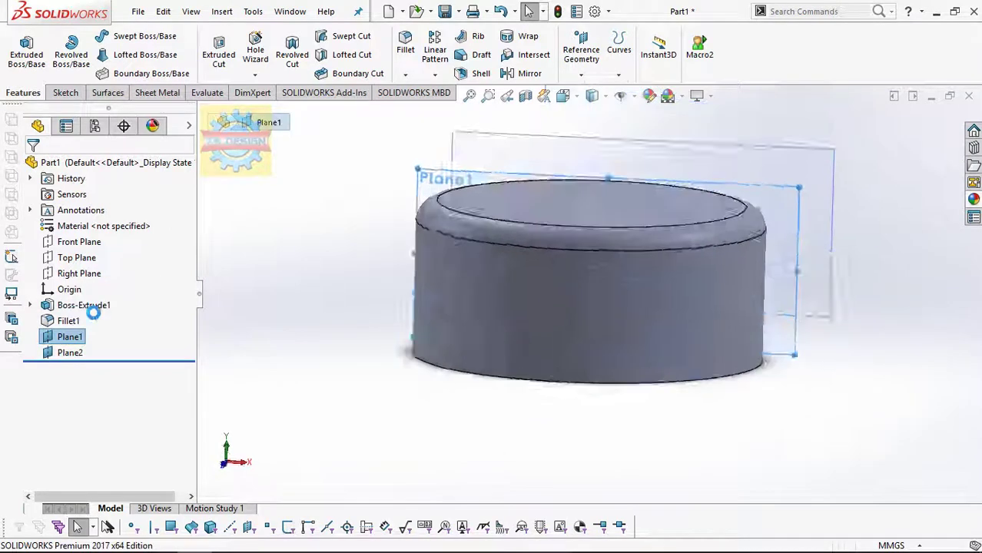
click(124, 56)
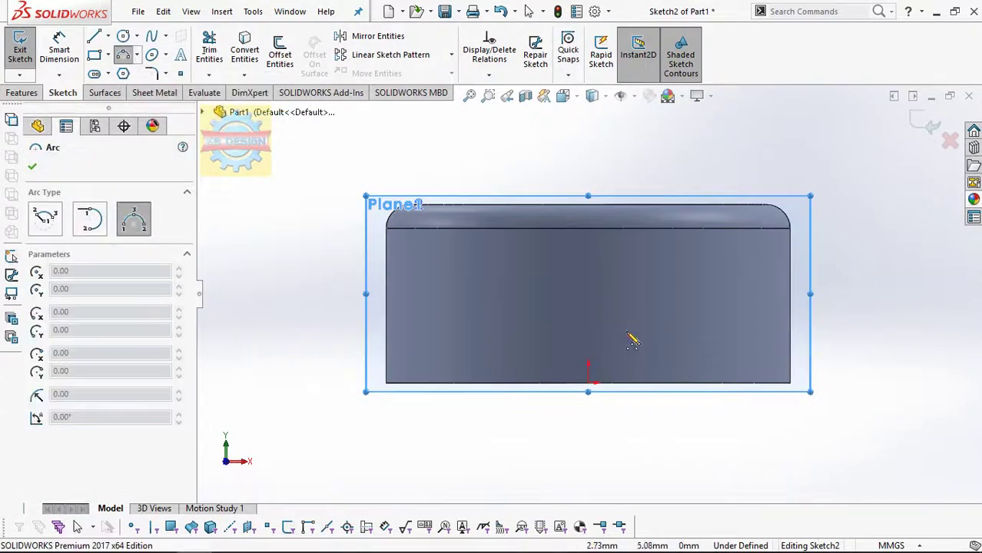
click(657, 371)
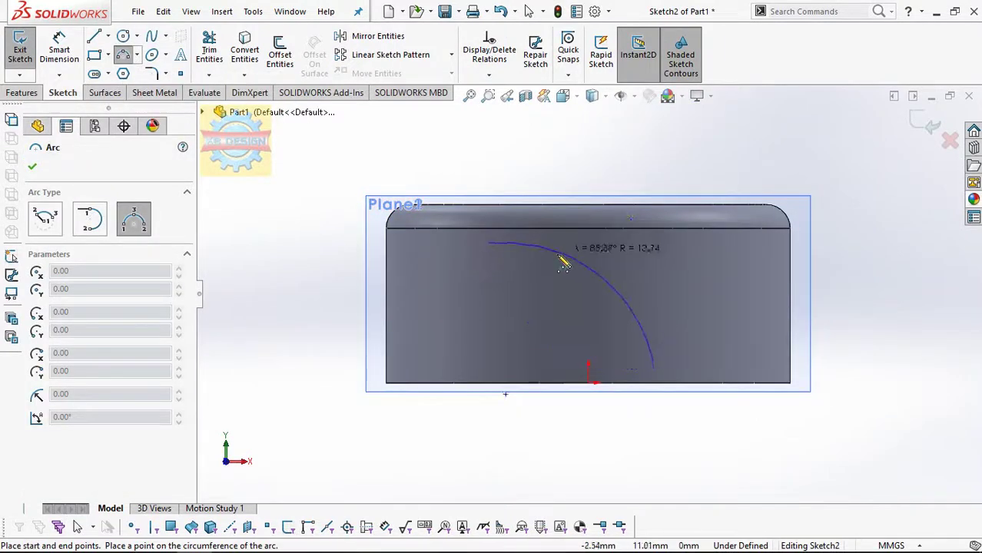
click(559, 258)
- Draw a horizontal construction line from the arc's top end to the hub edge, measuring 25.24 mm
click(108, 36)
click(131, 71)
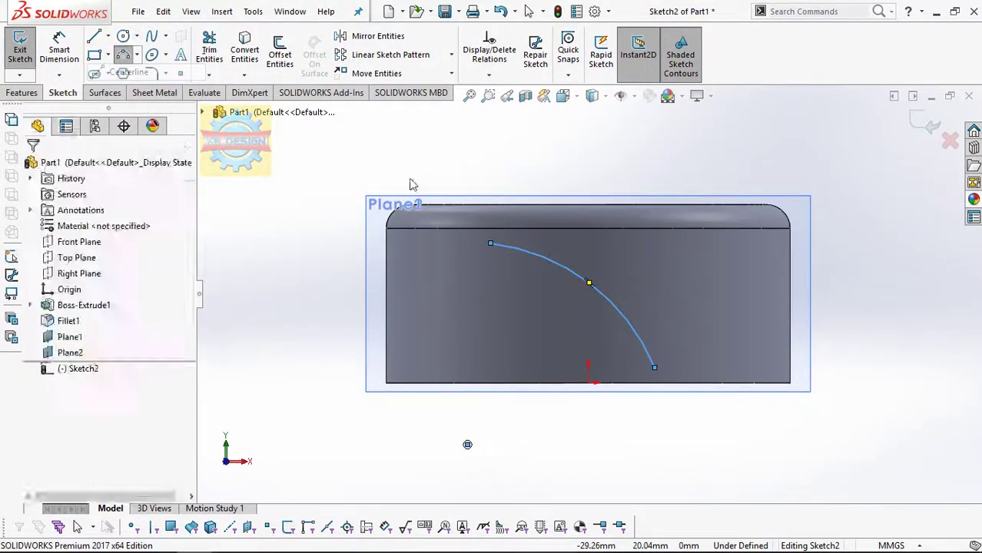
click(490, 243)
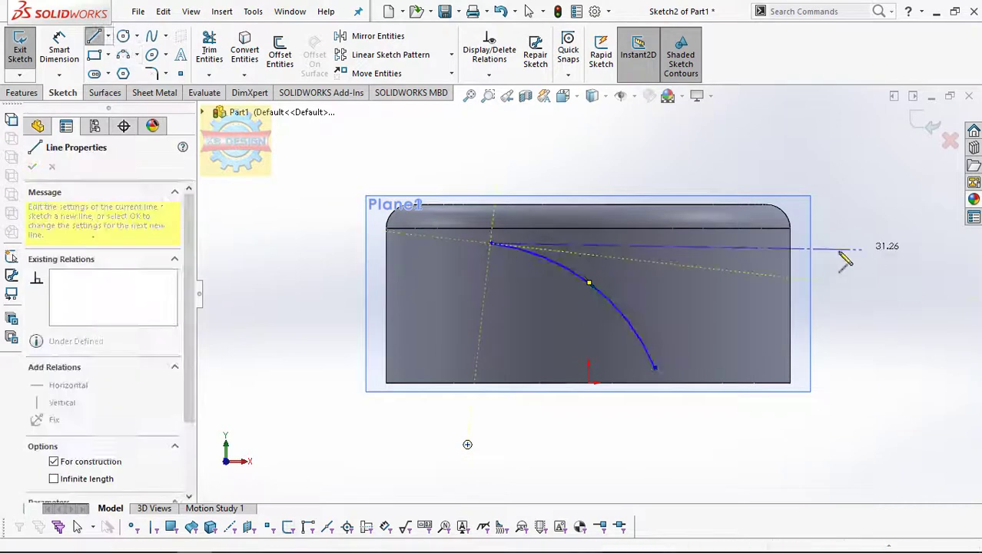
click(791, 246)
key(Escape)
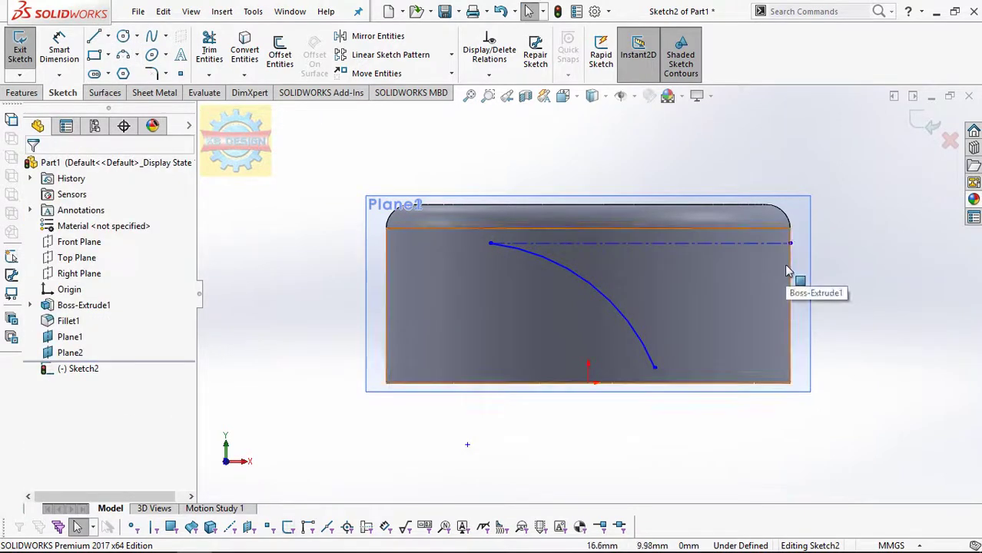
click(63, 40)
click(776, 243)
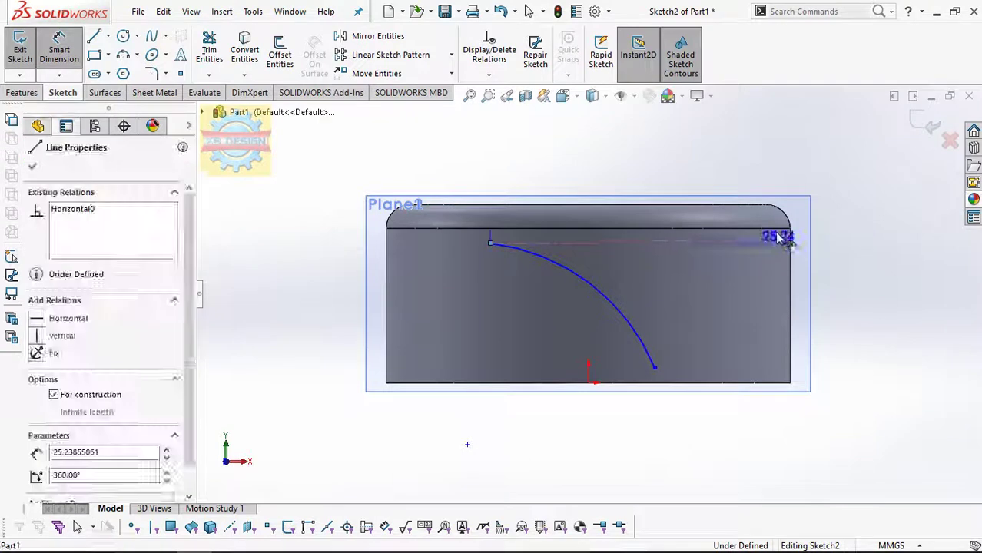
click(782, 235)
click(713, 225)
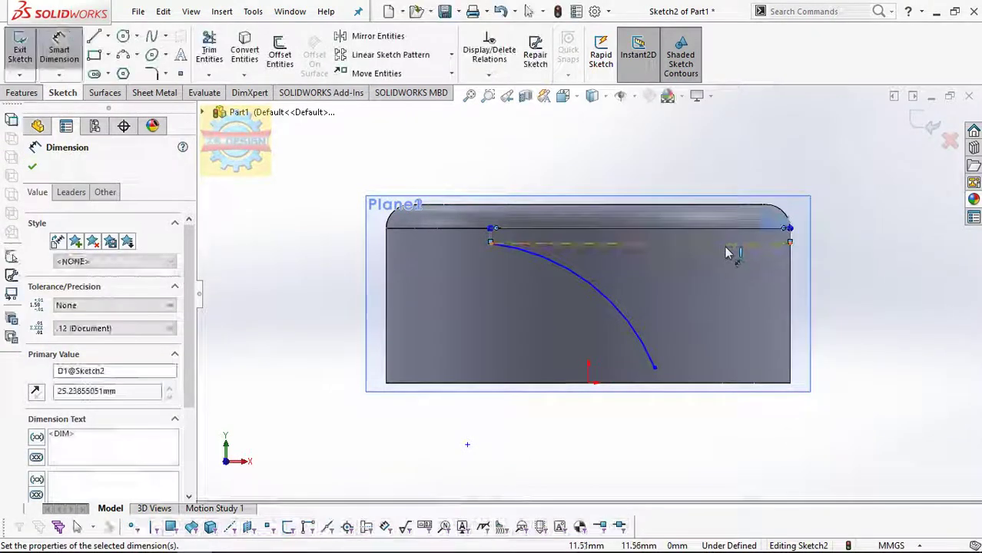
key(Escape)
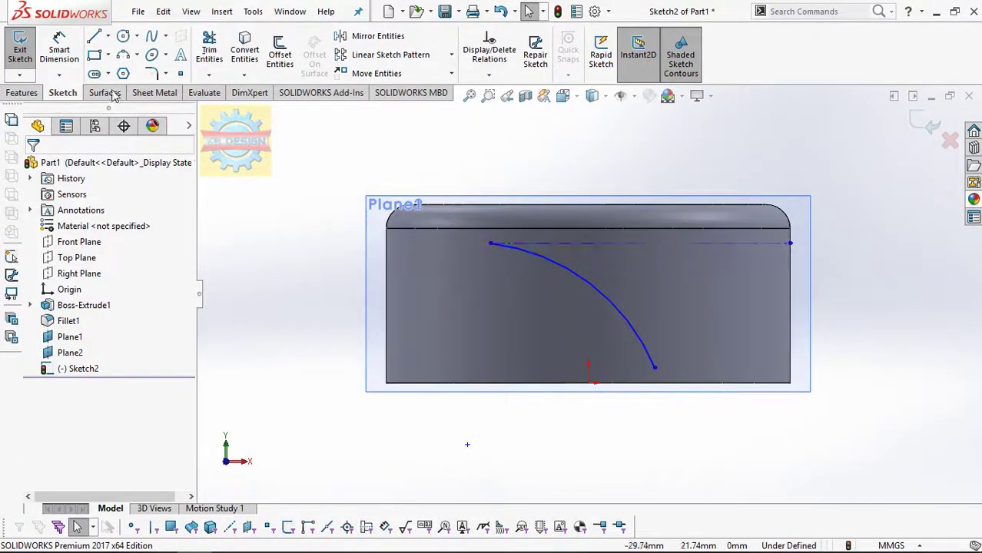
- Dimension the top centerline 0.5 mm from the top edge
click(59, 47)
click(666, 251)
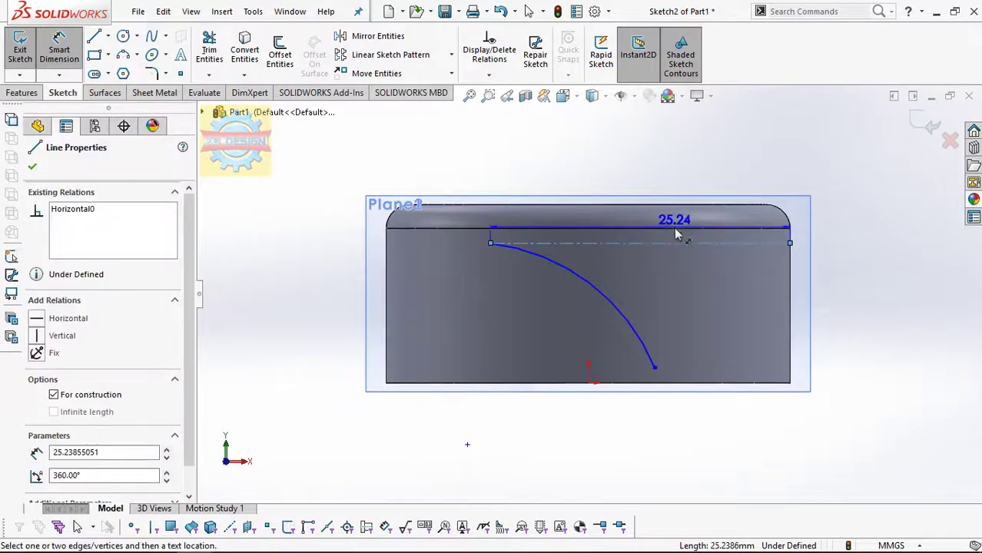
key(Escape)
click(791, 242)
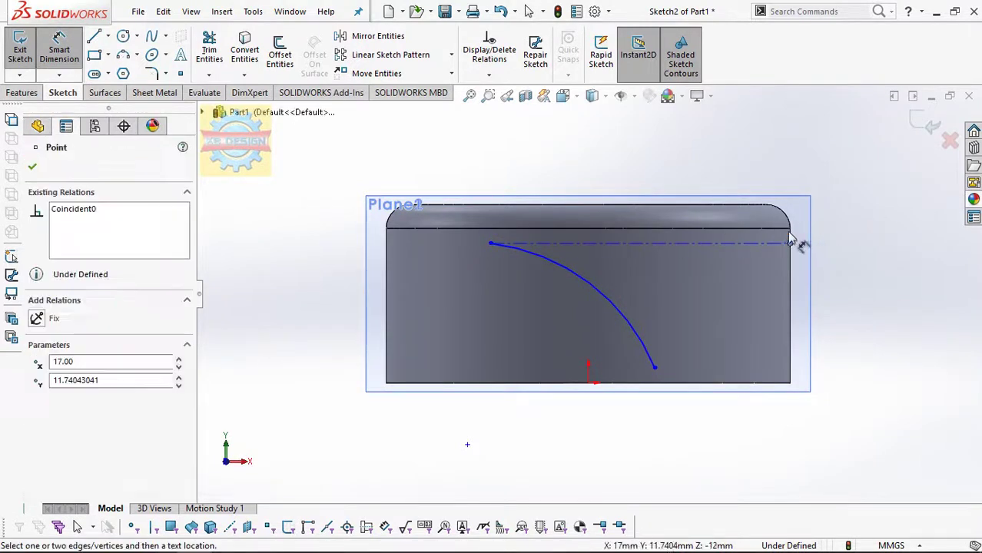
key(Escape)
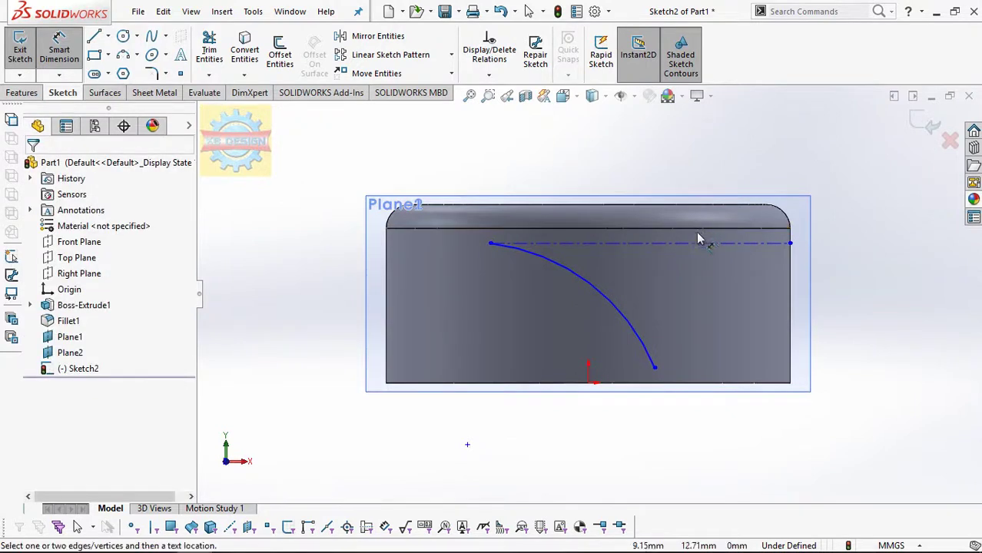
click(699, 235)
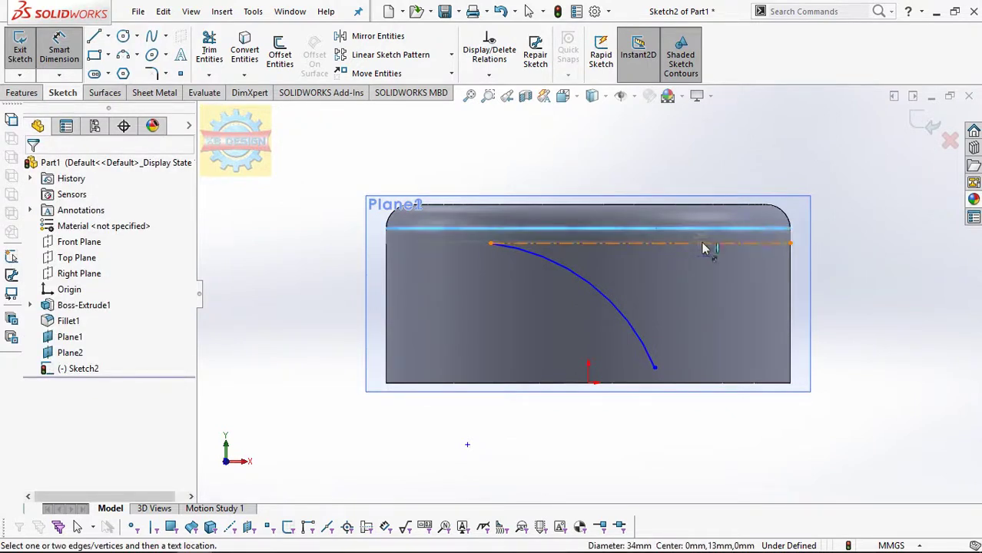
click(706, 244)
click(768, 165)
text(0.5)
key(Return)
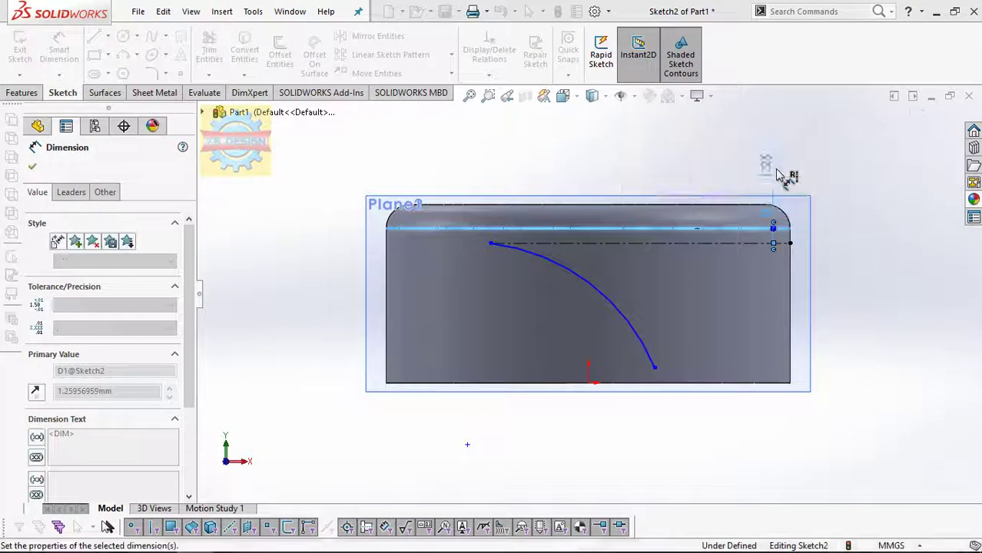
- Add a lower horizontal centerline from the arc's bottom end, 0.5 mm from the bottom edge
click(107, 36)
click(123, 68)
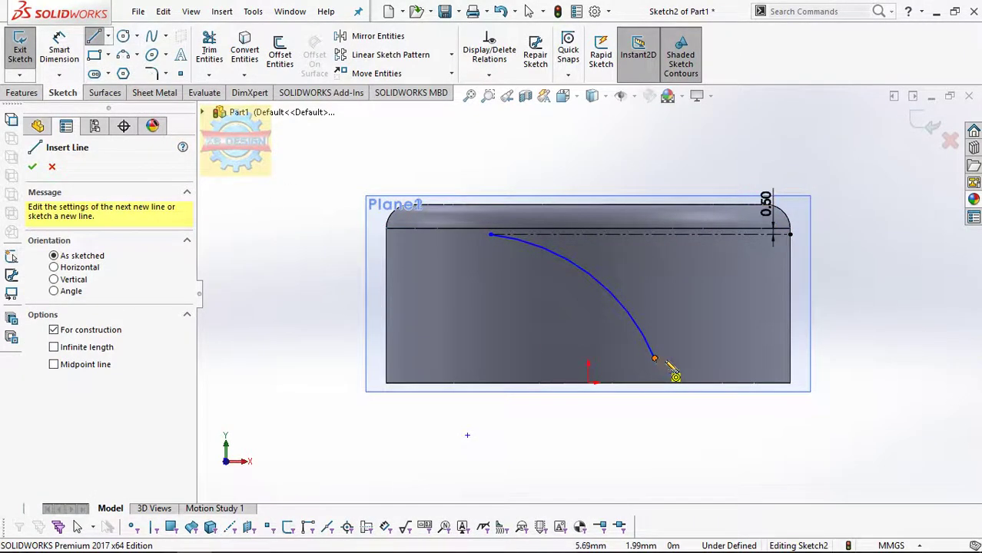
drag(654, 358, 789, 358)
key(Escape)
click(60, 51)
click(736, 390)
click(741, 359)
click(859, 380)
text(0.5)
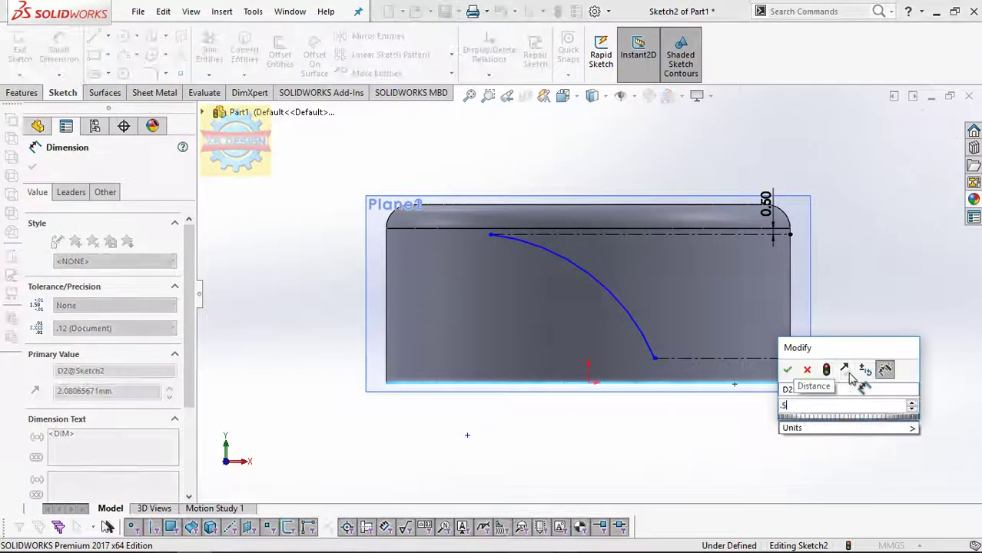
key(Return)
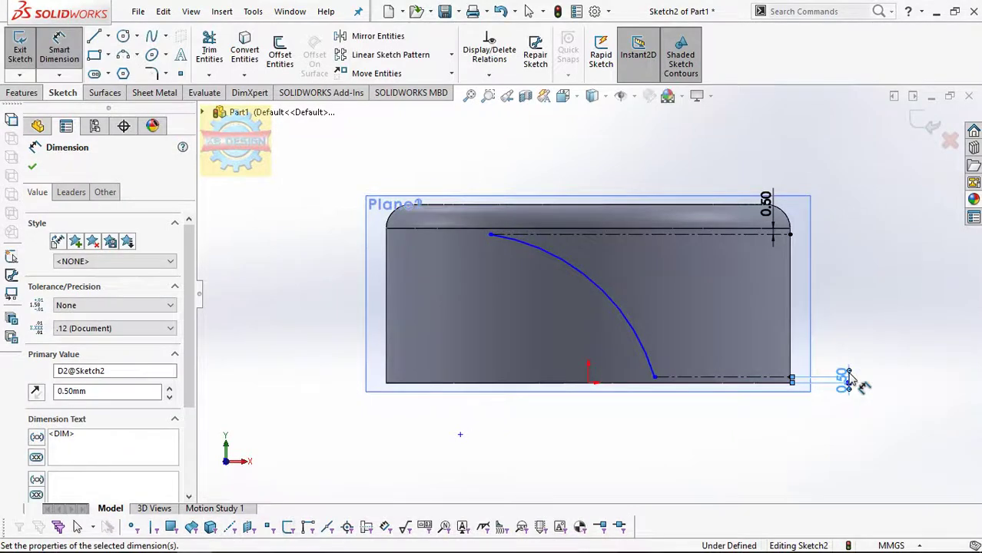
- Draw a chord centerline between the arc's ends at 55° to the lower centerline
click(697, 378)
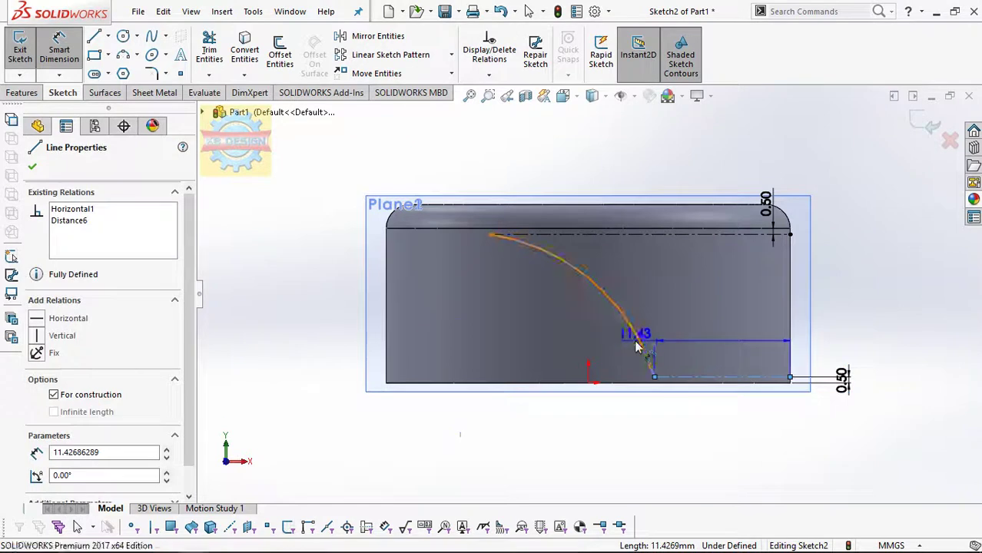
click(637, 349)
key(Escape)
click(108, 36)
click(129, 70)
drag(654, 379, 489, 234)
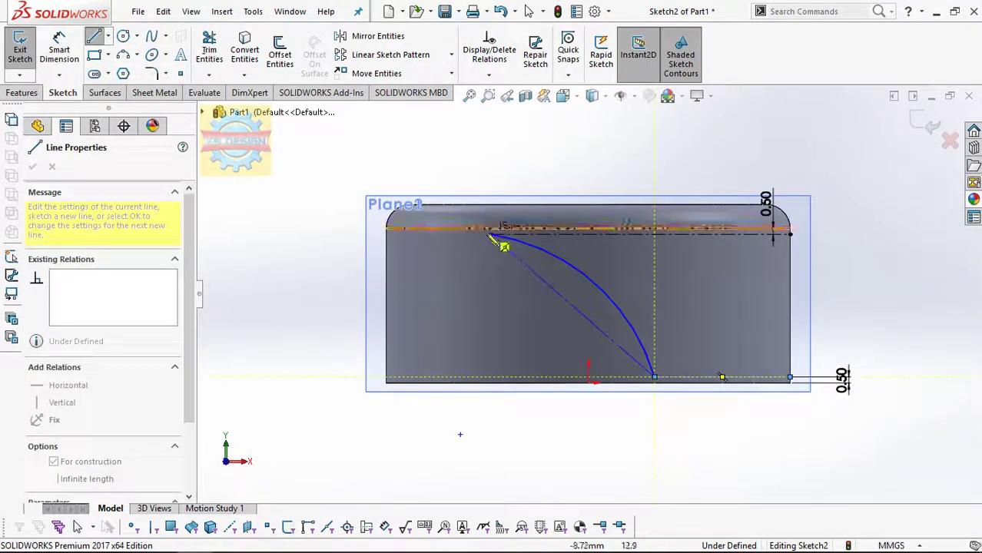
key(Escape)
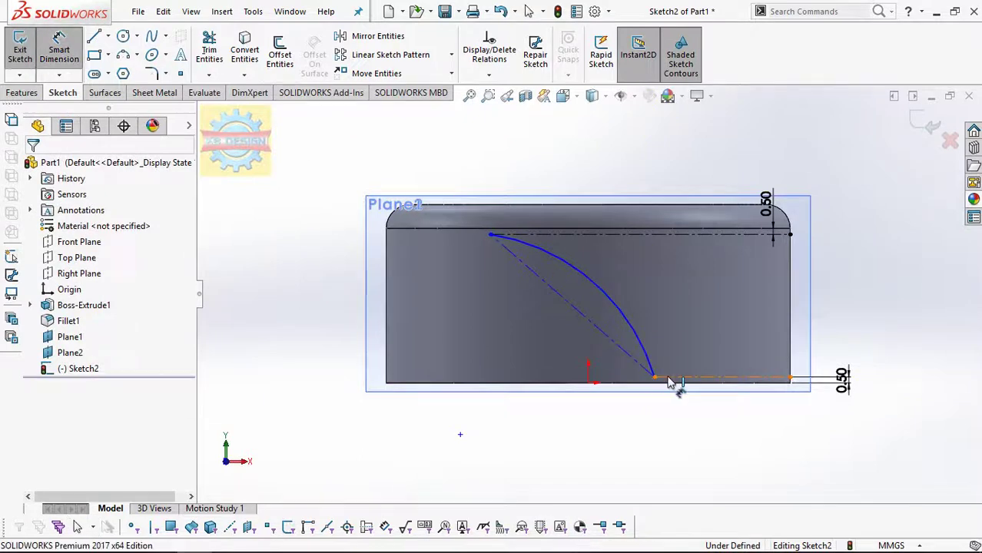
click(673, 378)
click(627, 357)
click(570, 358)
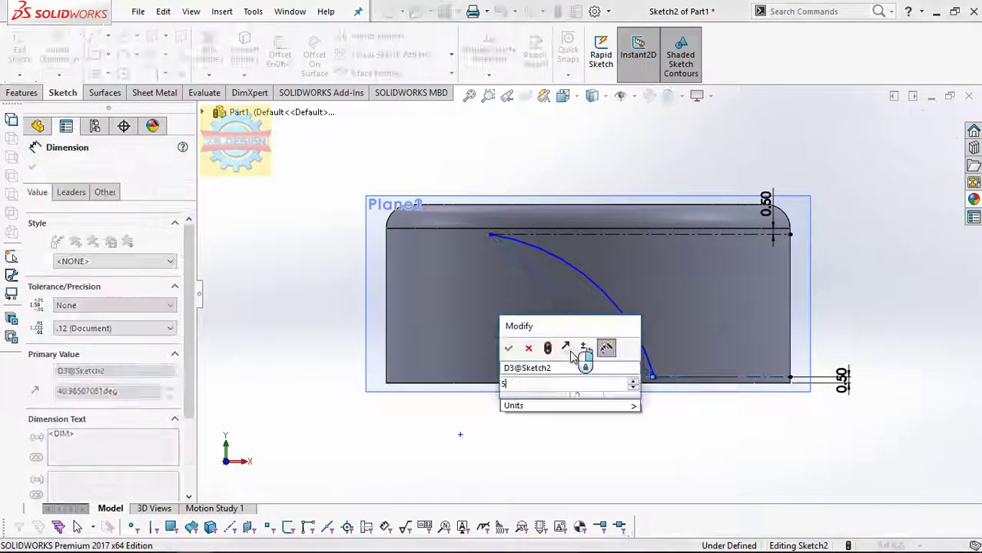
text(55)
key(Return)
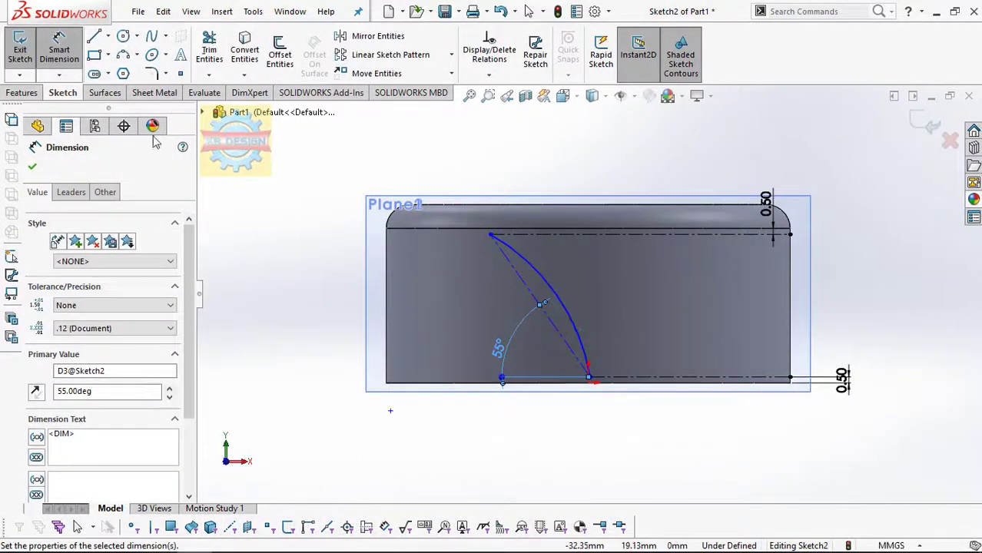
- Set the arc radius to R20.5 and shift its lower end along the guide line
click(571, 309)
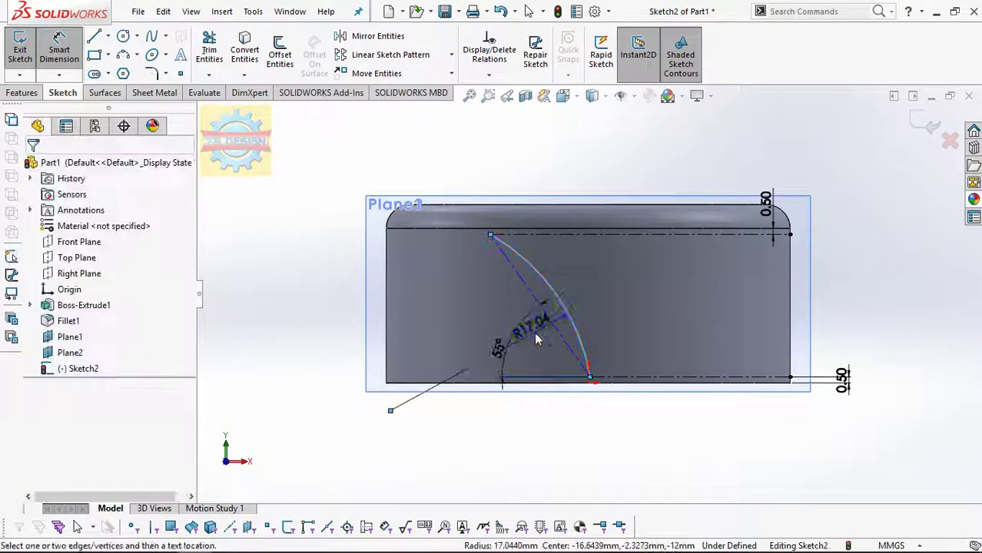
click(538, 336)
text(20.)
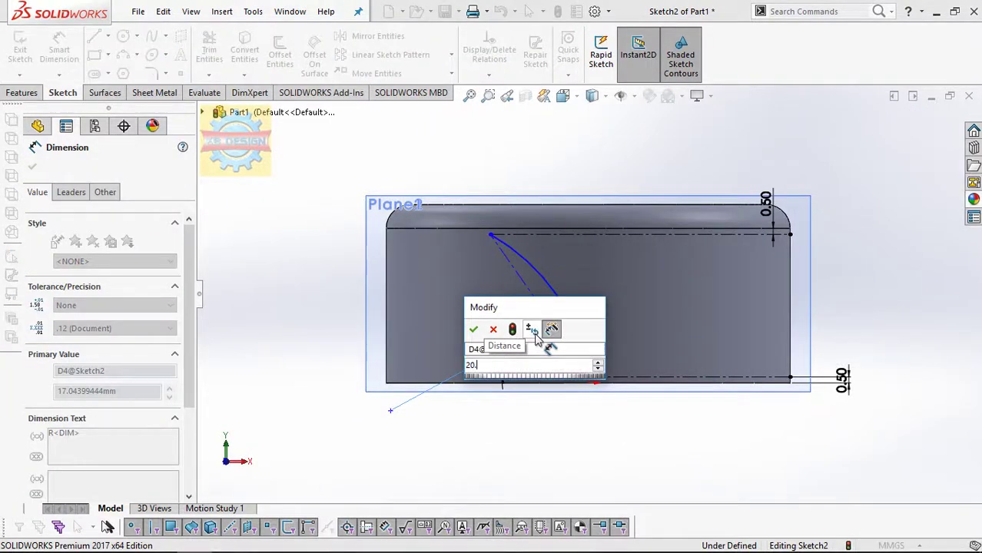
text(5)
key(Return)
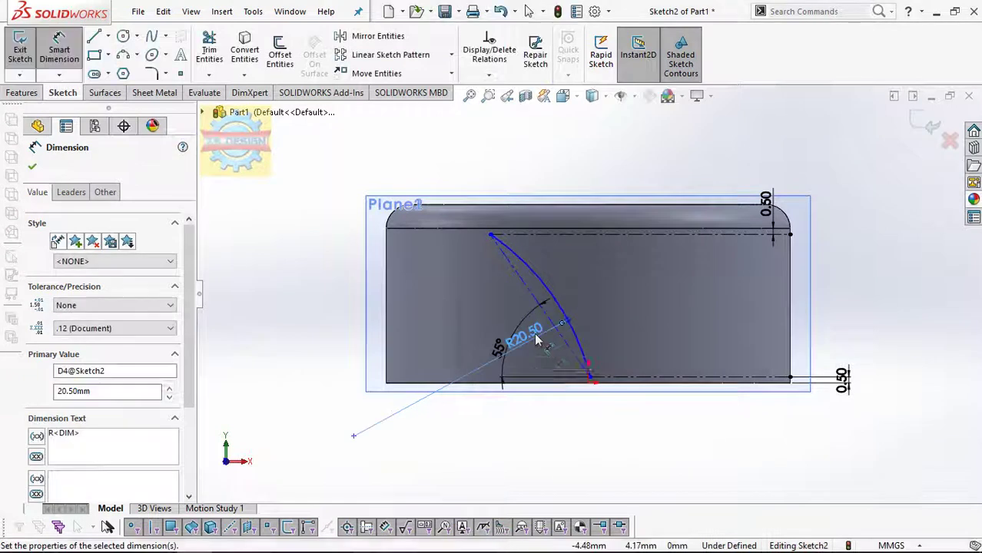
key(Escape)
drag(593, 384, 612, 377)
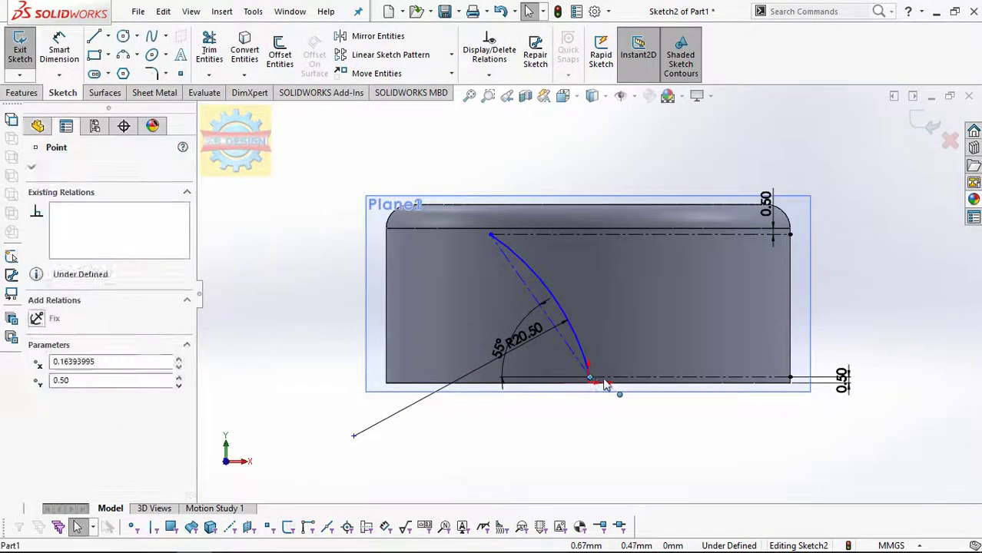
- Add a vertical construction line from the origin to the arc and exit the sketch
click(93, 37)
click(588, 382)
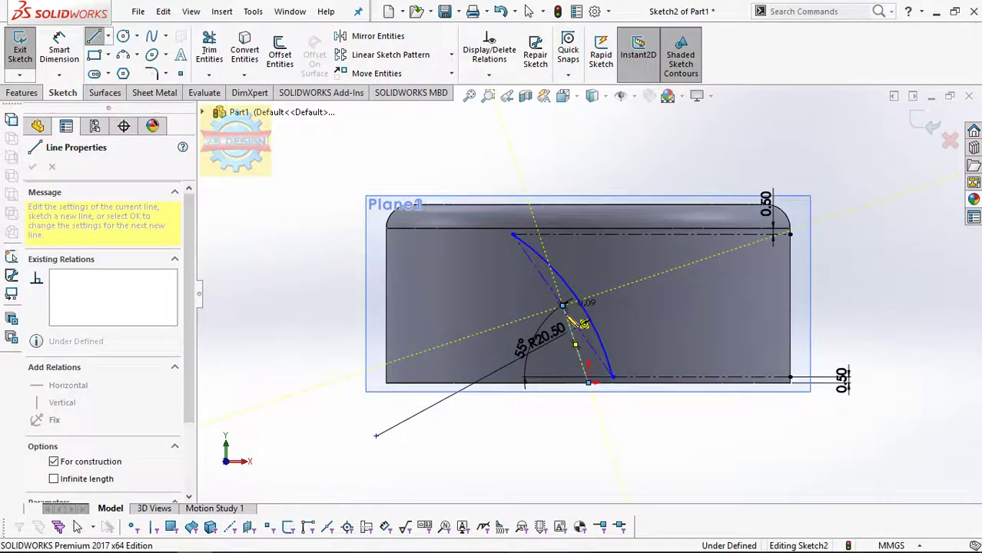
click(562, 299)
key(Escape)
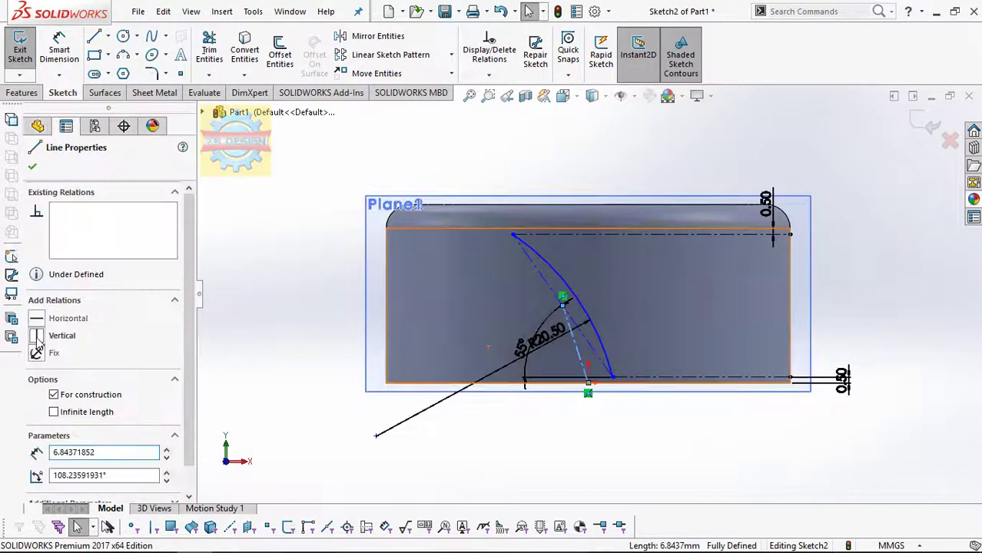
click(36, 337)
click(20, 49)
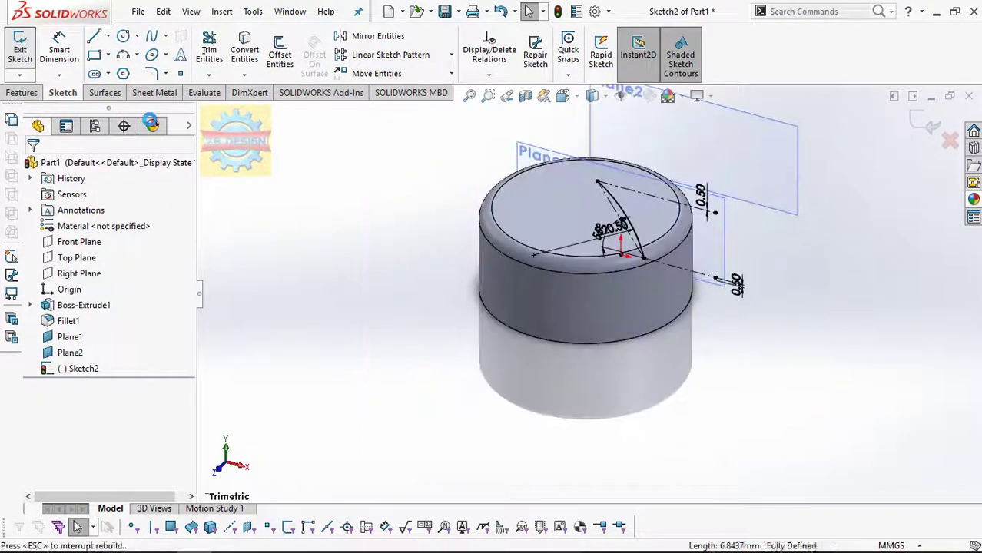
click(690, 159)
- Start a sketch on Plane2 and draw a long three-point blade arc
click(751, 107)
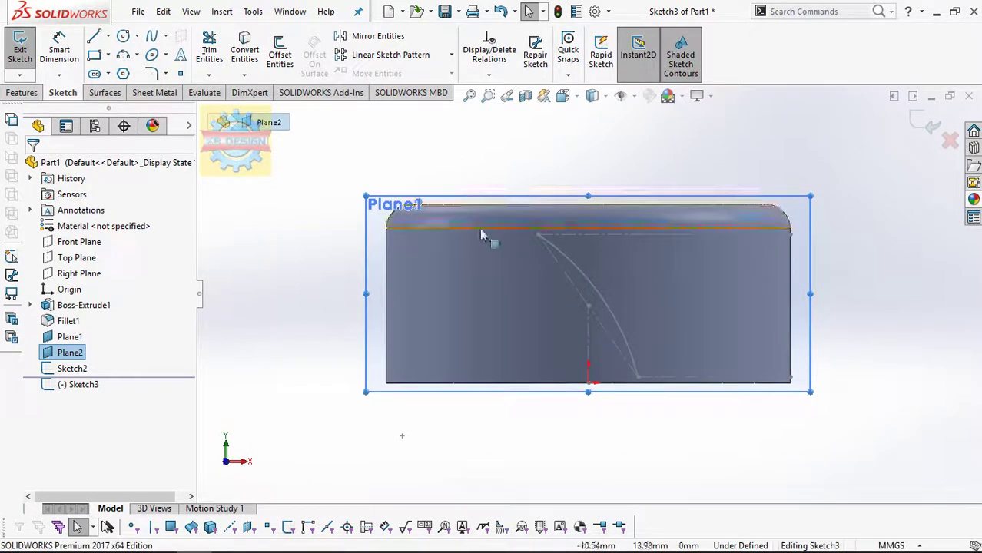
click(126, 57)
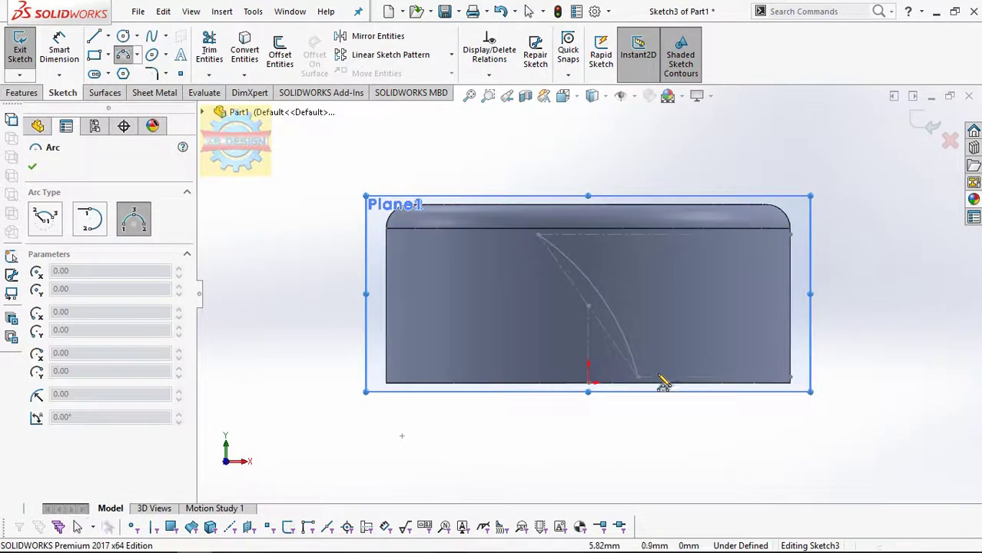
click(653, 375)
click(311, 241)
click(407, 267)
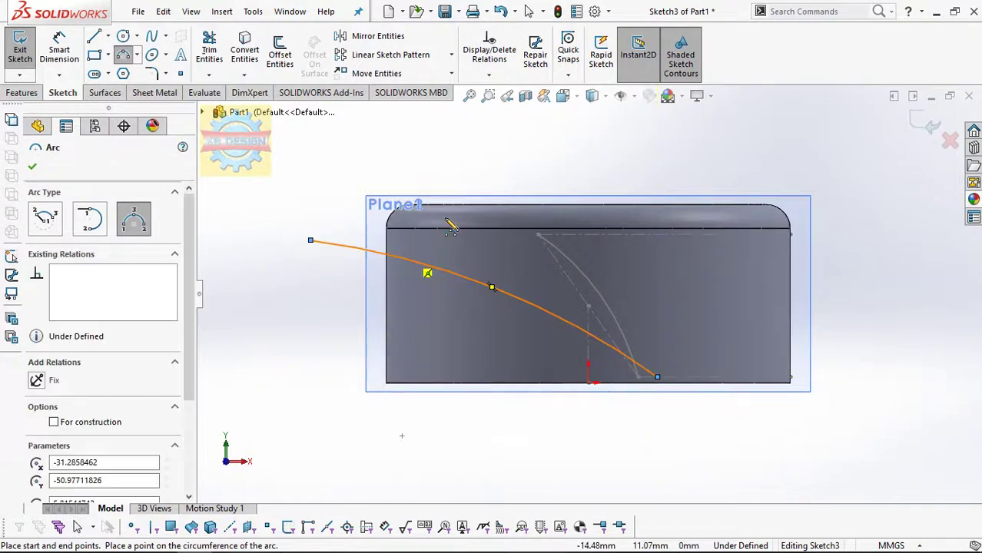
- Make the arc's outer end coincident with the first sketch's top guide line
click(488, 74)
click(507, 109)
click(340, 256)
click(310, 240)
click(565, 236)
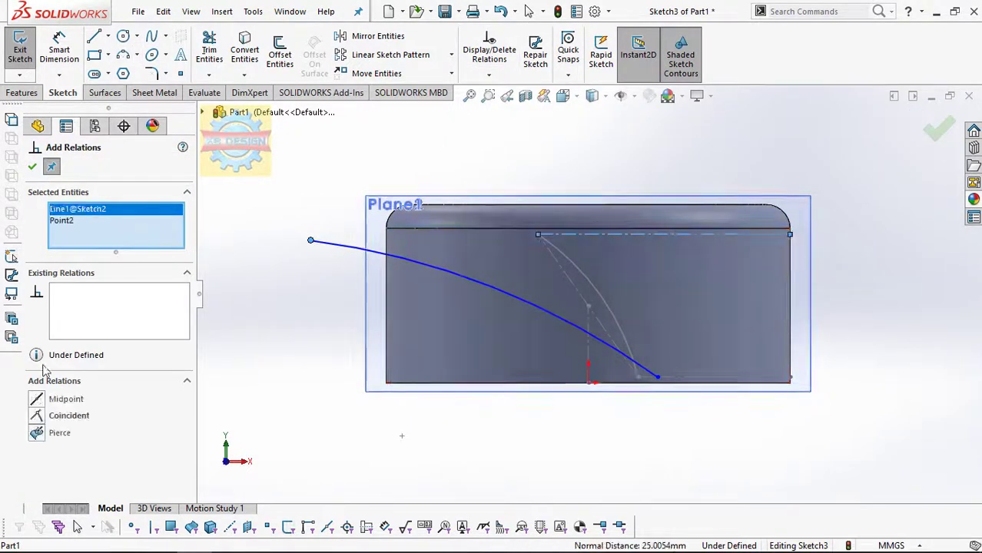
click(38, 416)
key(Escape)
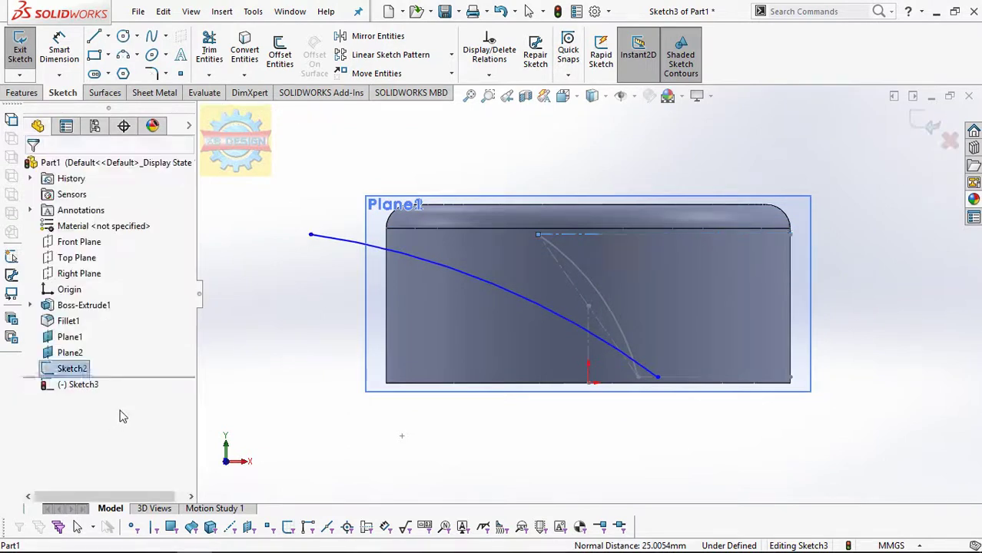
- Draw a chord centerline joining the arc's outer and bottom ends
click(108, 37)
click(131, 69)
click(310, 235)
click(656, 378)
key(Escape)
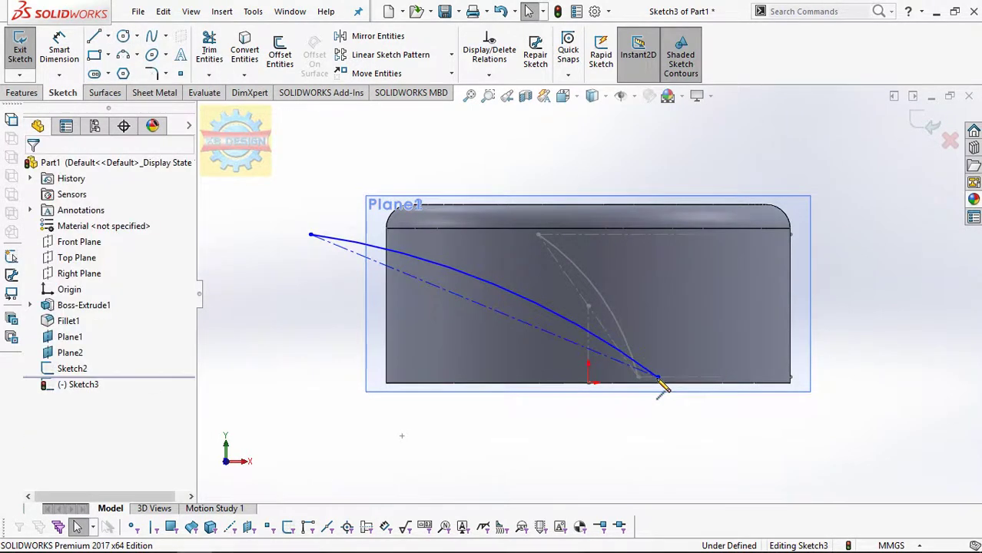
- Dimension the arc with a 21° chord angle and an R48.5 radius
click(65, 48)
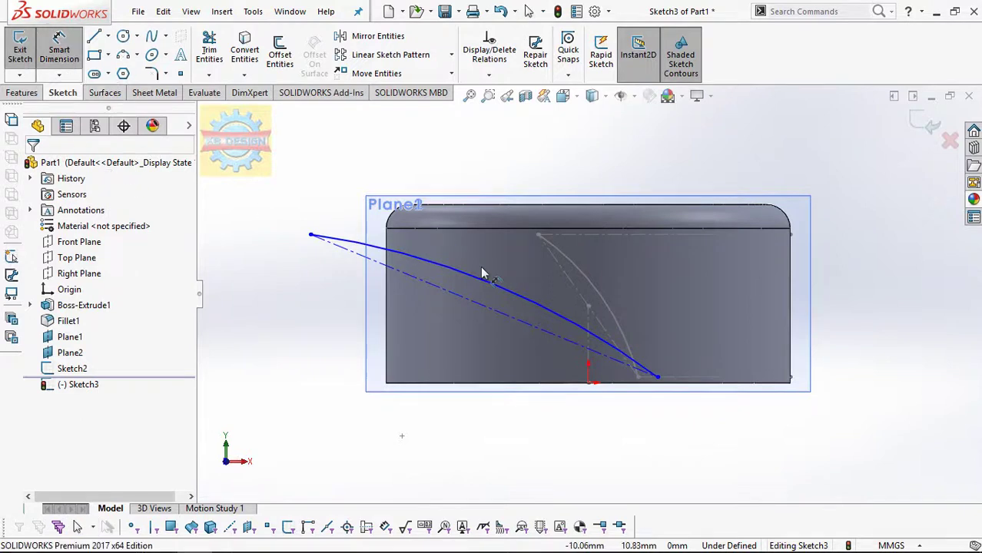
click(696, 377)
click(470, 301)
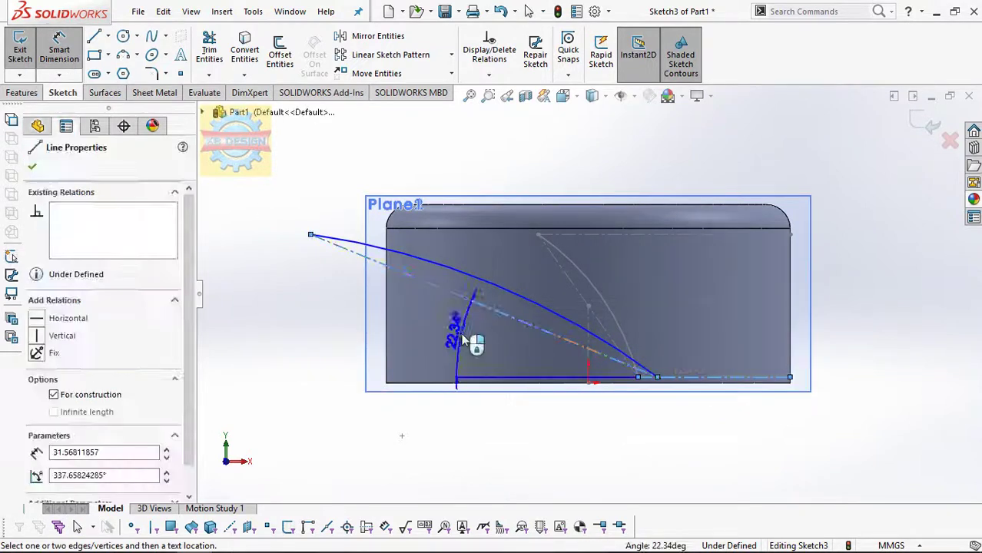
click(459, 344)
text(21)
key(Return)
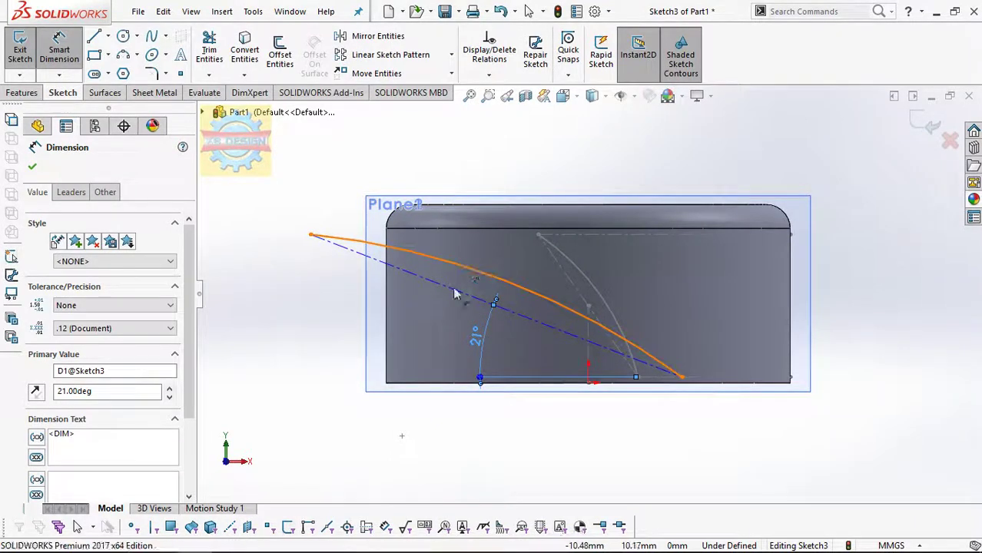
click(454, 294)
click(439, 334)
text(48.5)
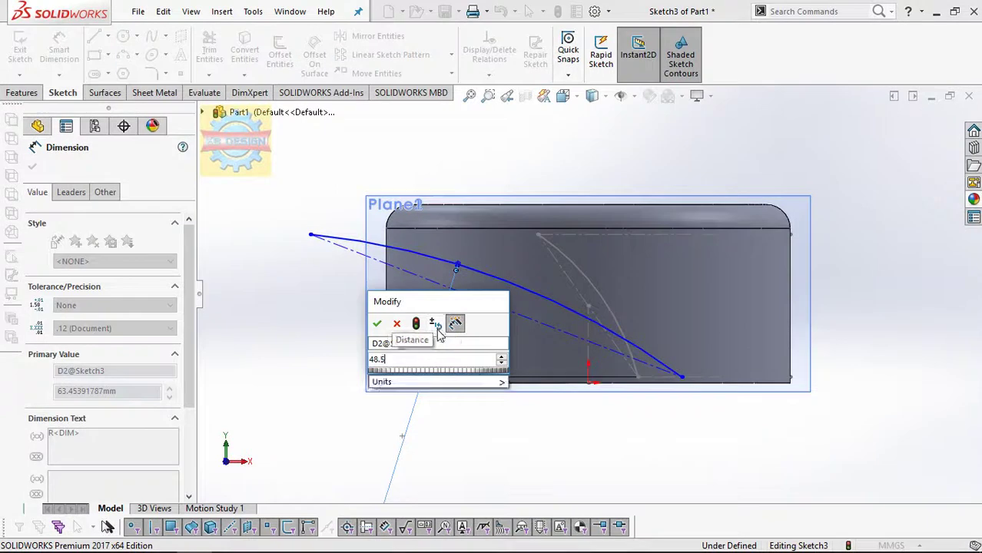
key(Return)
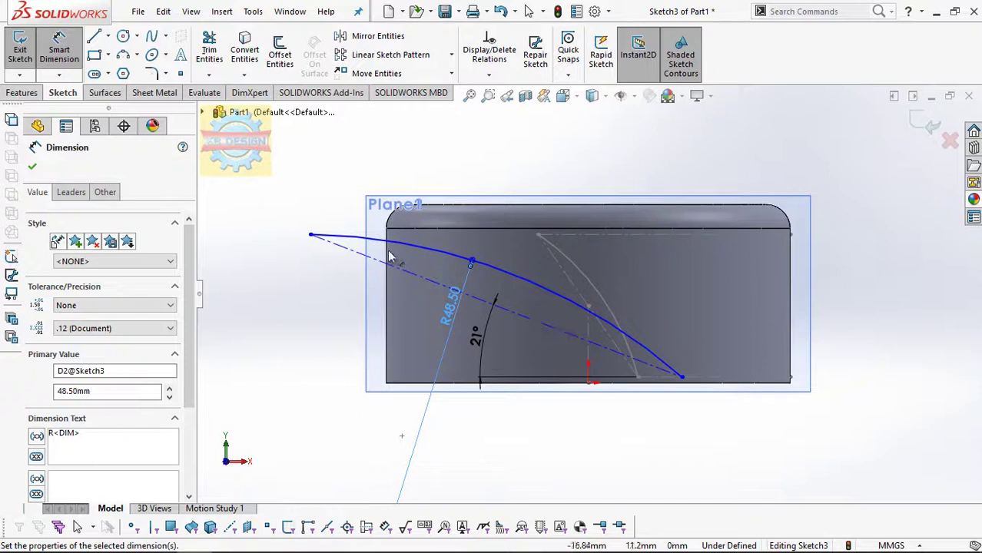
- Discard the chord-length dimension between the tips and nudge the right tip slightly
click(310, 235)
click(682, 376)
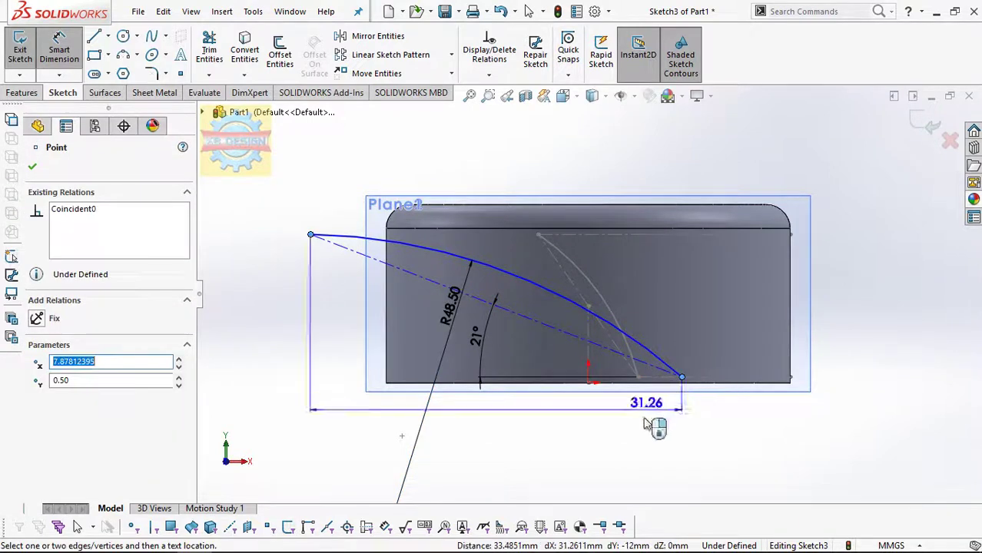
click(759, 440)
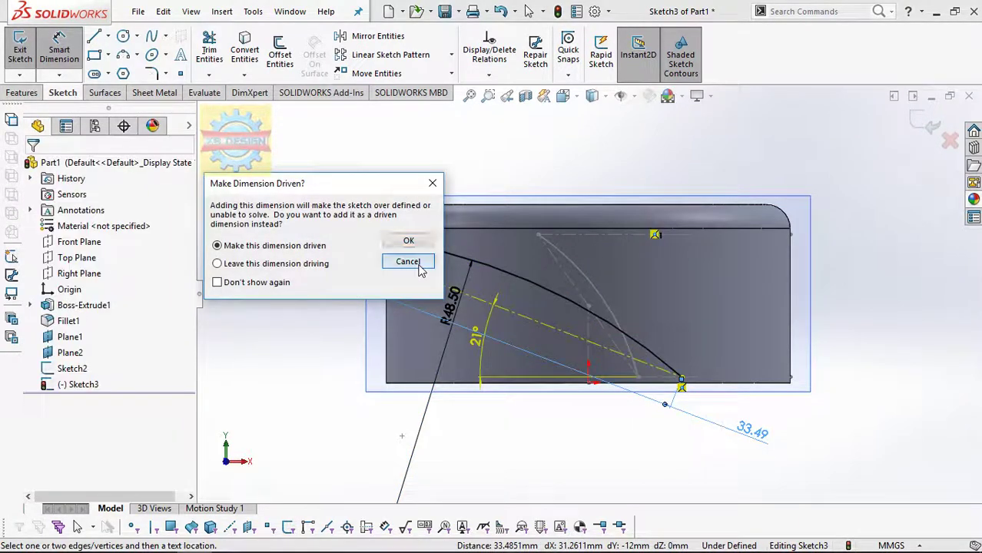
click(408, 262)
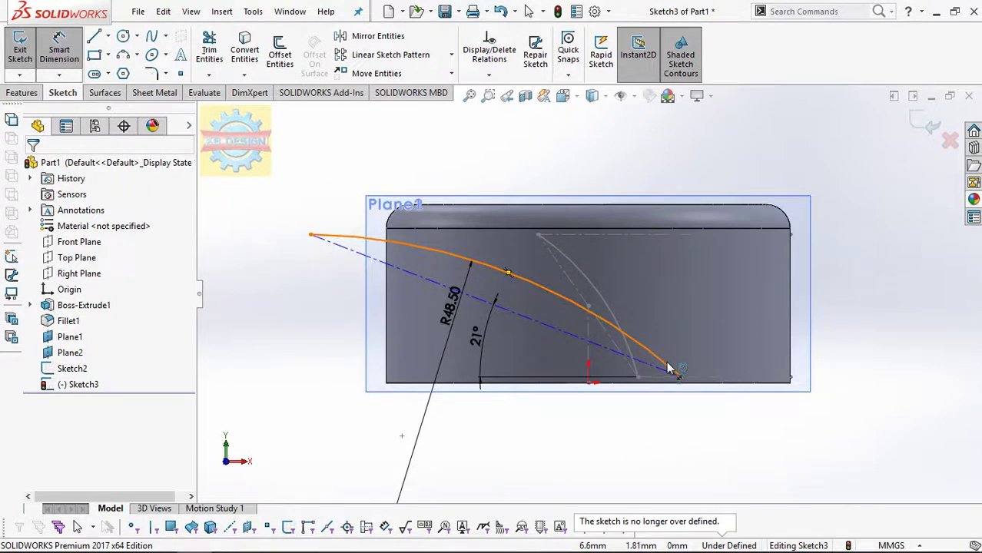
drag(668, 369, 680, 377)
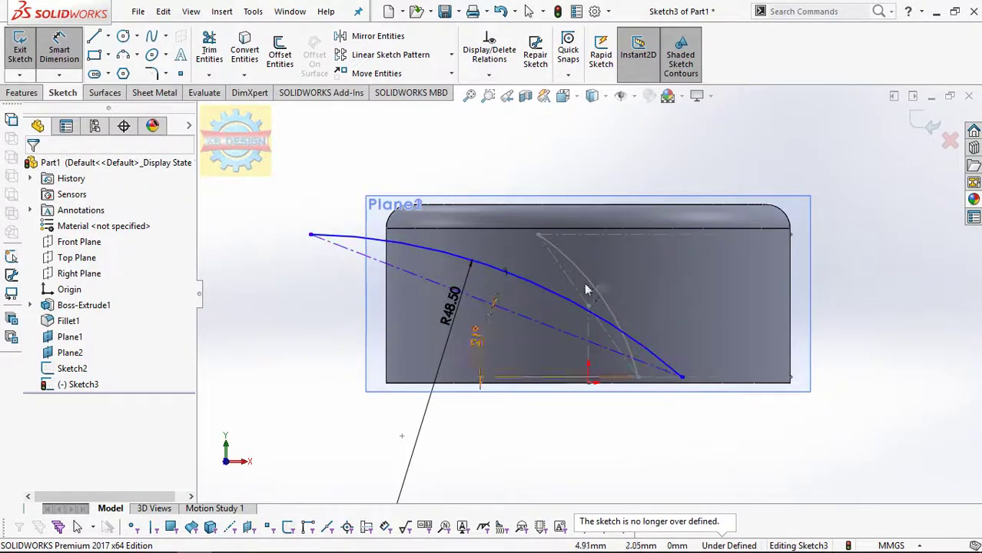
- Draw a second three-point arc between the tips and dimension it R96.5
click(310, 234)
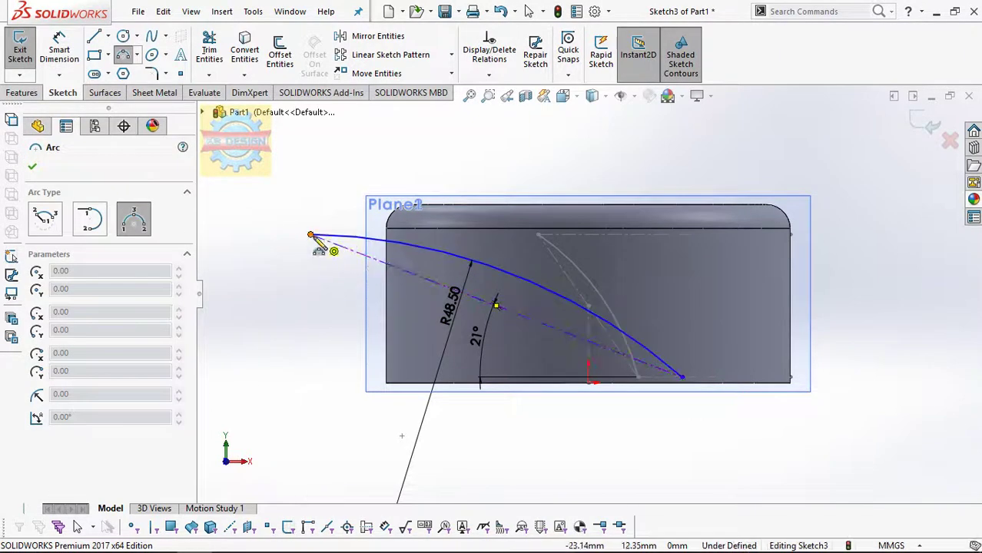
click(681, 378)
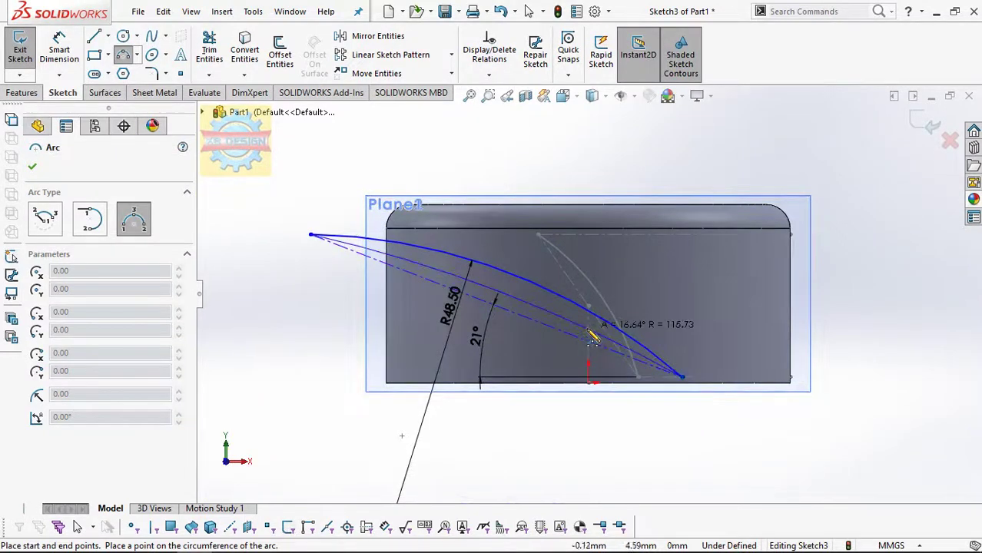
click(591, 338)
click(59, 48)
click(453, 278)
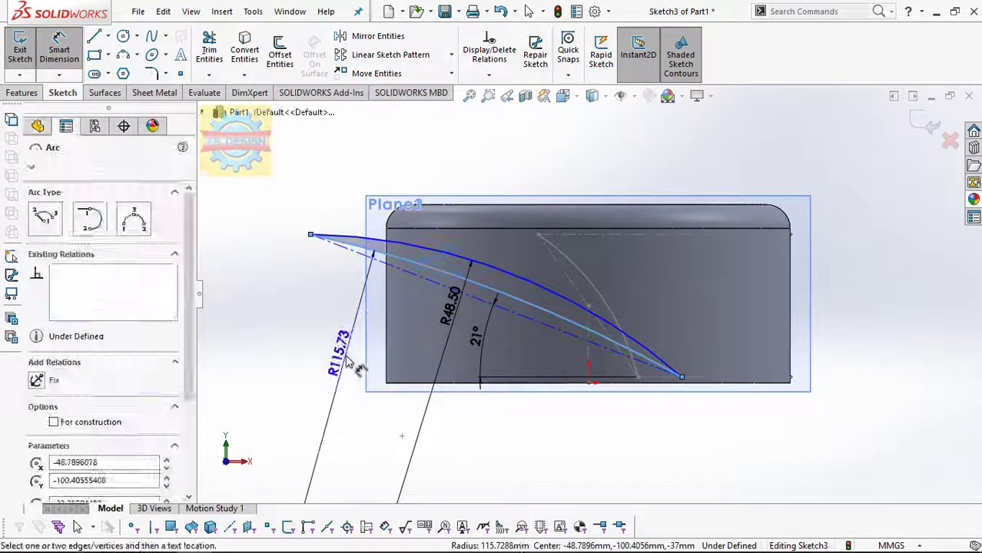
click(347, 361)
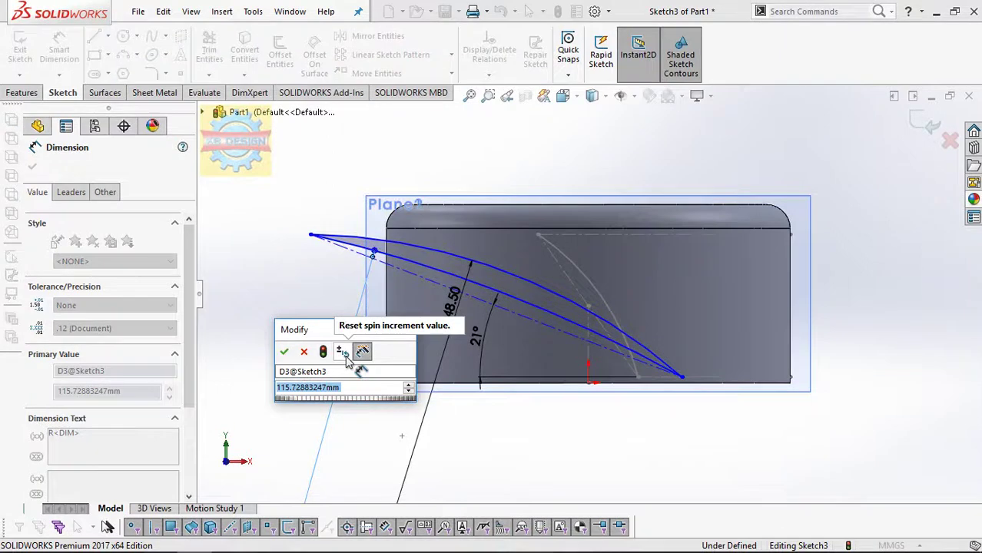
text(96.5)
key(Return)
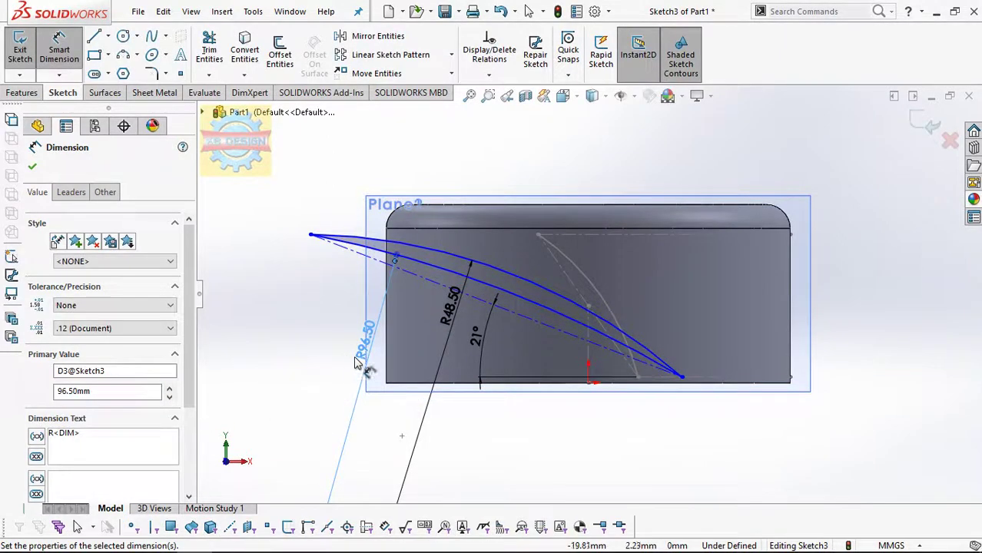
- Decline the 31.26 chord dimension and drag the right tip leftward toward the origin
click(311, 234)
click(681, 377)
click(570, 153)
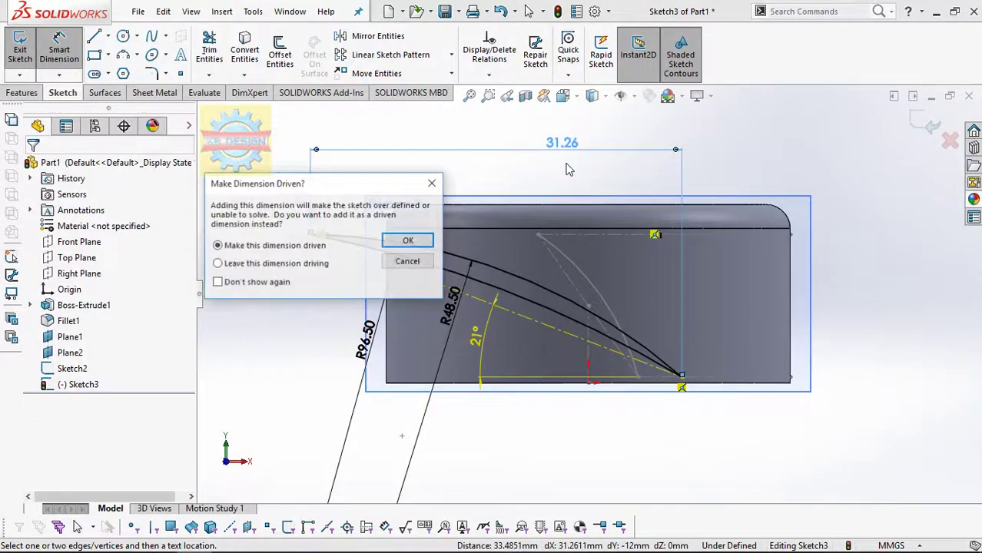
click(405, 259)
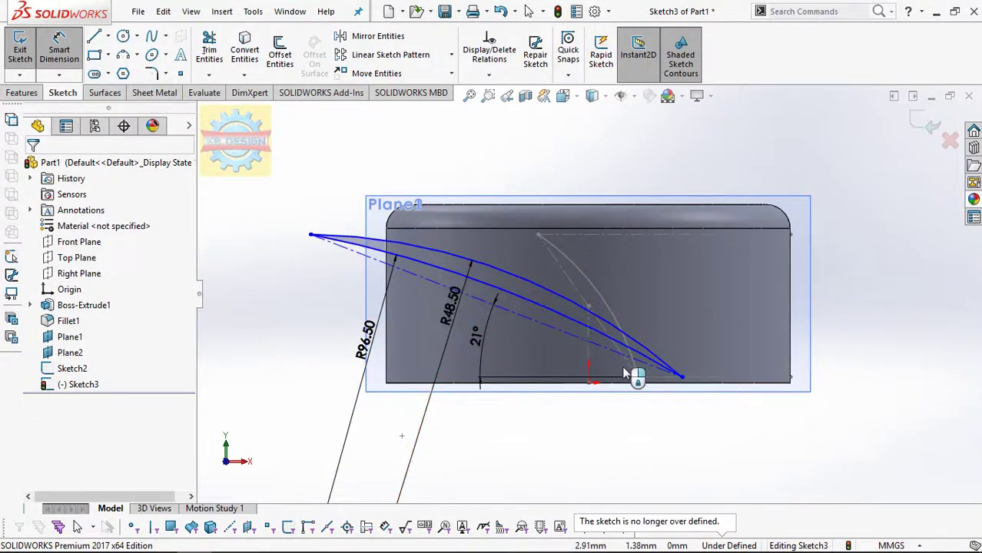
drag(681, 376, 622, 389)
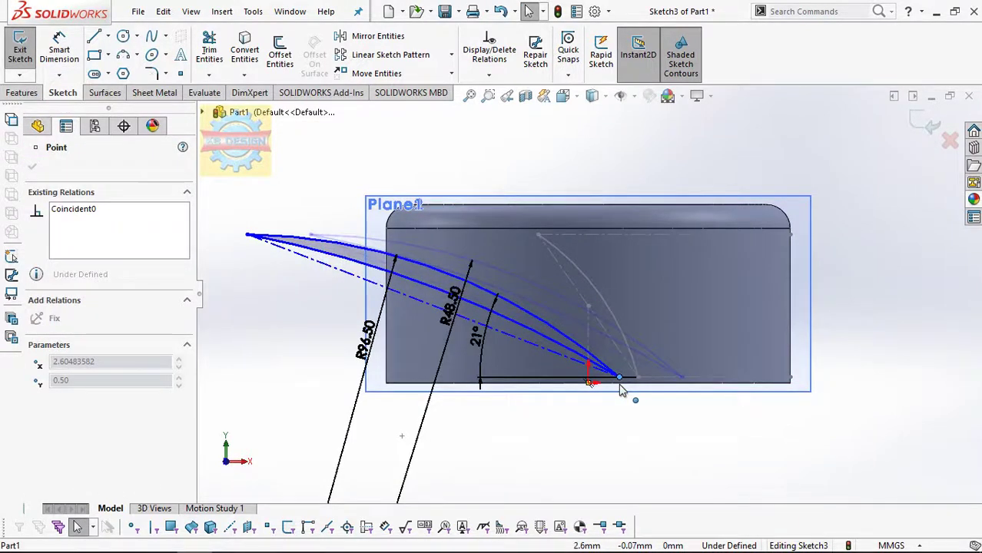
key(Escape)
- Exit the blade-profile sketch and view the part normal to the Top Plane
key(ctrl+7)
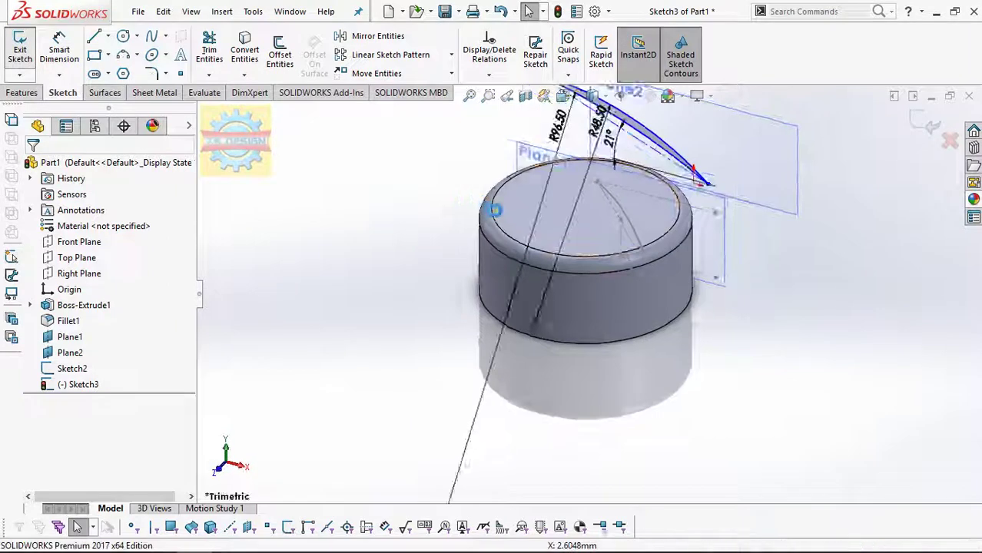
key(ctrl+b)
middle_drag(580, 193, 587, 219)
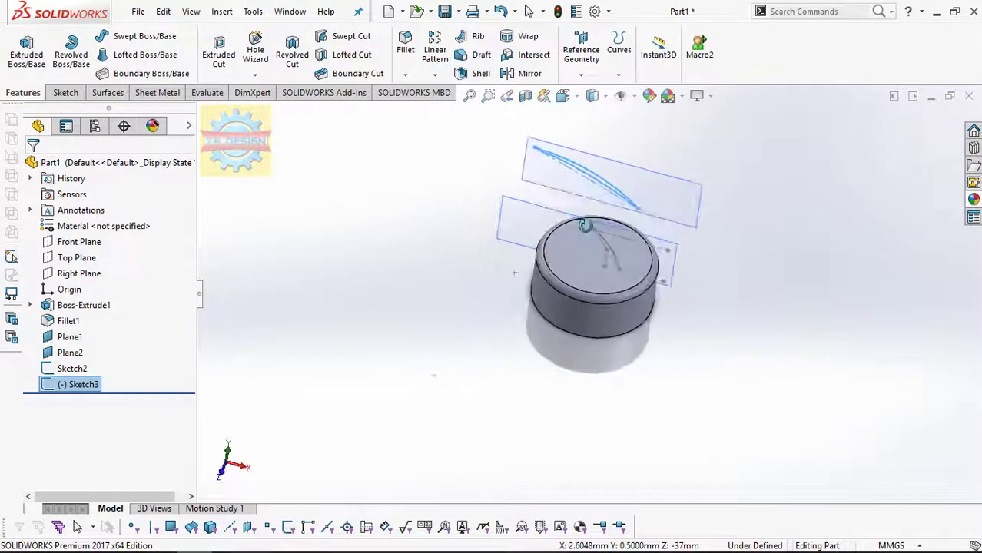
click(86, 262)
click(166, 244)
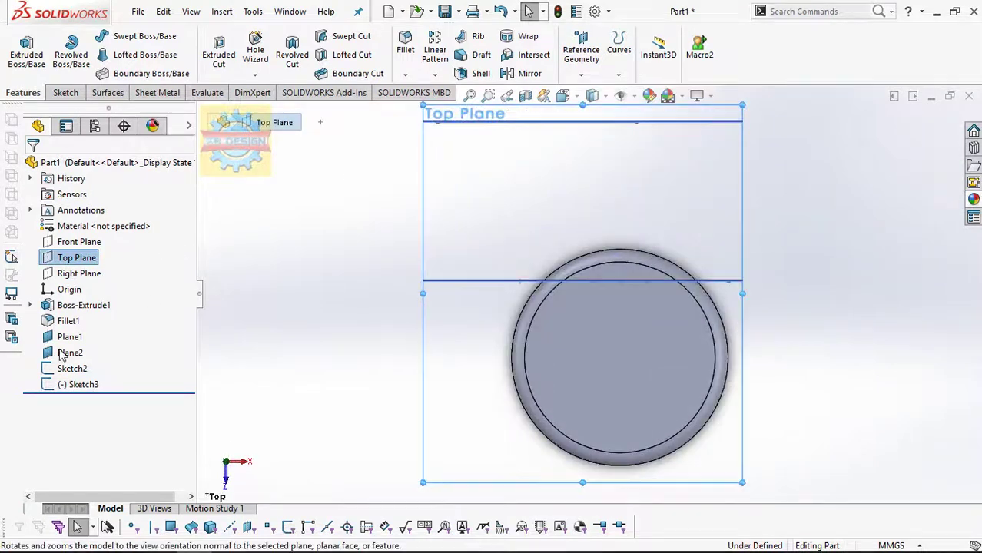
- Abandon a stray sketch on Plane2 and reselect the Top Plane
click(63, 352)
click(81, 340)
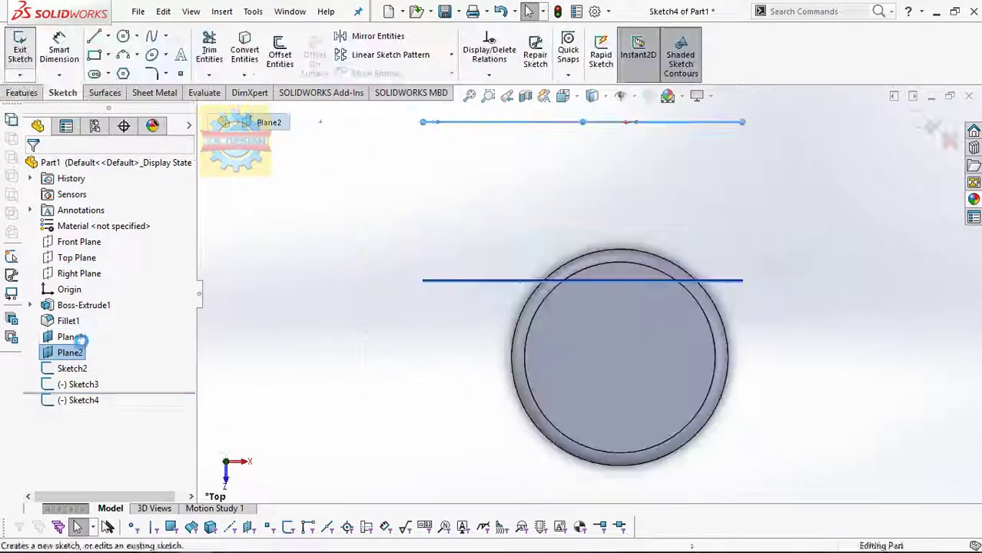
right_click(73, 351)
click(70, 337)
key(Escape)
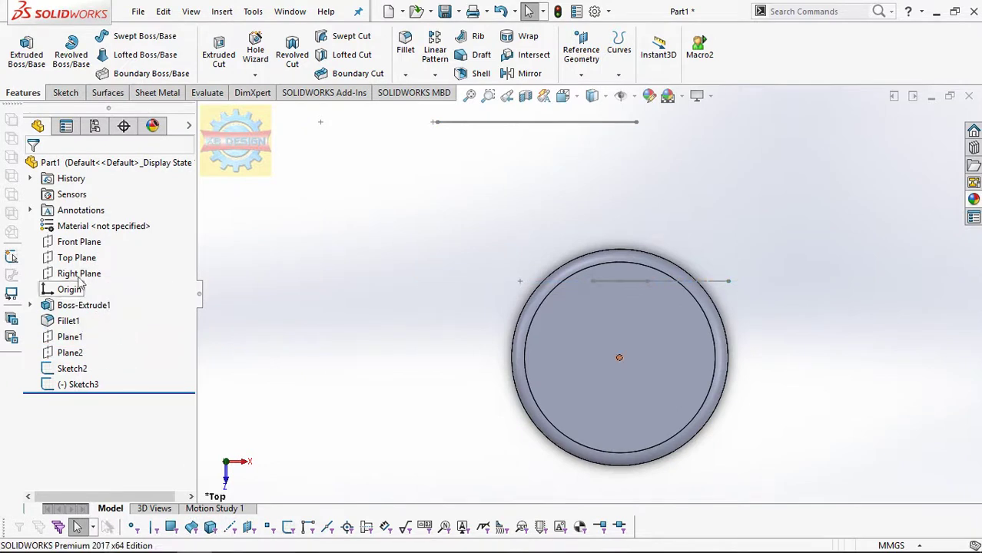
click(76, 258)
- In a new 3D sketch, draw a three-point guide arc from the lower profile's tip to the upper profile's tip
click(65, 92)
click(17, 76)
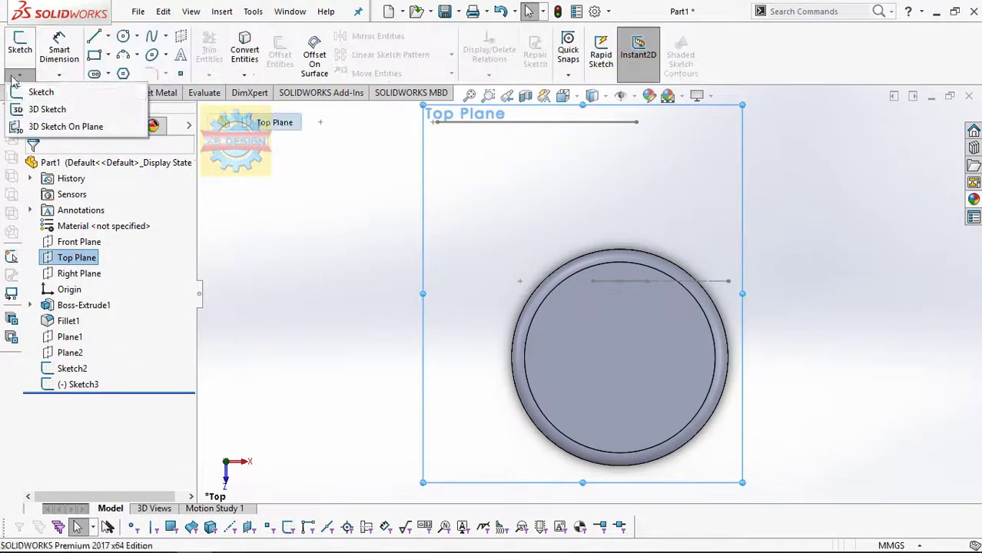
click(35, 109)
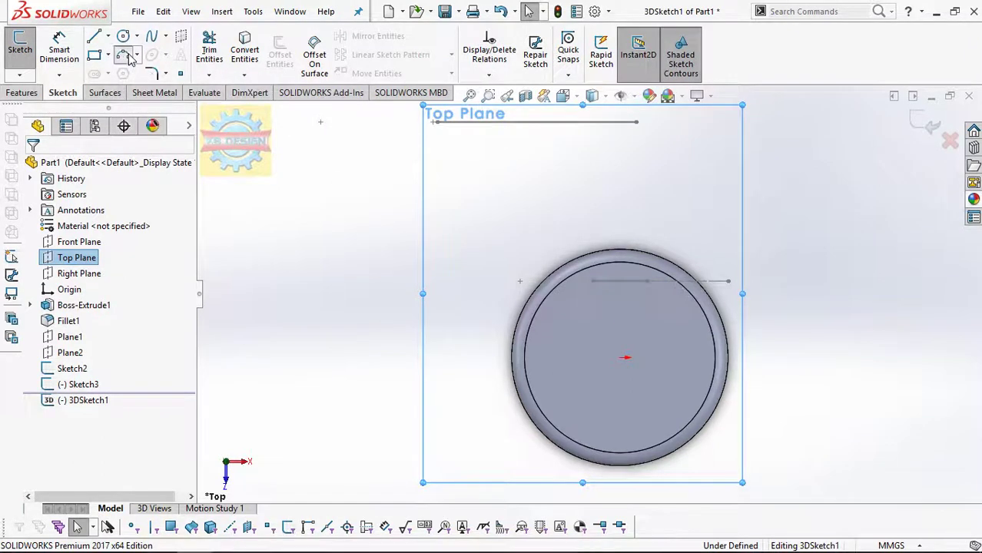
click(126, 57)
click(590, 281)
click(437, 122)
click(477, 149)
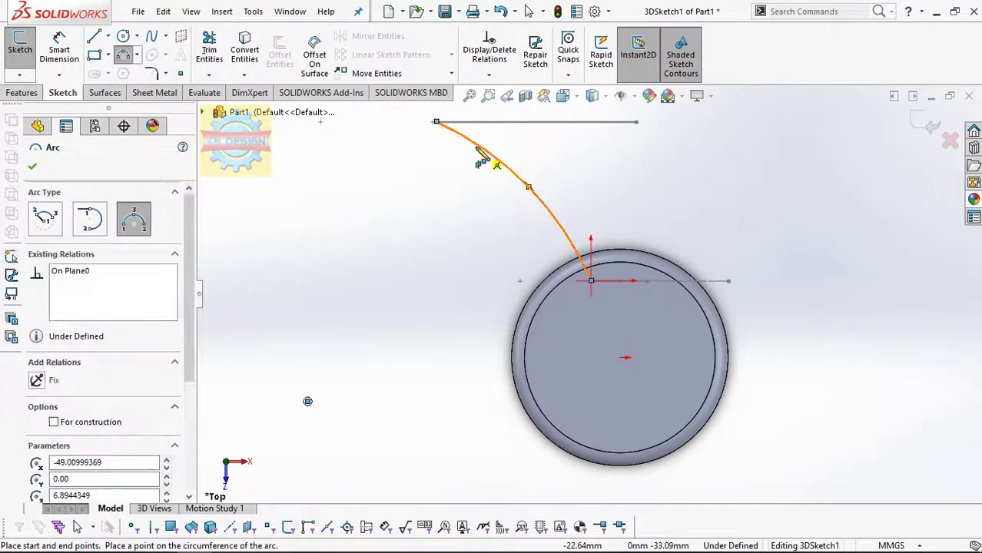
key(Escape)
- Relate the guide arc's upper end to Sketch3's endpoint with Along Y and Coincident
click(489, 74)
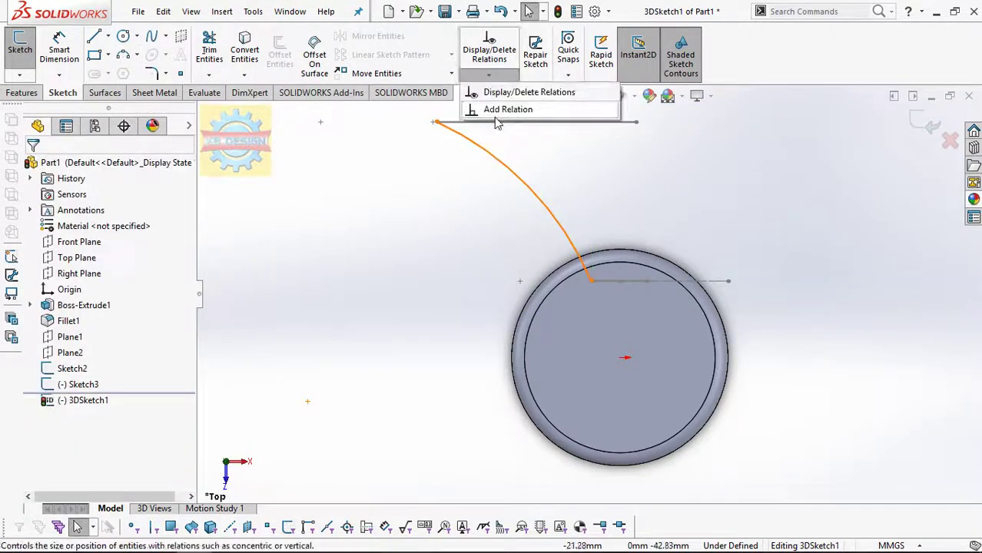
click(467, 107)
click(438, 123)
middle_drag(471, 149, 444, 123)
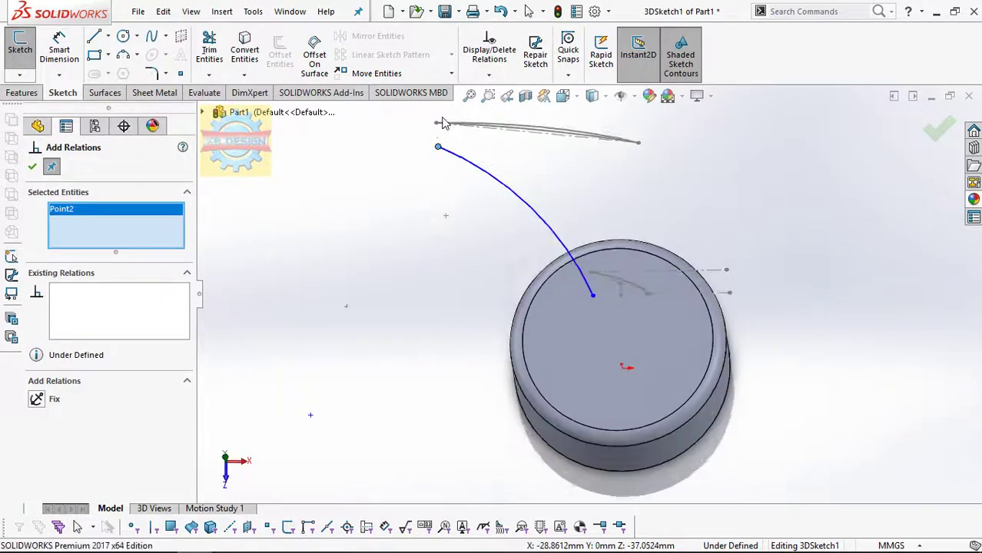
click(436, 123)
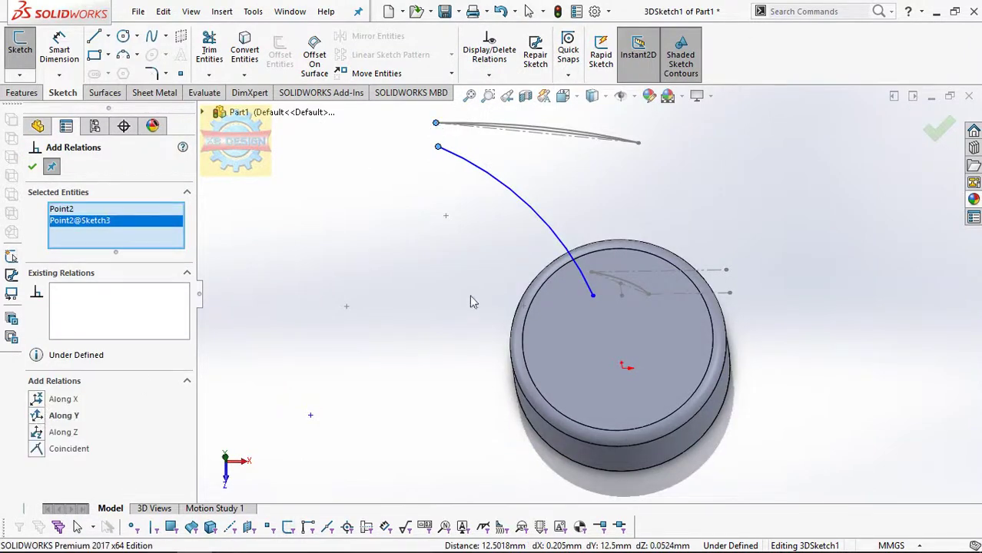
middle_drag(472, 301, 489, 234)
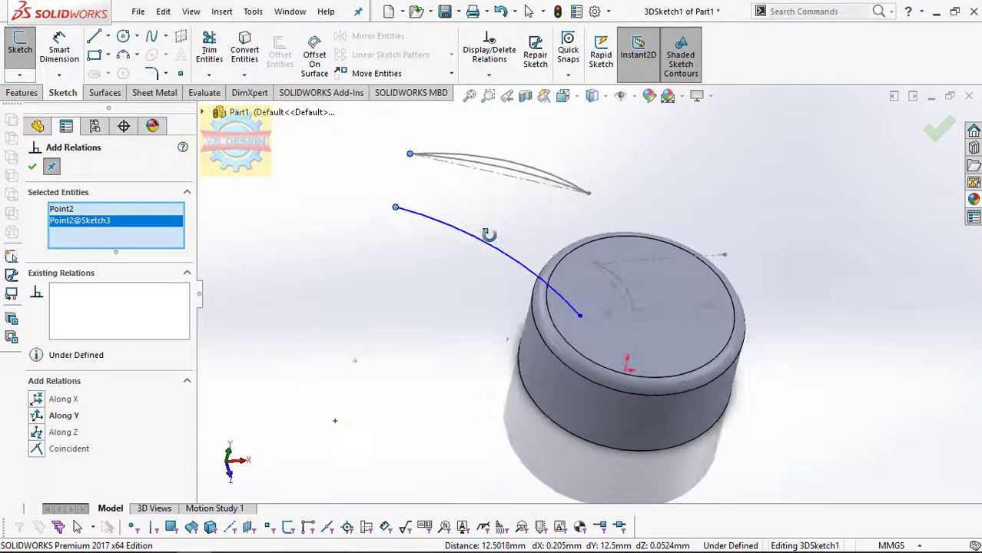
click(36, 416)
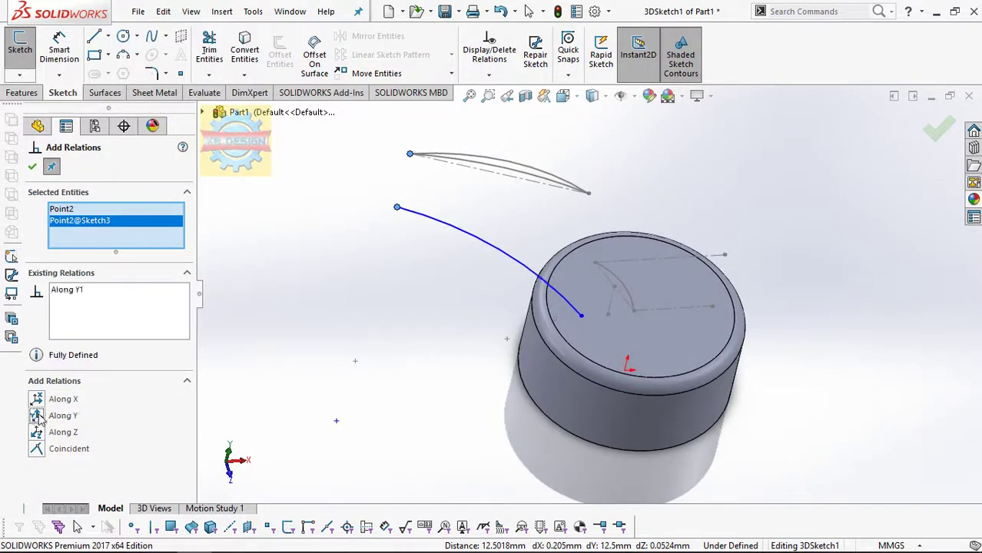
click(37, 449)
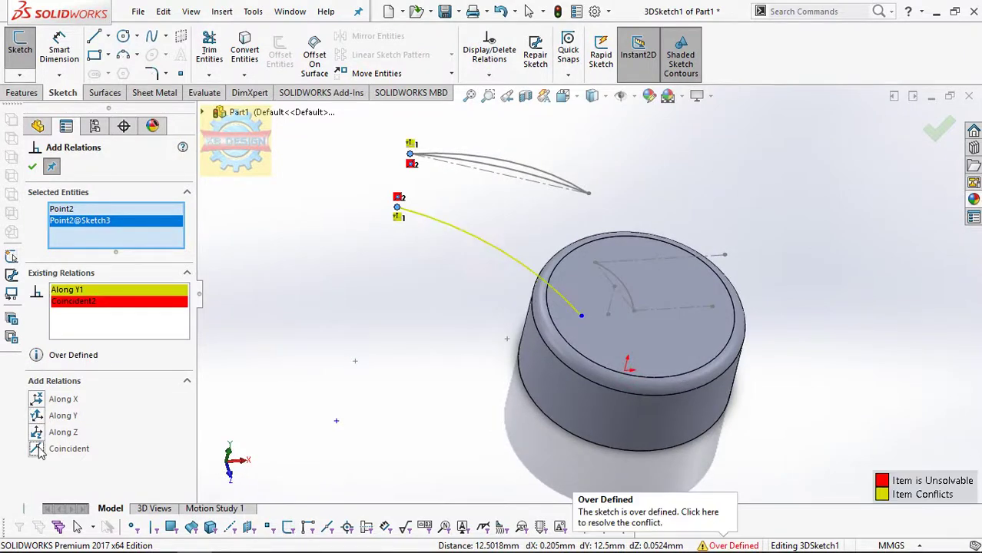
- Clear the point relations, re-add Coincident, then undo the over-defining relation
right_click(87, 286)
click(123, 301)
click(37, 450)
mouse_move(506, 241)
middle_down()
mouse_move(552, 171)
mouse_move(552, 226)
mouse_move(460, 247)
middle_up()
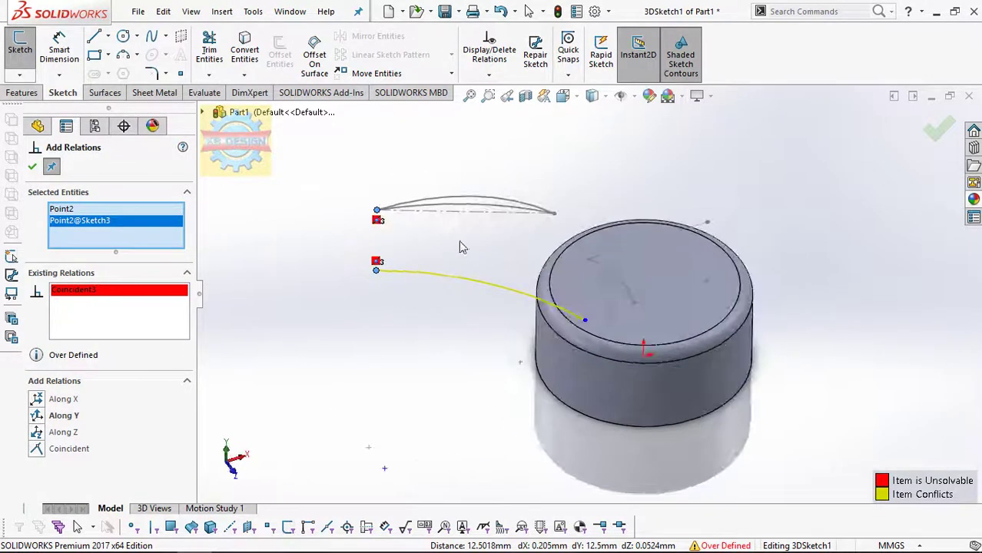
click(32, 167)
key(ctrl+z)
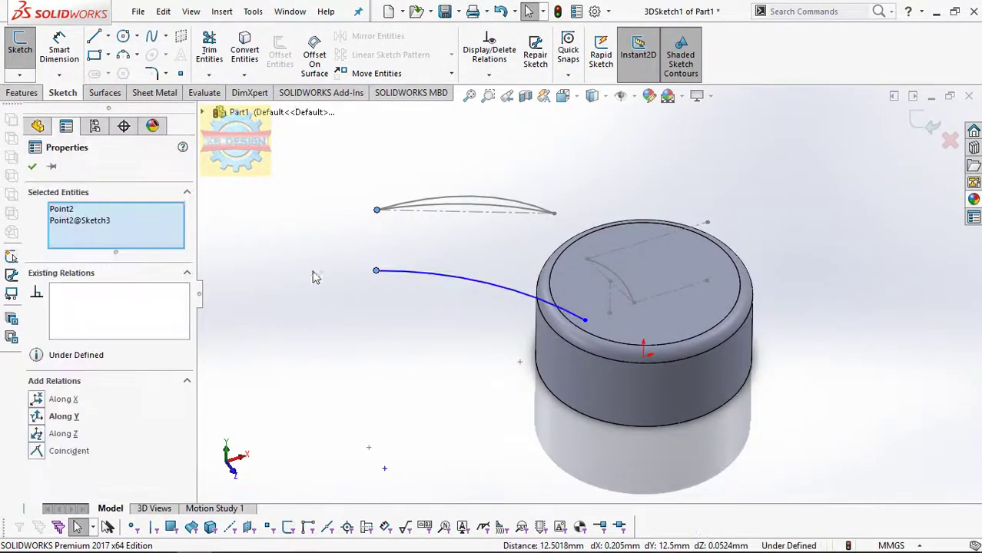
- From the Top view, delete the guide arc from 3DSketch1
click(458, 265)
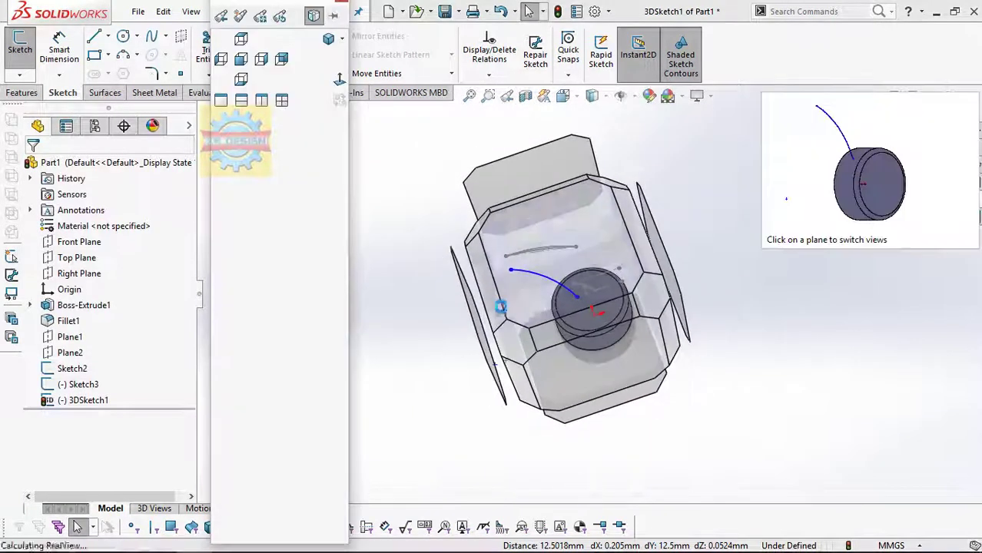
click(472, 313)
click(491, 156)
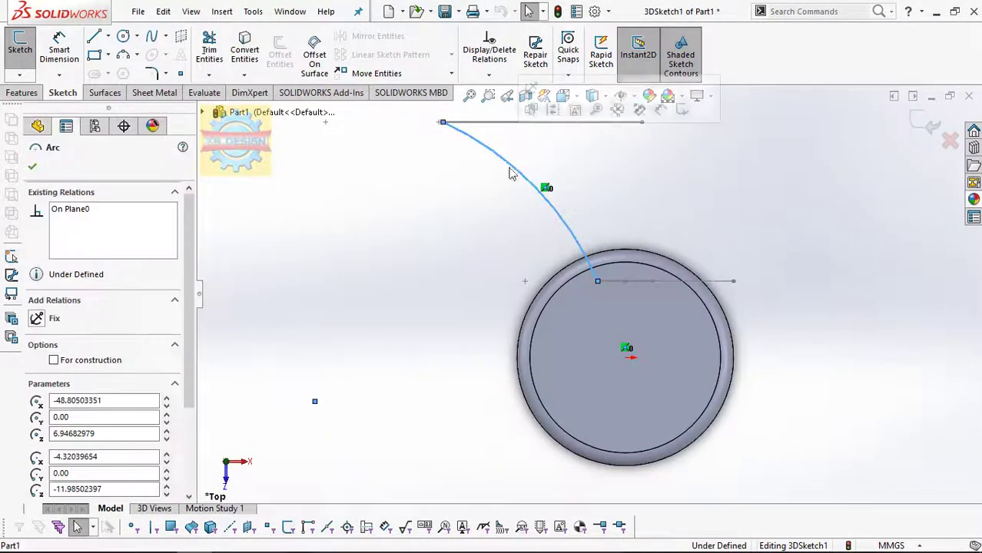
key(Delete)
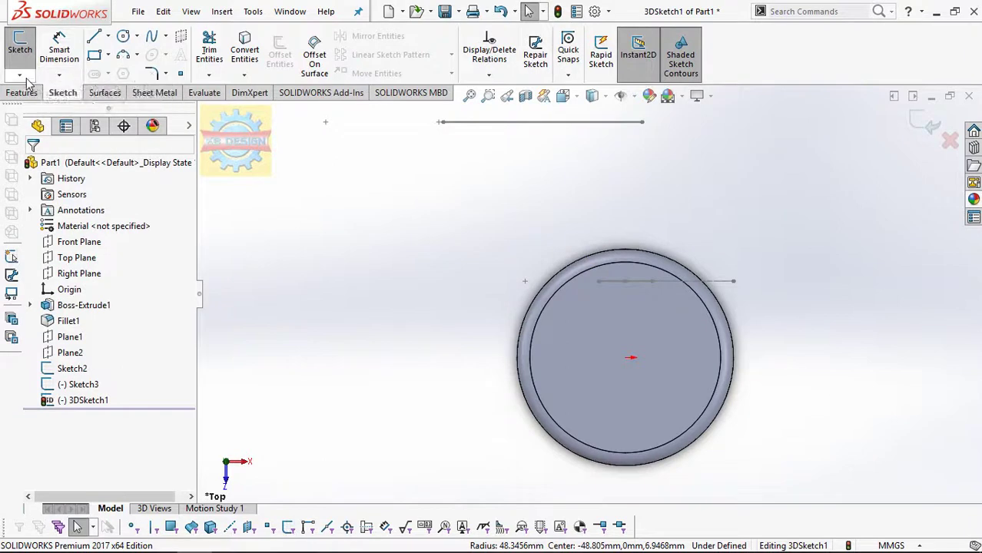
click(123, 55)
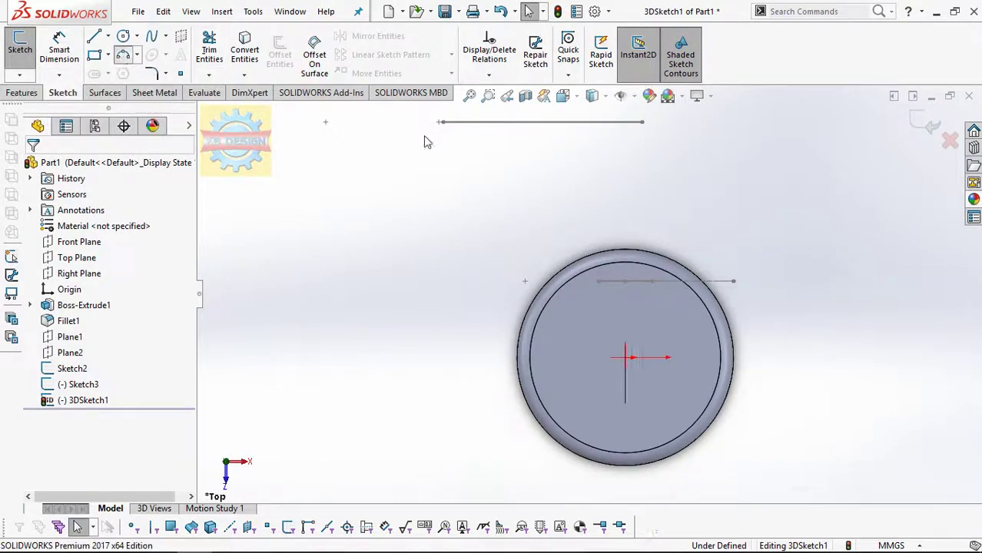
middle_drag(453, 153, 637, 154)
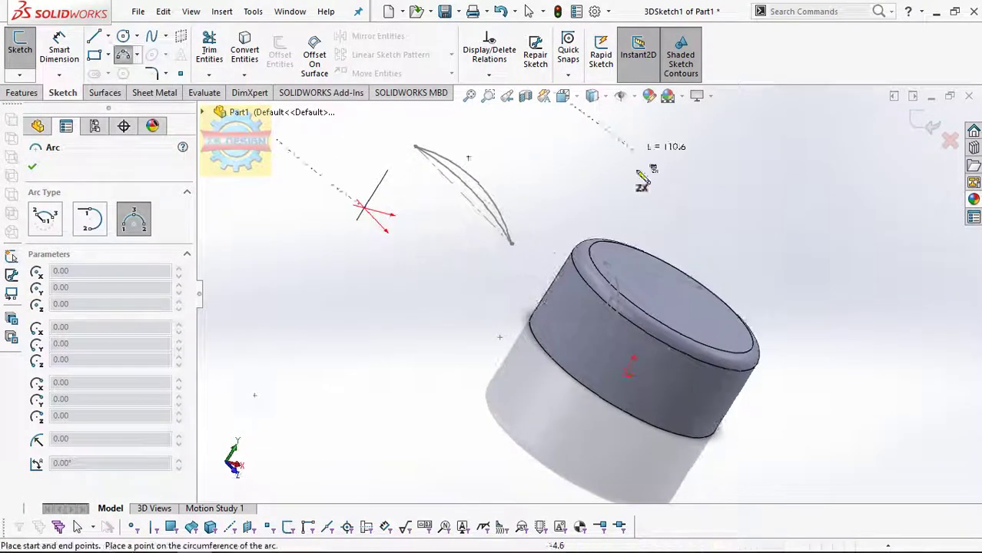
click(655, 244)
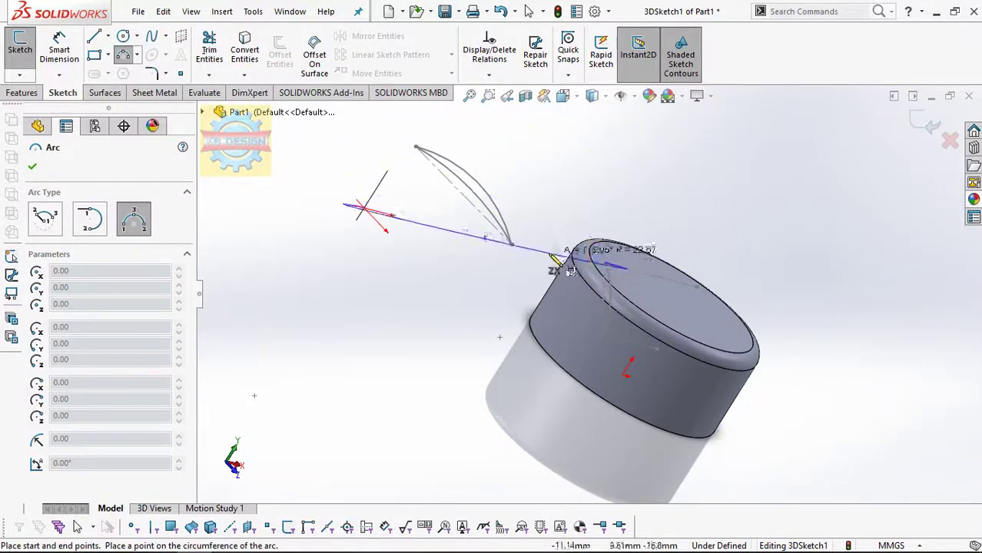
middle_drag(521, 259, 504, 219)
click(504, 219)
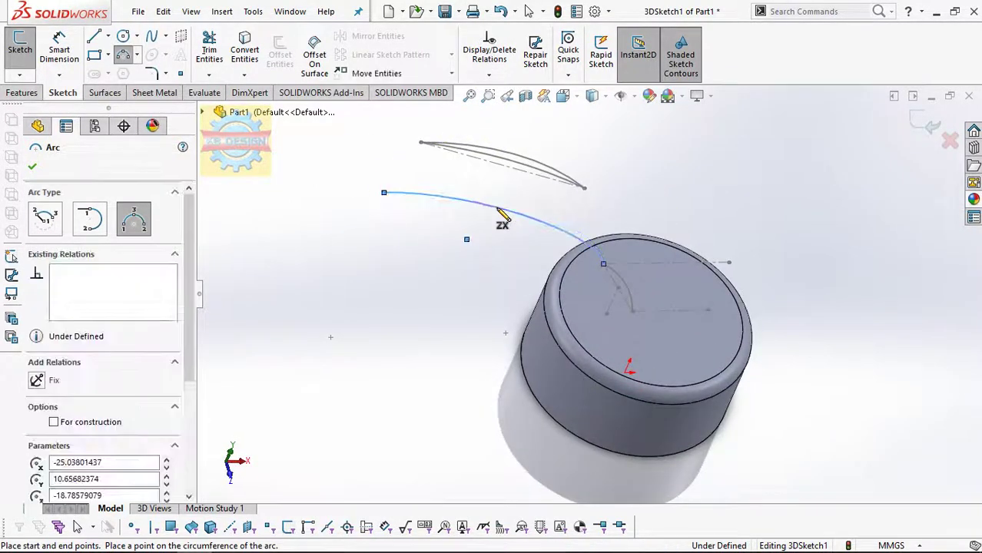
key(Escape)
click(384, 193)
click(488, 75)
click(507, 108)
click(421, 144)
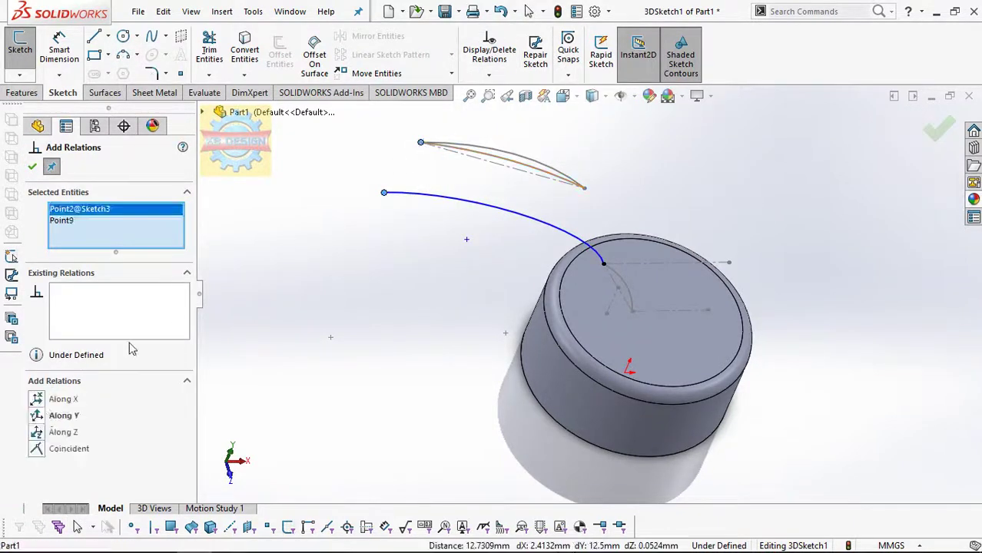
click(67, 448)
key(Escape)
mouse_move(287, 367)
middle_down()
mouse_move(412, 302)
mouse_move(523, 290)
mouse_move(688, 245)
middle_up()
key(space)
click(633, 272)
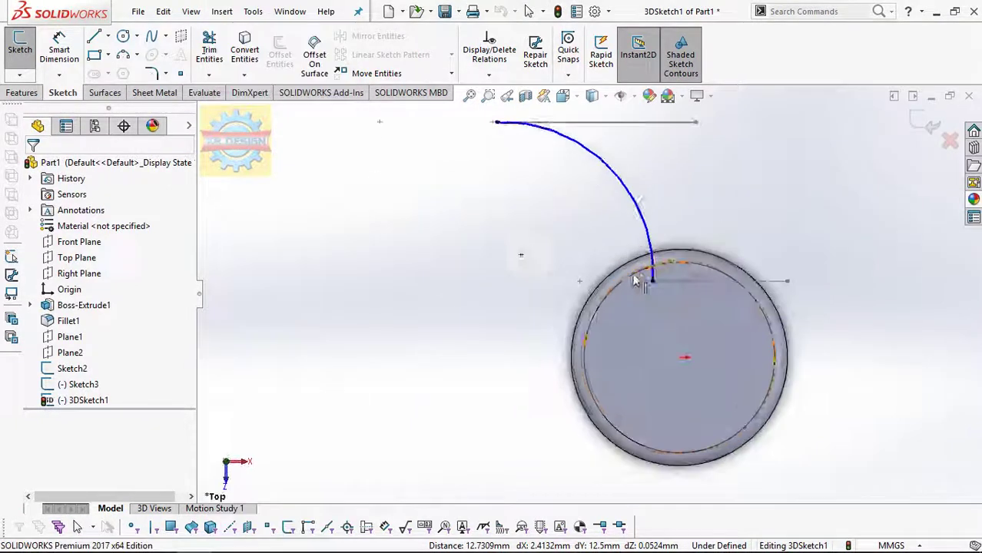
click(644, 216)
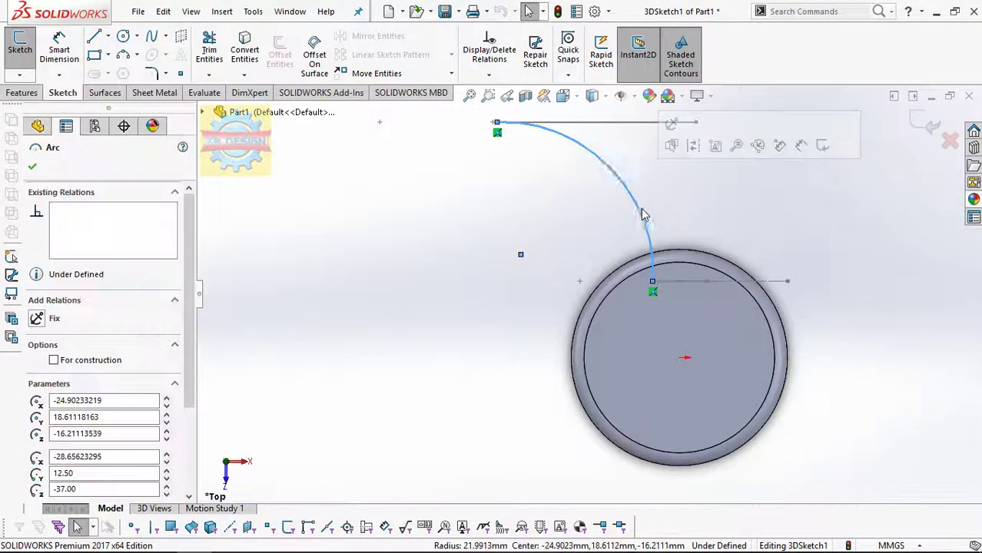
drag(610, 171, 601, 198)
key(Delete)
click(578, 284)
key(Delete)
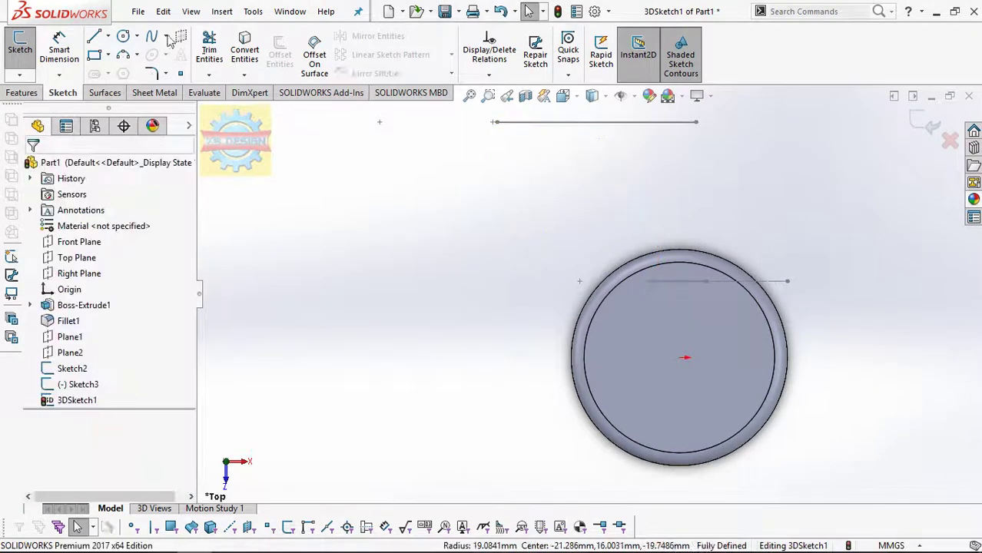
click(152, 37)
- Draw a spline from the hub profile point to the blade tip, coincident with the hub point
click(652, 278)
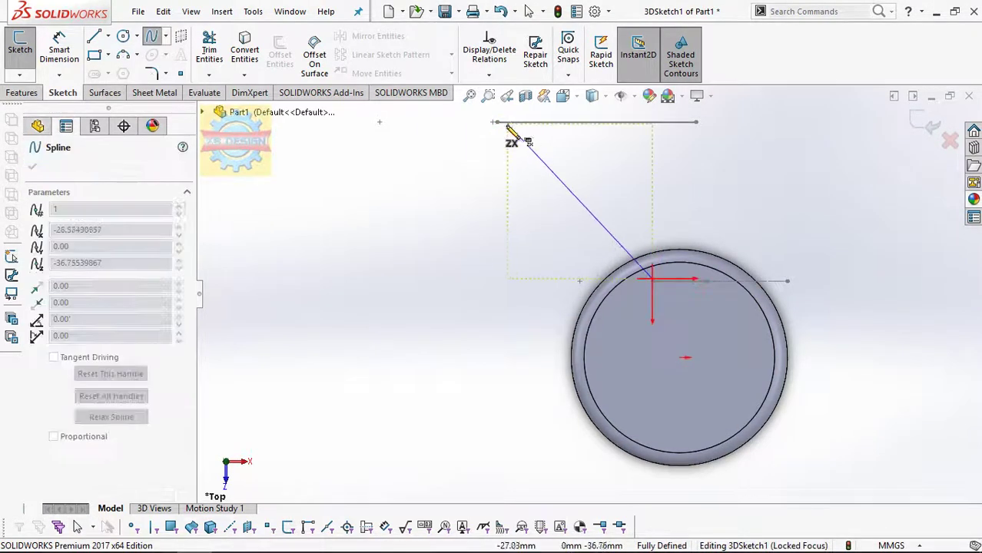
mouse_move(507, 132)
middle_down()
mouse_move(519, 215)
mouse_move(486, 146)
middle_up()
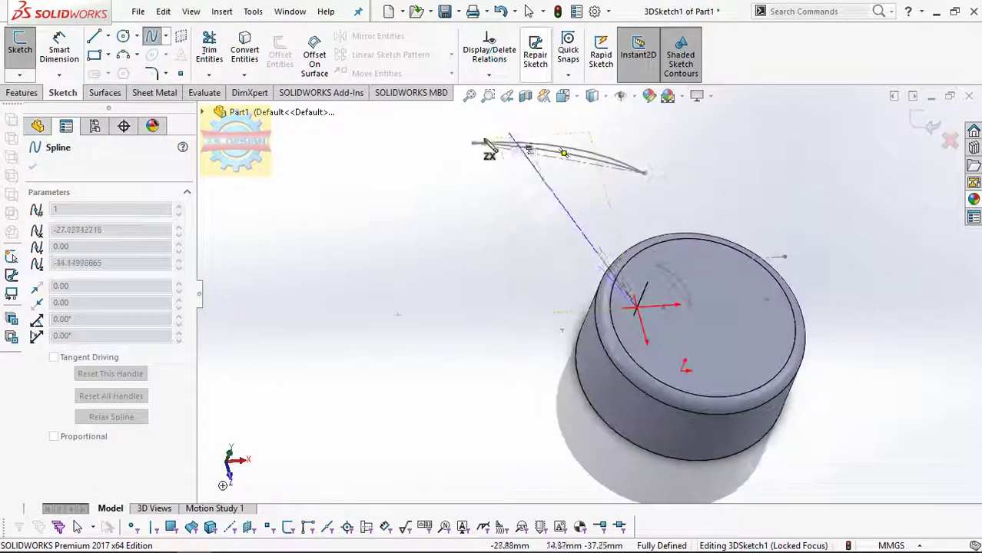
double_click(473, 143)
click(488, 75)
click(507, 47)
click(637, 307)
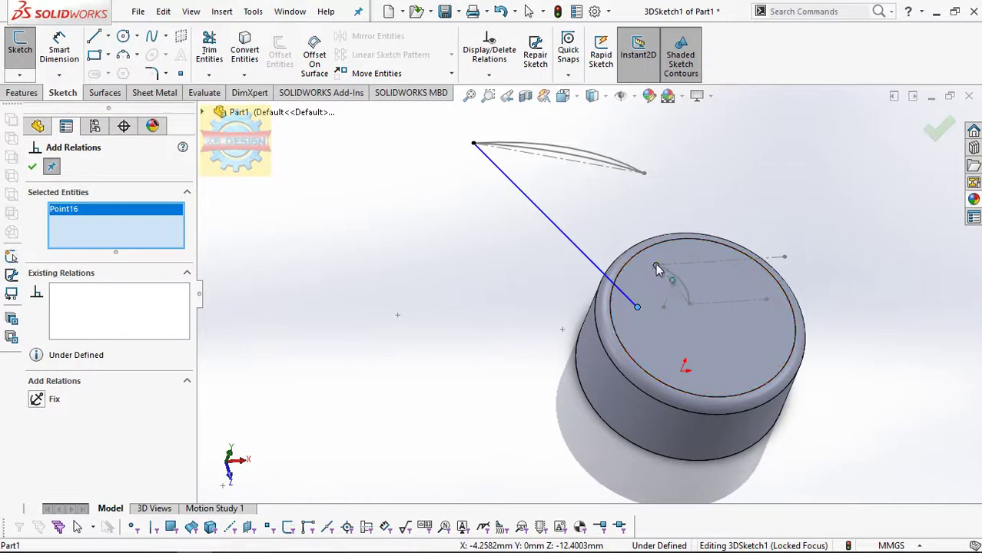
click(656, 269)
middle_drag(656, 269, 611, 263)
click(61, 449)
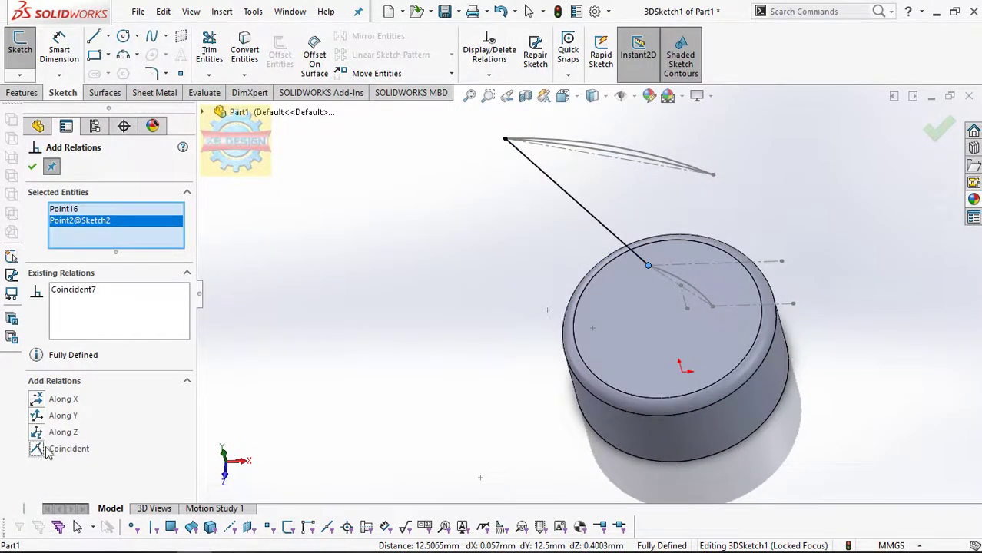
click(32, 167)
- Draw a second spline from the profile's other end to the hub's other point, viewed from Top
key(space)
click(642, 178)
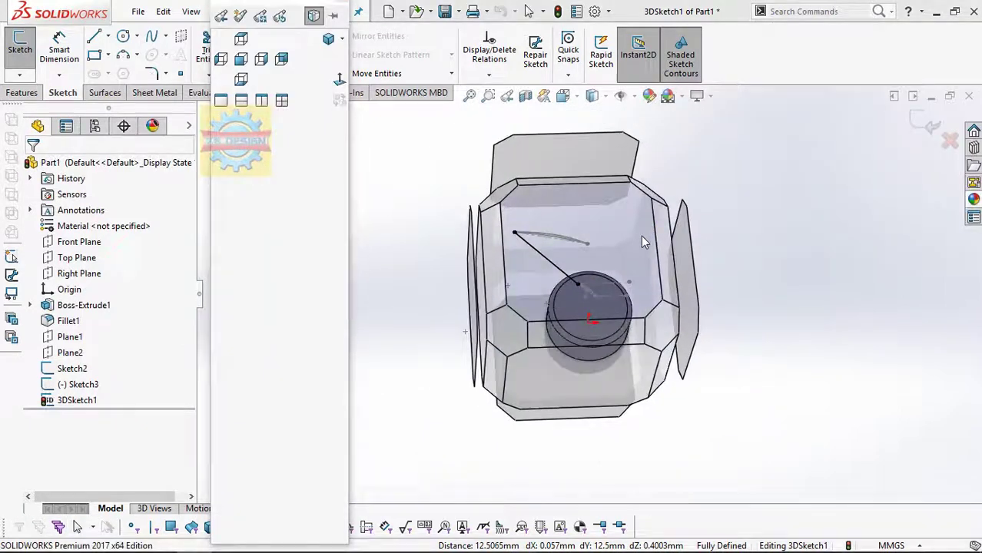
mouse_move(815, 193)
middle_down()
mouse_move(793, 113)
mouse_move(645, 165)
middle_up()
click(637, 158)
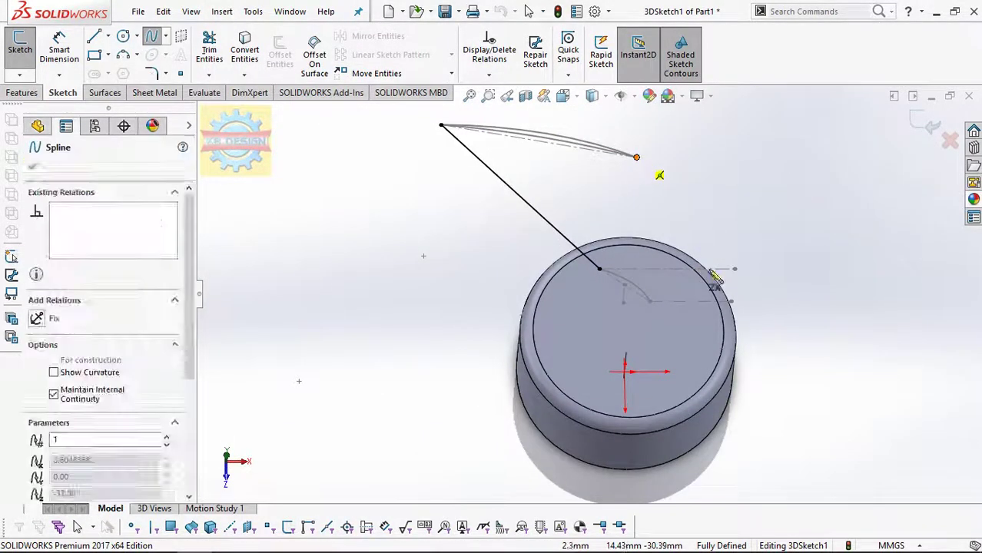
double_click(649, 302)
key(space)
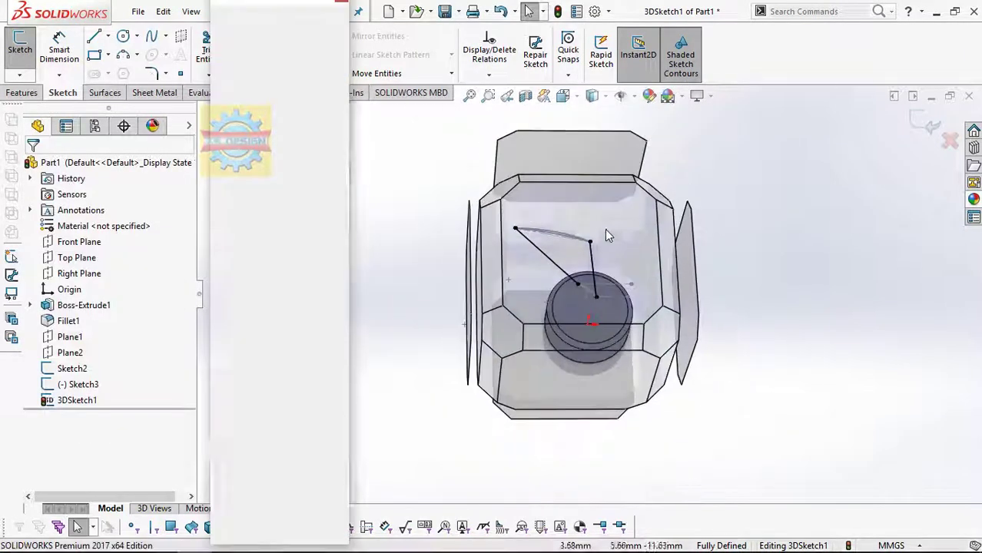
click(637, 188)
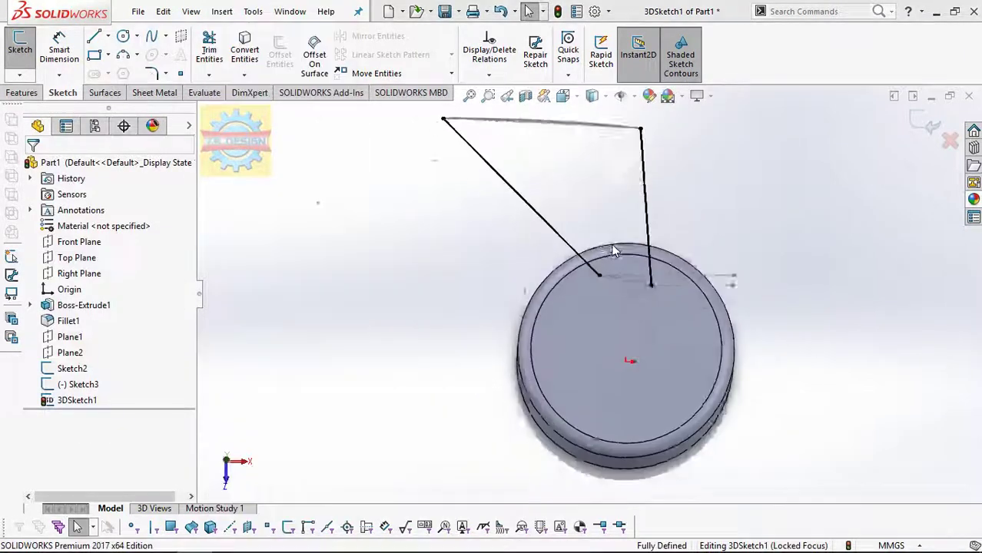
- Bow the right and left guide splines into smooth curves and exit 3DSketch1
click(650, 215)
mouse_move(650, 226)
mouse_down()
mouse_move(671, 228)
mouse_move(668, 215)
mouse_up()
click(556, 238)
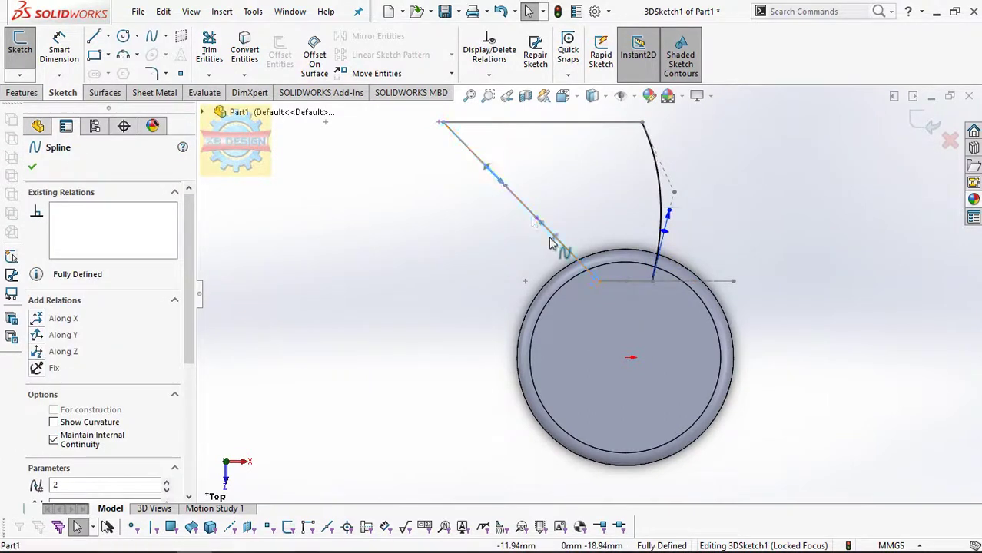
drag(537, 221, 578, 196)
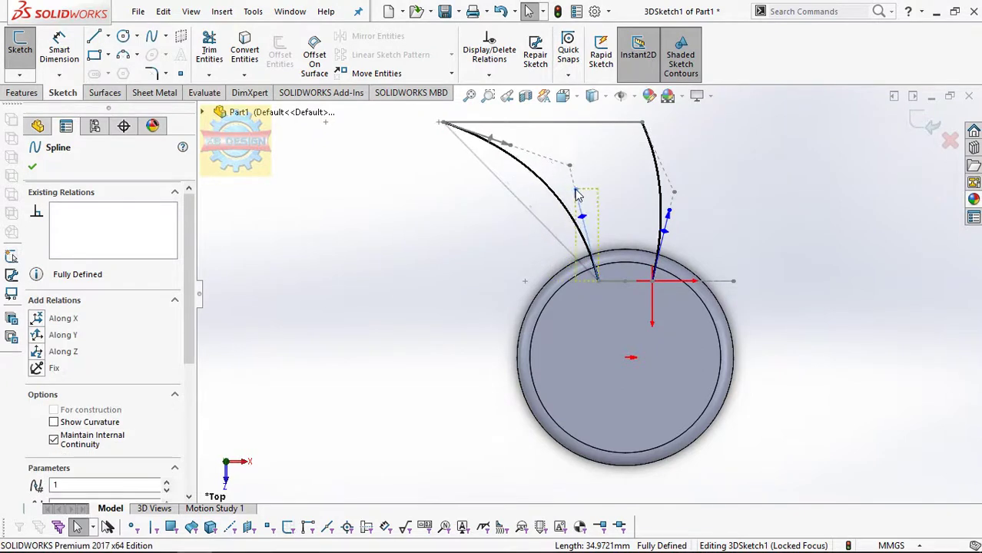
key(Escape)
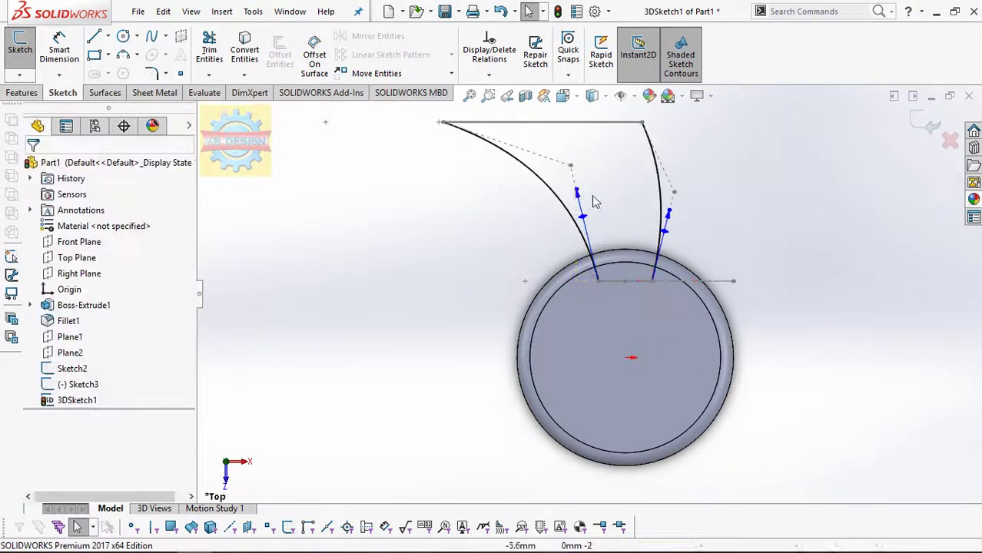
middle_drag(648, 229, 624, 264)
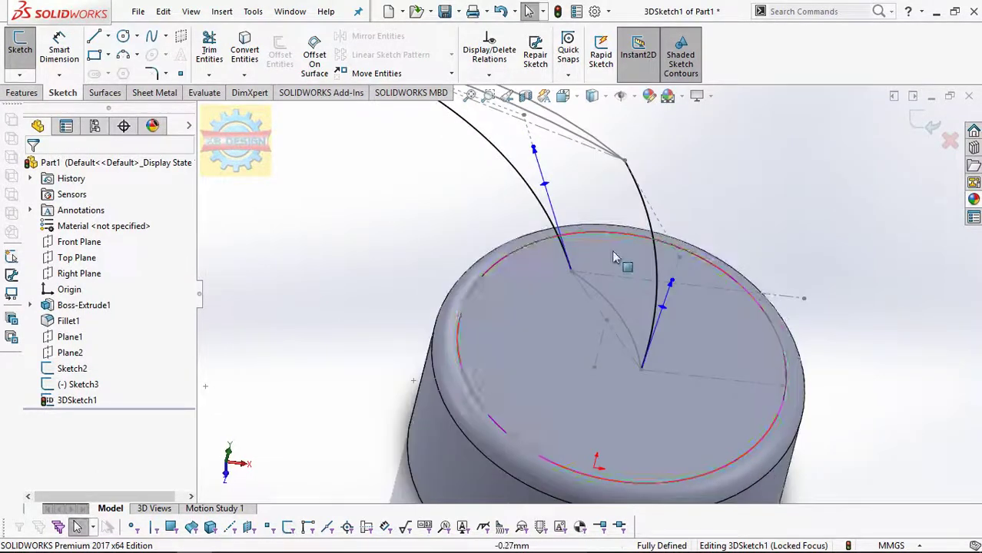
click(19, 47)
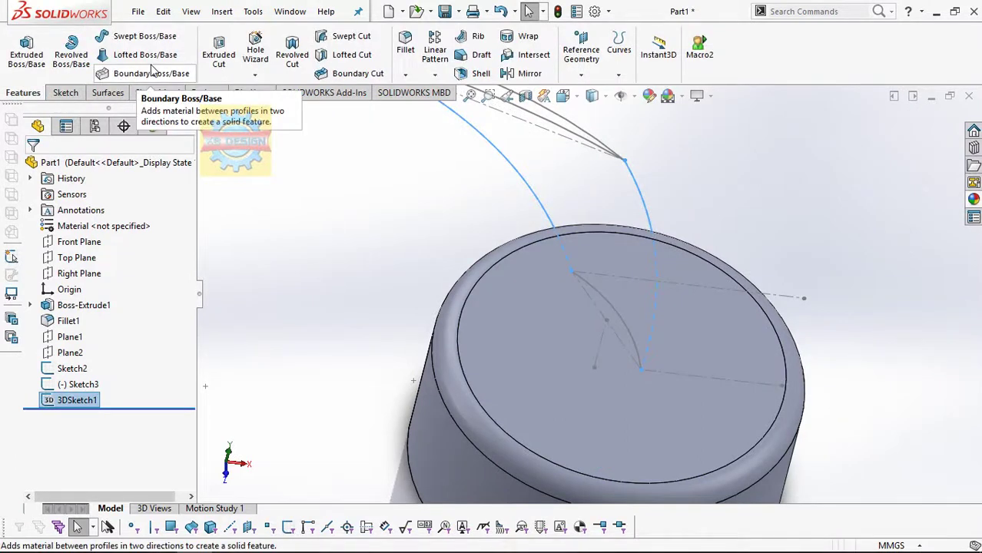
- Start a Lofted Boss/Base with the hub-top Sketch2 and upper blade Sketch3 as profiles
click(71, 368)
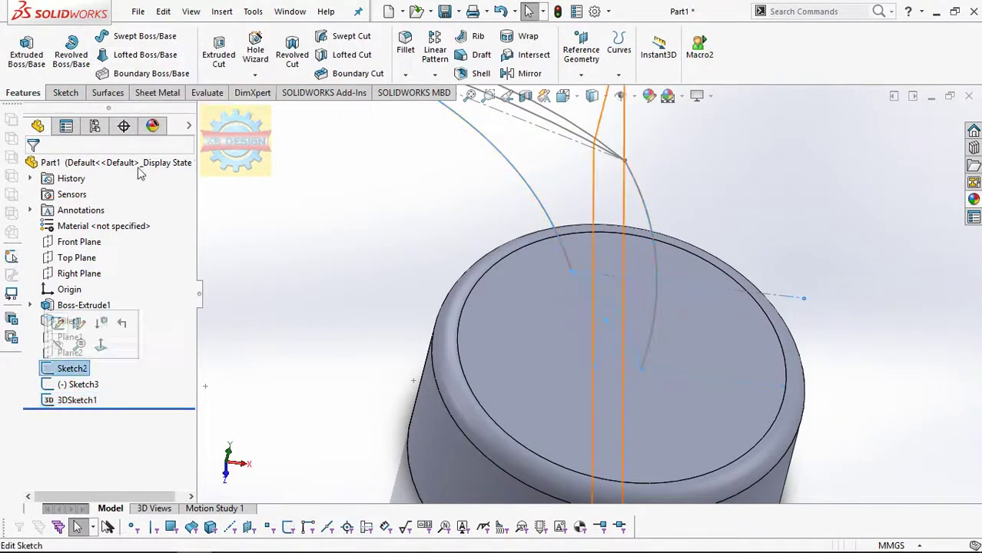
click(145, 55)
click(635, 402)
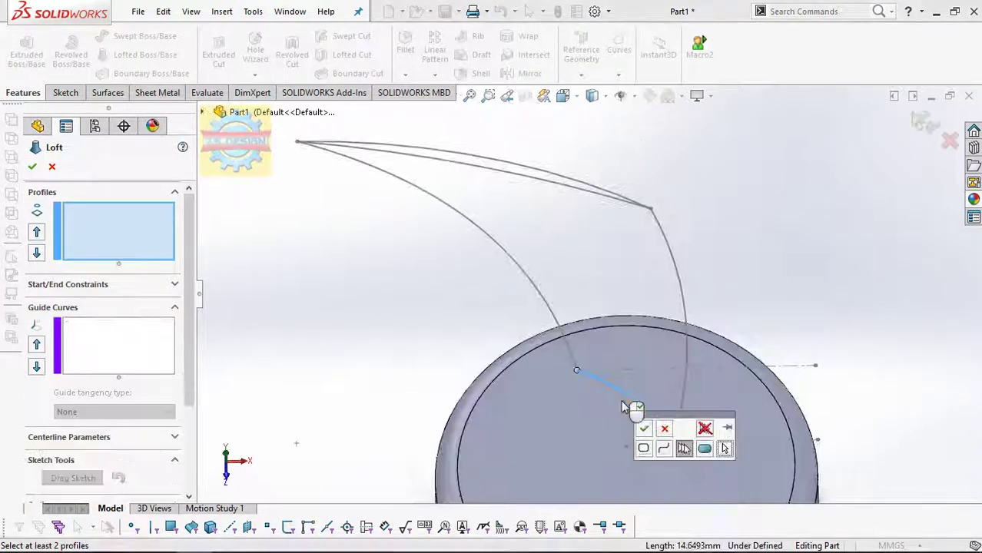
click(504, 178)
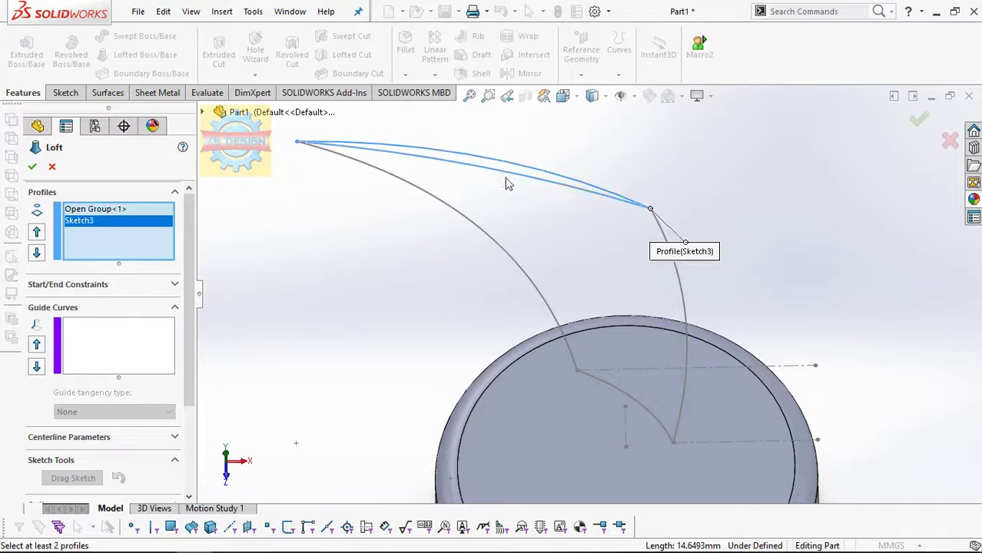
- Add the left and right 3D-sketch curves as the loft's guide curves
click(133, 346)
click(408, 192)
click(287, 129)
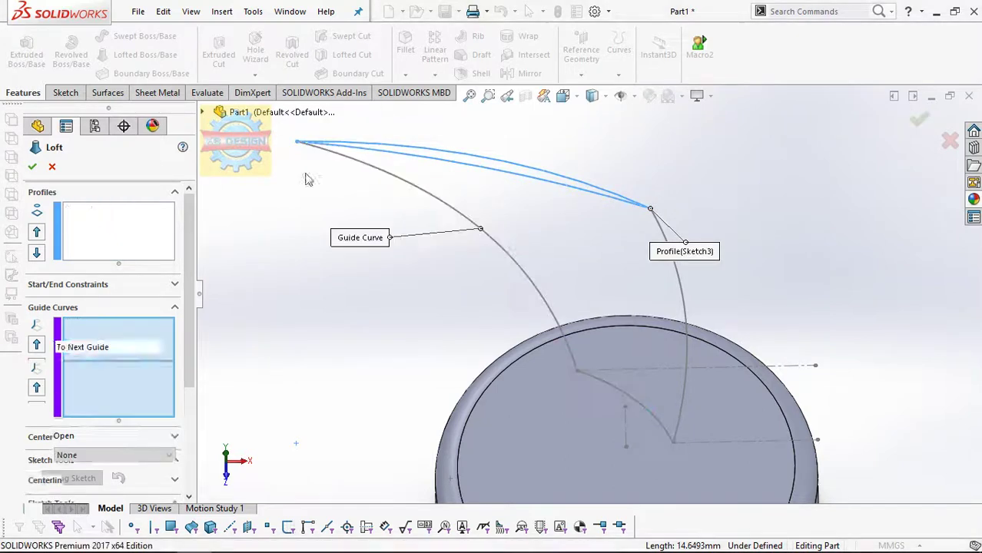
click(677, 286)
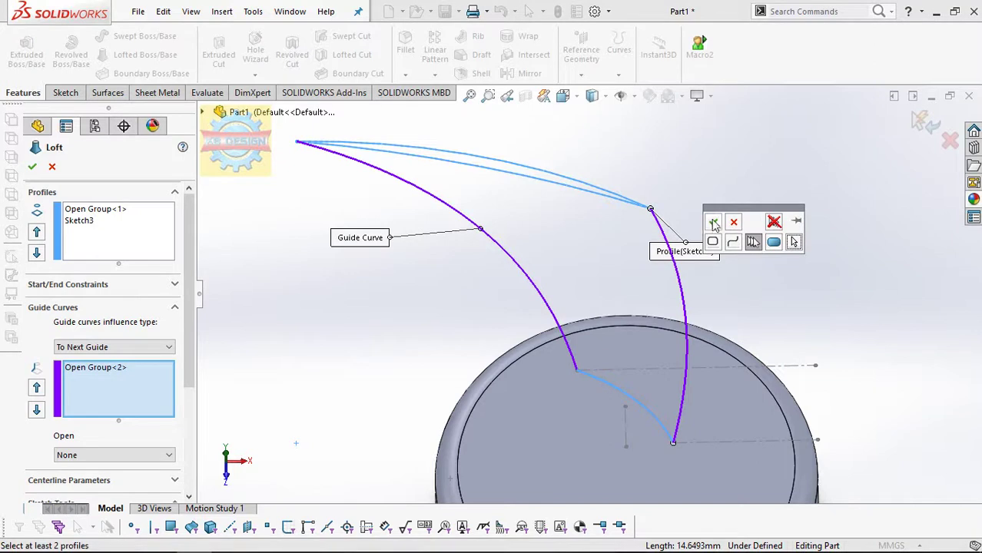
click(714, 223)
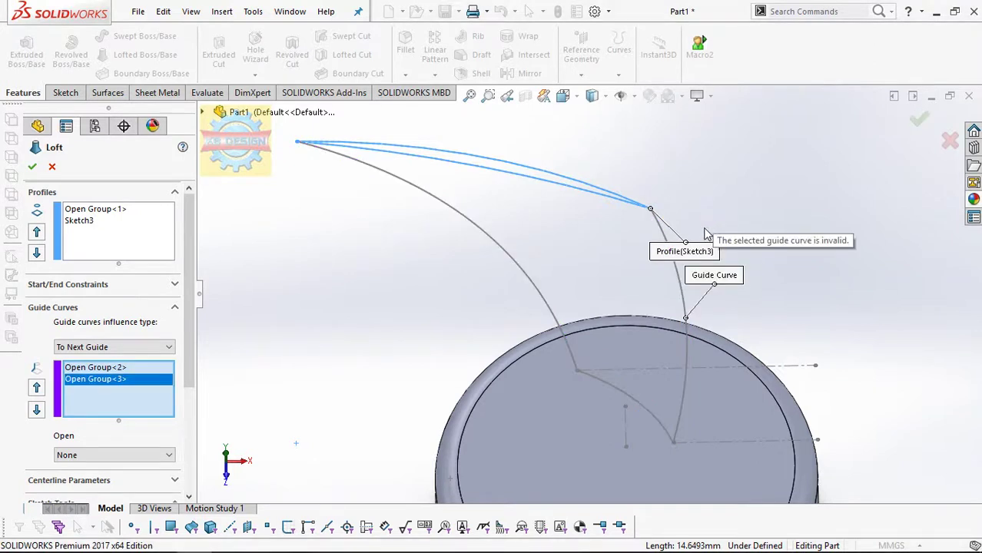
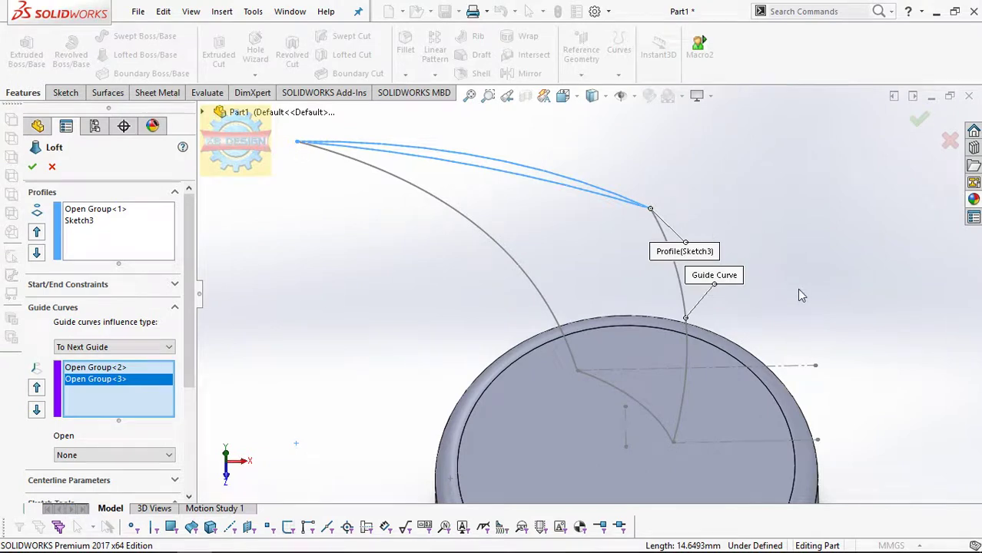
- Cancel the pending loft and exit Sketch2 without adding geometry
key(Escape)
click(105, 326)
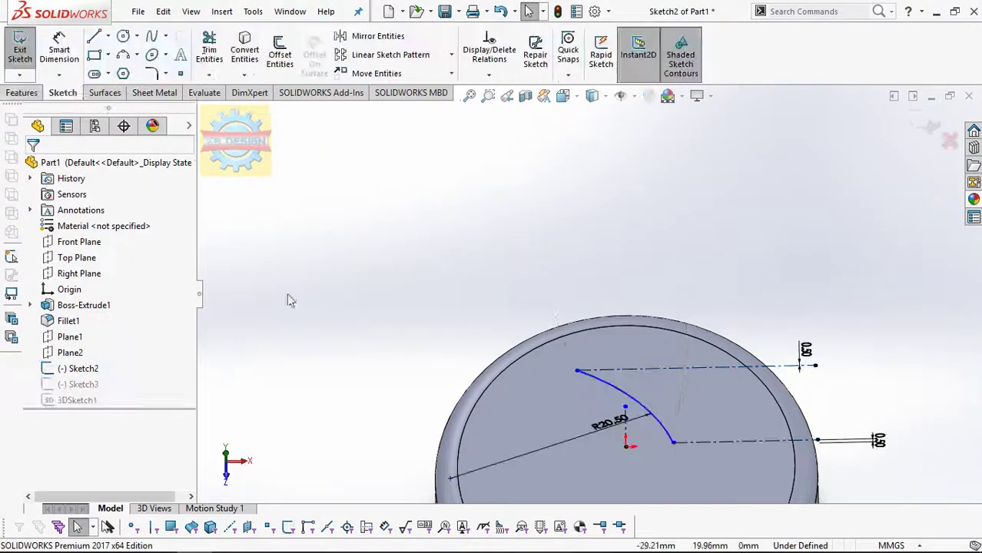
click(577, 369)
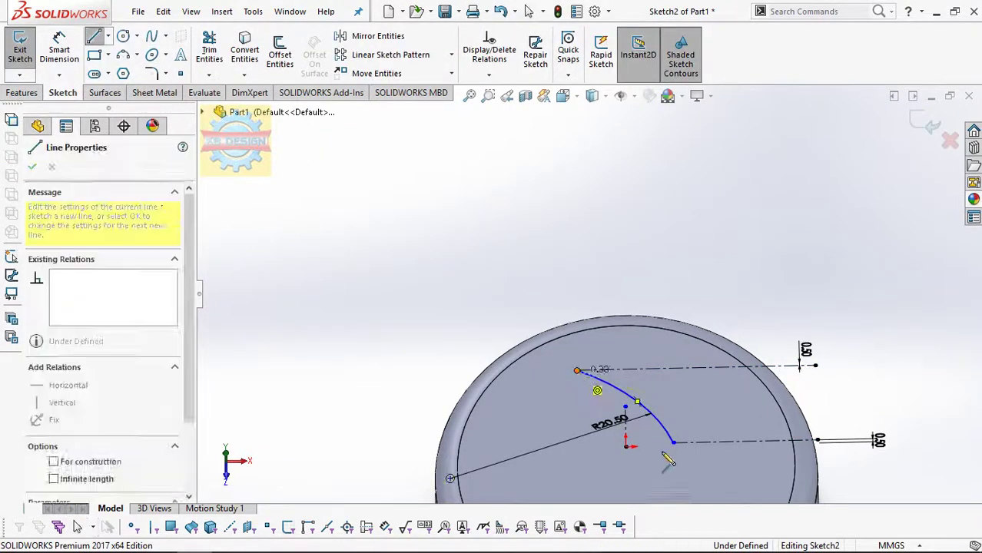
key(Escape)
click(20, 50)
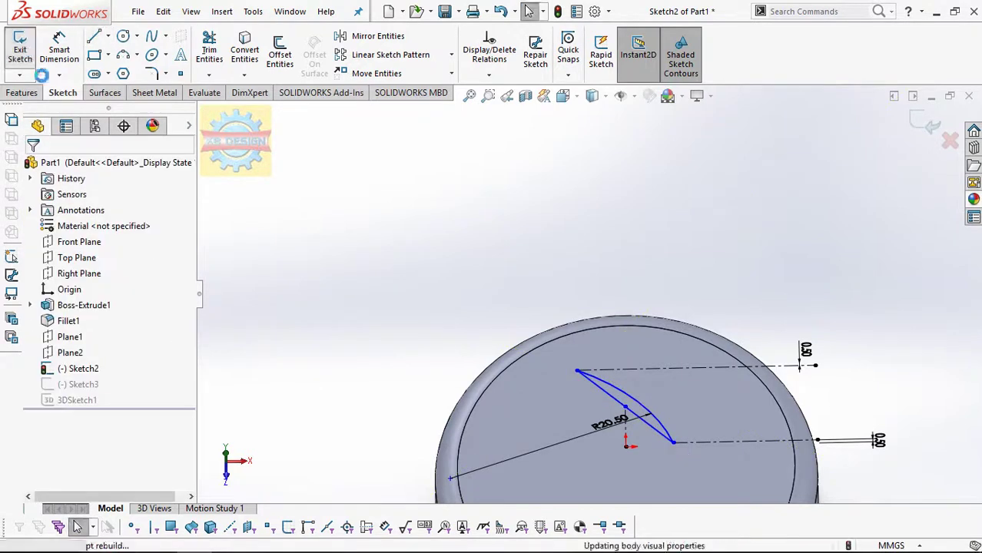
- Loft the blade from Sketch2 to Sketch3, guided by the left and right 3D curves
click(176, 54)
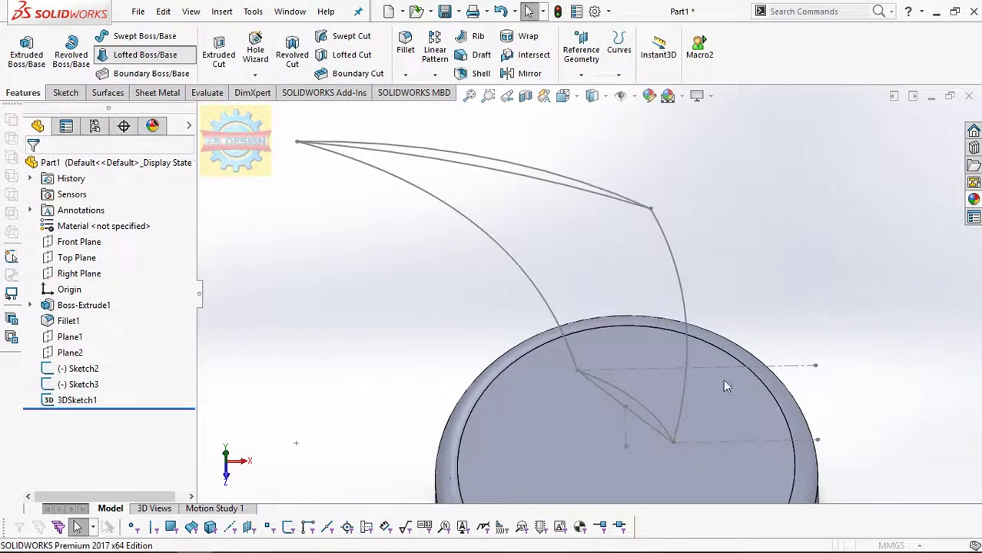
click(629, 401)
click(482, 162)
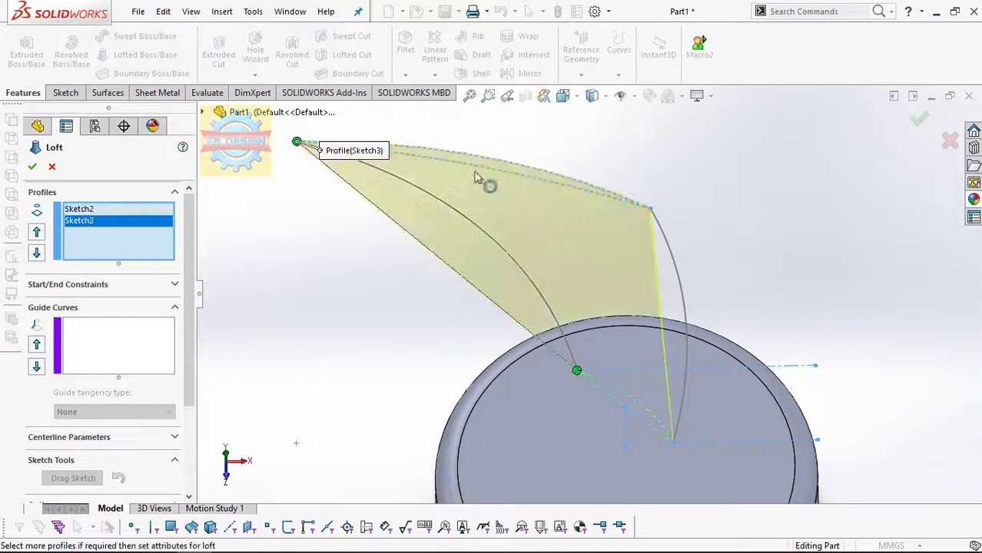
click(90, 341)
click(417, 198)
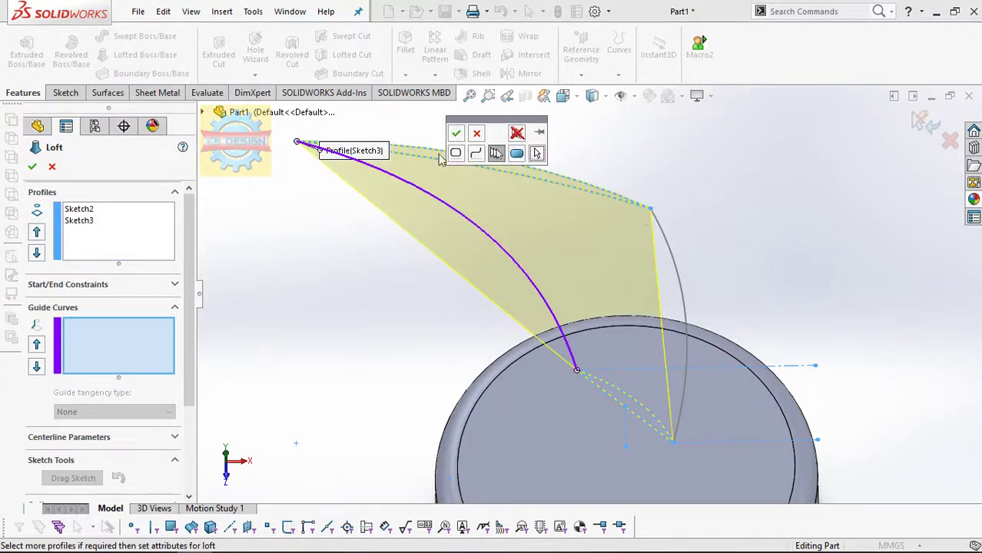
click(455, 136)
click(671, 255)
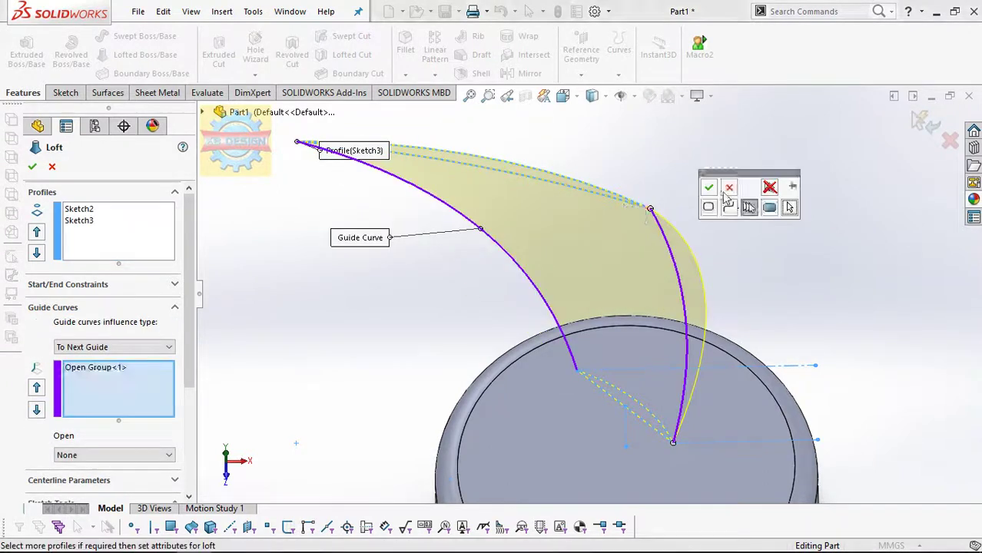
click(711, 190)
mouse_move(667, 252)
middle_down()
mouse_move(685, 288)
mouse_move(703, 274)
middle_up()
scroll(685, 288, up, 3)
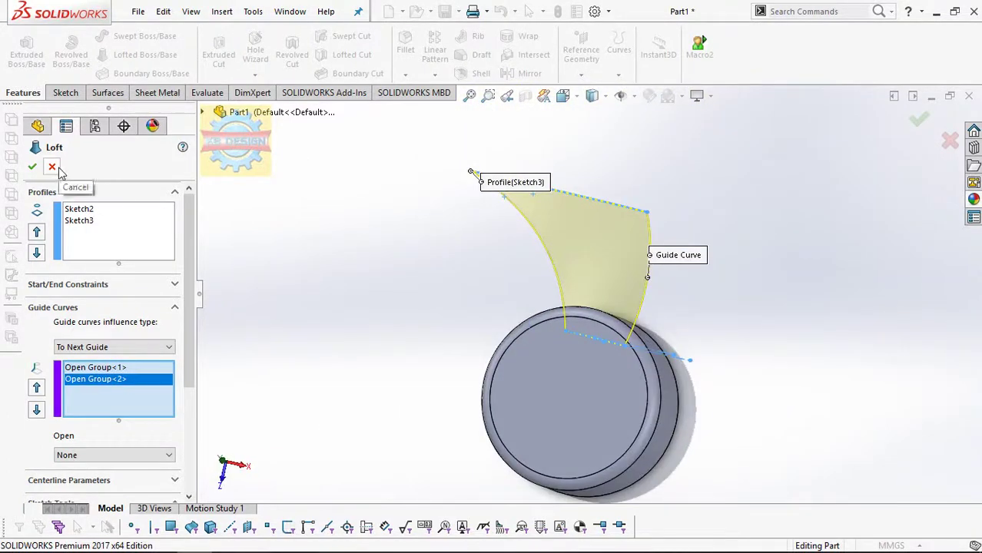
key(Return)
middle_drag(259, 217, 425, 160)
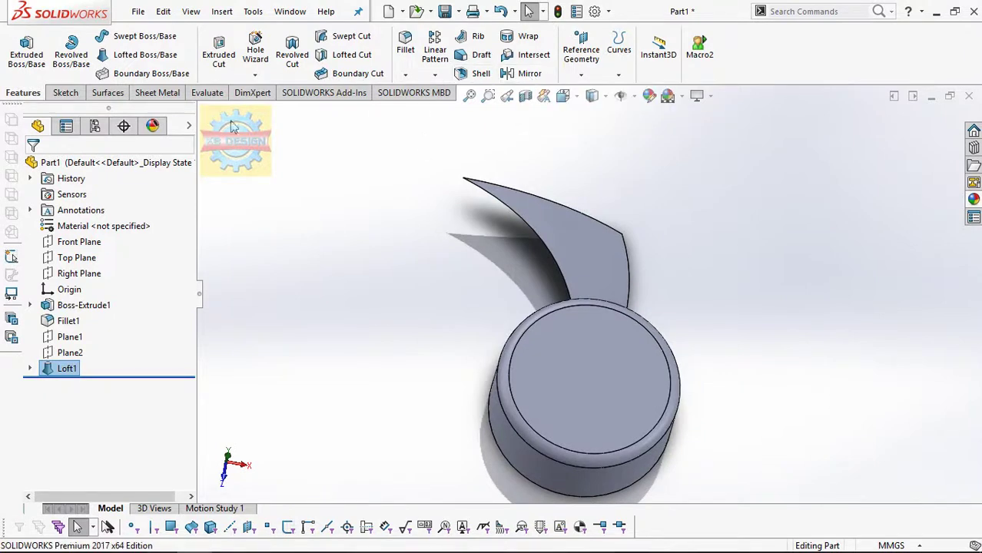
- Start a sketch on the Top Plane and draw a three-point arc across the blade top
click(73, 258)
click(83, 232)
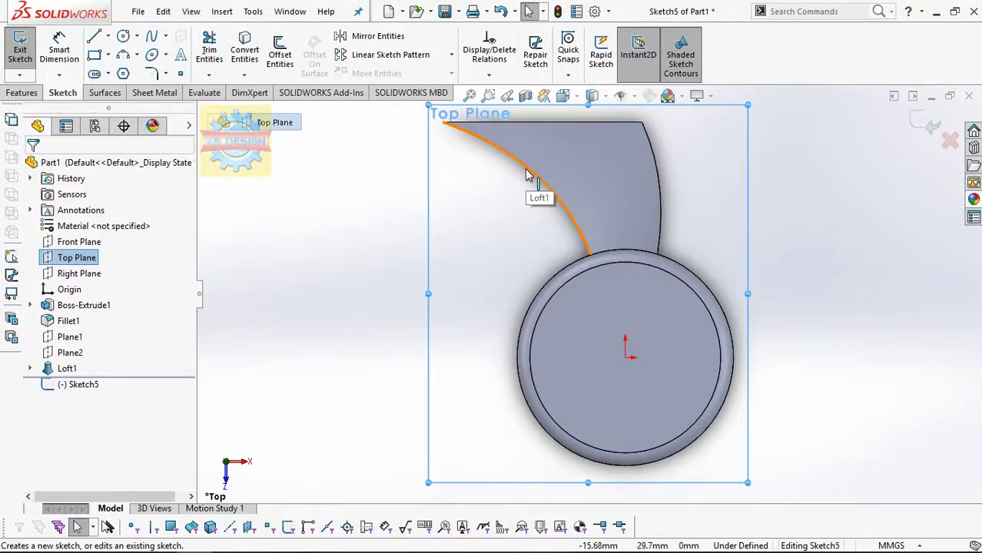
click(123, 54)
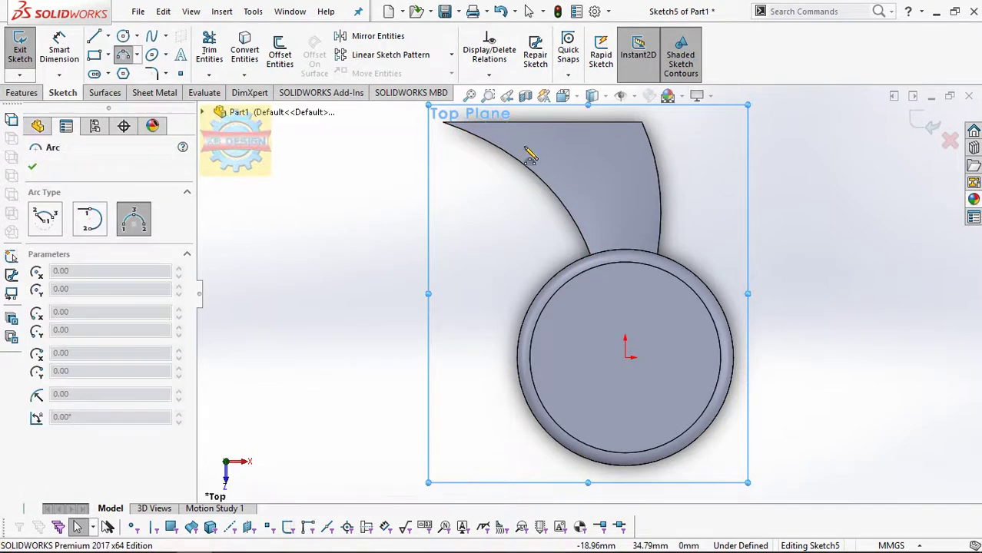
click(503, 152)
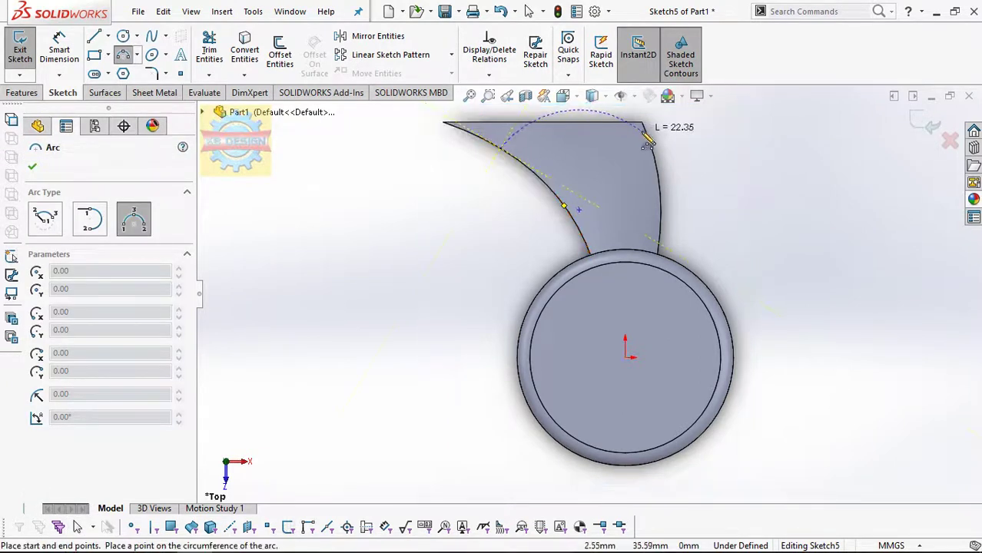
click(646, 133)
click(601, 131)
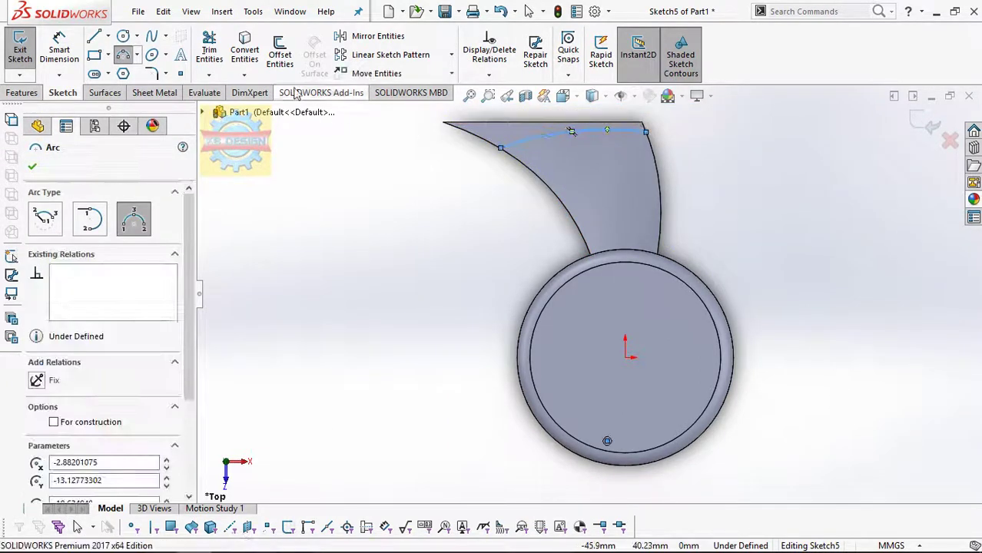
- Convert the blade's curved left edge and right edge into the sketch
click(243, 54)
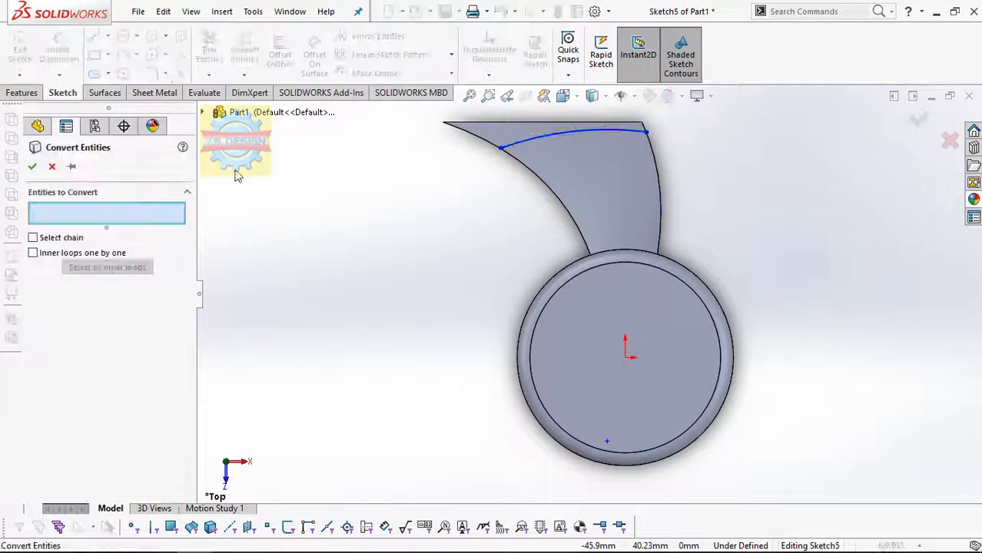
click(531, 174)
click(661, 174)
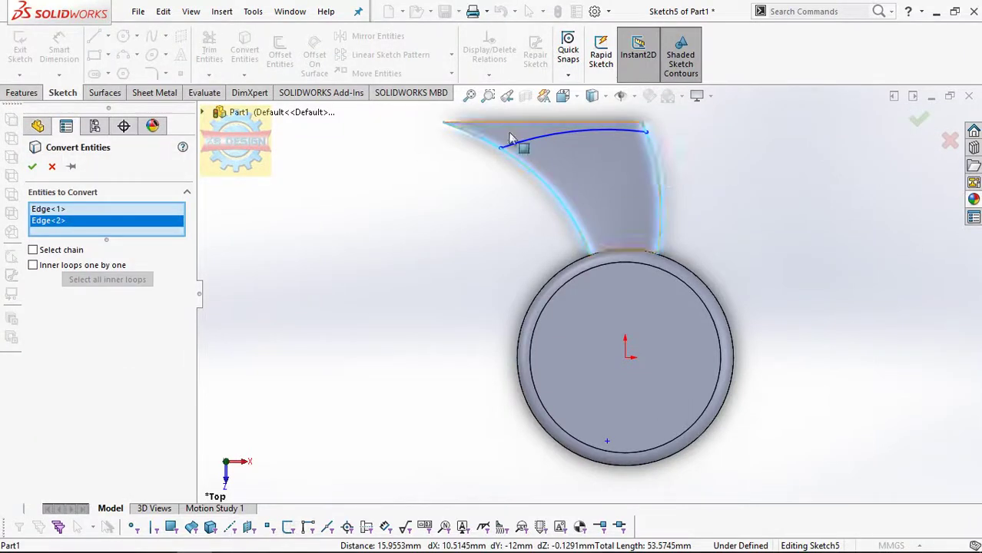
click(32, 166)
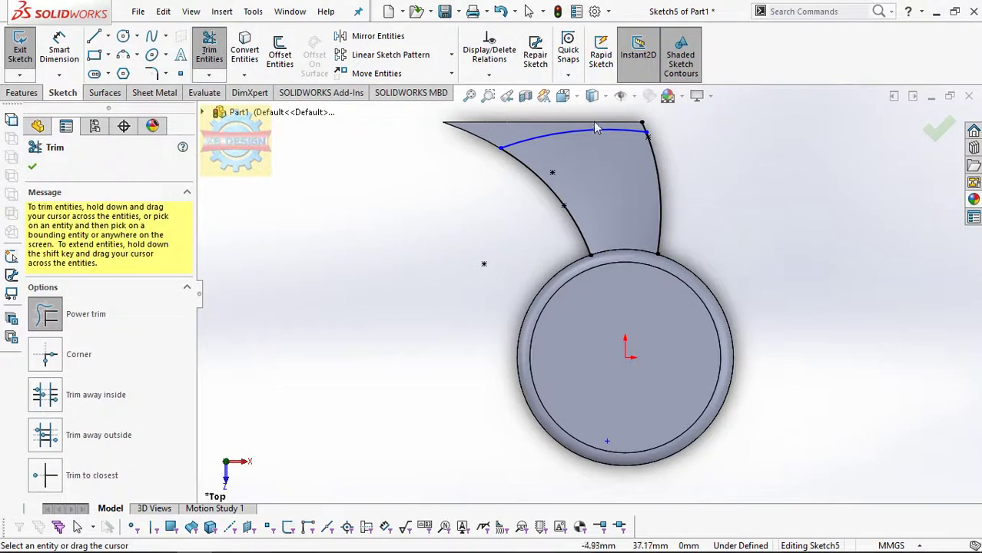
- Round both arc corners with R1 sketch fillets, then undo them
click(152, 75)
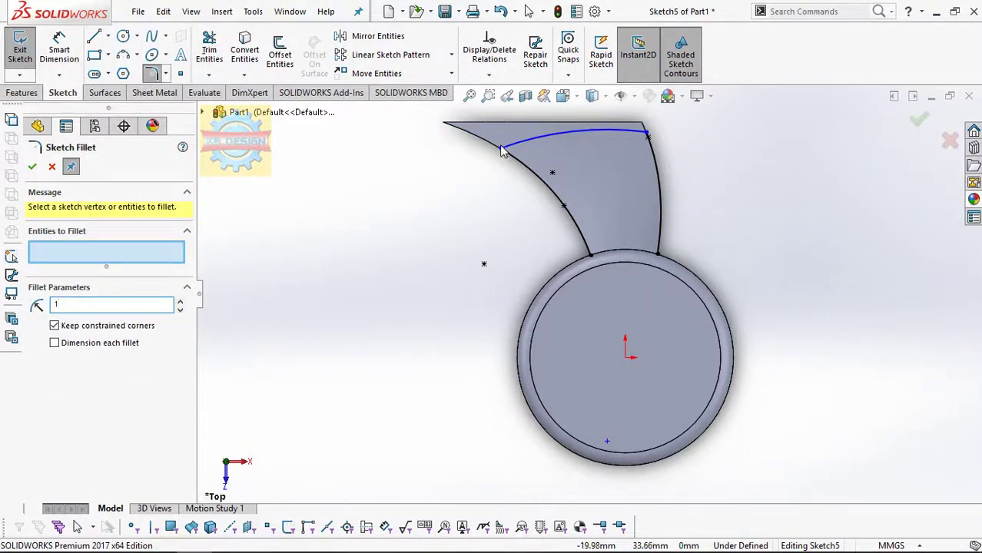
click(501, 151)
click(527, 287)
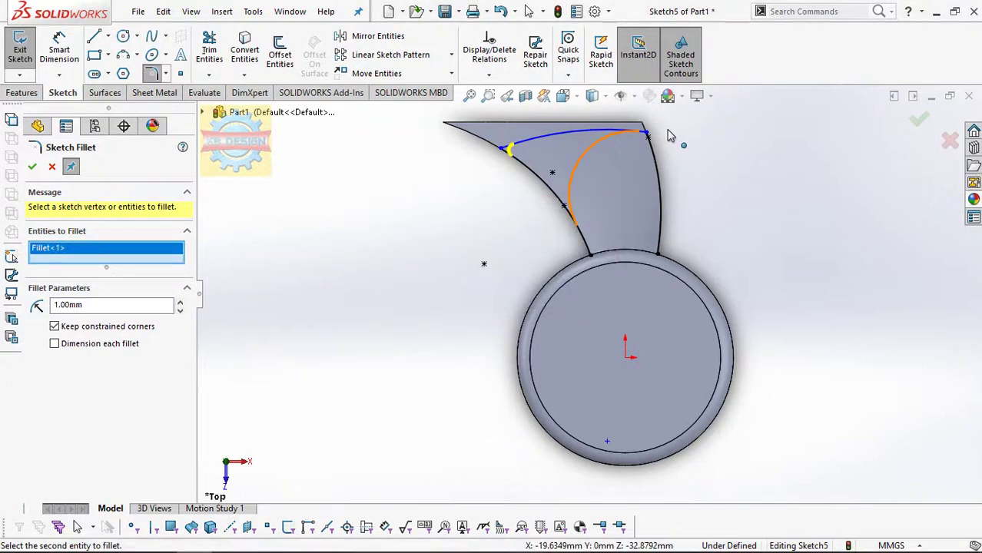
click(648, 136)
click(525, 287)
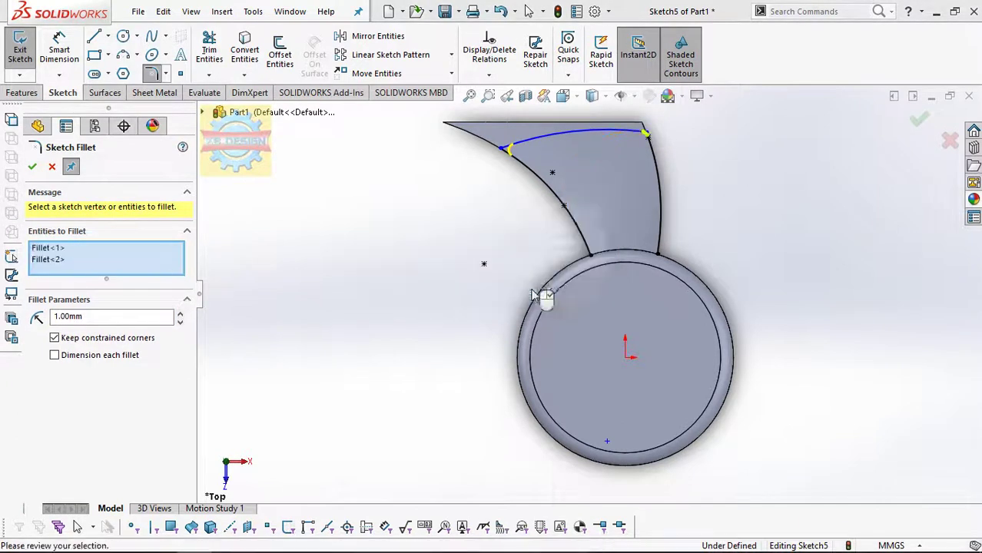
click(32, 167)
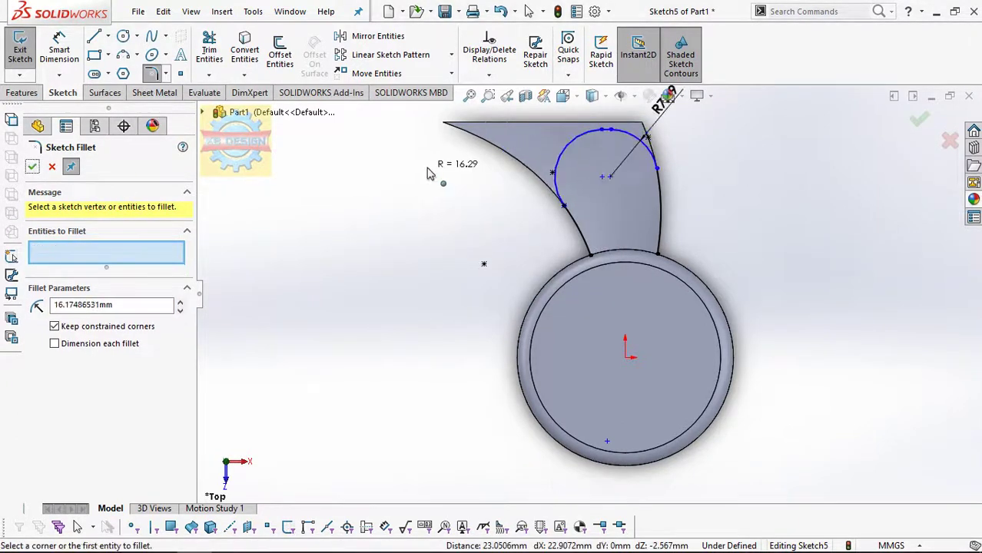
key(z)
double_click(644, 163)
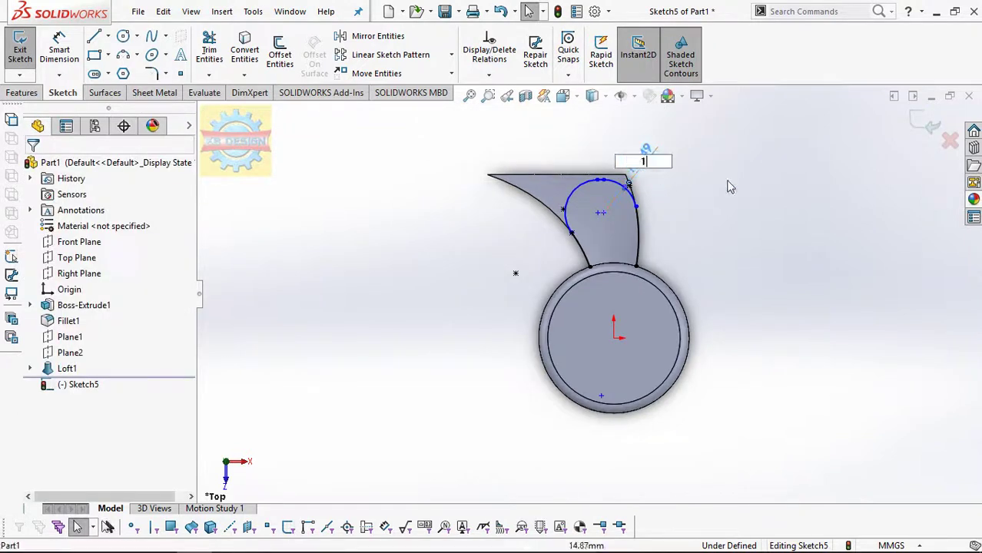
key(Return)
key(ctrl+z)
key(ctrl+z)
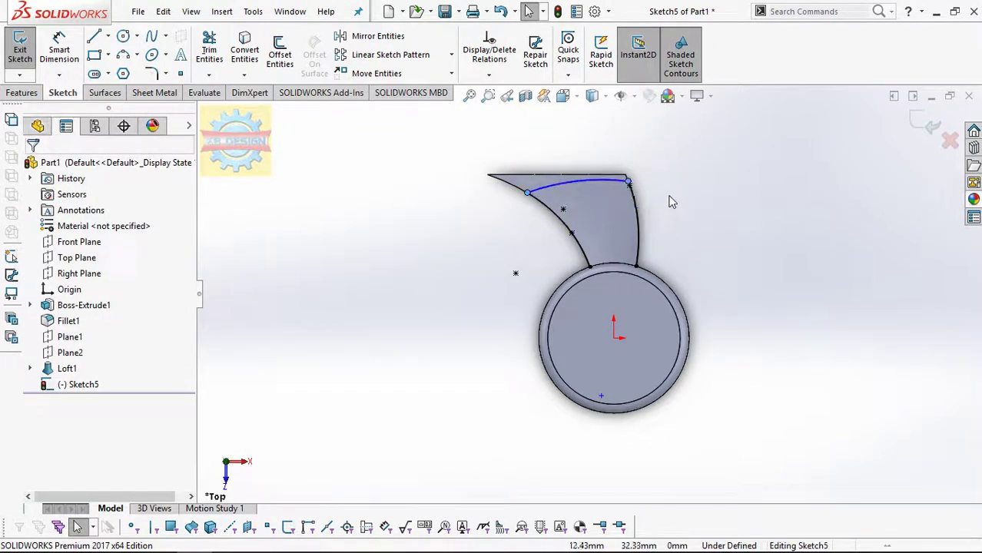
scroll(560, 181, down, 3)
- Retry a sketch fillet on the left corner, adjusting its radius by dragging
click(152, 73)
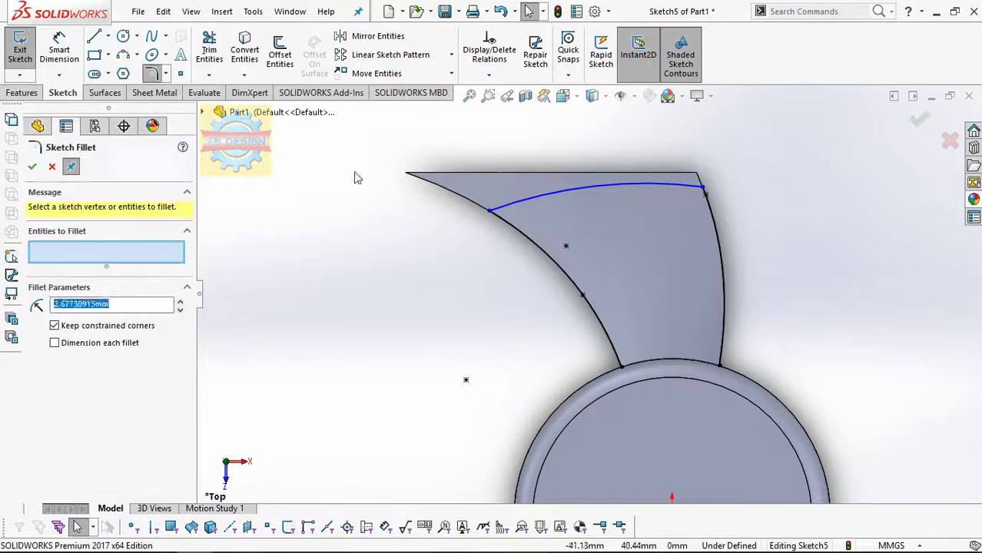
click(489, 227)
click(499, 208)
click(530, 288)
mouse_move(525, 293)
mouse_down()
mouse_move(510, 277)
mouse_move(145, 305)
mouse_up()
drag(21, 310, 344, 283)
key(Return)
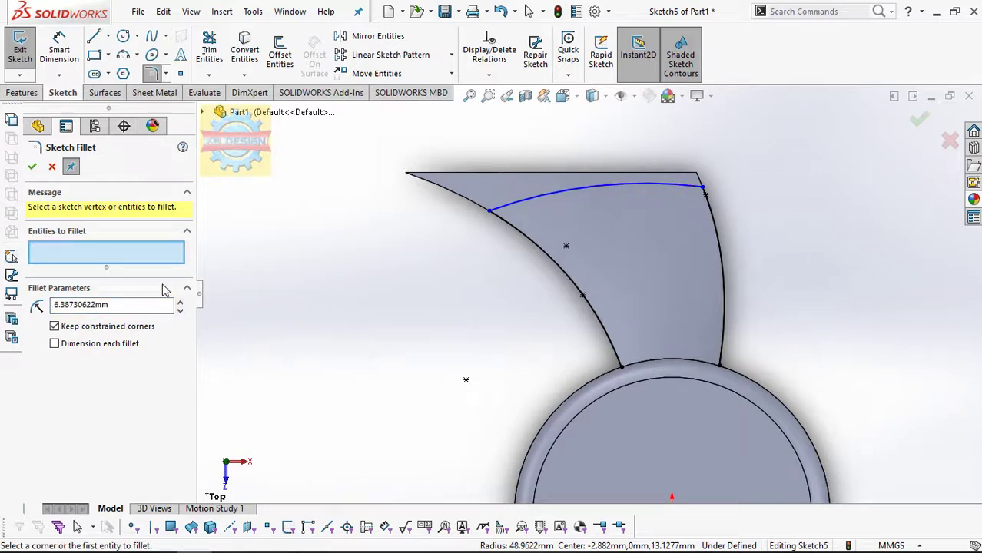
key(Escape)
- Add R1 fillets where the top arc meets the left and right blade edges
click(155, 72)
click(509, 206)
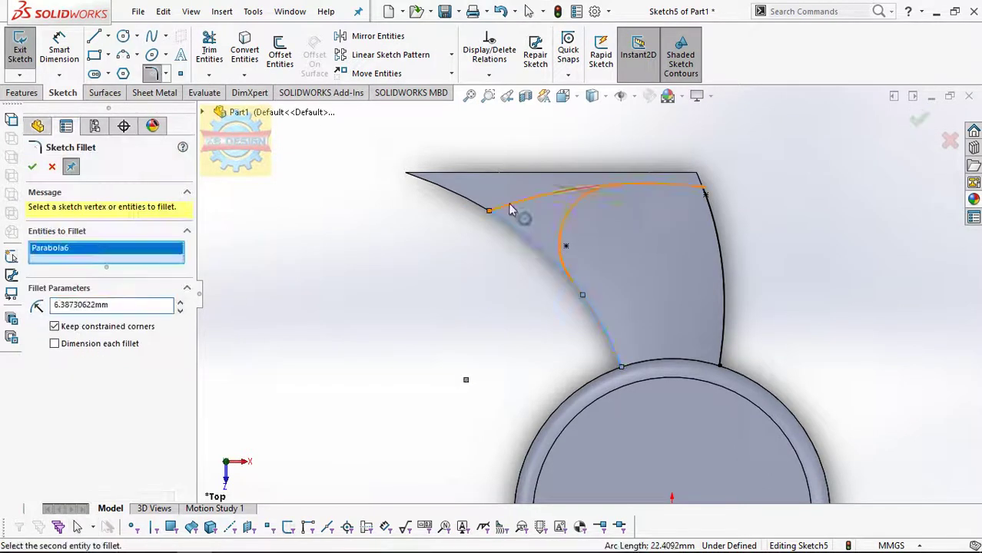
click(509, 206)
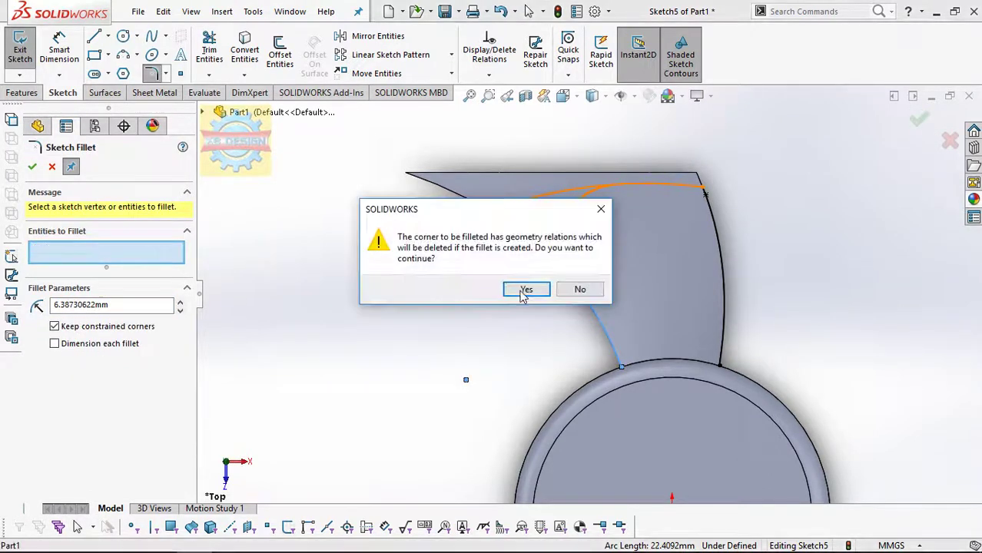
click(524, 288)
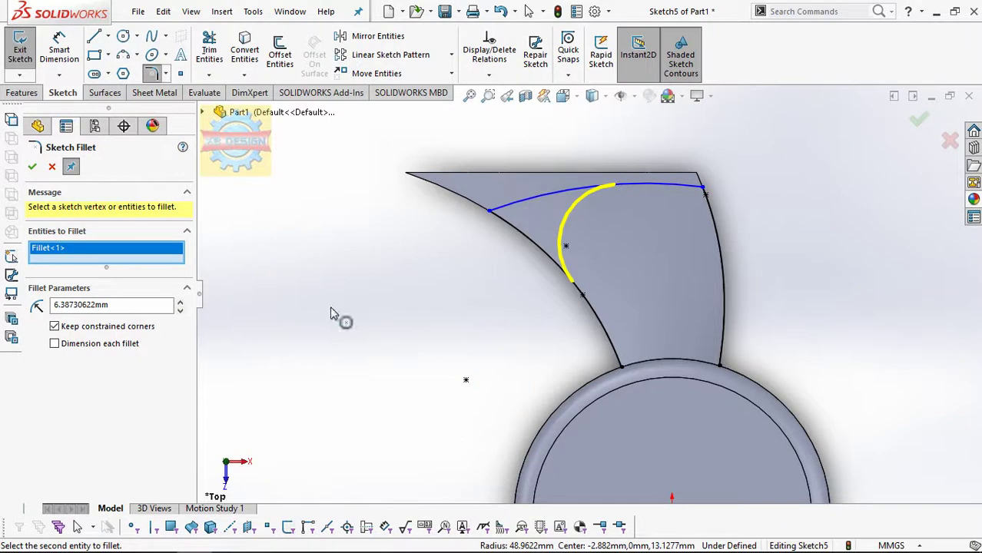
click(32, 167)
click(155, 73)
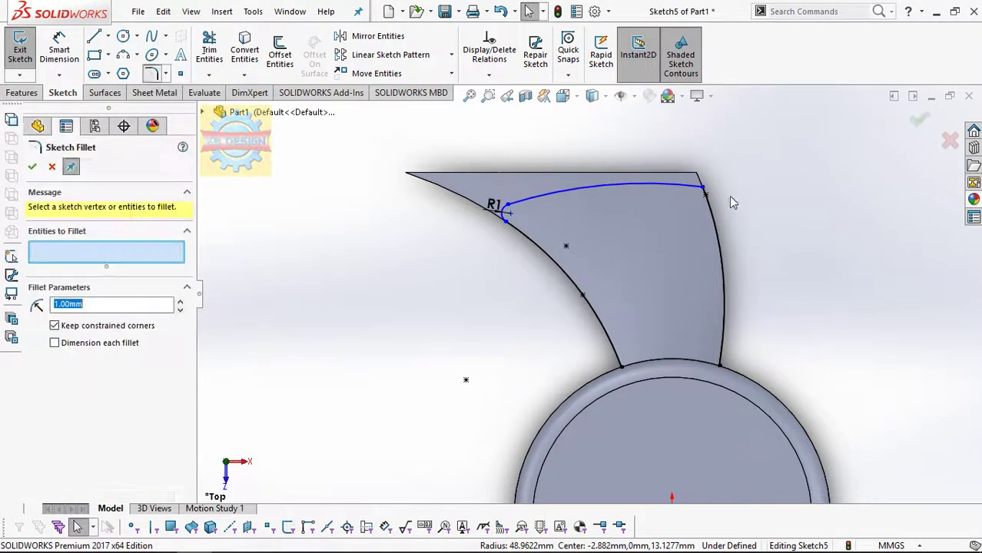
click(711, 209)
click(682, 189)
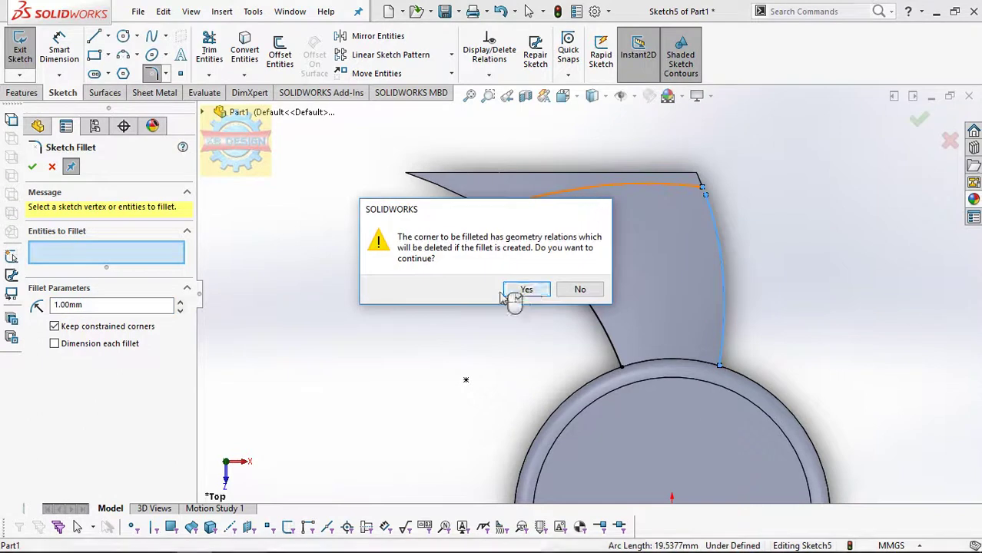
click(527, 288)
click(31, 168)
- Dimension the top arc's radius as 36.50 and drag its end onto the blade's right edge
click(59, 50)
click(621, 185)
click(635, 244)
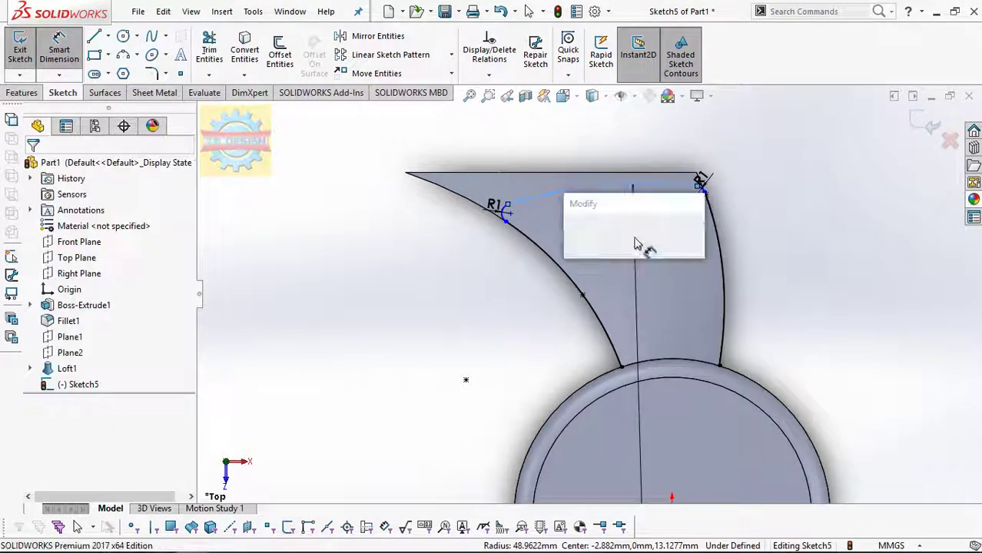
text(3)
key(Return)
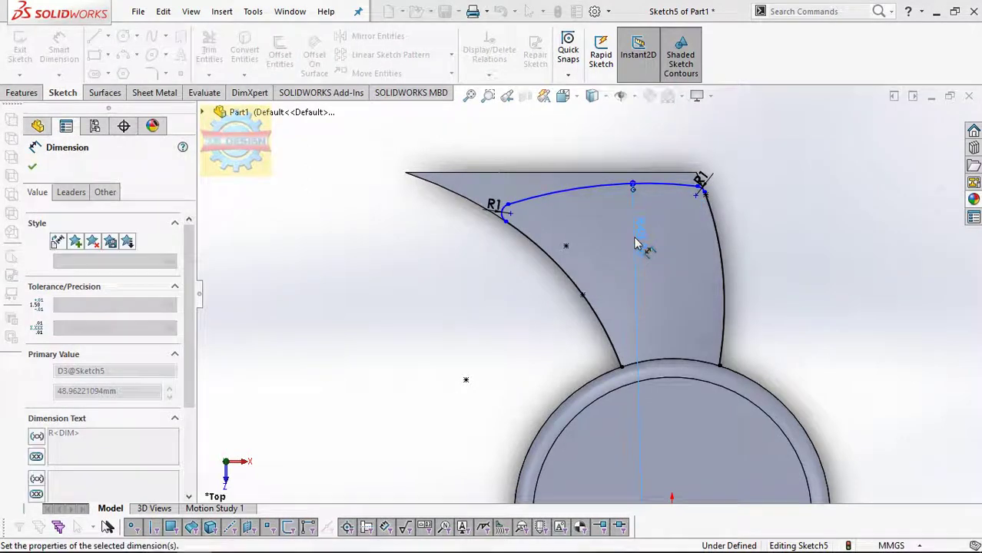
key(Escape)
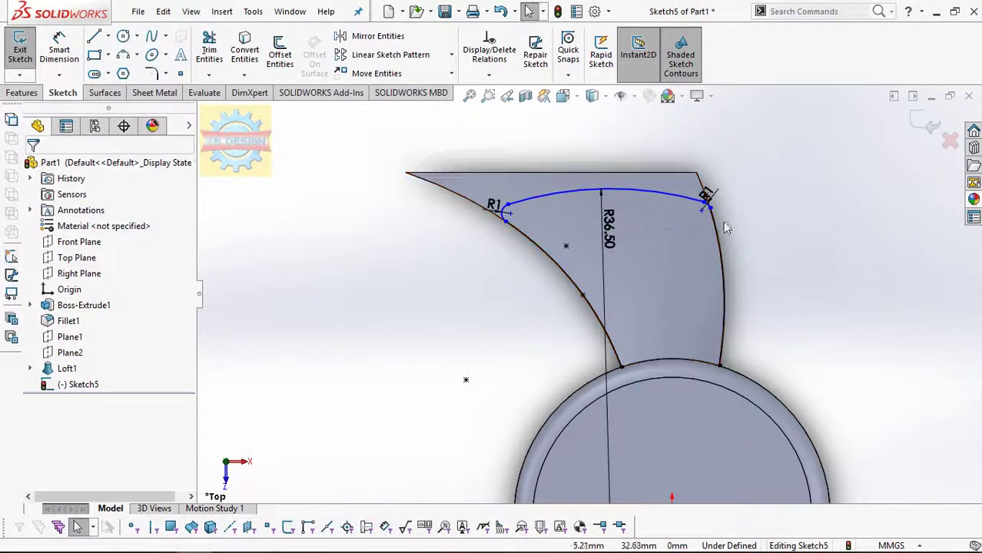
drag(711, 209, 703, 192)
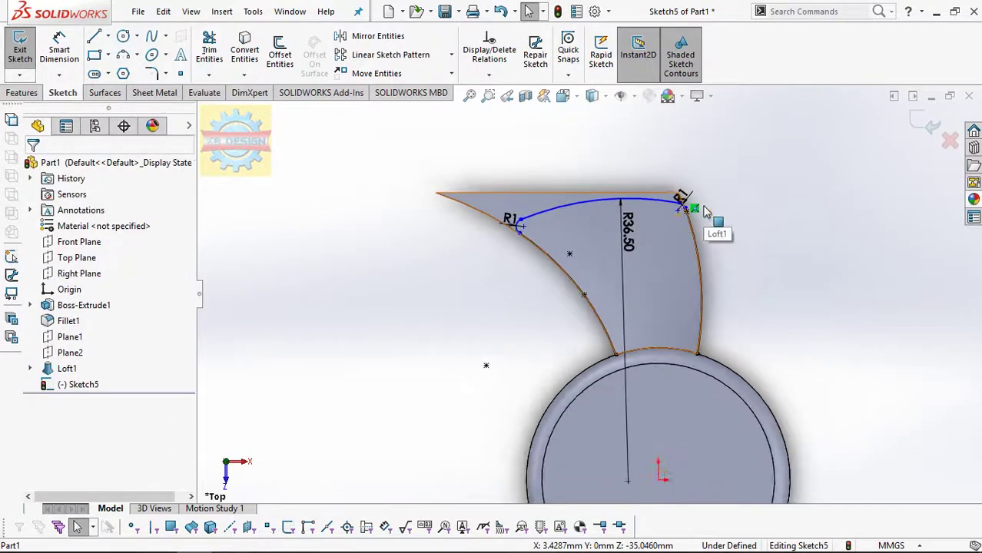
- Draw lines from the arc's ends up and over the blade to enclose the tip region
click(93, 37)
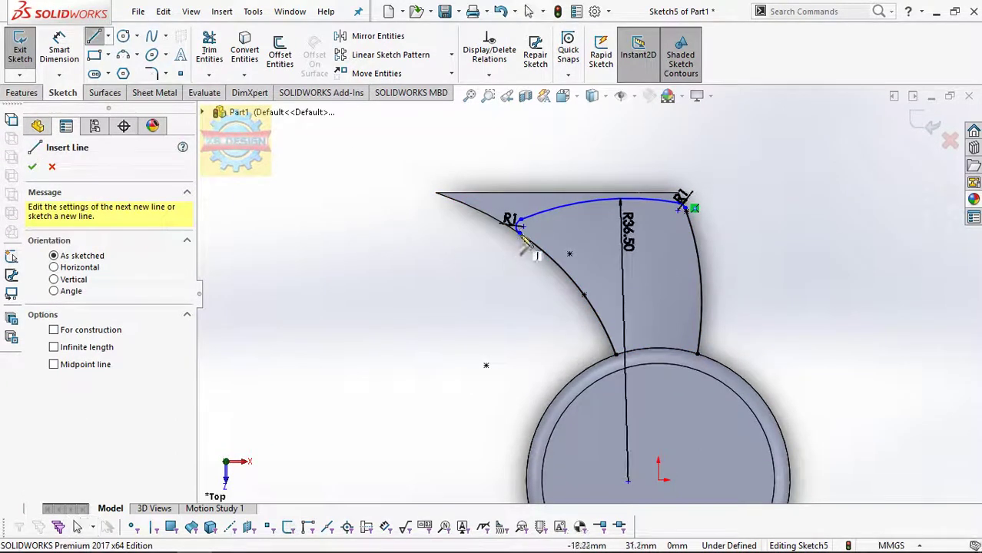
click(520, 229)
click(388, 232)
click(388, 138)
click(763, 138)
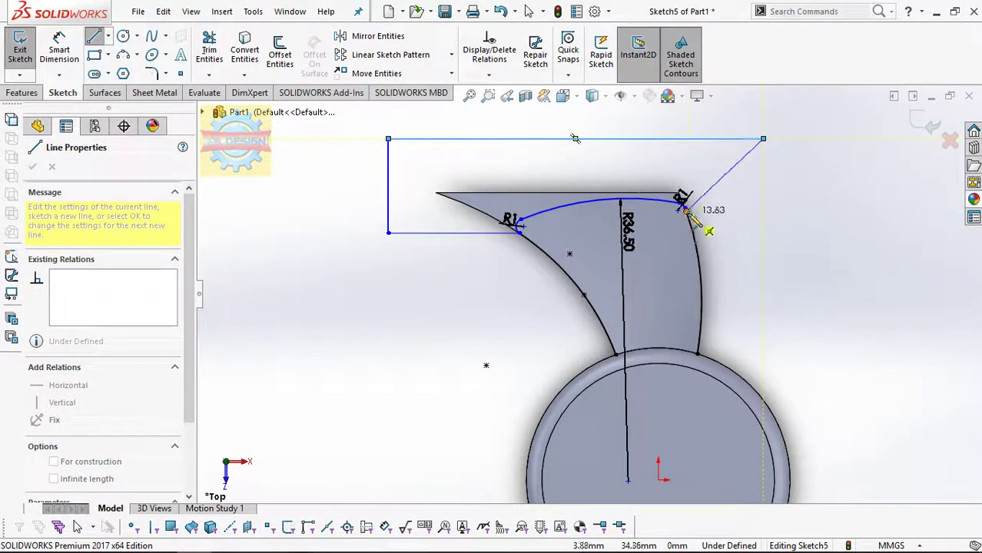
scroll(691, 218, up, 2)
scroll(676, 231, down, 3)
scroll(672, 238, down, 2)
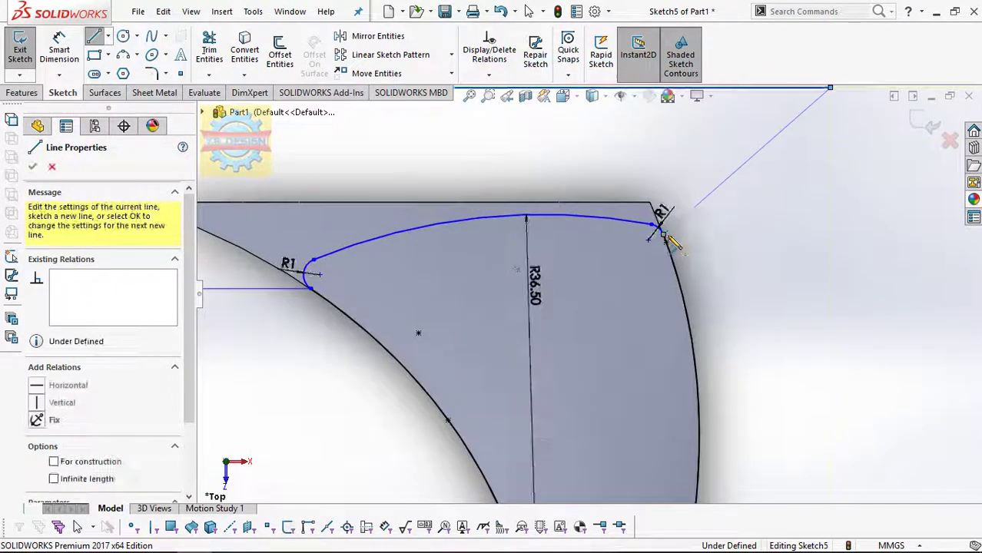
click(660, 224)
scroll(674, 245, up, 2)
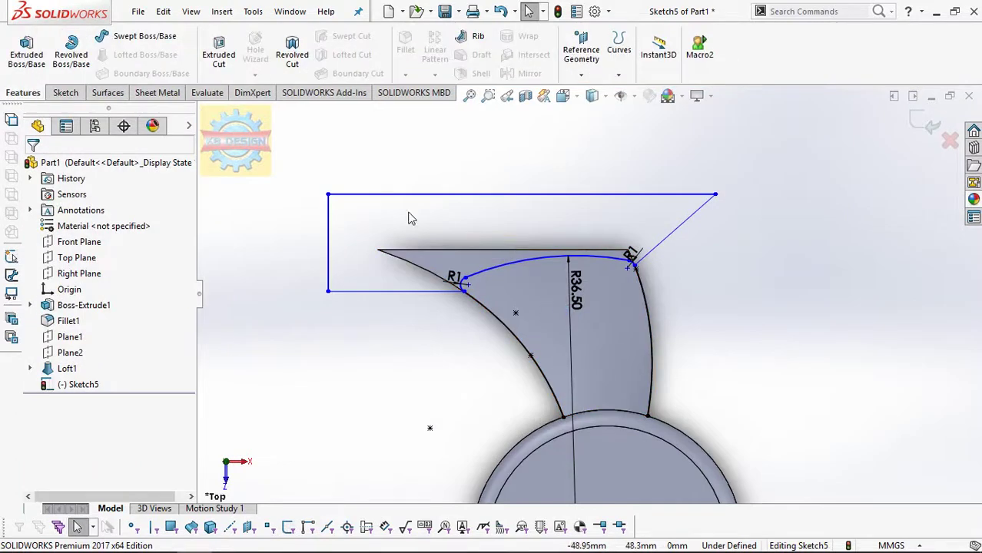
mouse_move(519, 248)
middle_down()
mouse_move(532, 157)
mouse_move(588, 321)
middle_up()
key(ctrl+8)
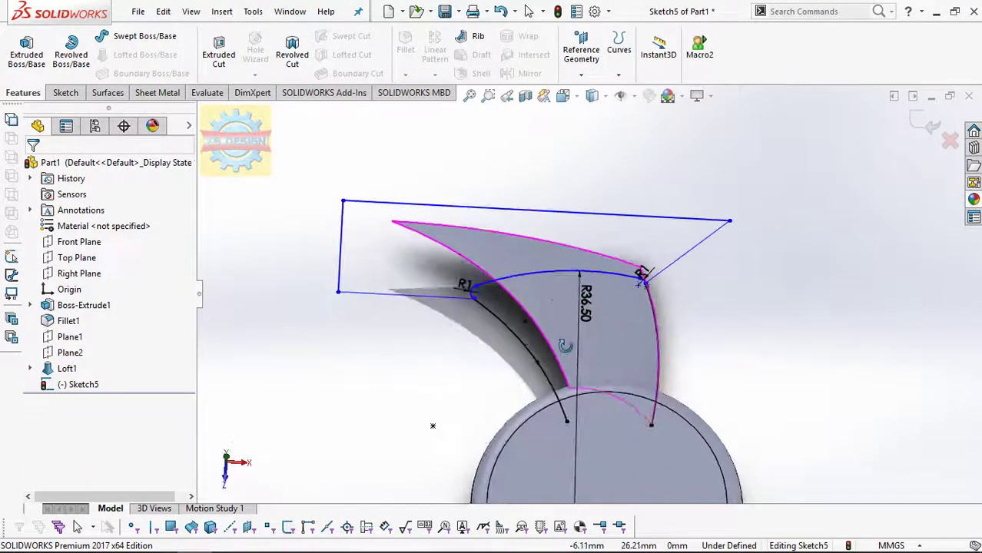
- Trim away the stray curve so the outline is closed
click(65, 92)
click(209, 50)
drag(607, 375, 676, 370)
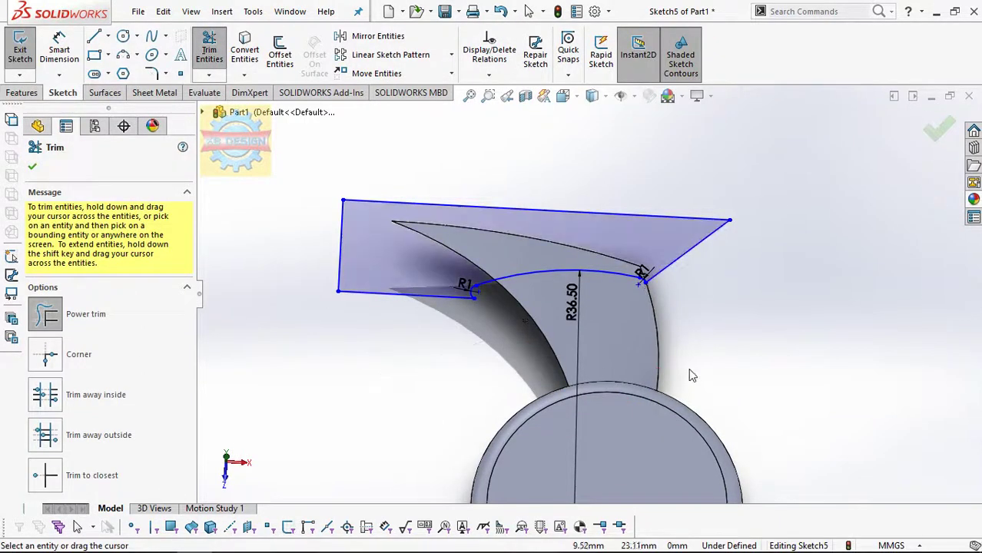
click(32, 166)
- Extrude-cut the closed outline Through All to trim the blade tip
click(21, 92)
click(218, 54)
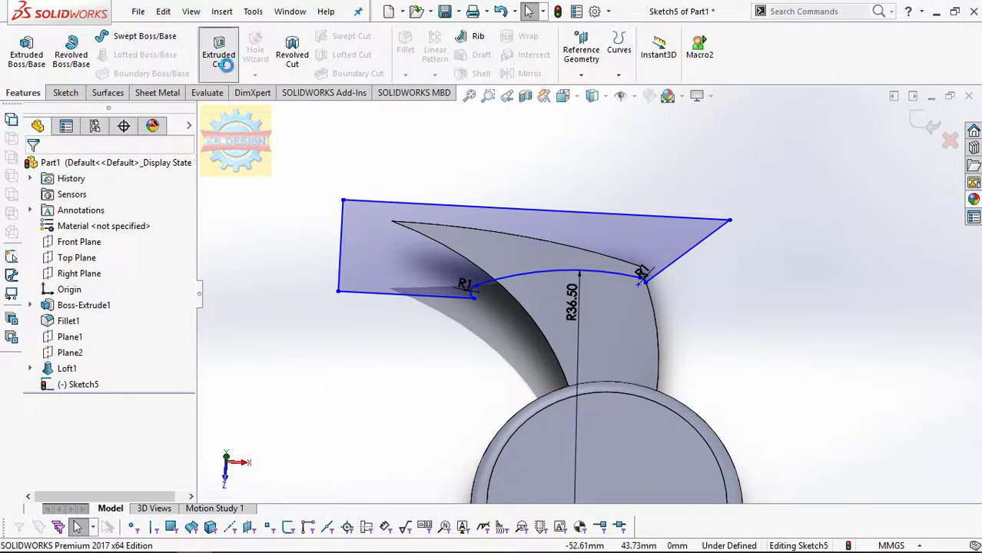
click(98, 253)
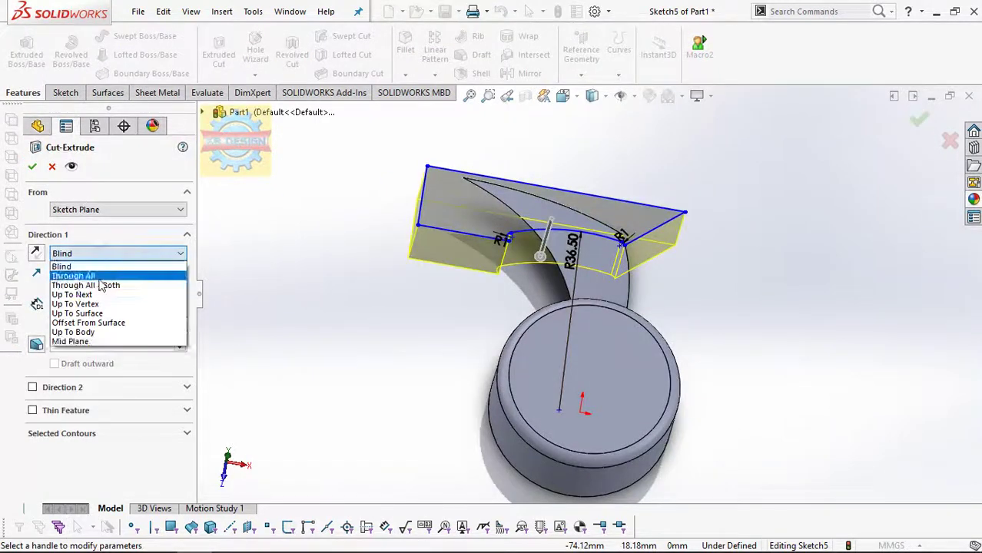
click(100, 283)
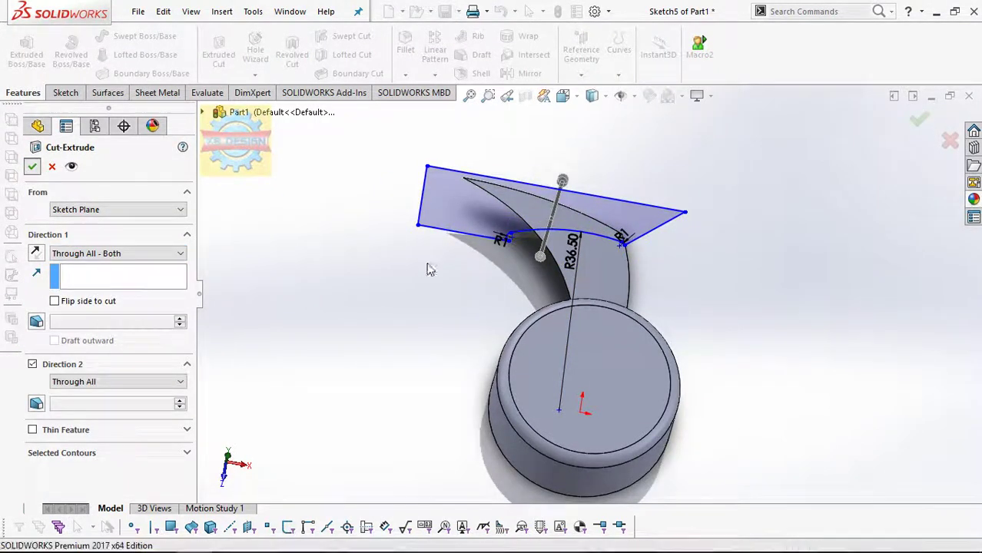
mouse_move(410, 254)
middle_down()
mouse_move(431, 160)
mouse_move(500, 162)
middle_up()
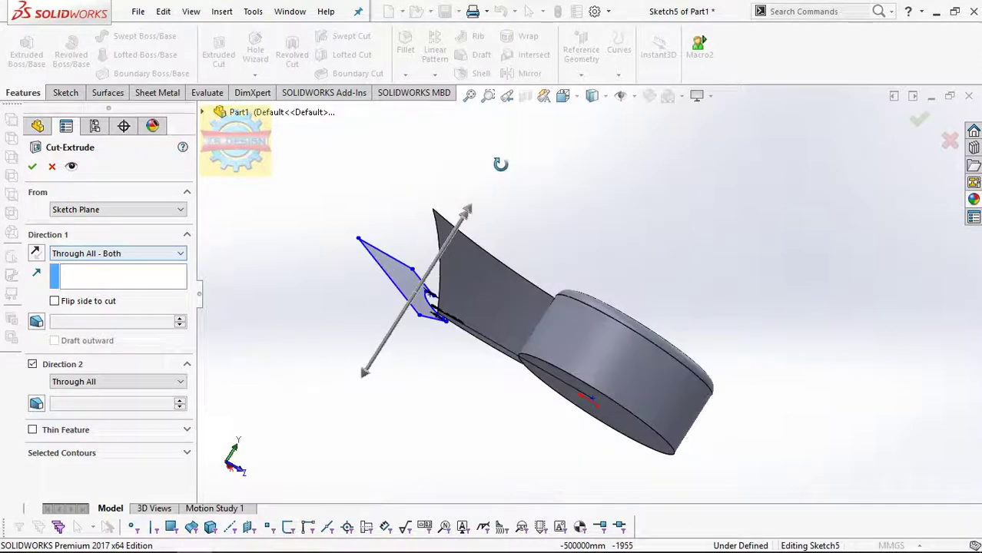
click(116, 253)
click(86, 273)
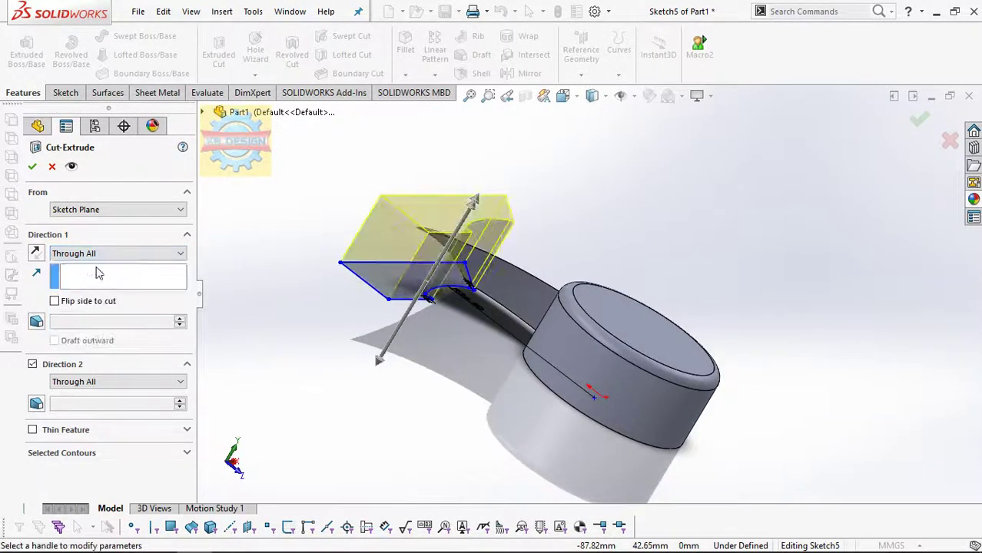
click(32, 166)
mouse_move(538, 399)
middle_down()
mouse_move(554, 327)
mouse_move(542, 292)
middle_up()
- Create a circular pattern of the blade cut around the hub's round face
click(436, 76)
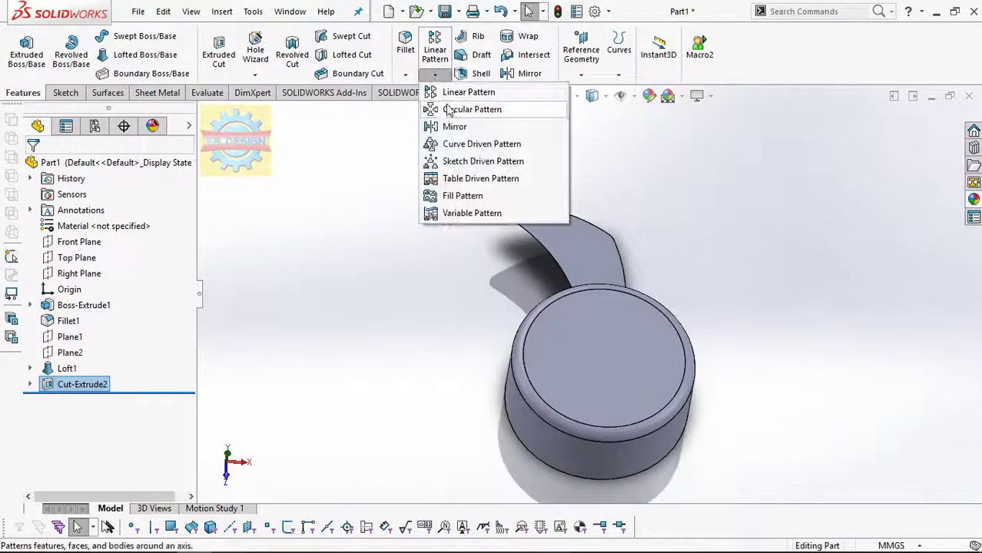
click(468, 109)
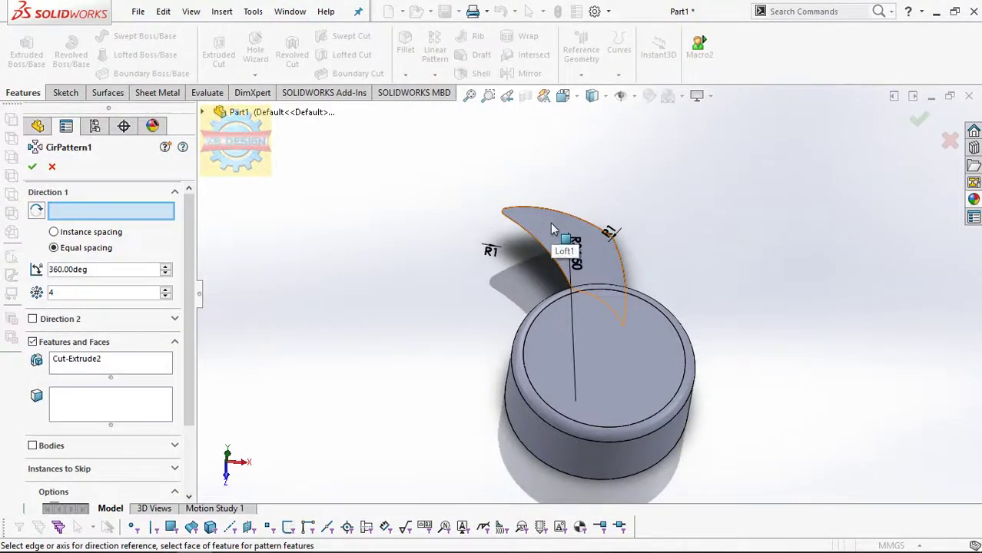
click(597, 460)
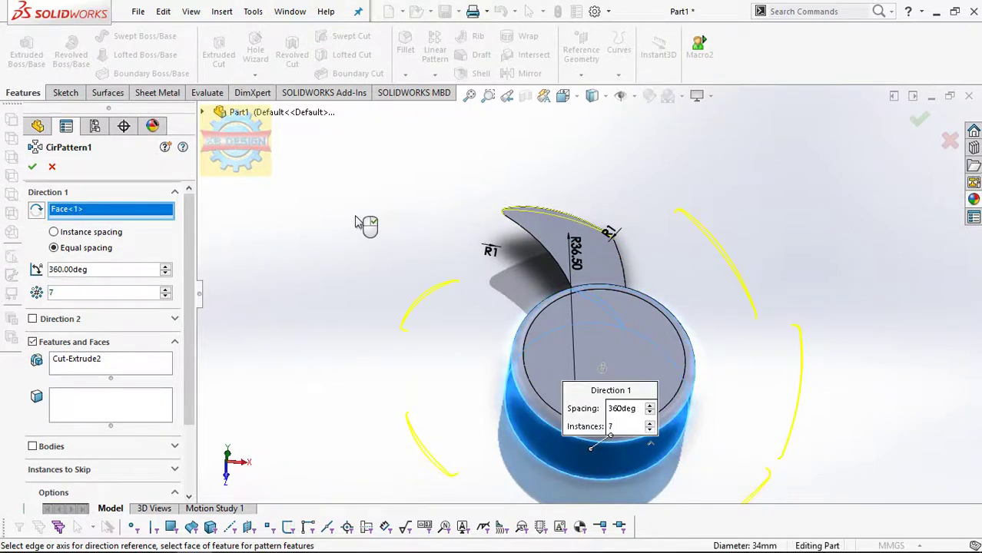
scroll(327, 218, up, 3)
click(34, 164)
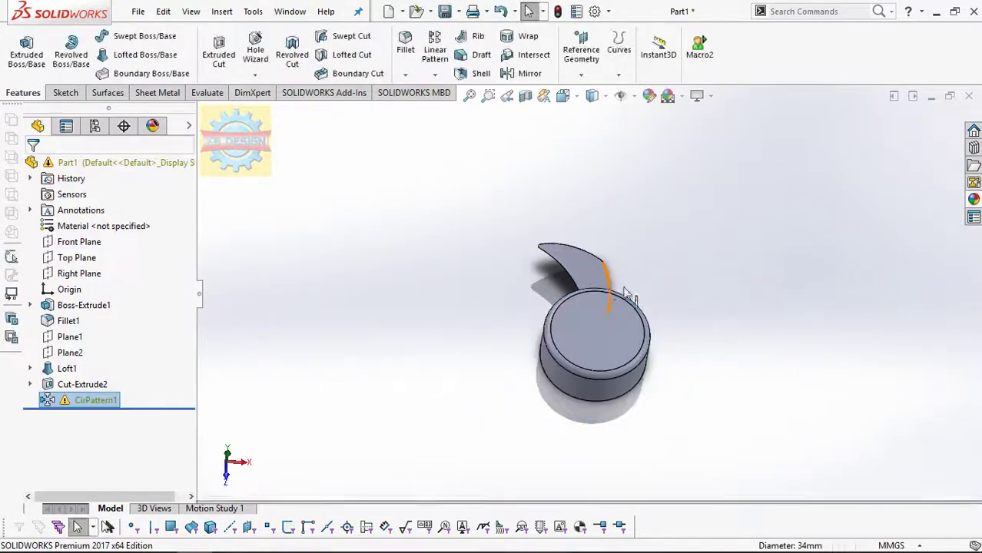
- Edit the failed pattern to use geometry patterning and include Loft1, giving seven blades
right_click(92, 399)
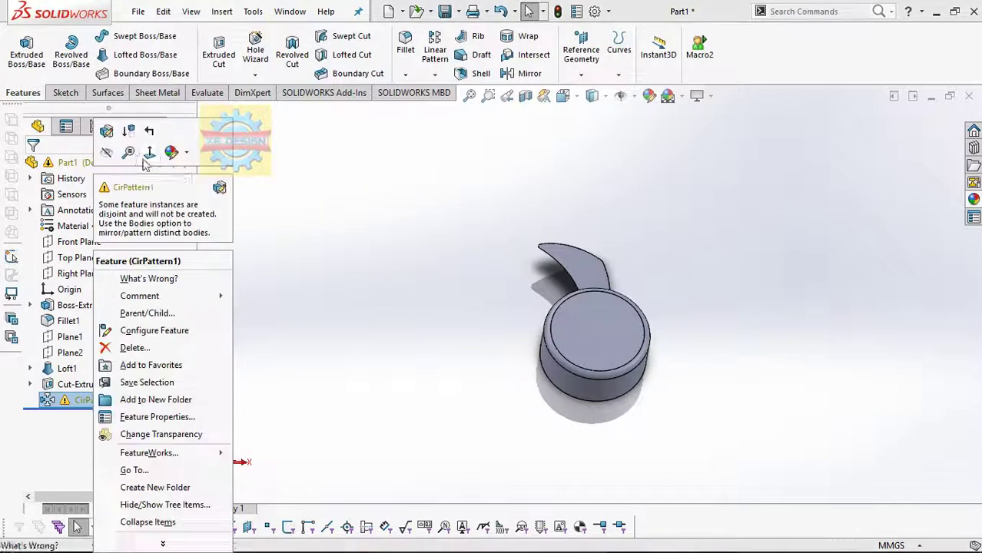
click(106, 142)
scroll(192, 305, down, 3)
click(107, 419)
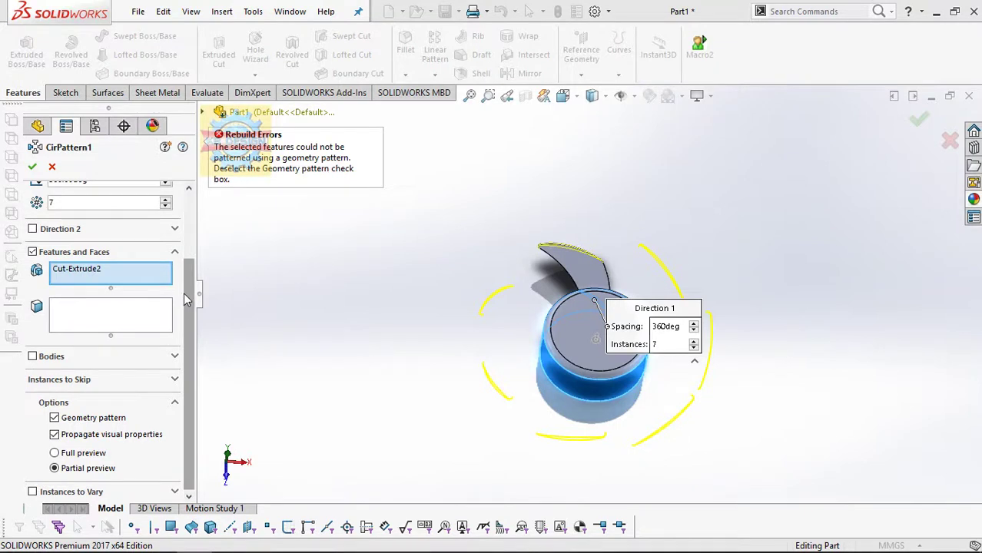
scroll(188, 300, up, 2)
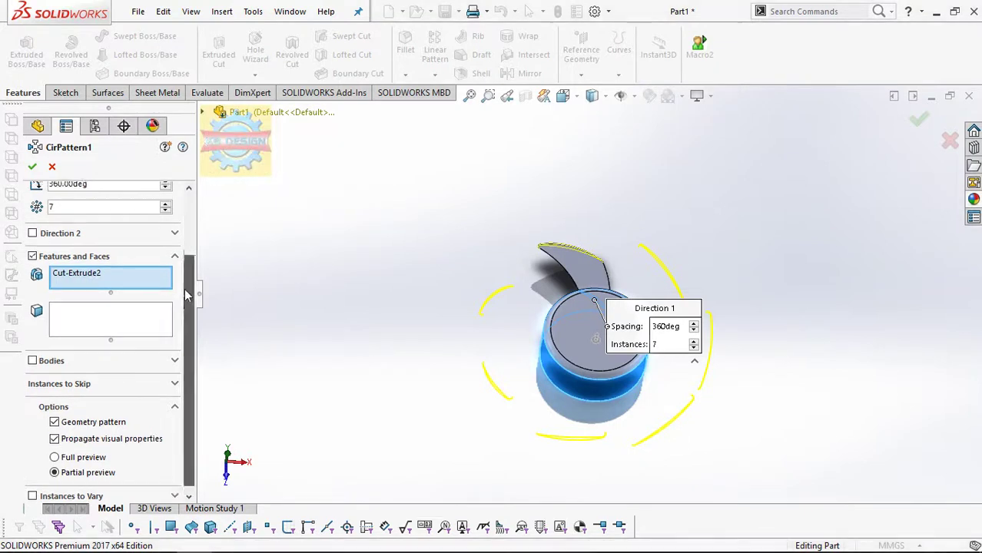
click(223, 112)
click(255, 318)
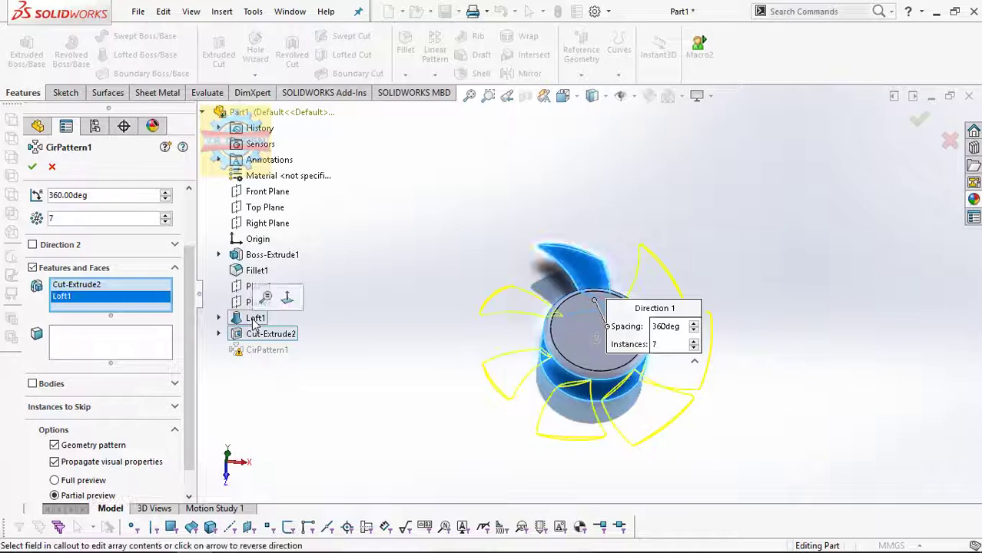
click(32, 166)
middle_drag(504, 215, 609, 328)
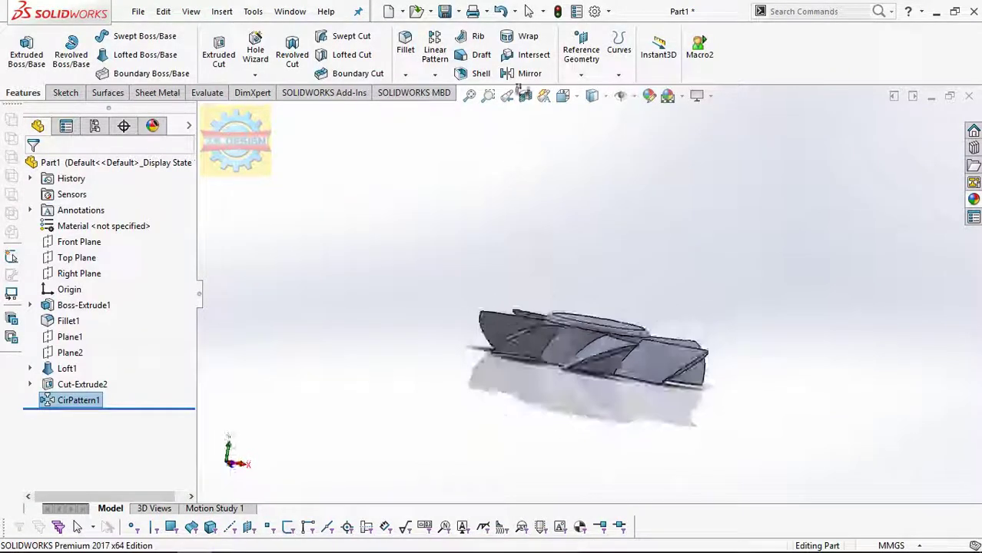
click(609, 328)
- Sketch a Ø30 circle centred on the hub's end face
click(624, 320)
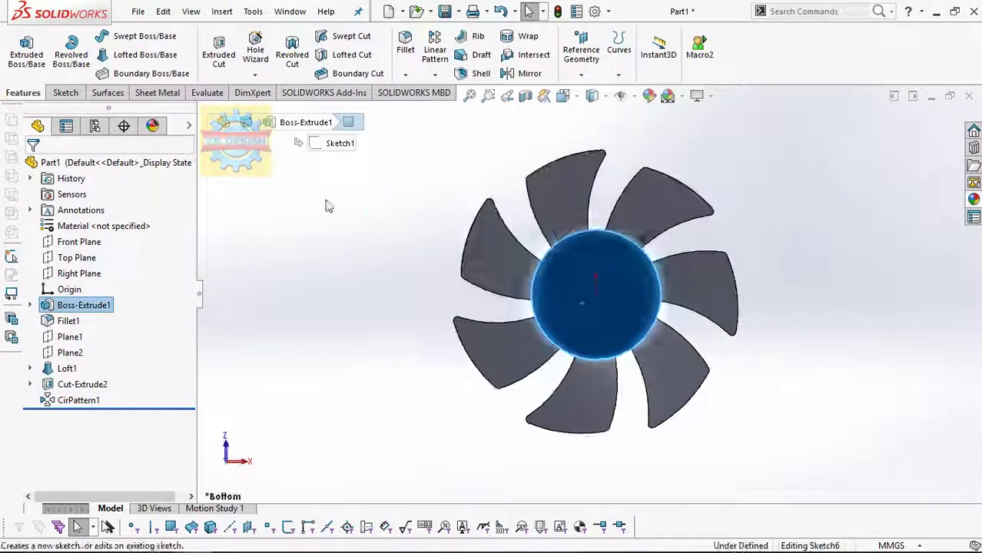
click(123, 36)
click(595, 295)
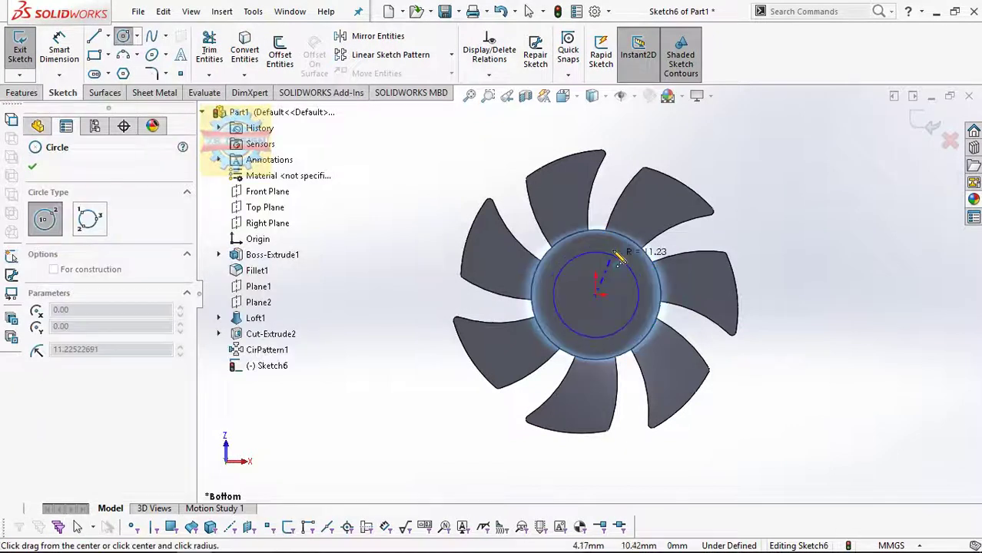
click(632, 258)
click(59, 47)
click(644, 265)
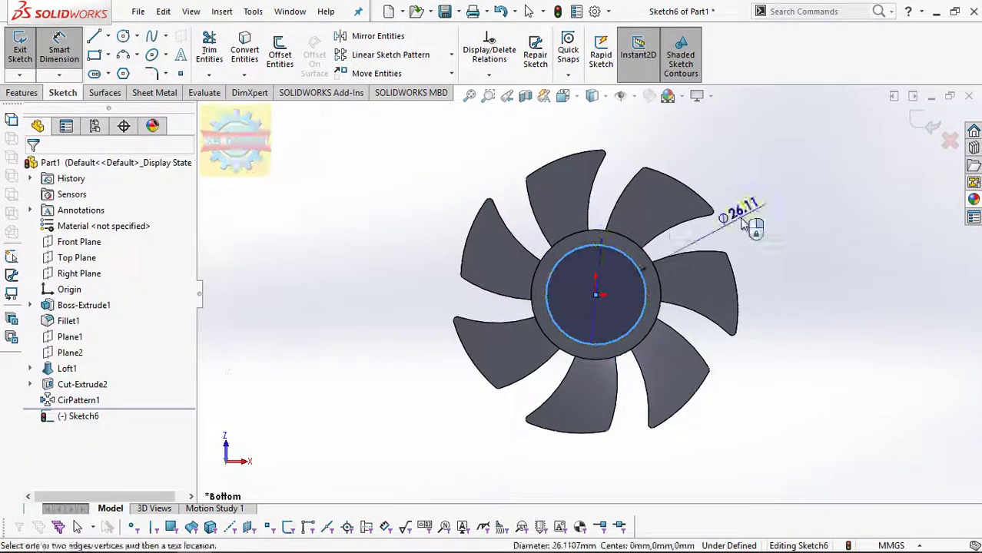
click(741, 219)
text(30)
key(Return)
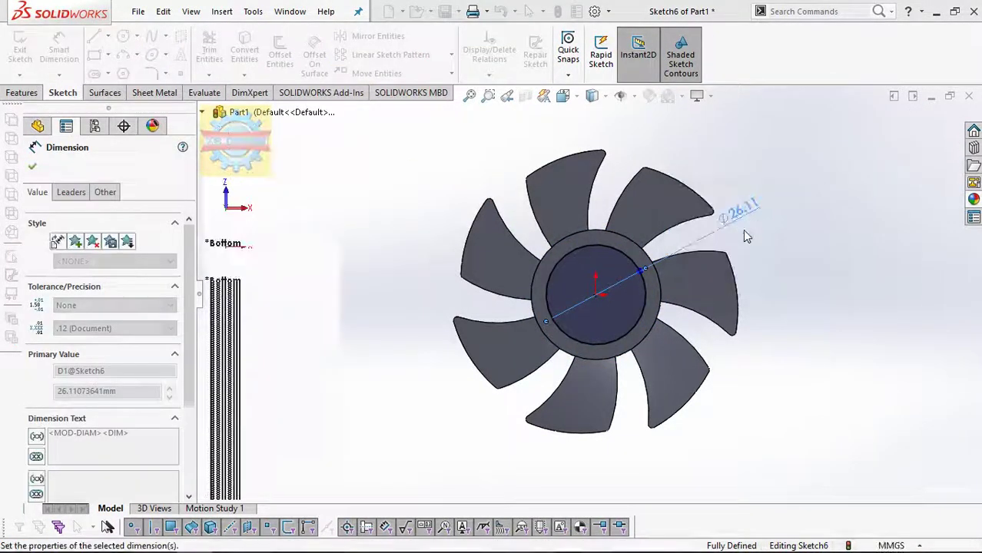
- Extrude-cut the circle 13 mm Blind to bore out the hub
click(20, 93)
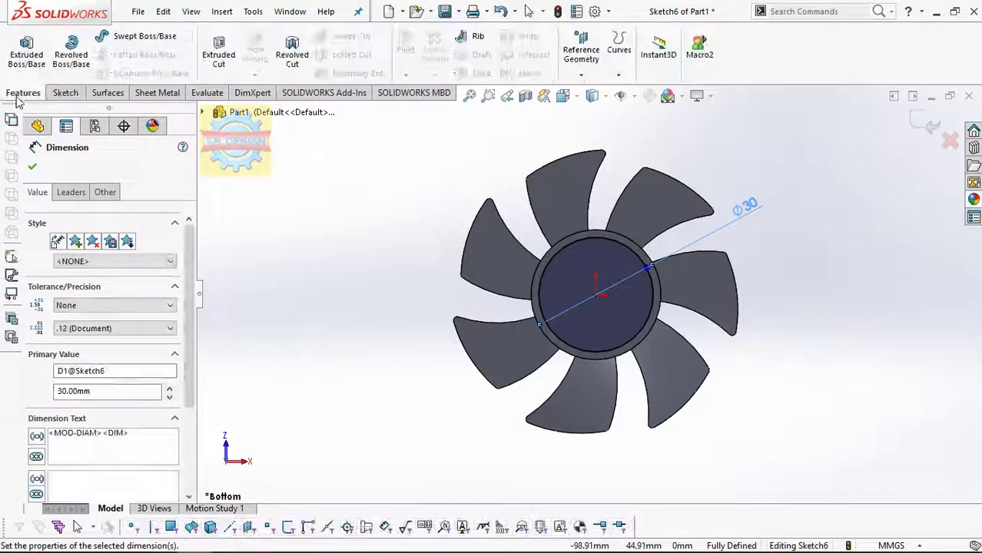
click(223, 56)
text(12)
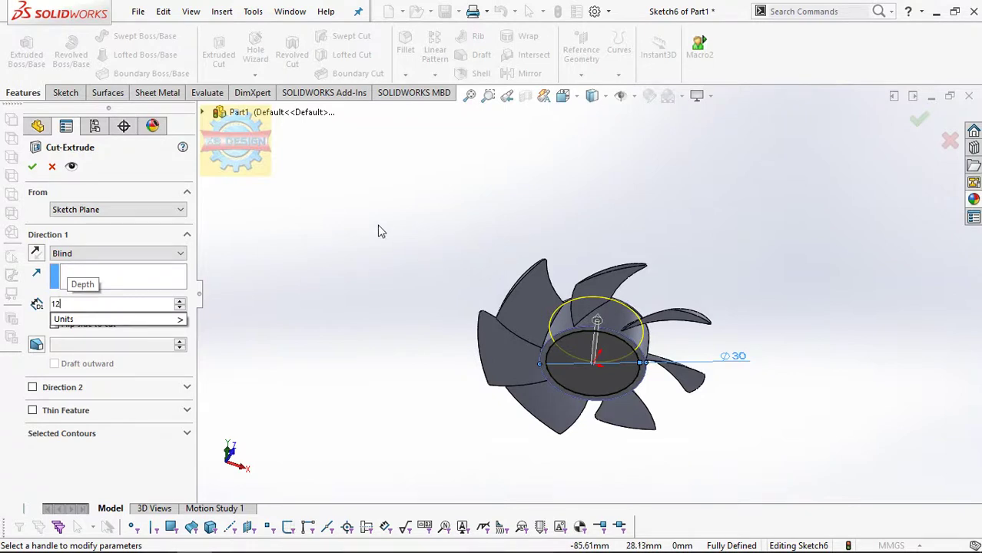
key(Return)
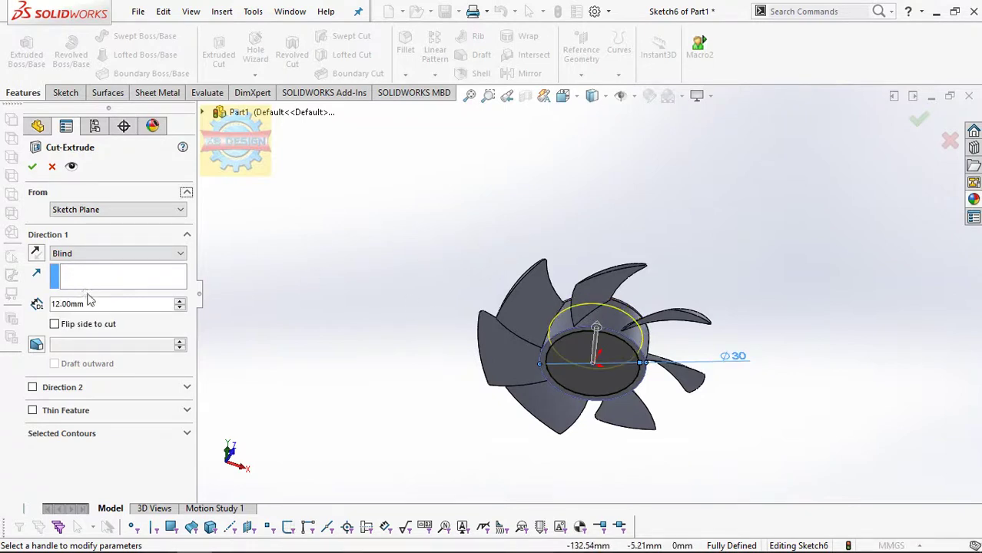
text(13)
key(Return)
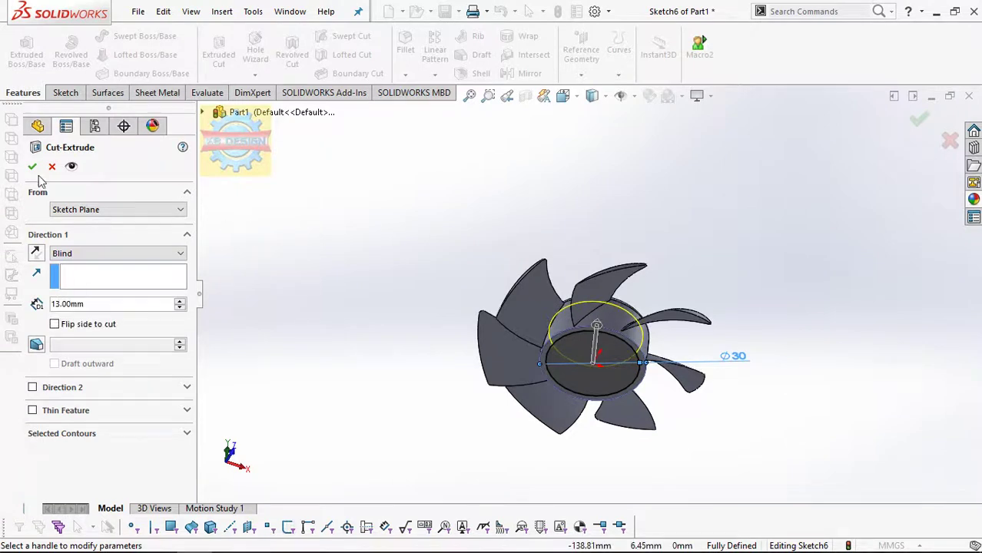
click(33, 167)
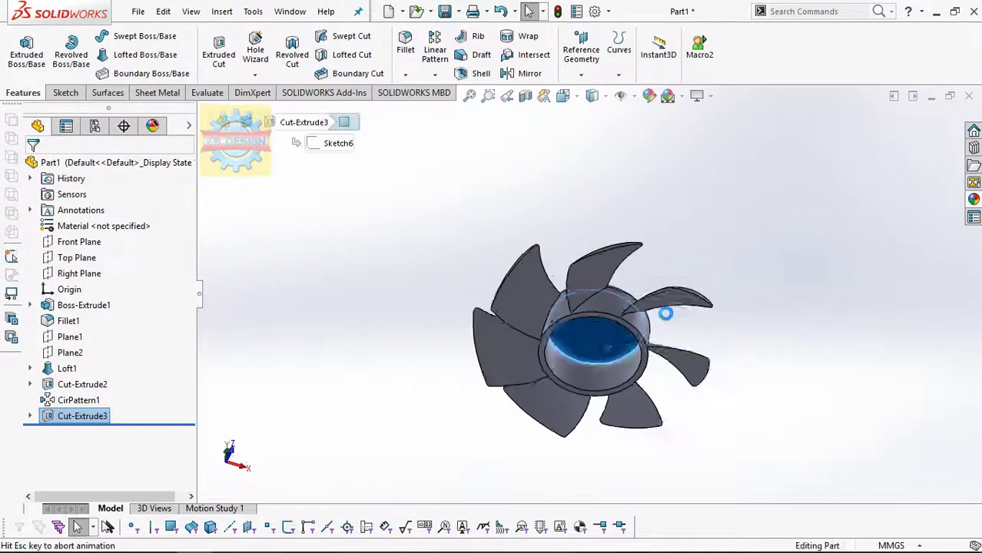
- Sketch a 4 mm diameter circle at the centre of the hub face
click(123, 37)
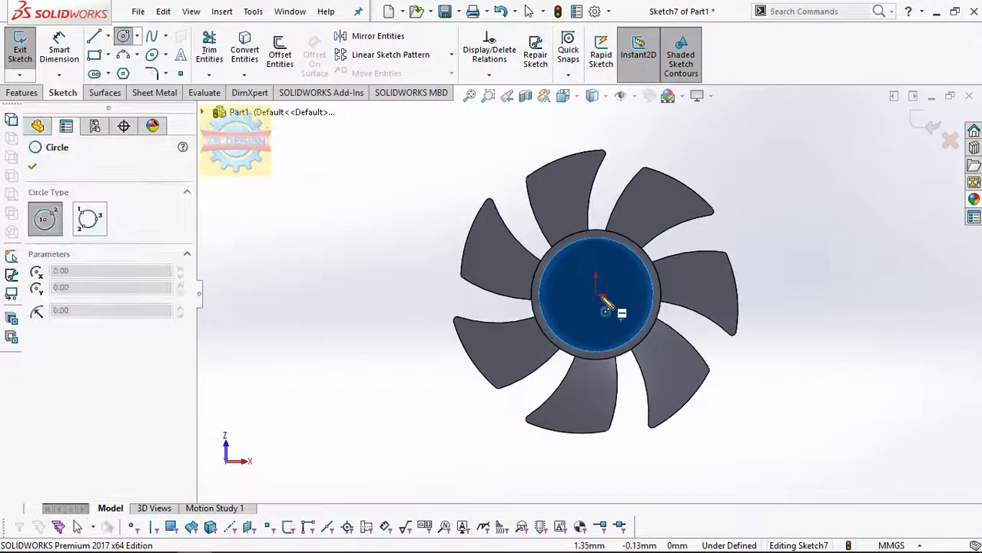
drag(596, 295, 610, 296)
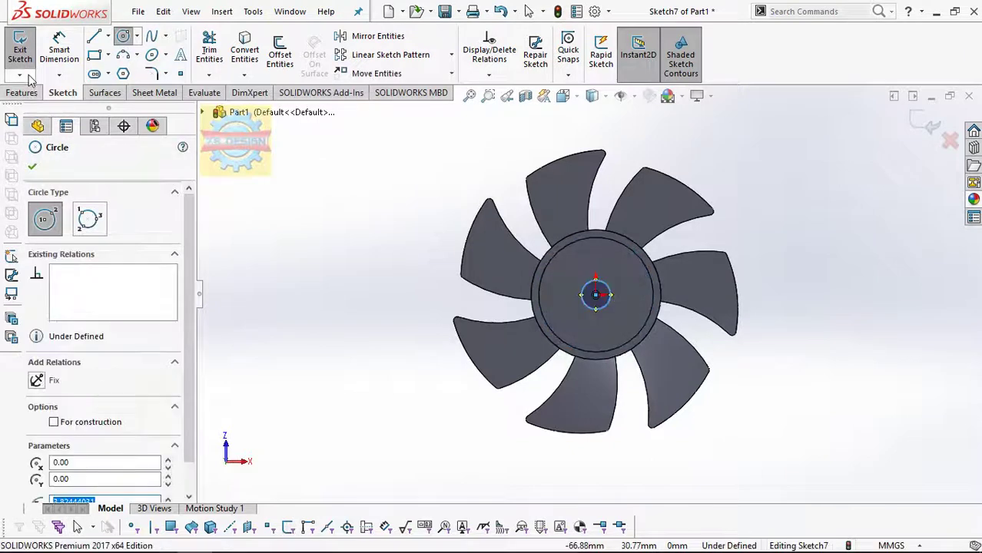
click(454, 304)
text(4)
key(Return)
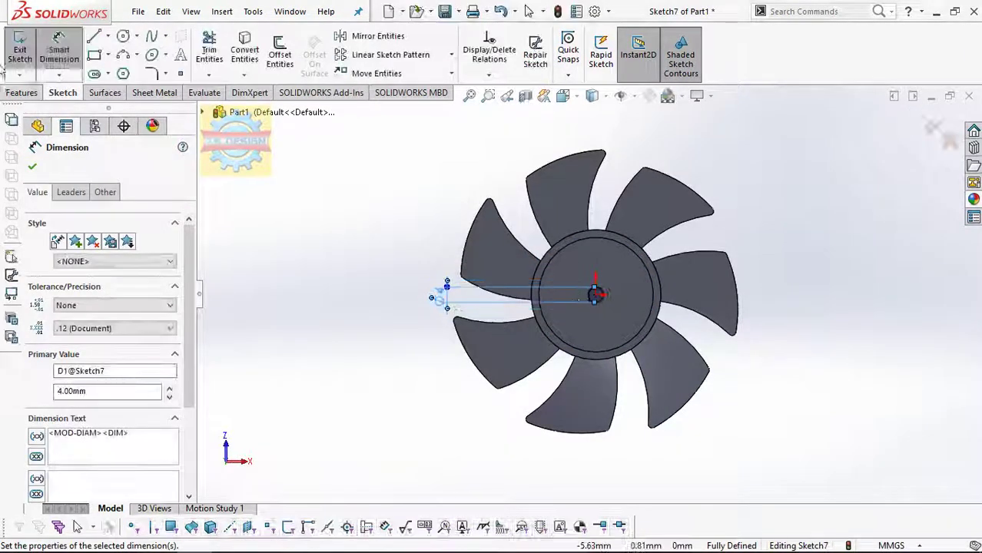
- Extrude the circle into a shaft up to the selected surface
click(22, 93)
click(26, 54)
click(116, 253)
click(69, 289)
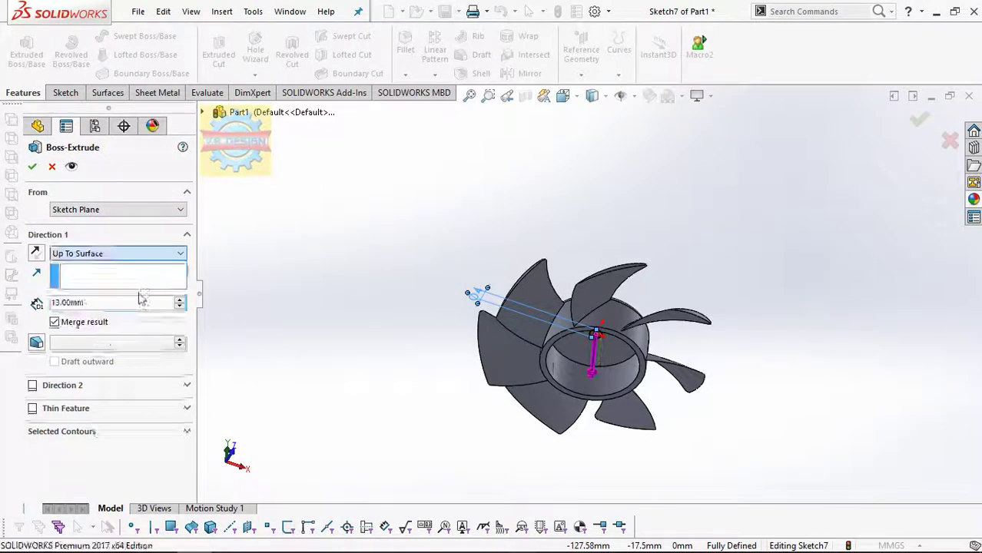
click(543, 366)
click(32, 166)
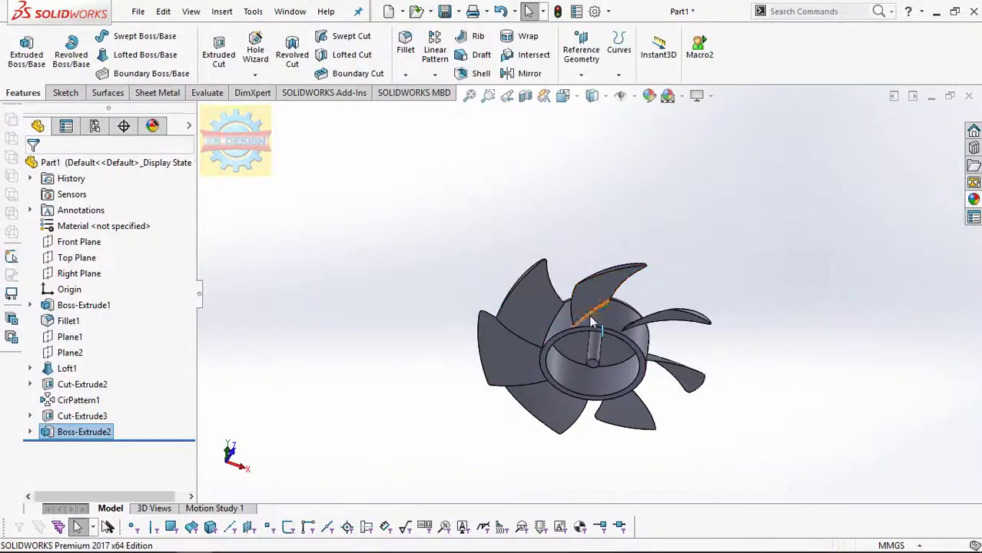
- Add a 2 mm chamfer to the shaft tip edge
click(407, 76)
click(427, 111)
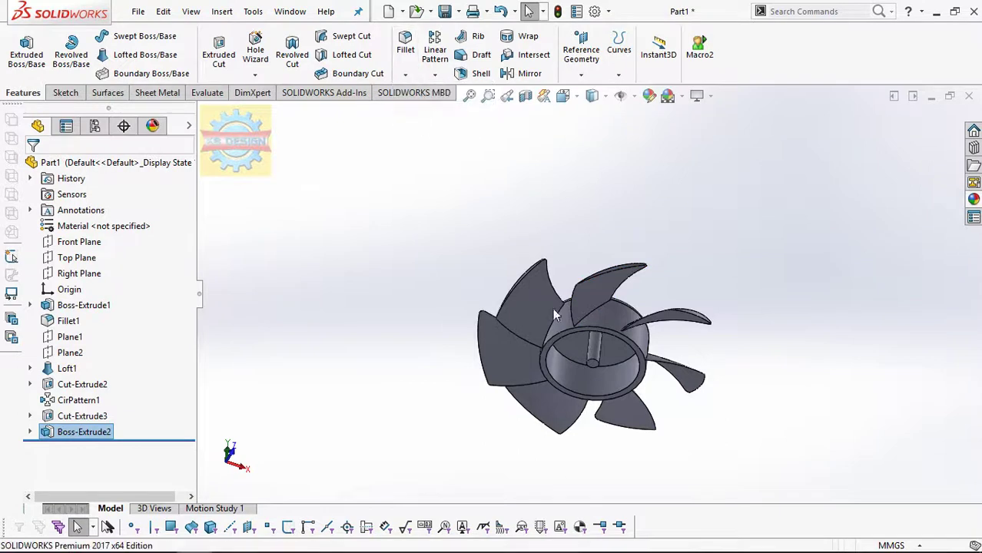
text(2)
click(592, 362)
click(32, 166)
- Edit Chamfer1 to change its distance to 0.8 mm
scroll(571, 379, down, 2)
scroll(571, 379, down, 3)
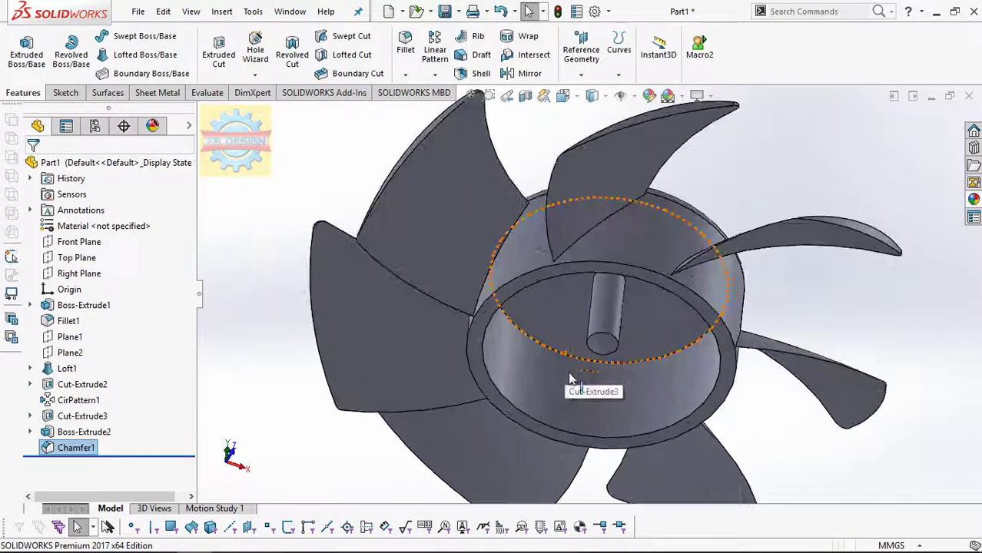
scroll(637, 330, down, 3)
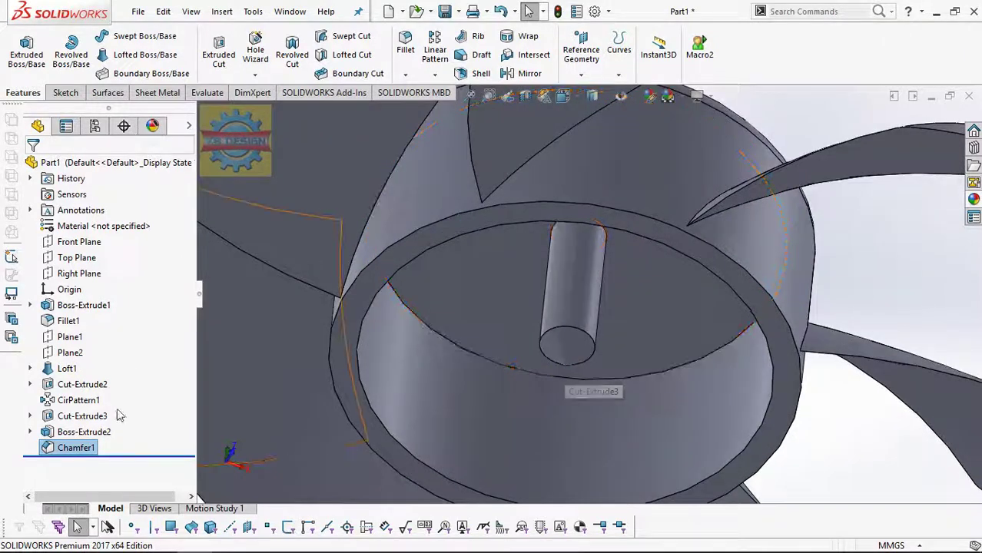
right_click(74, 447)
click(125, 228)
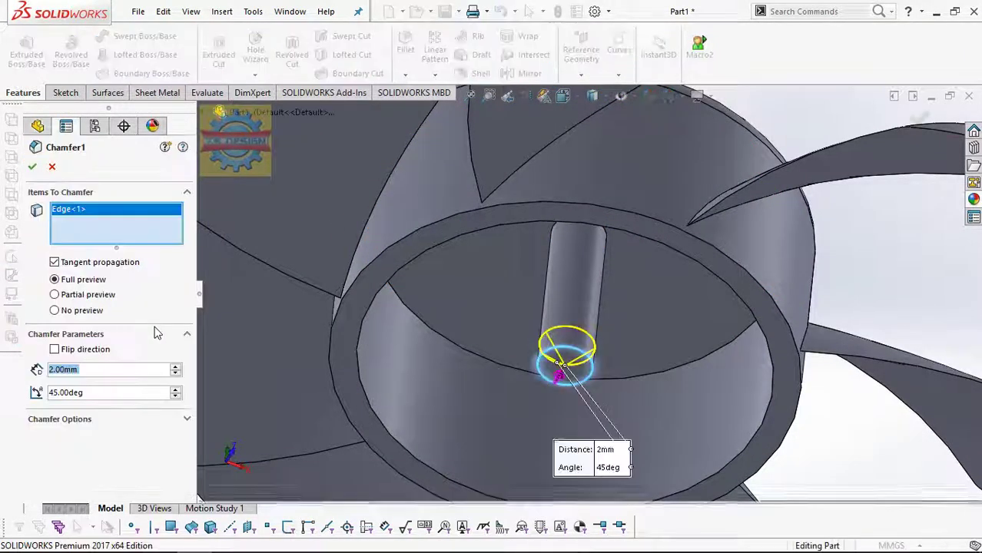
text(0.8)
key(Return)
click(31, 166)
scroll(592, 368, up, 5)
mouse_move(592, 373)
middle_down()
mouse_move(587, 430)
mouse_move(588, 362)
middle_up()
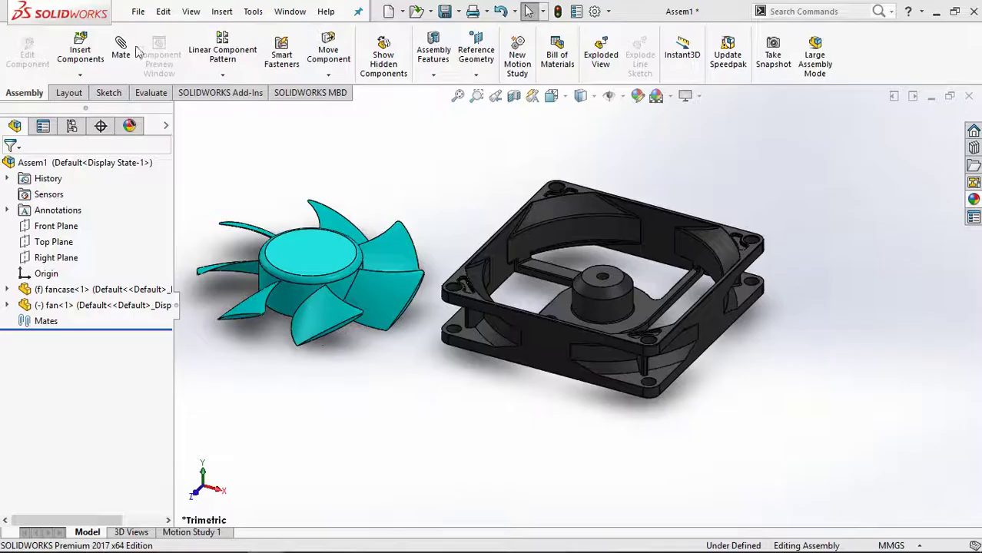
- Add a Concentric mate between the fan shaft and the case hub hole
click(123, 49)
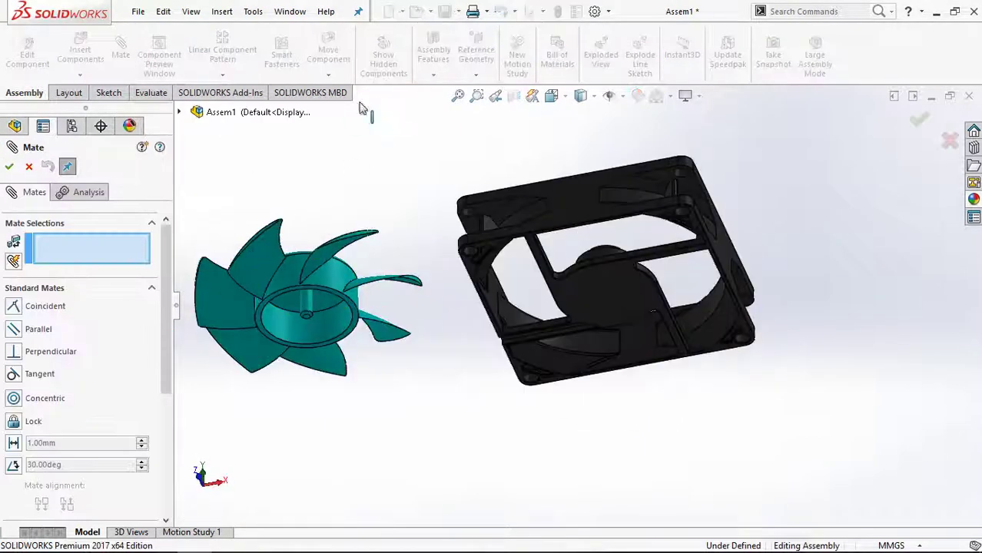
click(310, 300)
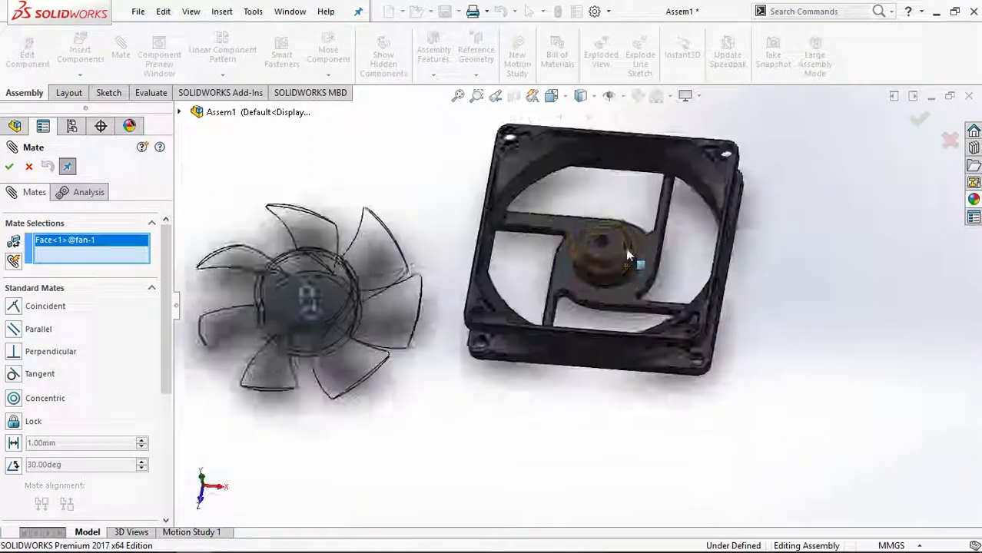
scroll(626, 247, down, 5)
click(573, 257)
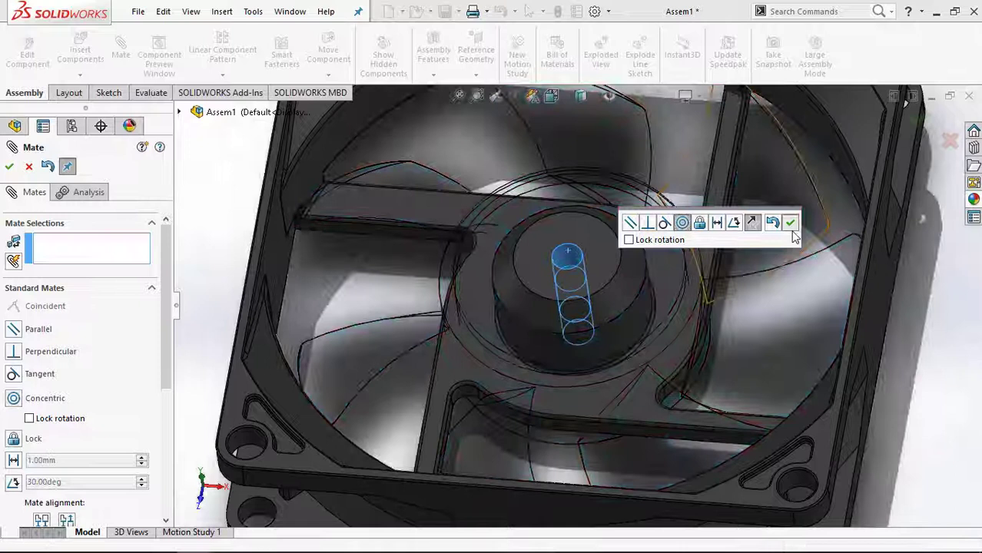
click(790, 223)
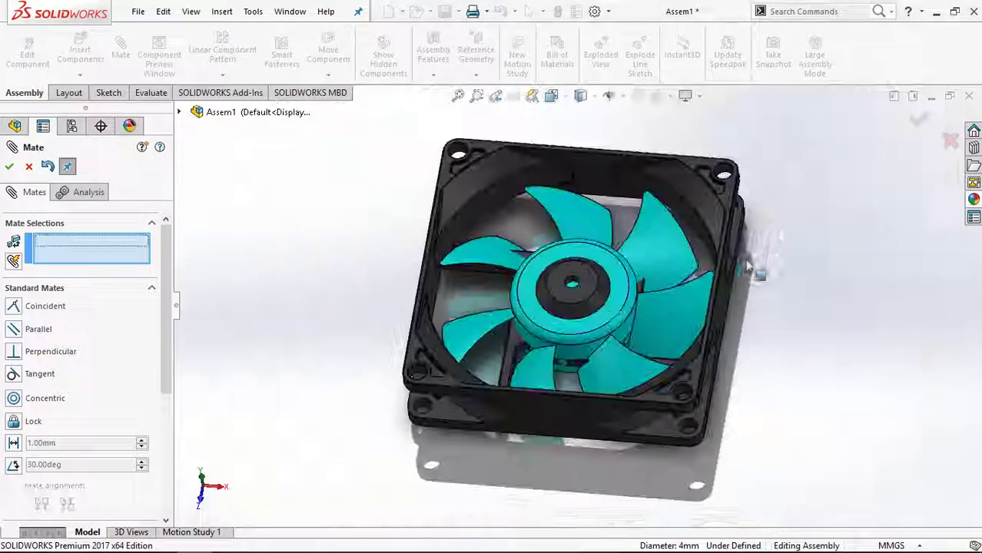
- Drag the fan up along its axis above the case, then undo the move
drag(614, 304, 558, 124)
middle_drag(558, 124, 599, 438)
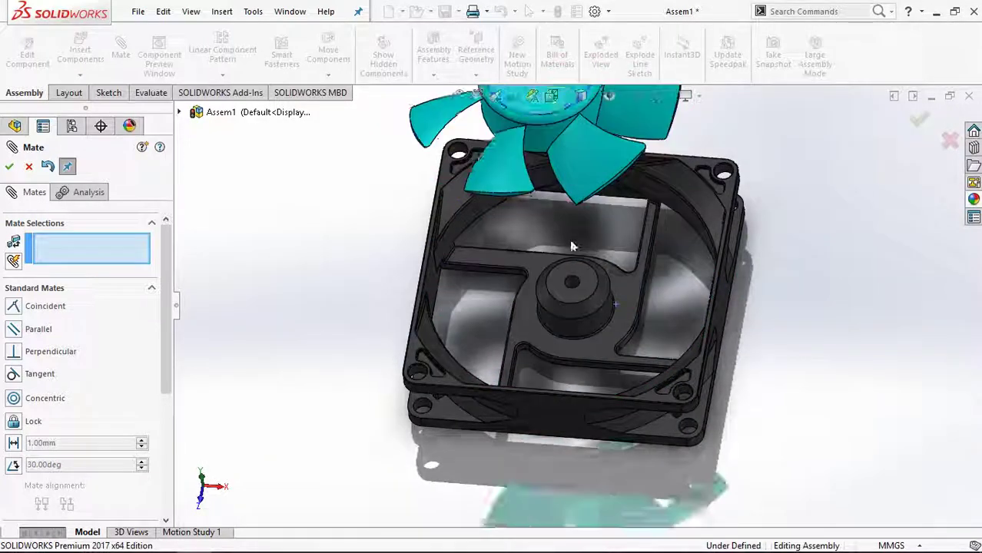
scroll(599, 438, down, 3)
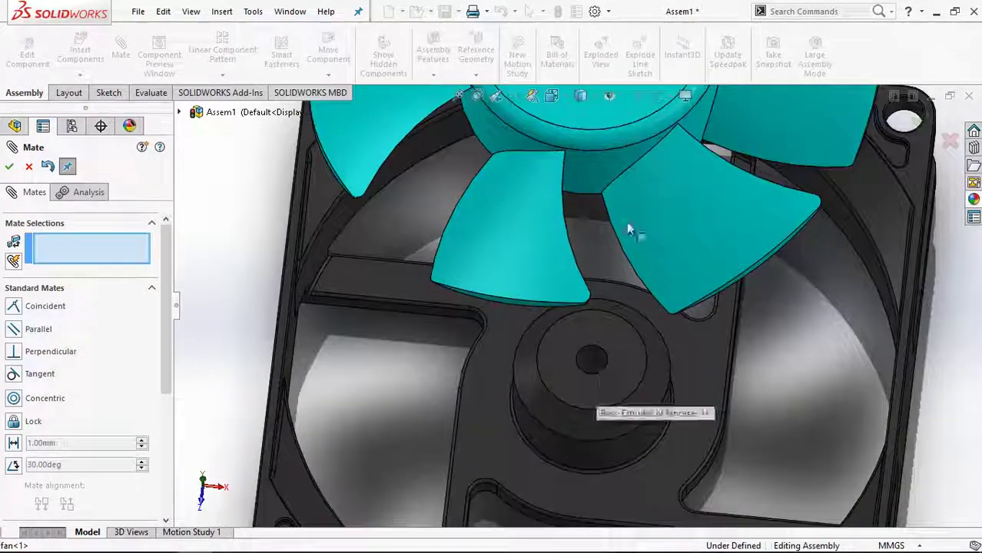
middle_drag(627, 222, 636, 280)
drag(607, 230, 580, 77)
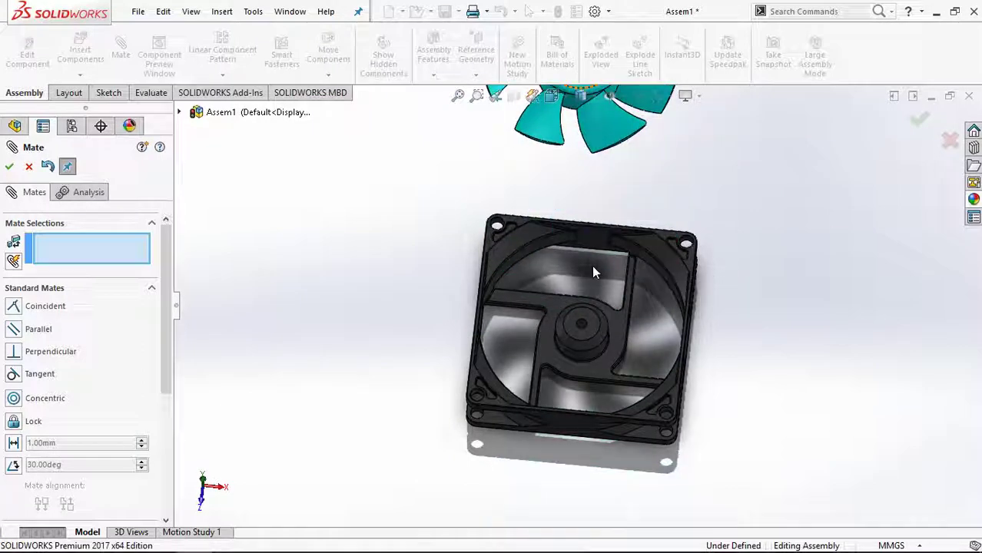
key(ctrl+z)
scroll(588, 307, down, 5)
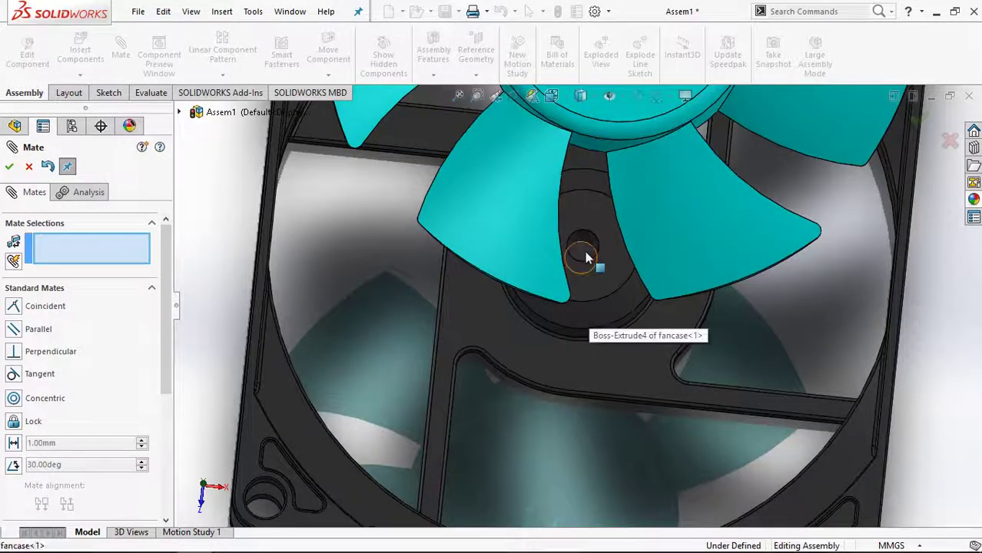
- Add a Coincident mate between the case hub top face and the shaft end face
click(585, 257)
scroll(593, 256, up, 5)
mouse_move(593, 256)
middle_down()
mouse_move(587, 7)
mouse_move(585, 384)
middle_up()
scroll(585, 396, down, 4)
scroll(588, 337, down, 3)
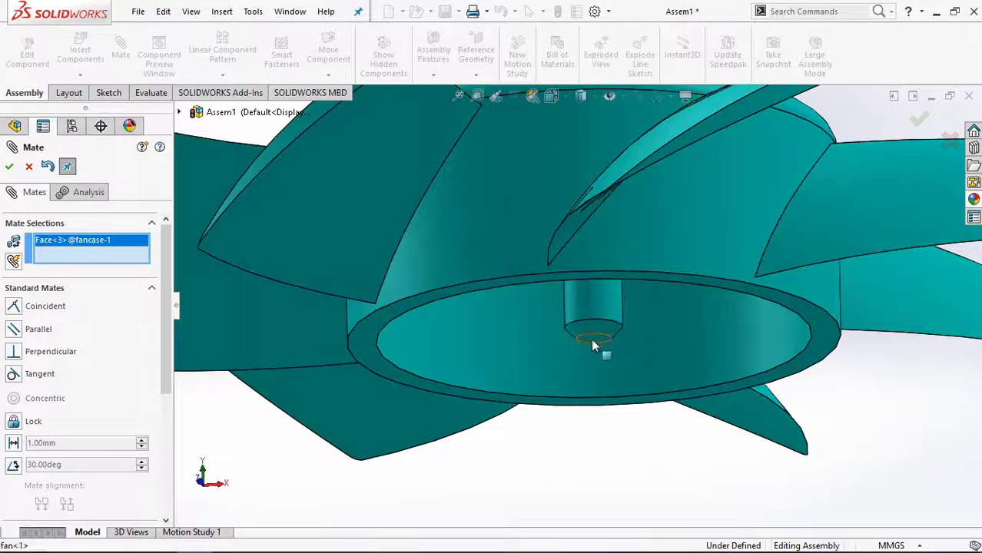
click(593, 344)
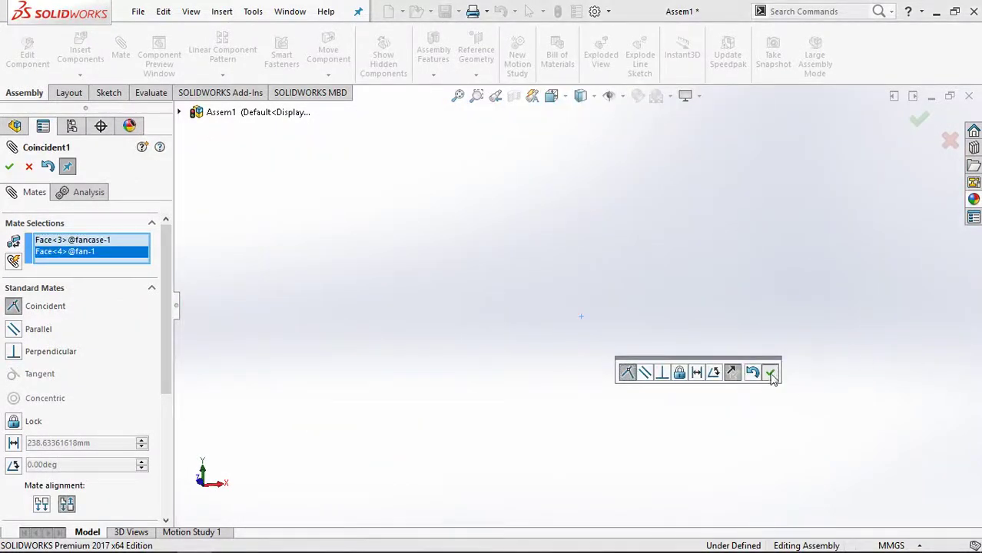
click(771, 373)
click(28, 167)
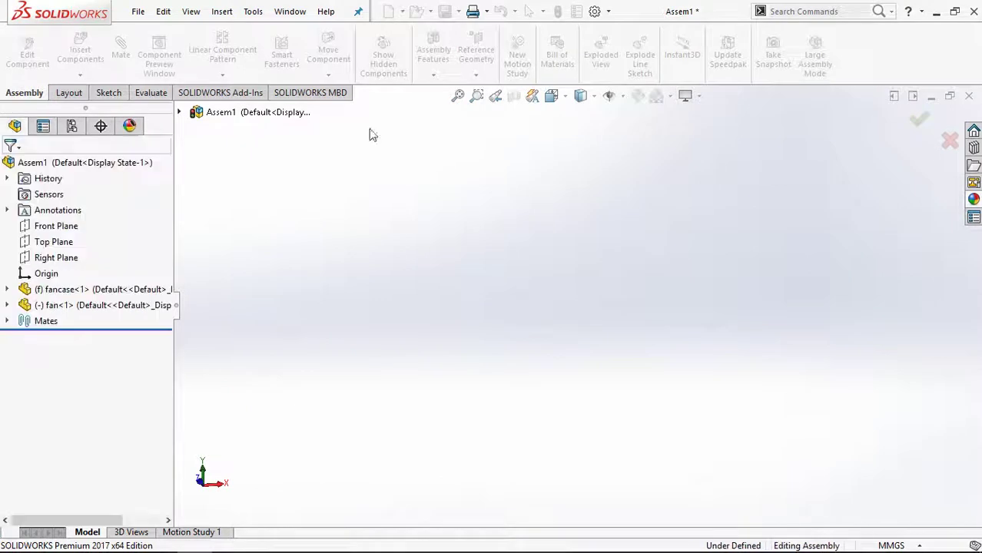
- Fit the assembly in view, inspect it, and switch to Front view
click(458, 95)
middle_drag(554, 344, 612, 354)
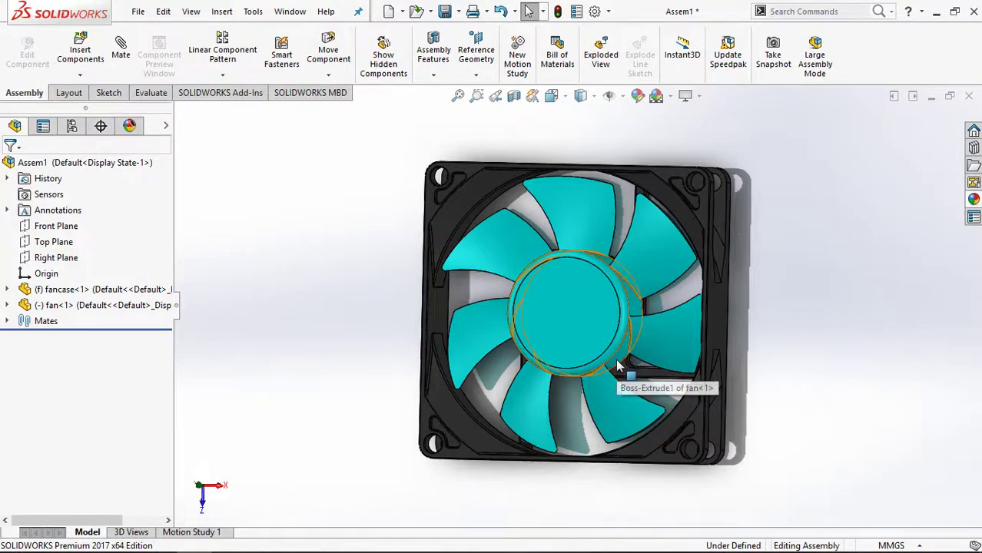
middle_drag(617, 364, 625, 375)
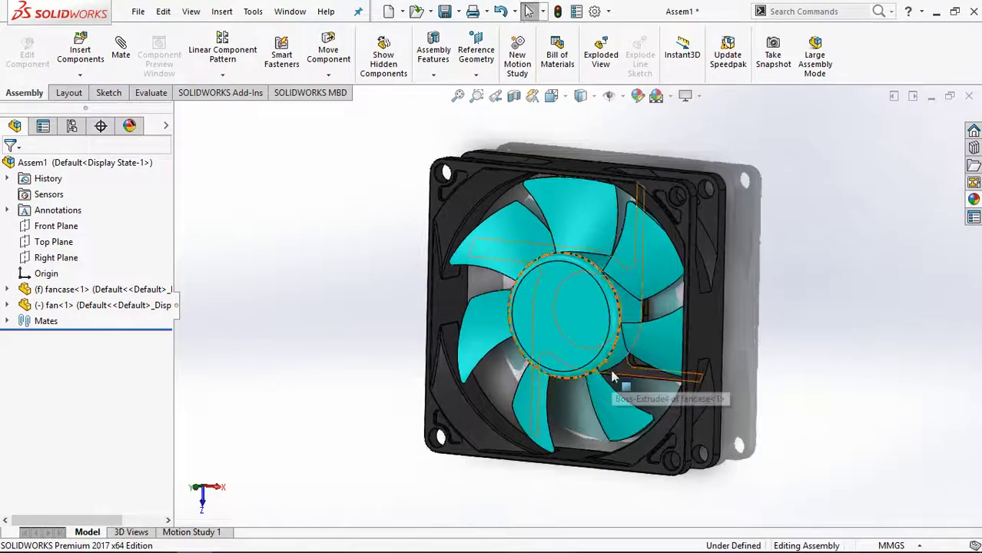
key(ctrl+1)
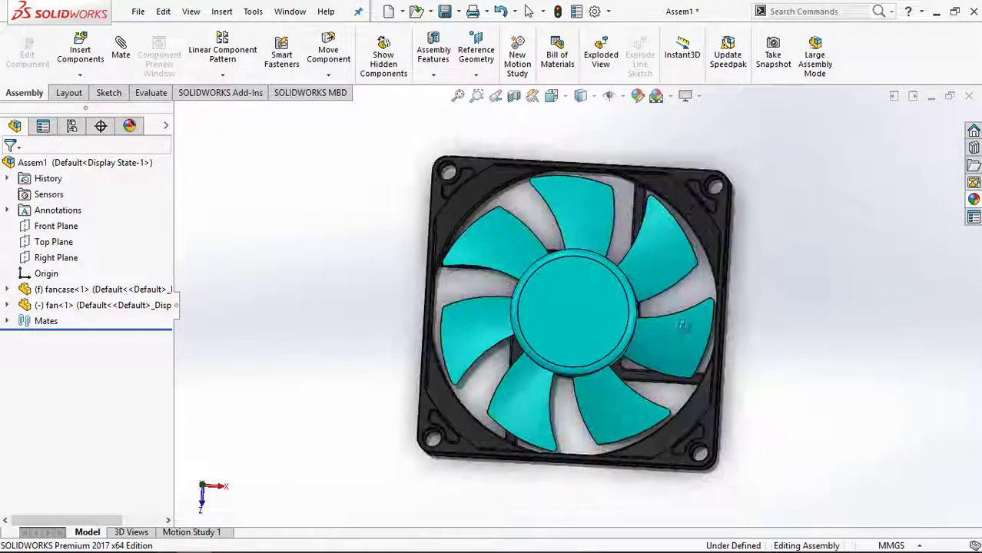
- In Motion Study 1, add a 100 RPM rotary motor on the fan hub face and play it from the start
click(211, 534)
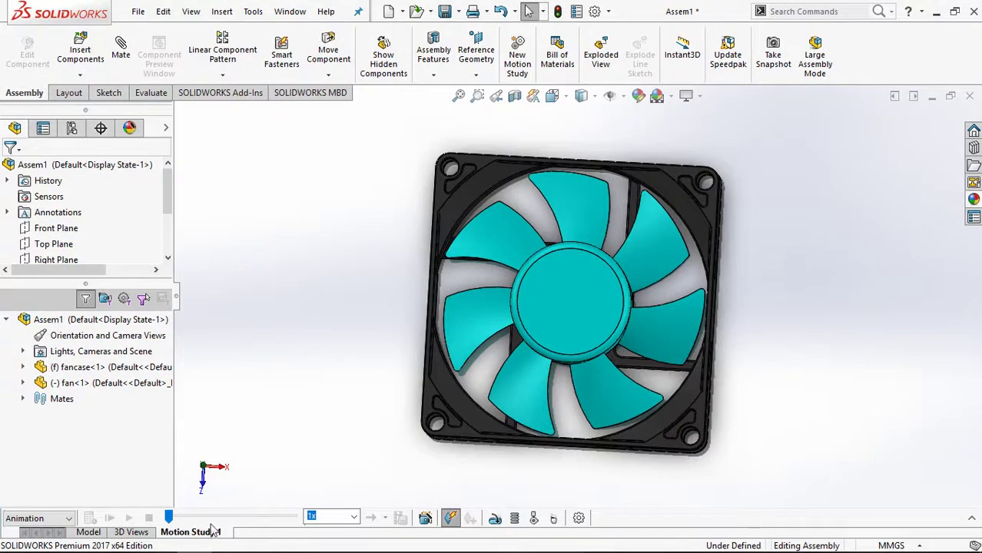
middle_drag(472, 368, 466, 381)
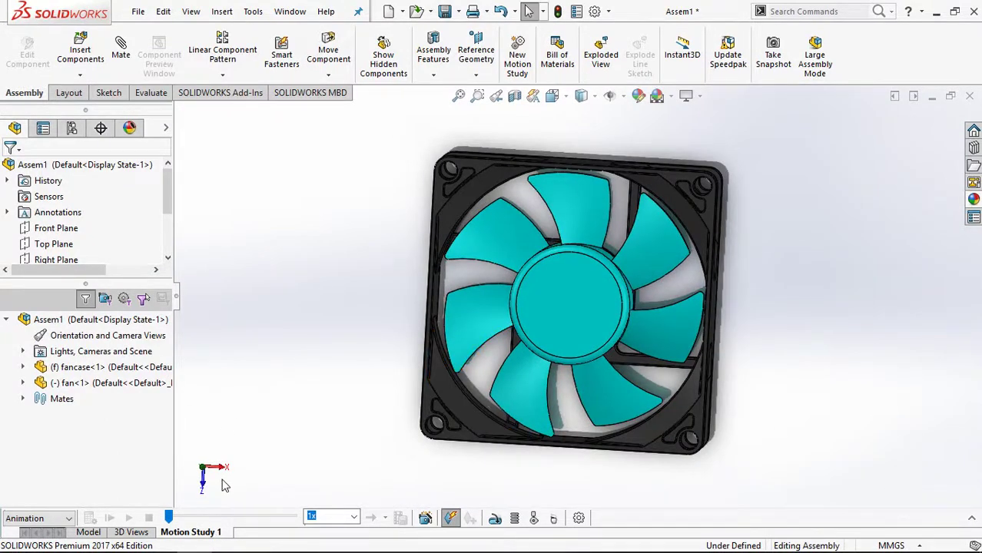
click(494, 519)
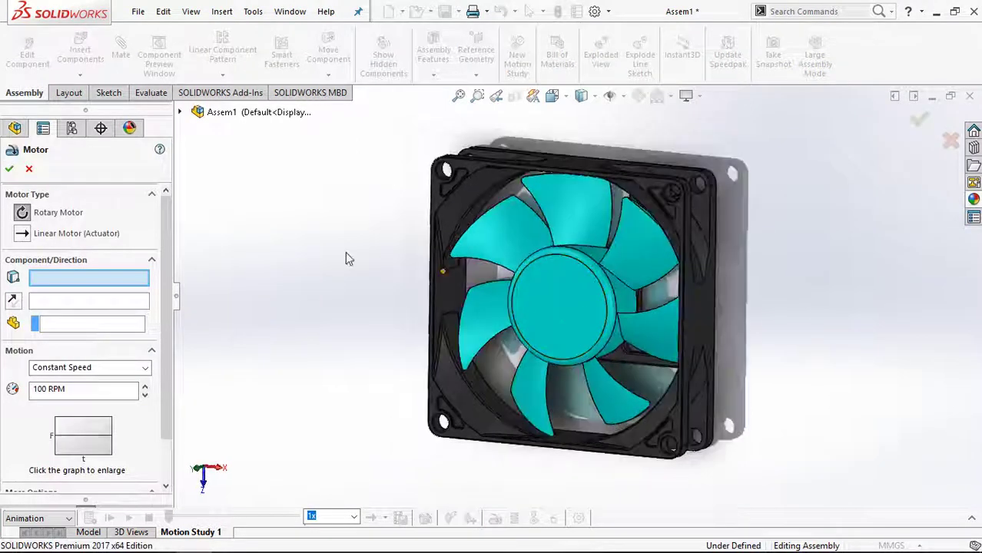
click(589, 249)
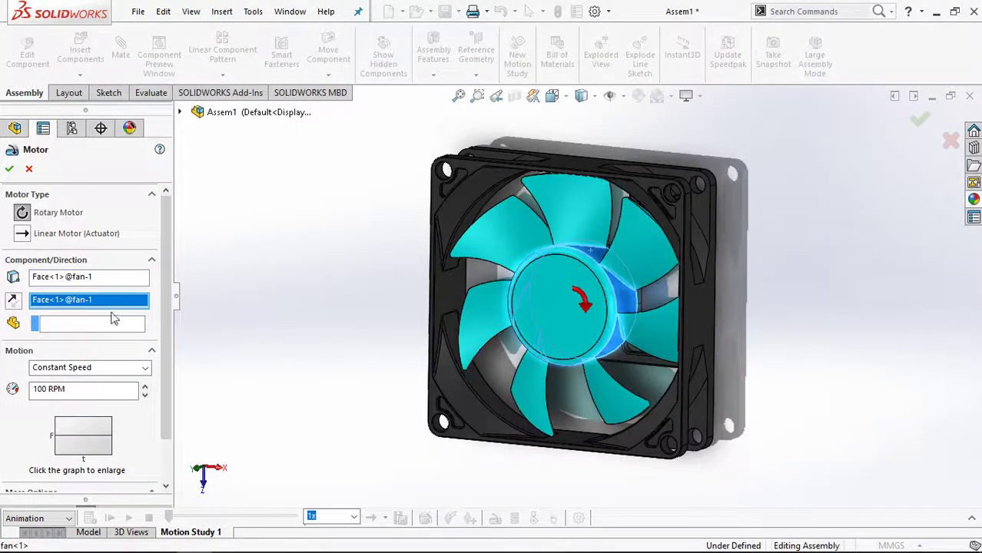
click(9, 169)
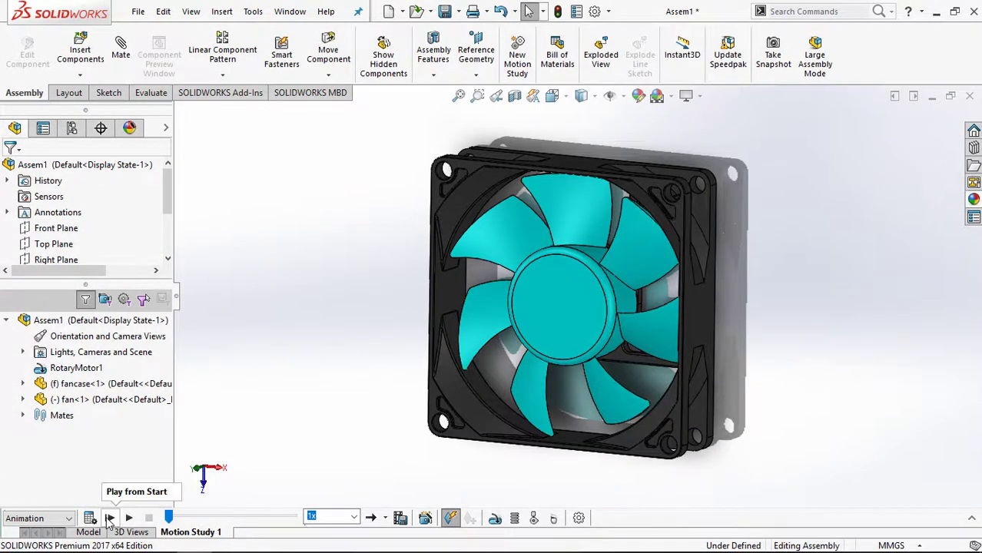
click(109, 518)
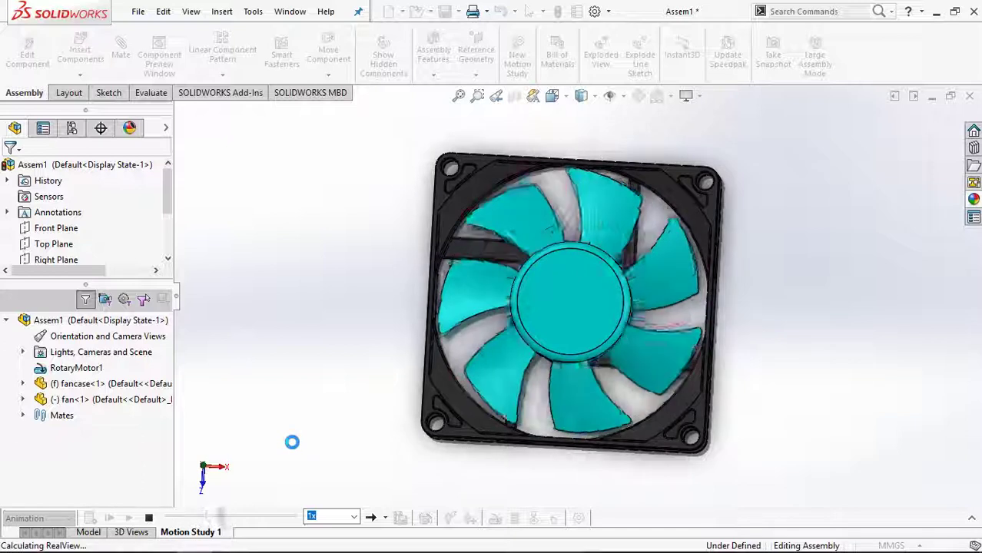